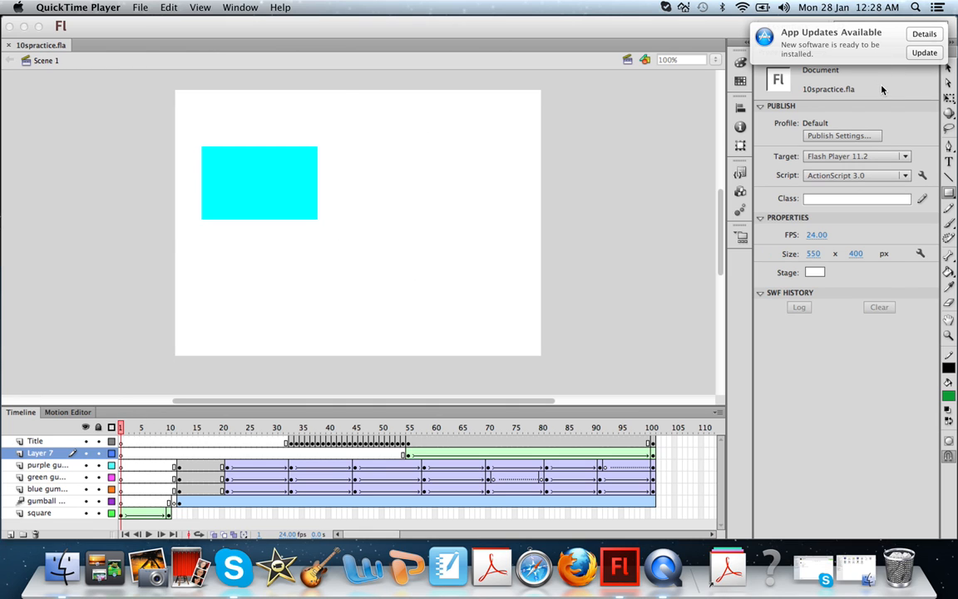
Look over the library items, the document properties, and the Text and Rectangle tool options.
{"action": "left_click", "coordinate": [883, 89]}
{"action": "left_click", "coordinate": [808, 53]}
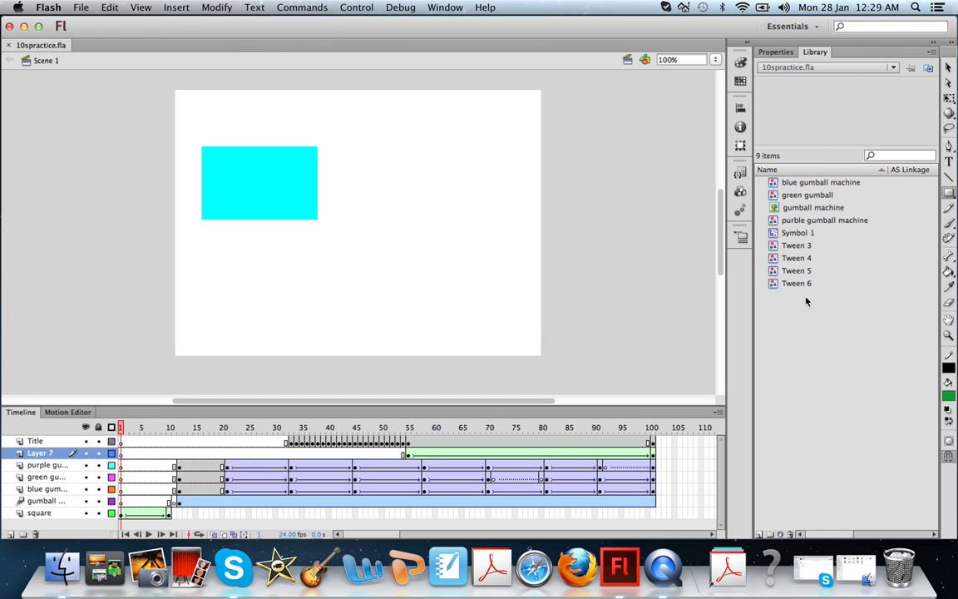
{"action": "left_click", "coordinate": [776, 52]}
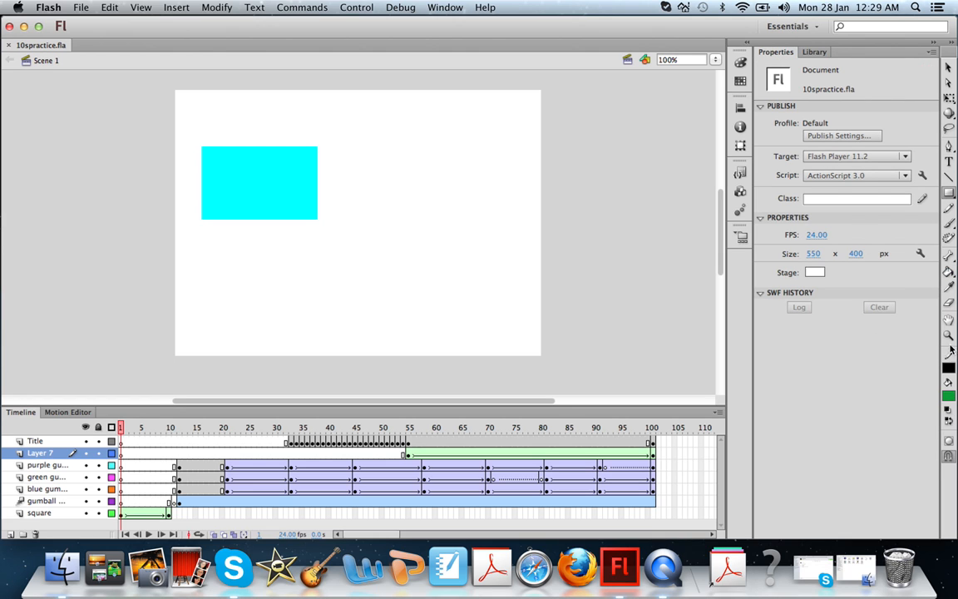
{"action": "left_click", "coordinate": [948, 162]}
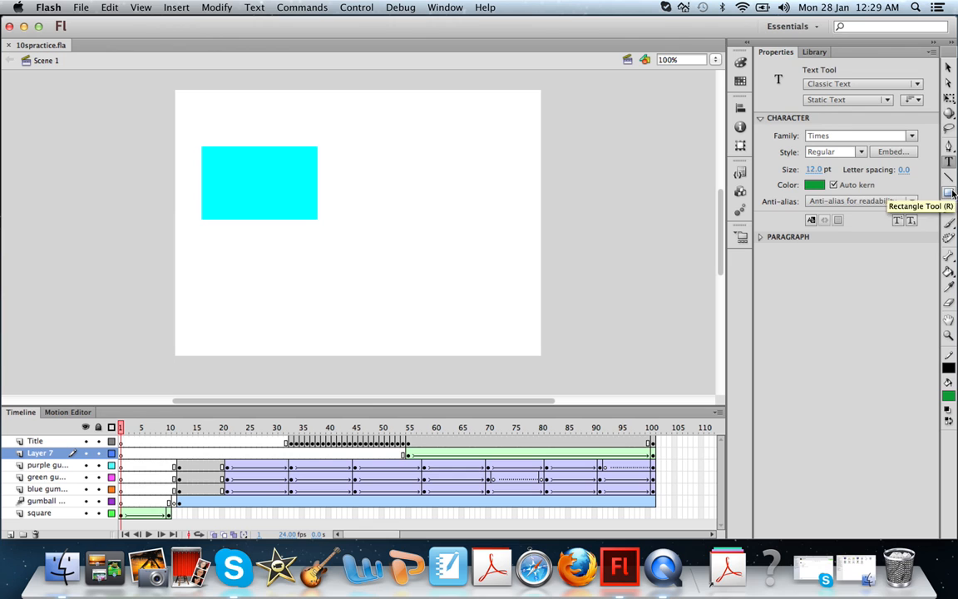
{"action": "left_click", "coordinate": [952, 192]}
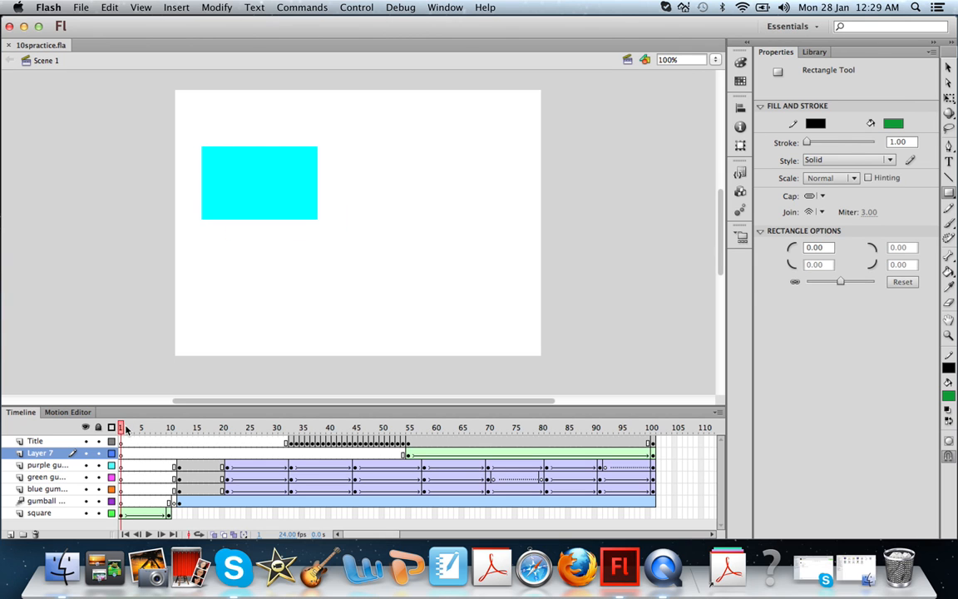
Play the gumball machine animation on the timeline and stop the playback.
{"action": "mouse_move", "coordinate": [127, 428]}
{"action": "left_mouse_down"}
{"action": "mouse_move", "coordinate": [224, 443]}
{"action": "mouse_move", "coordinate": [173, 447]}
{"action": "mouse_move", "coordinate": [366, 476]}
{"action": "mouse_move", "coordinate": [539, 481]}
{"action": "mouse_move", "coordinate": [602, 495]}
{"action": "mouse_move", "coordinate": [641, 488]}
{"action": "mouse_move", "coordinate": [655, 473]}
{"action": "mouse_move", "coordinate": [118, 499]}
{"action": "left_mouse_up"}
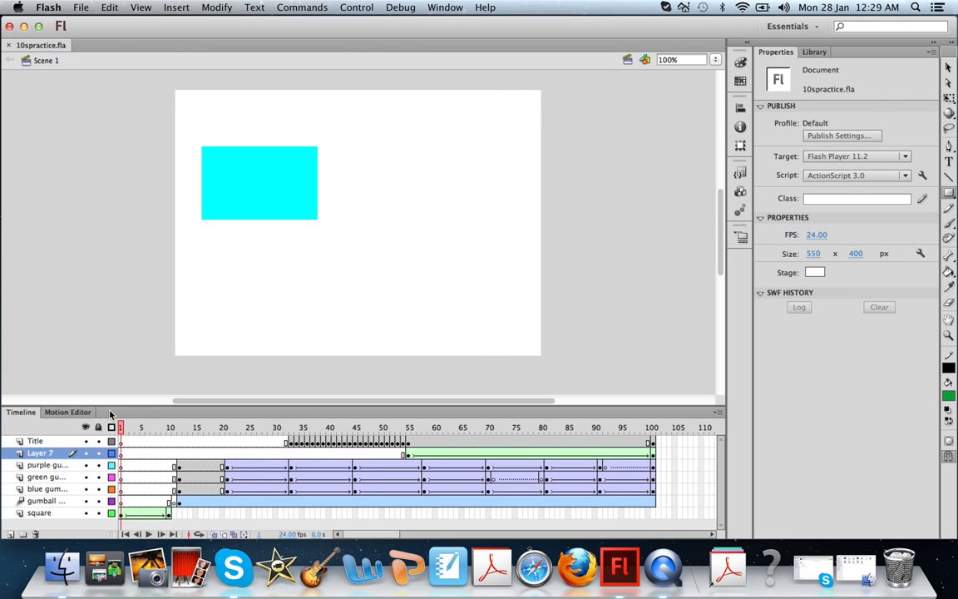
{"action": "left_click", "coordinate": [148, 534]}
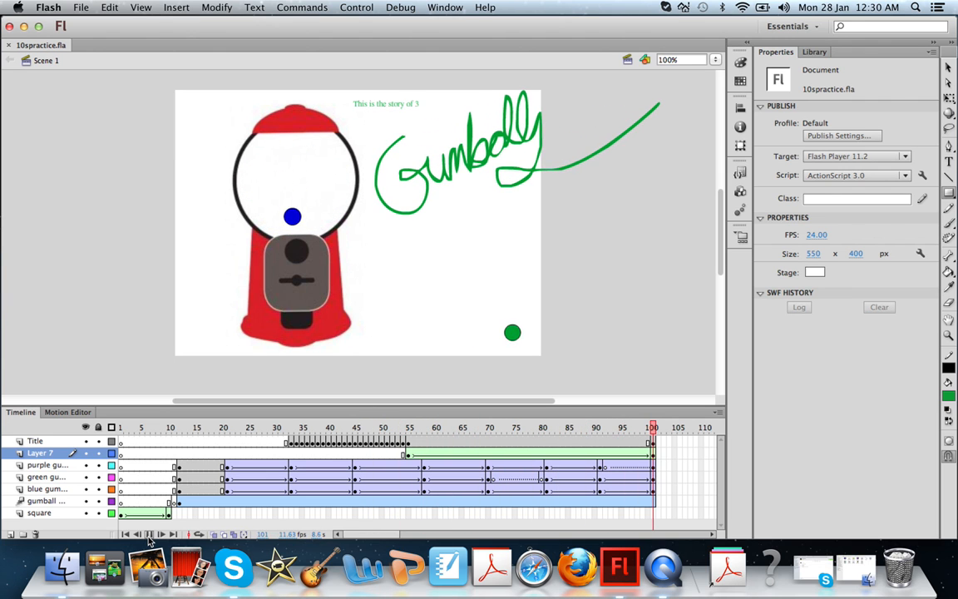
{"action": "left_click", "coordinate": [149, 536]}
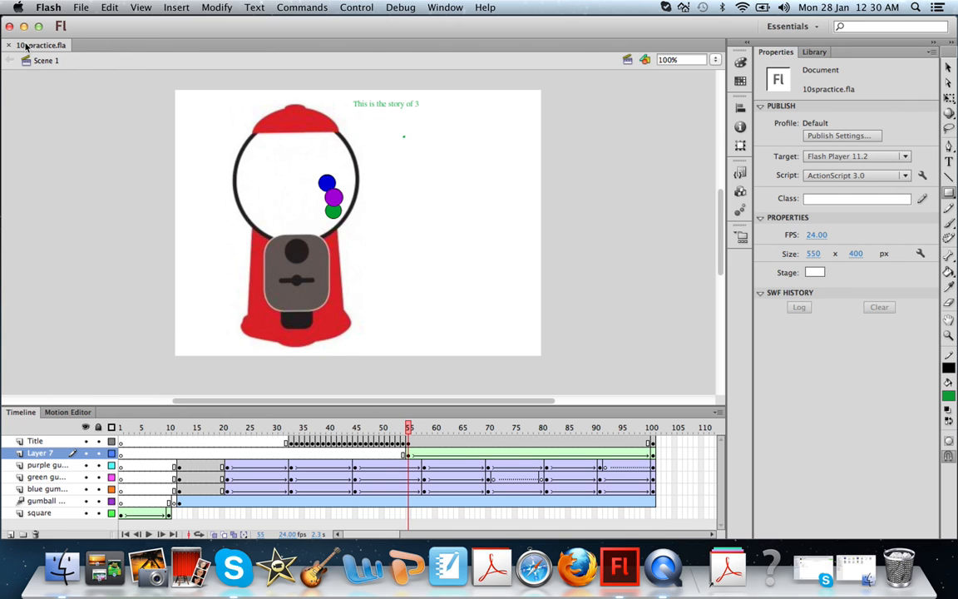
Create a new ActionScript 3.0 document with the default 550 x 400 px size and 24 fps frame rate.
{"action": "left_click", "coordinate": [48, 7]}
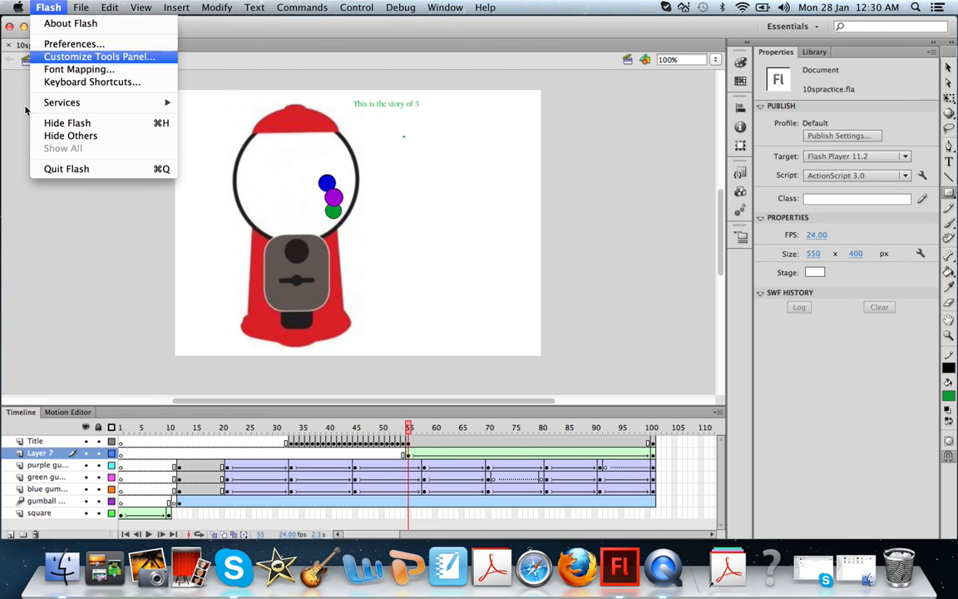
{"action": "left_click", "coordinate": [26, 109]}
{"action": "left_click", "coordinate": [84, 10]}
{"action": "left_click", "coordinate": [82, 8]}
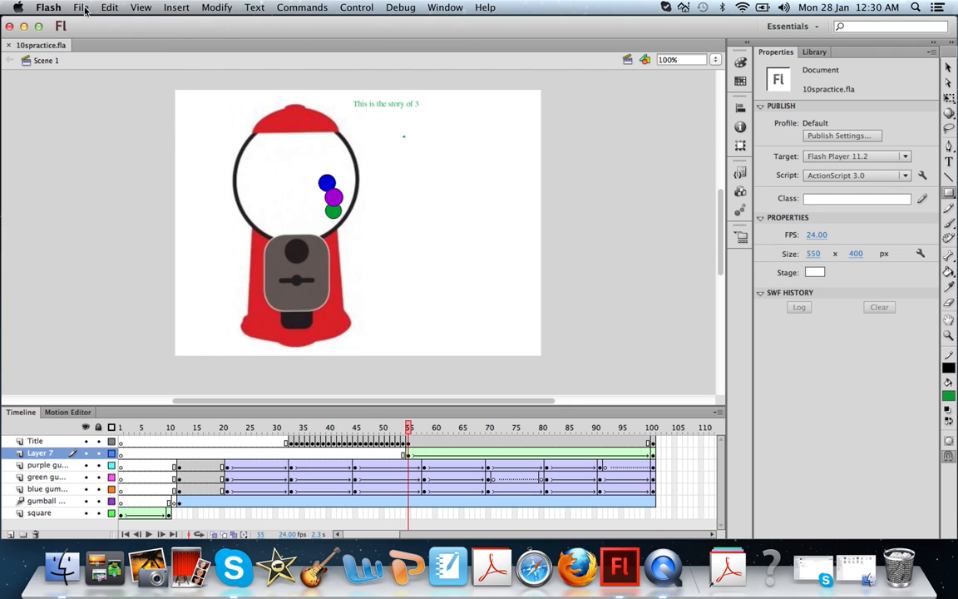
{"action": "left_click", "coordinate": [82, 8]}
{"action": "left_click", "coordinate": [93, 26]}
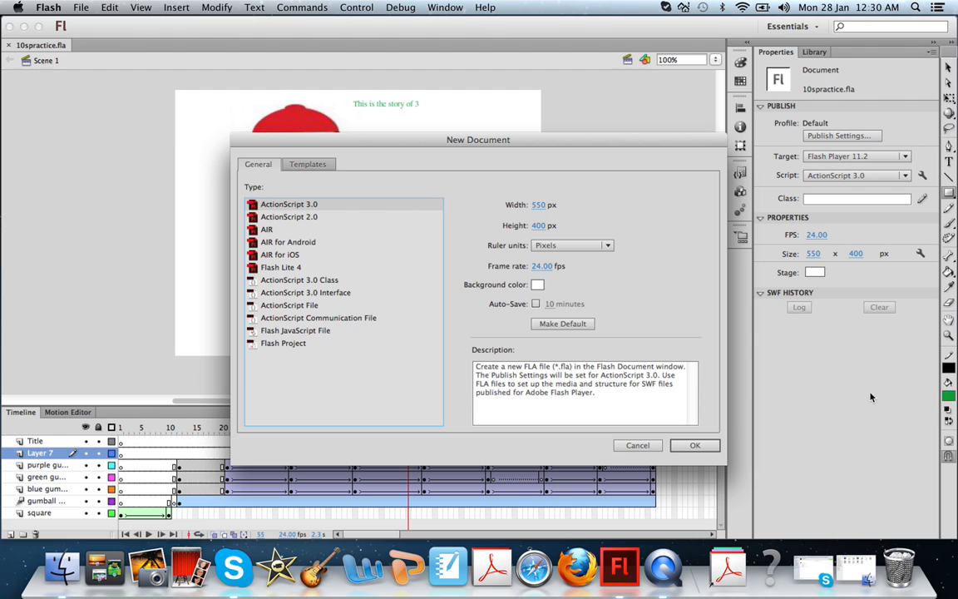
{"action": "left_click", "coordinate": [693, 447]}
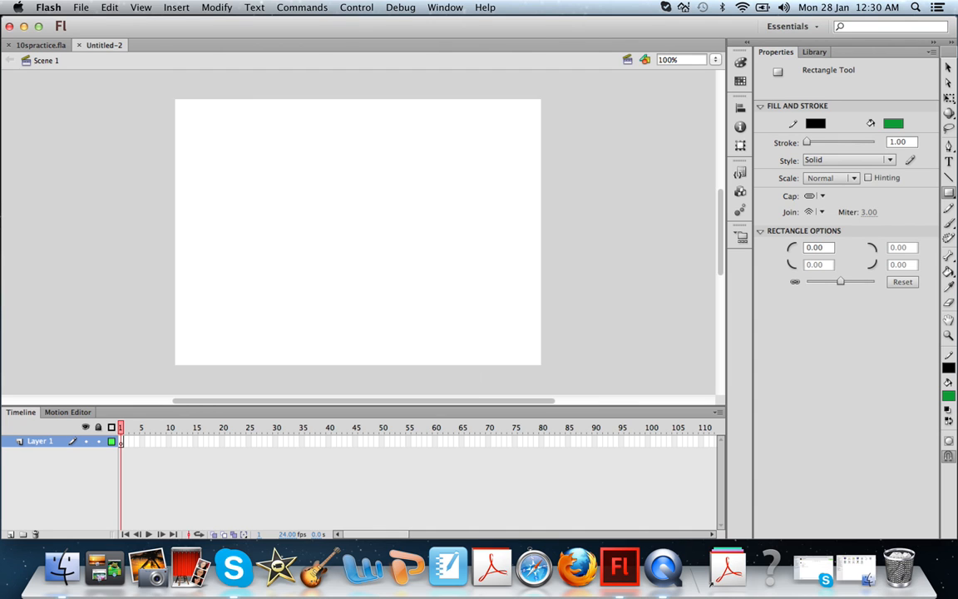
Save the new document as "flash practice" in the Flash CS6 Document format in Saved Files.
{"action": "left_click", "coordinate": [81, 7]}
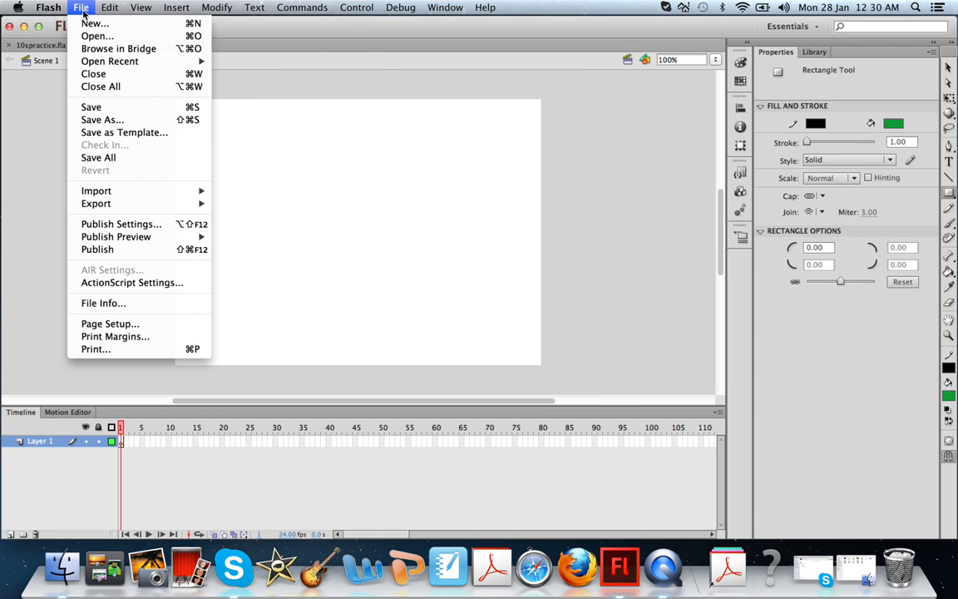
{"action": "left_click", "coordinate": [102, 118]}
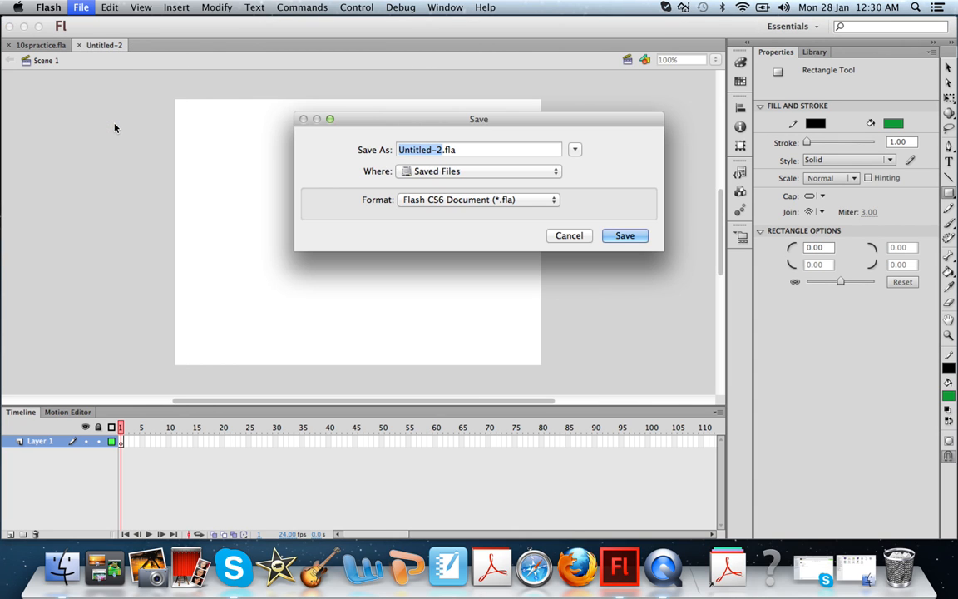
{"action": "type", "text": "flash pr"}
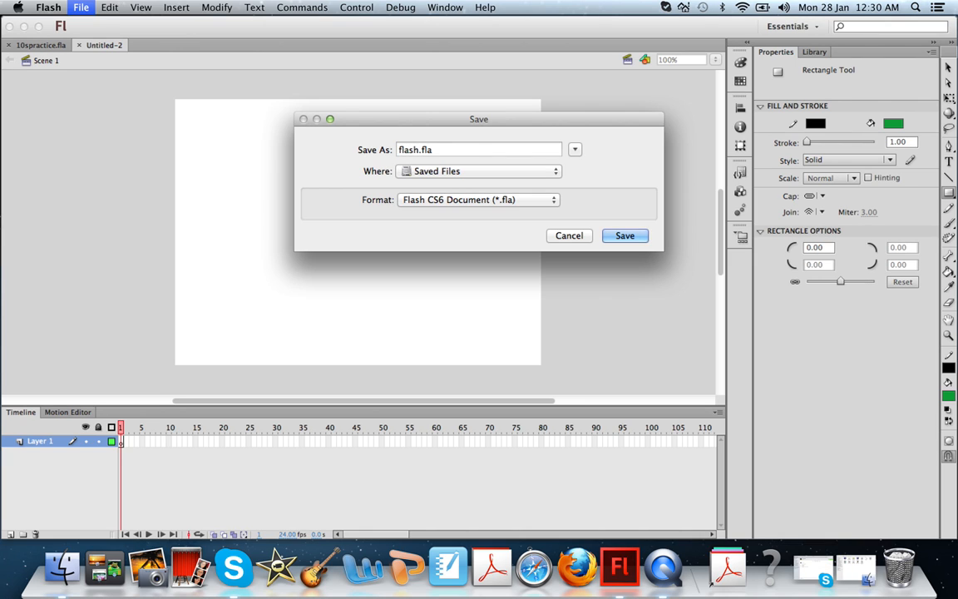
{"action": "type", "text": "actice"}
{"action": "key", "text": "Return"}
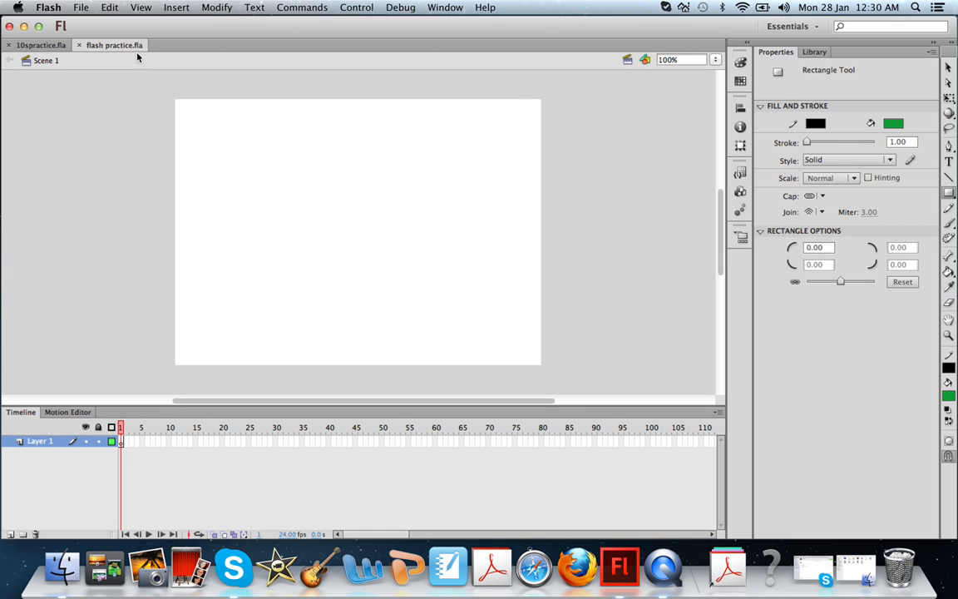
Rename Layer 1 as "square to circle".
{"action": "left_click", "coordinate": [45, 442]}
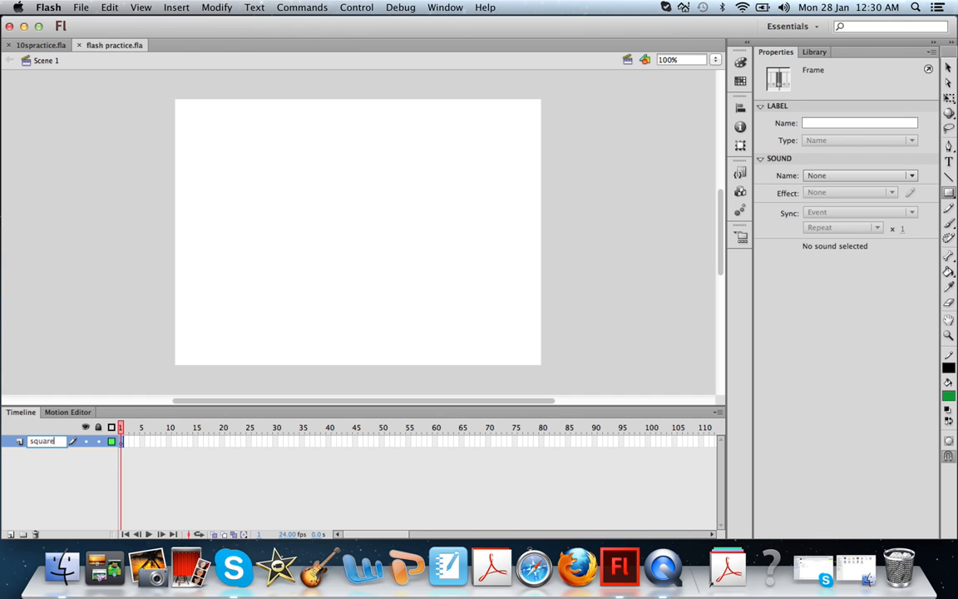
{"action": "type", "text": "square to circle"}
{"action": "left_click", "coordinate": [51, 482]}
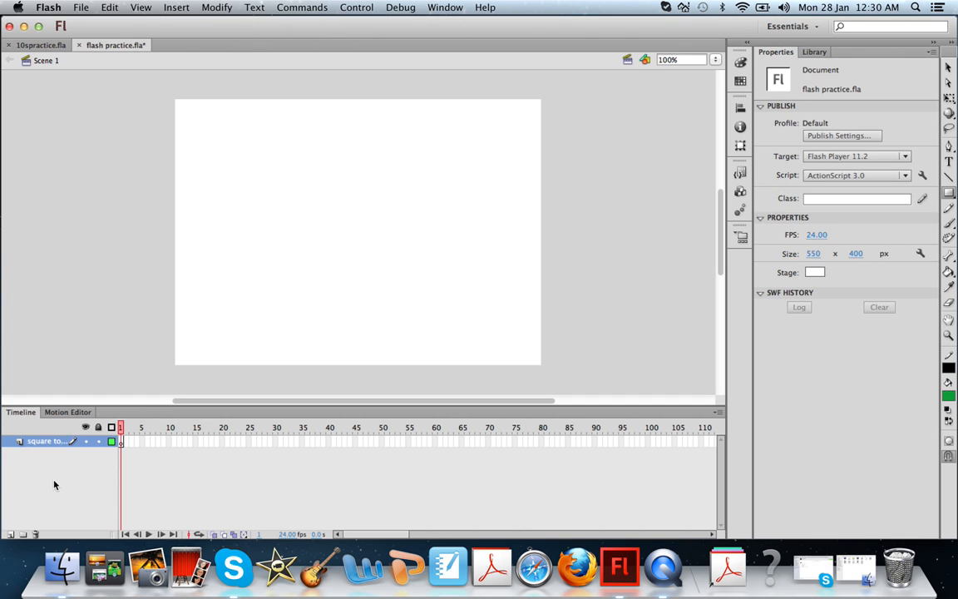
{"action": "double_click", "coordinate": [48, 445]}
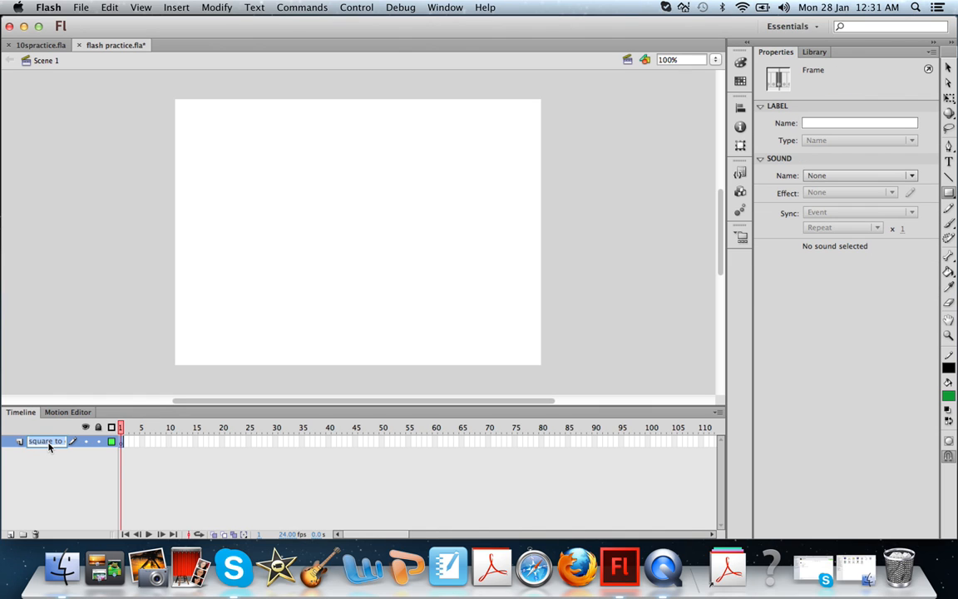
{"action": "left_click", "coordinate": [53, 463]}
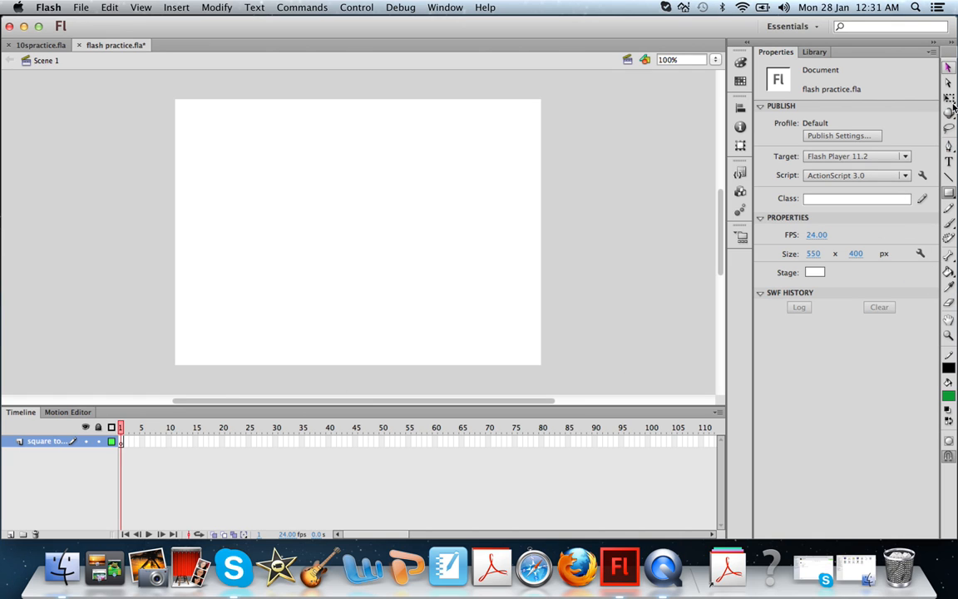
Draw a square about 122 px wide near the stage's upper-left corner and change its fill to purple.
{"action": "left_click_drag", "start_coordinate": [949, 194], "coordinate": [873, 193]}
{"action": "left_click_drag", "start_coordinate": [213, 135], "coordinate": [293, 197]}
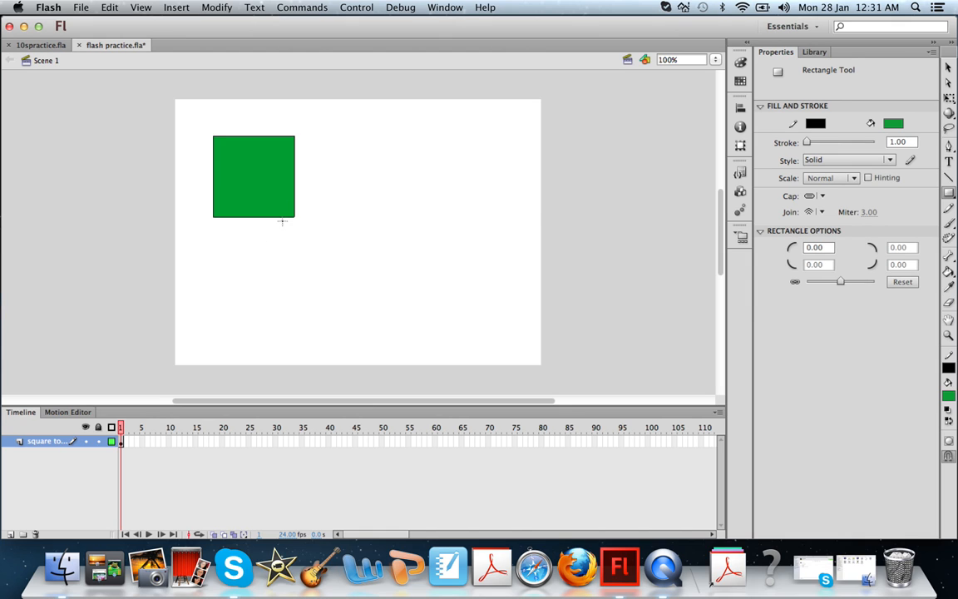
{"action": "key", "text": "v"}
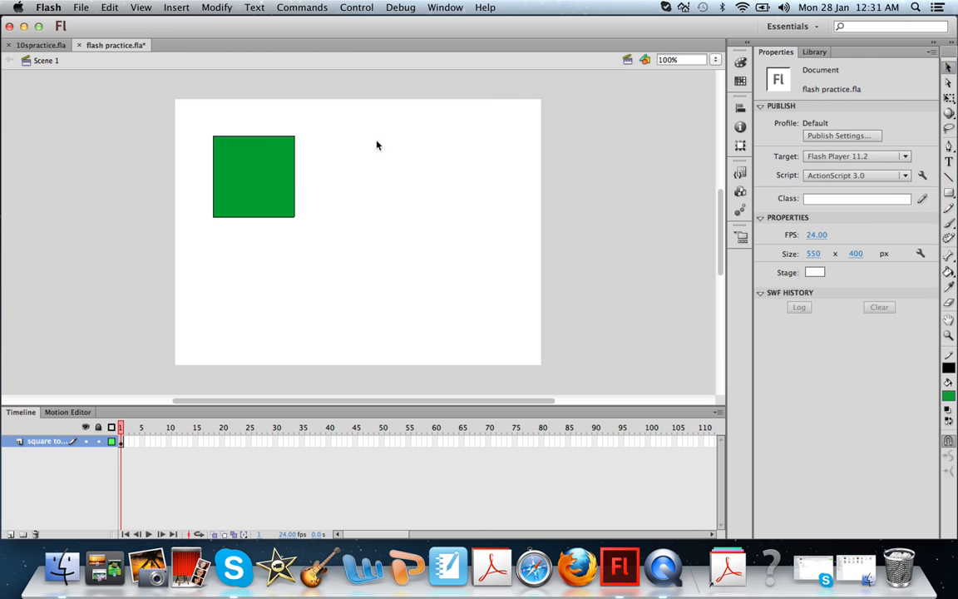
{"action": "left_click", "coordinate": [285, 182]}
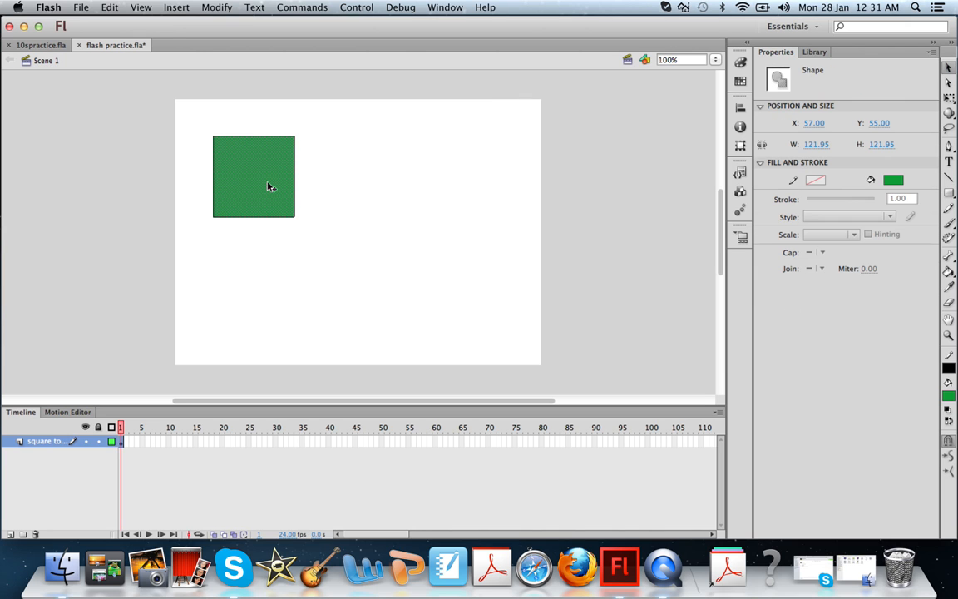
{"action": "left_click", "coordinate": [893, 180]}
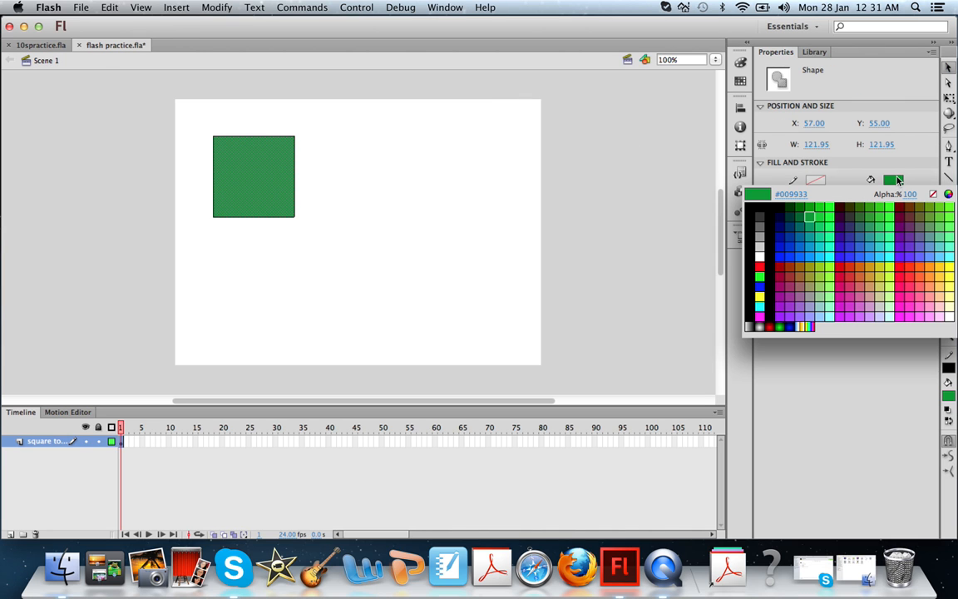
{"action": "left_click", "coordinate": [790, 307]}
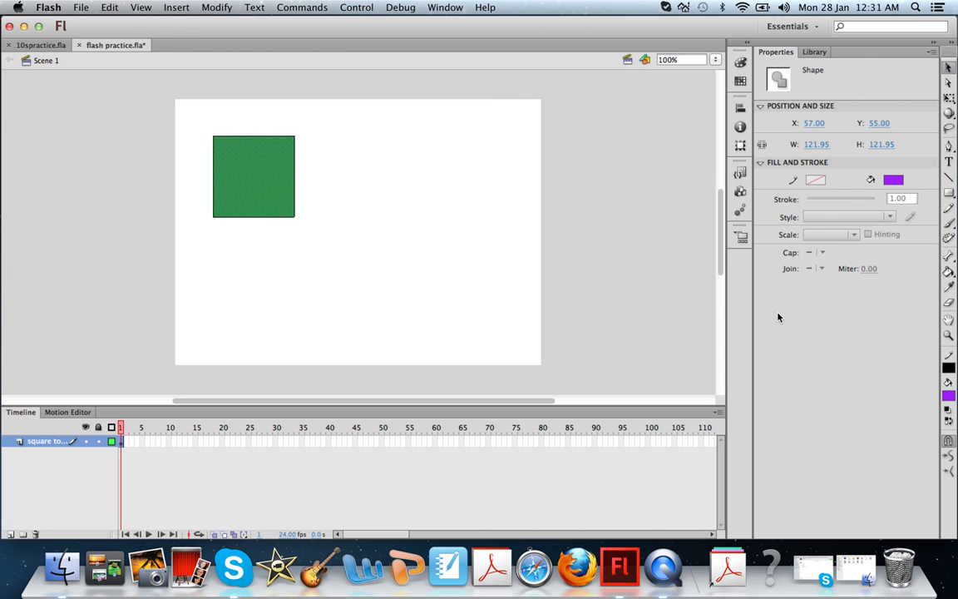
{"action": "left_click", "coordinate": [651, 241]}
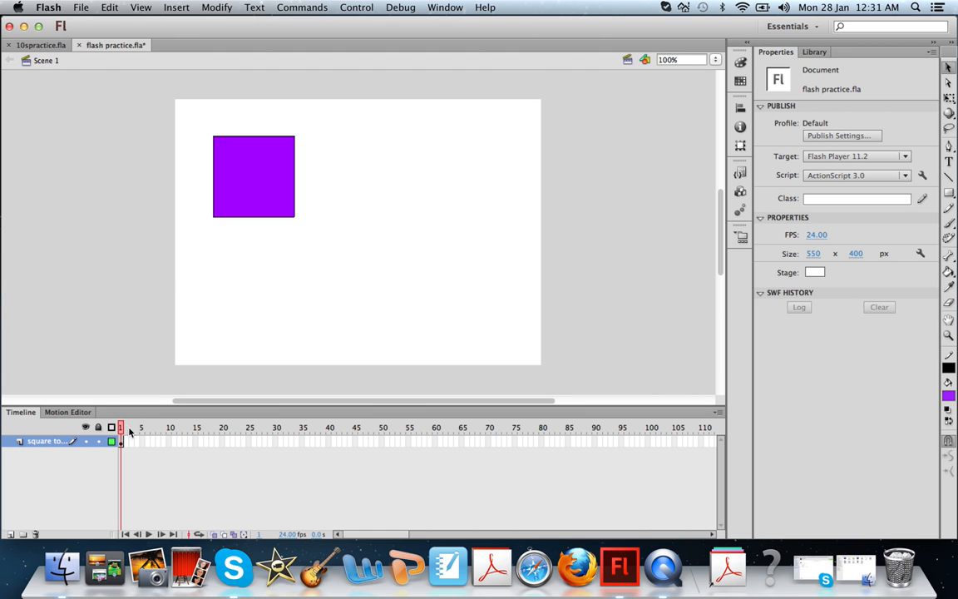
Try inserting a keyframe at frame 10 of the square's layer, and undo it.
{"action": "left_click", "coordinate": [169, 442]}
{"action": "right_click", "coordinate": [172, 443]}
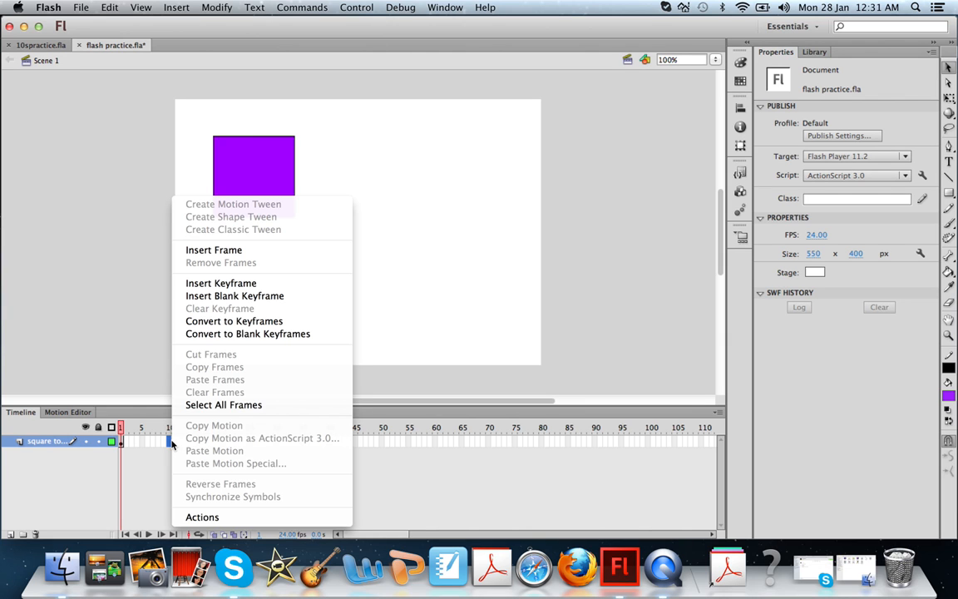
{"action": "left_click", "coordinate": [226, 285]}
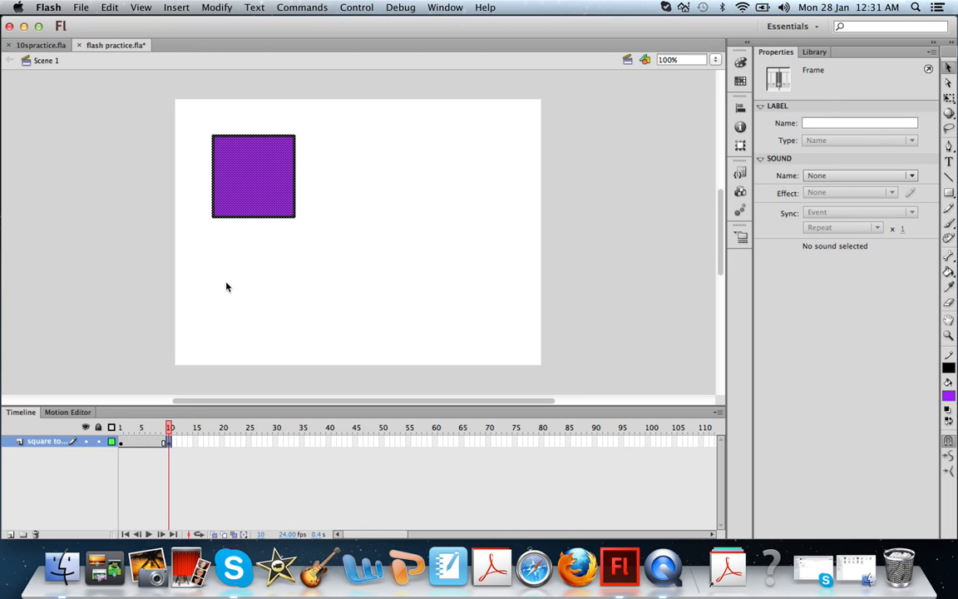
{"action": "scroll", "coordinate": [185, 370], "scroll_direction": "up", "scroll_amount": 2}
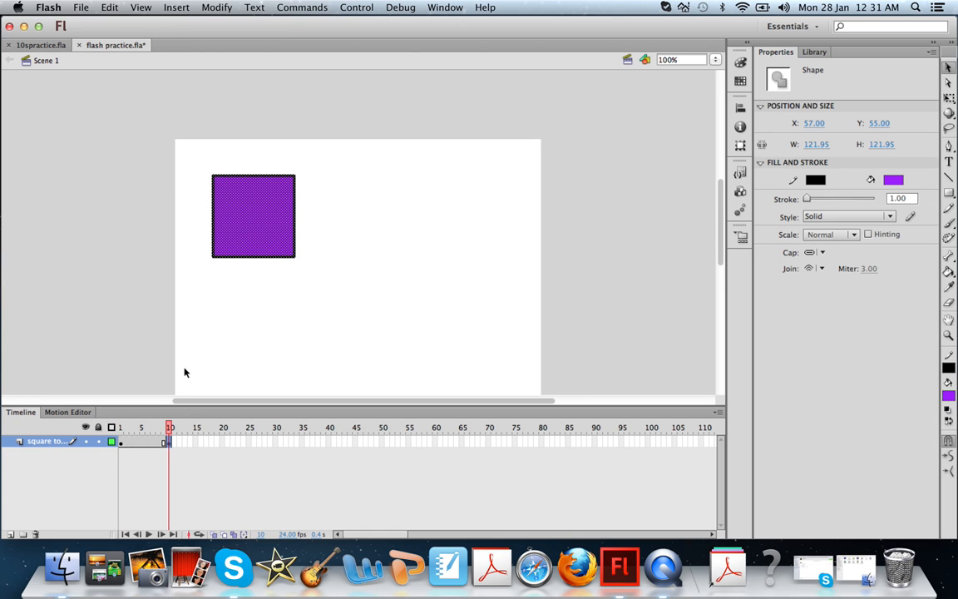
{"action": "key", "text": "super+z"}
Try inserting a regular frame instead of a keyframe at frame 10, and undo the insertion after scrubbing the timeline.
{"action": "right_click", "coordinate": [170, 447]}
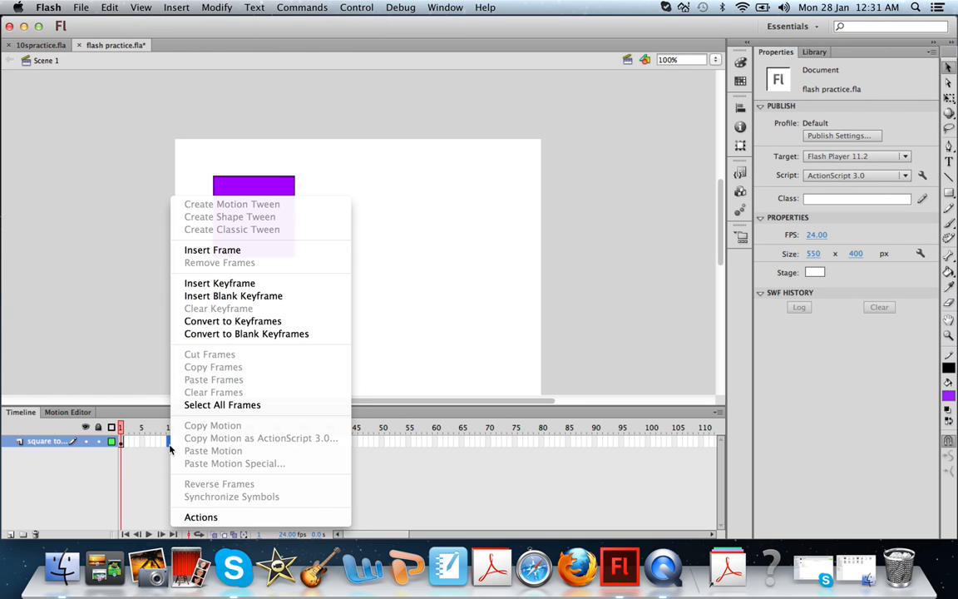
{"action": "left_click", "coordinate": [223, 259]}
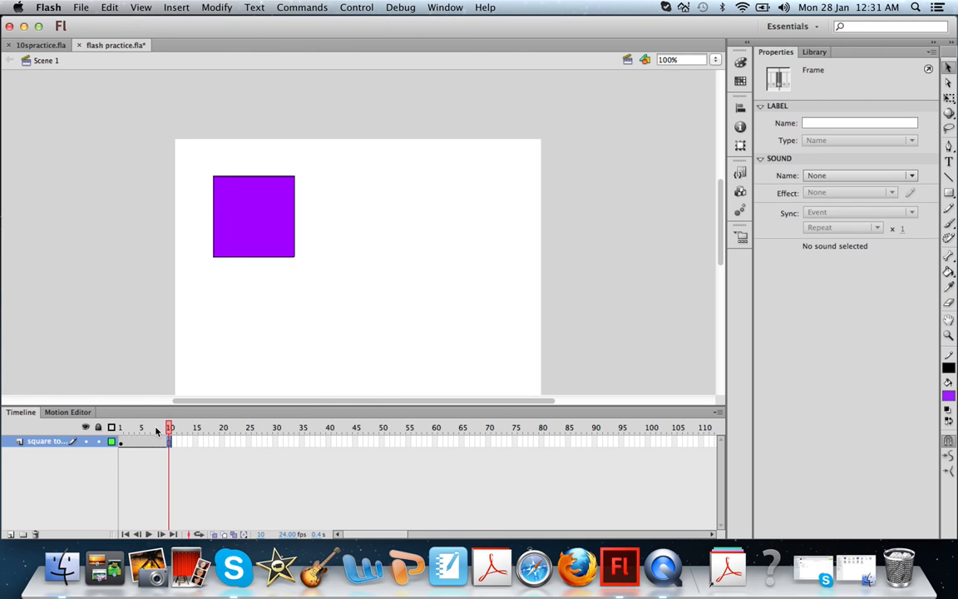
{"action": "left_click", "coordinate": [142, 427]}
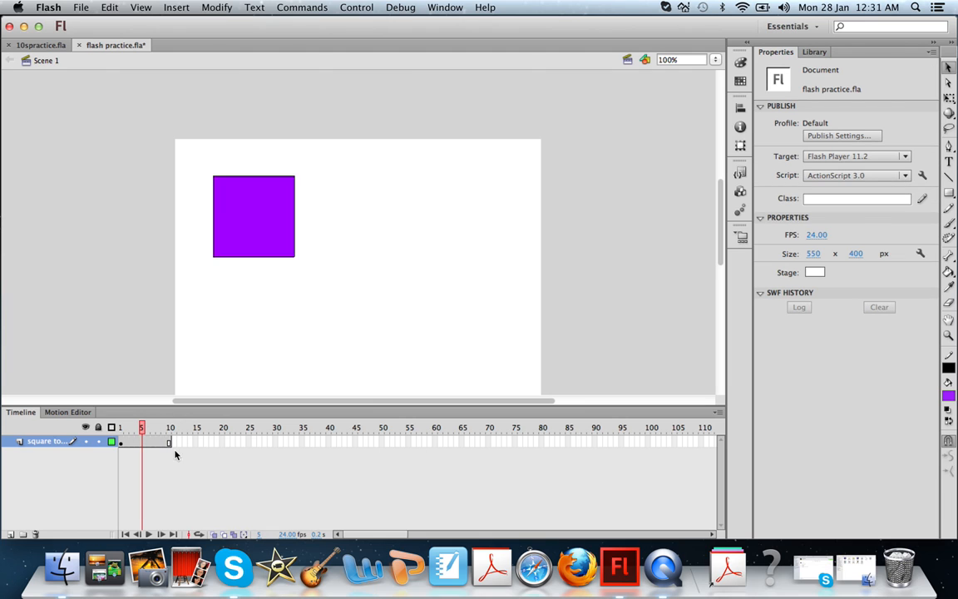
{"action": "left_click_drag", "start_coordinate": [144, 422], "coordinate": [105, 430]}
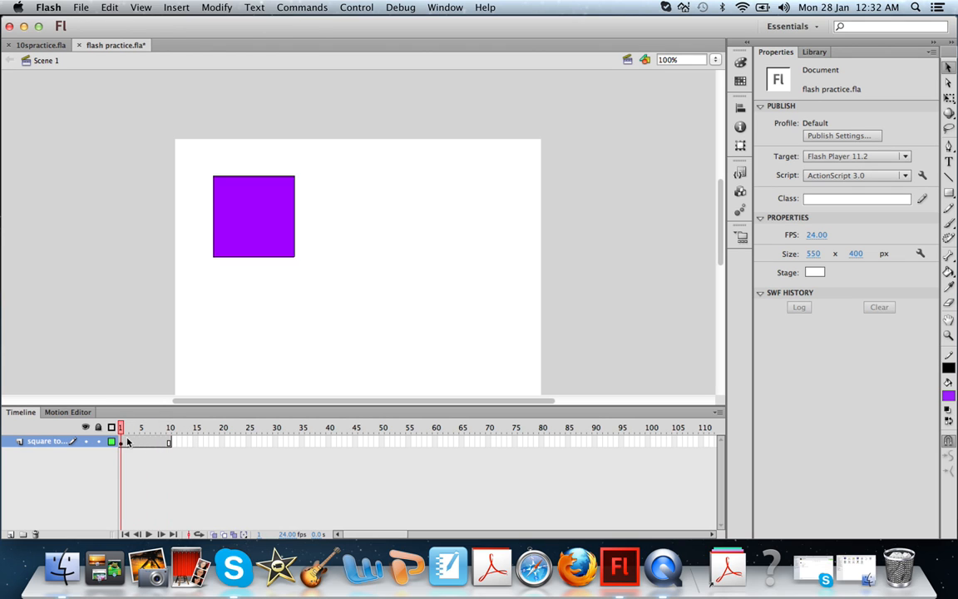
{"action": "key", "text": "super+z"}
{"action": "key", "text": "super+z"}
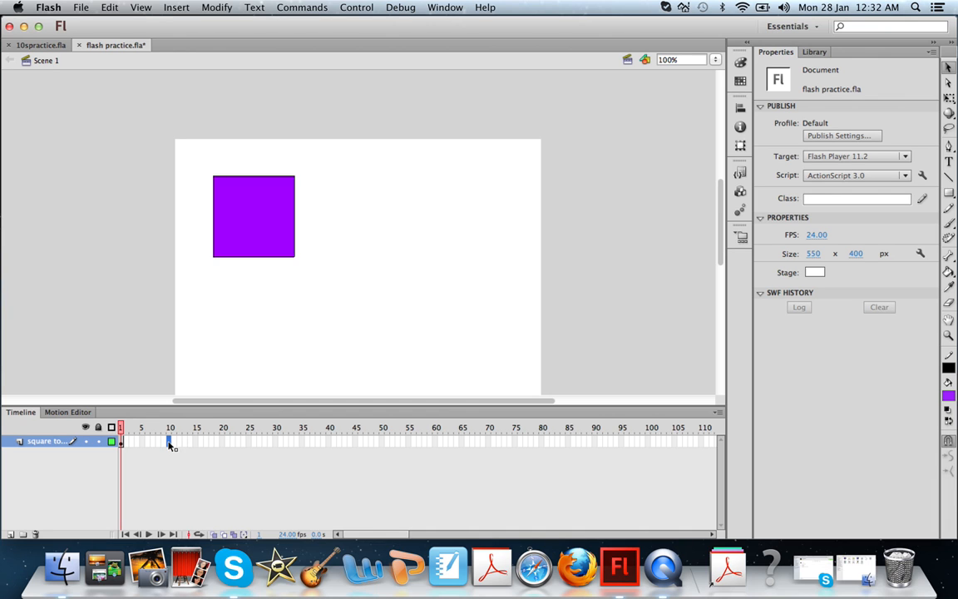
Insert a keyframe at frame 10 of the "square to circle" layer.
{"action": "right_click", "coordinate": [168, 445]}
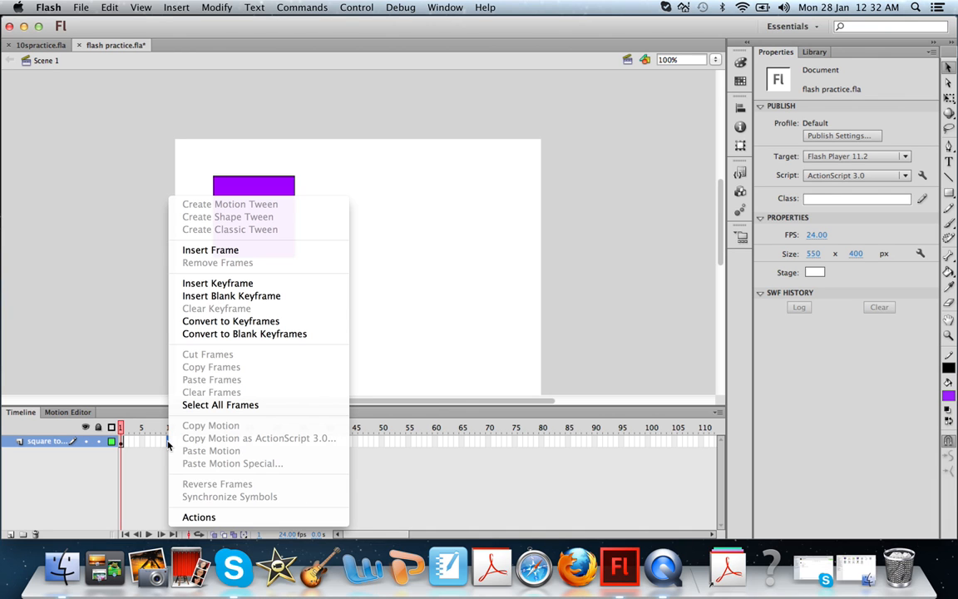
{"action": "left_click", "coordinate": [223, 284]}
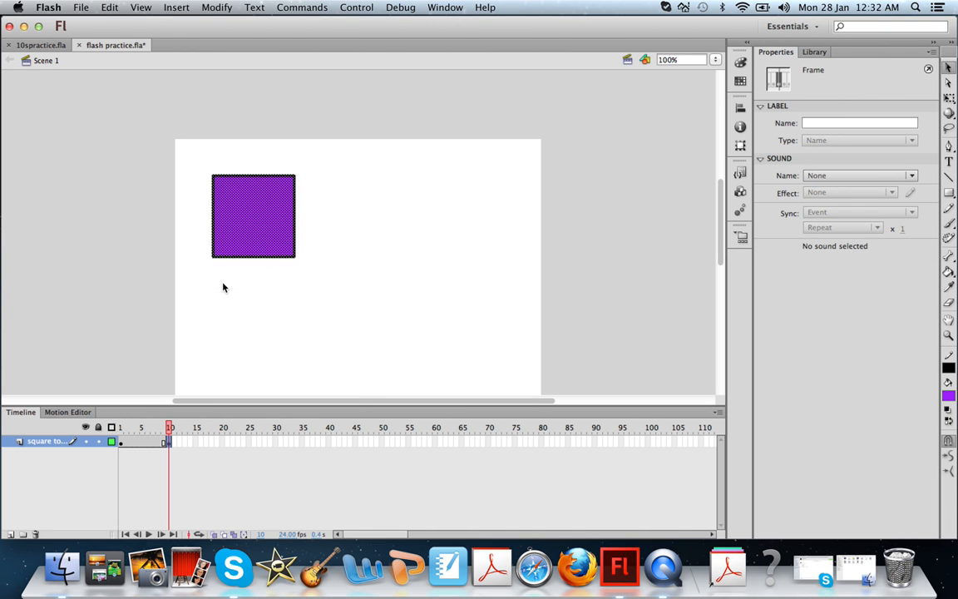
Draw a cyan-filled circle with the Oval tool near the stage's lower-right area on frame 10, about as wide as the square.
{"action": "left_click", "coordinate": [949, 193]}
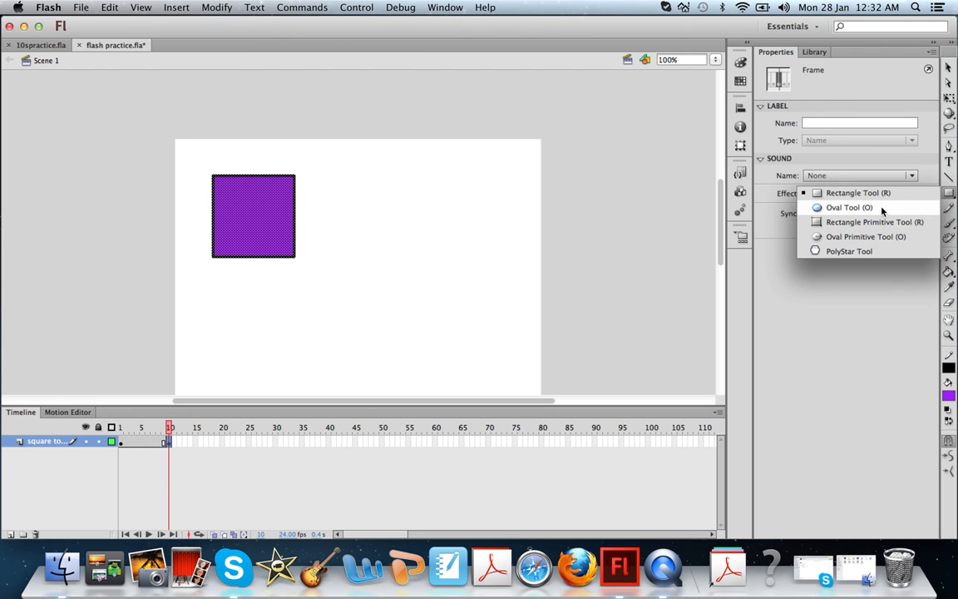
{"action": "left_click", "coordinate": [803, 208]}
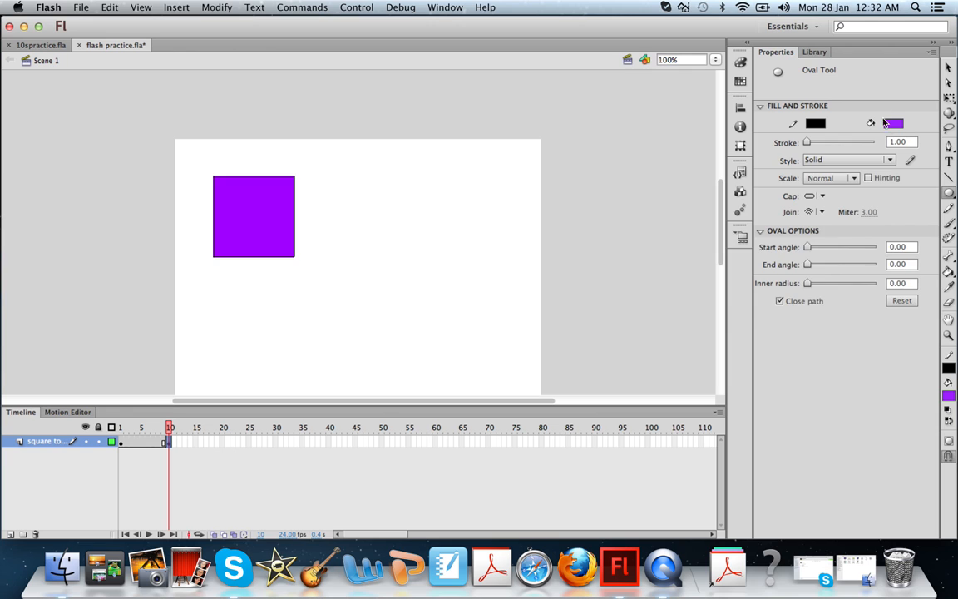
{"action": "left_click", "coordinate": [812, 121]}
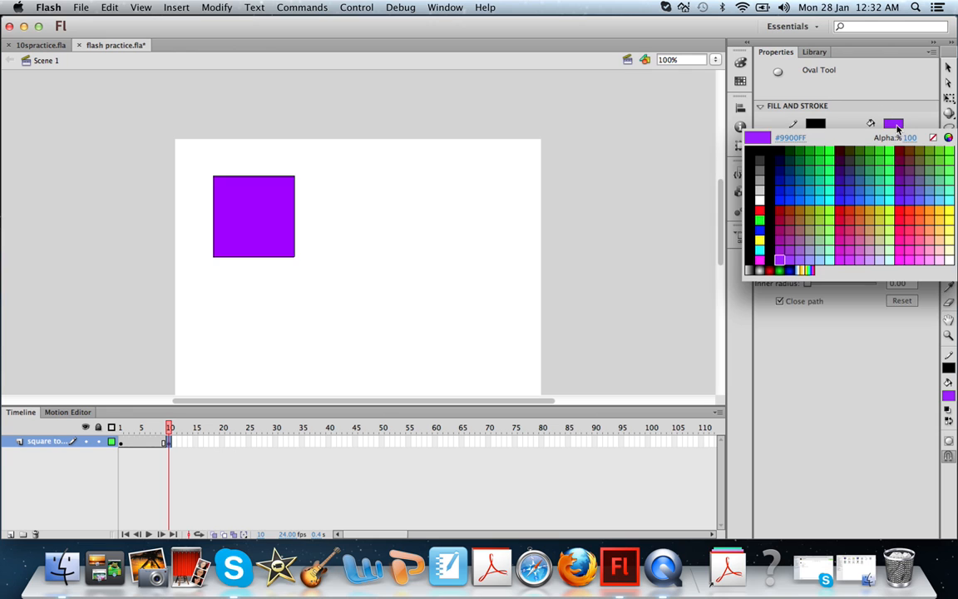
{"action": "left_click", "coordinate": [759, 250]}
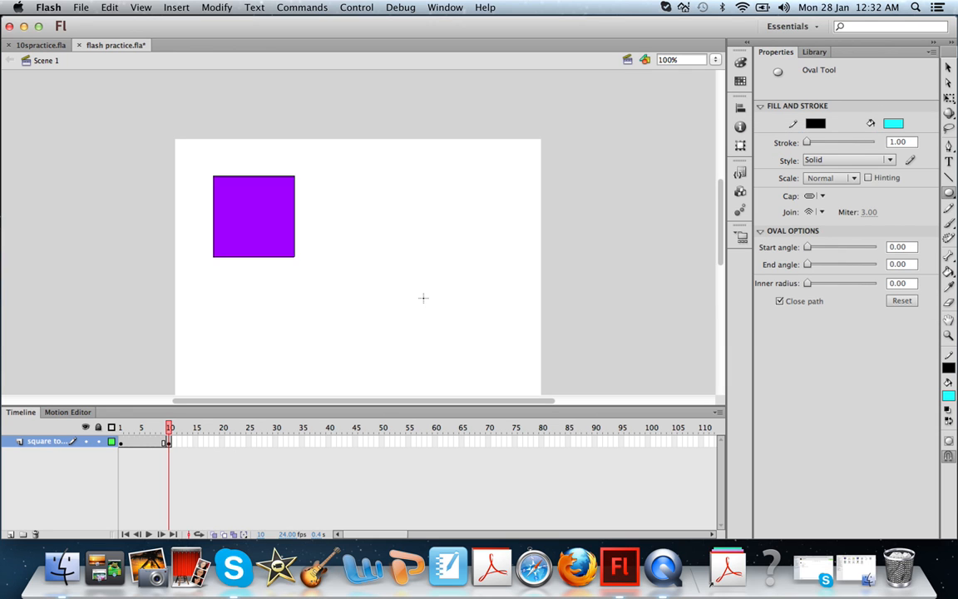
{"action": "mouse_move", "coordinate": [423, 298]}
{"action": "left_mouse_down"}
{"action": "mouse_move", "coordinate": [517, 336]}
{"action": "mouse_move", "coordinate": [502, 333]}
{"action": "left_mouse_up"}
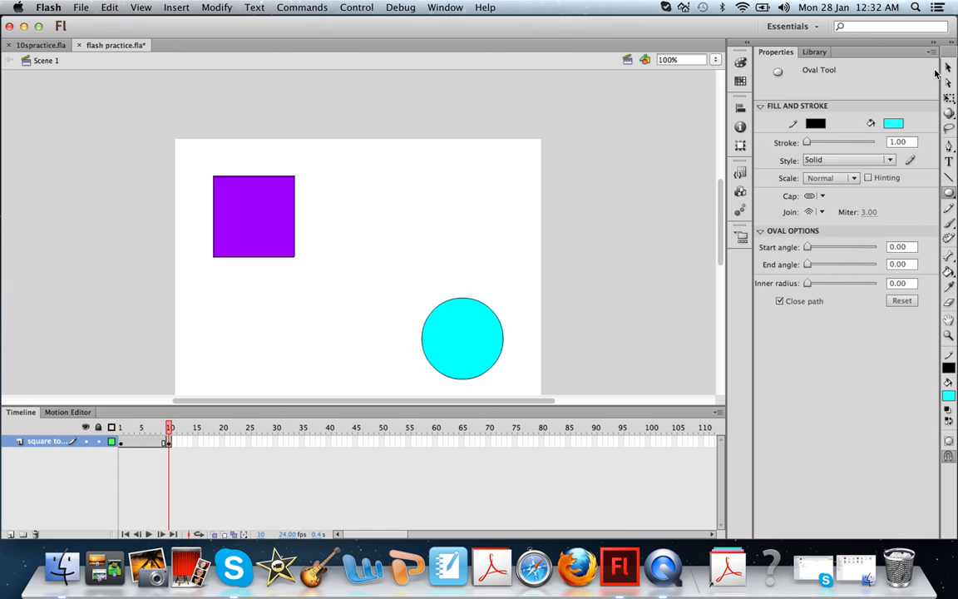
Delete the purple square's fill and its black outline from frame 10, leaving only the circle.
{"action": "left_click", "coordinate": [948, 68]}
{"action": "left_click", "coordinate": [228, 247]}
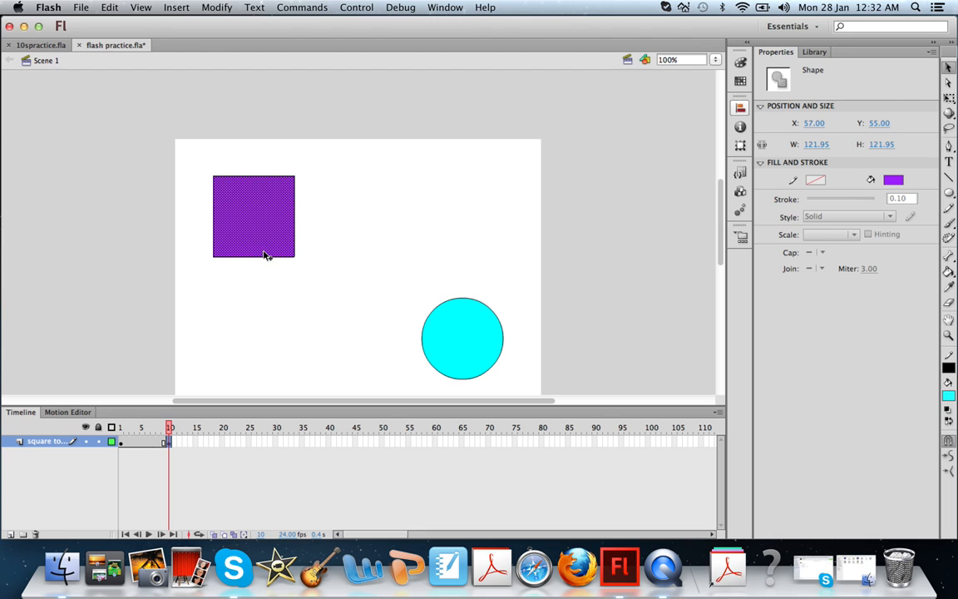
{"action": "key", "text": "Delete"}
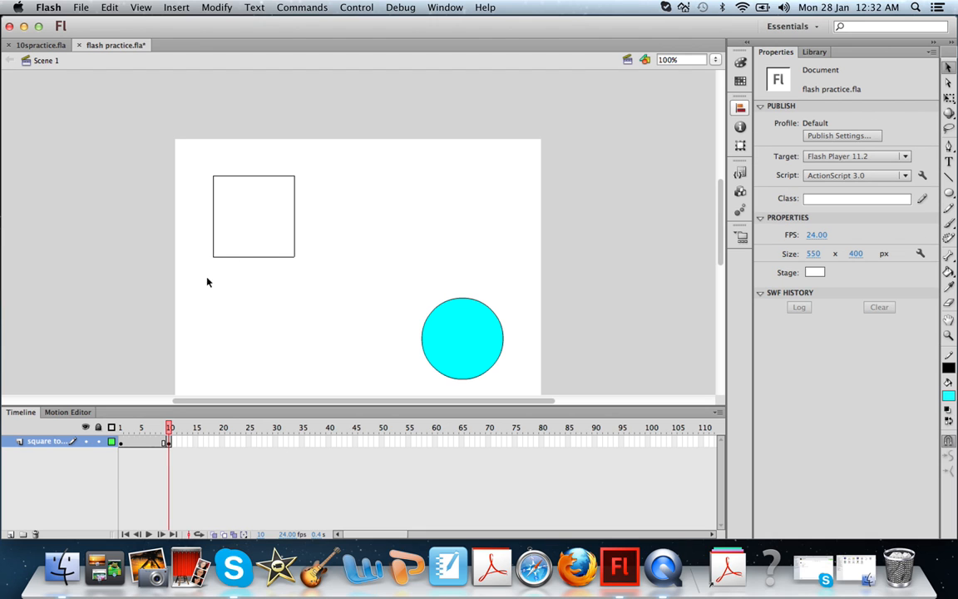
{"action": "left_click_drag", "start_coordinate": [279, 214], "coordinate": [285, 216]}
{"action": "key", "text": "Delete"}
{"action": "left_click_drag", "start_coordinate": [189, 159], "coordinate": [348, 297]}
{"action": "key", "text": "Delete"}
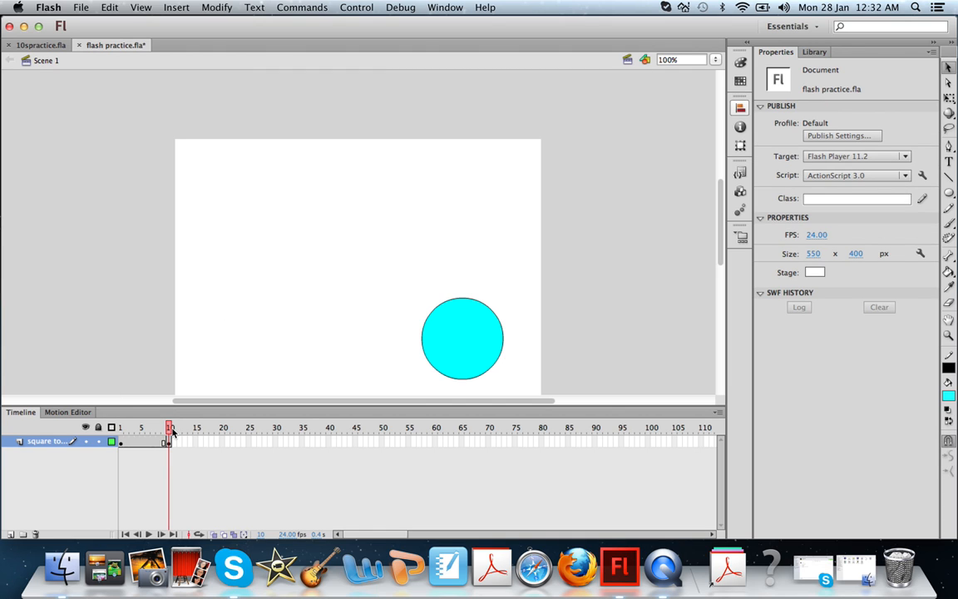
Create a shape tween across frames 1 to 10 of the "square to circle" layer and scrub back through it to preview.
{"action": "left_click_drag", "start_coordinate": [170, 429], "coordinate": [86, 426]}
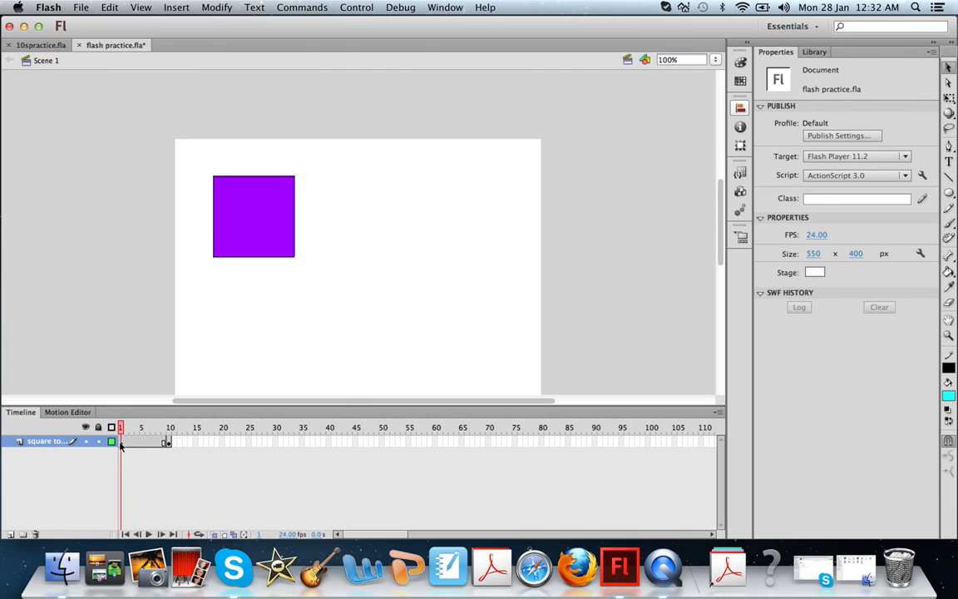
{"action": "left_click", "coordinate": [121, 446]}
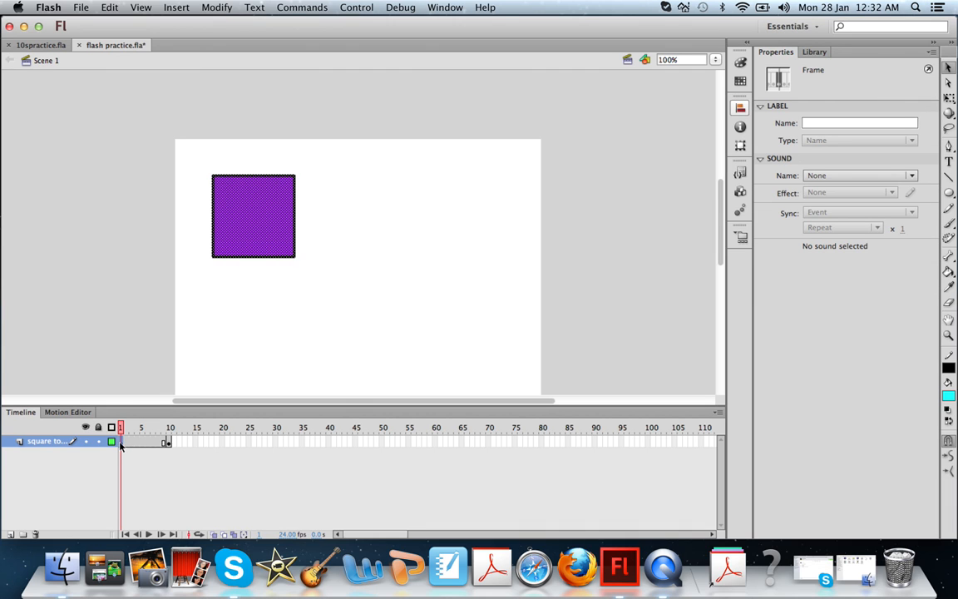
{"action": "left_click", "coordinate": [167, 442], "text": "shift"}
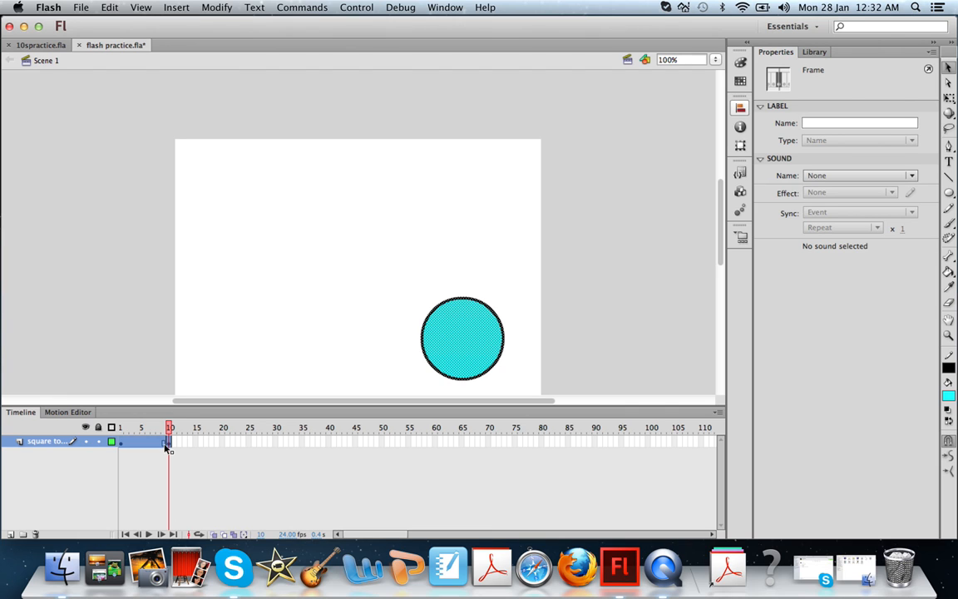
{"action": "right_click", "coordinate": [150, 444]}
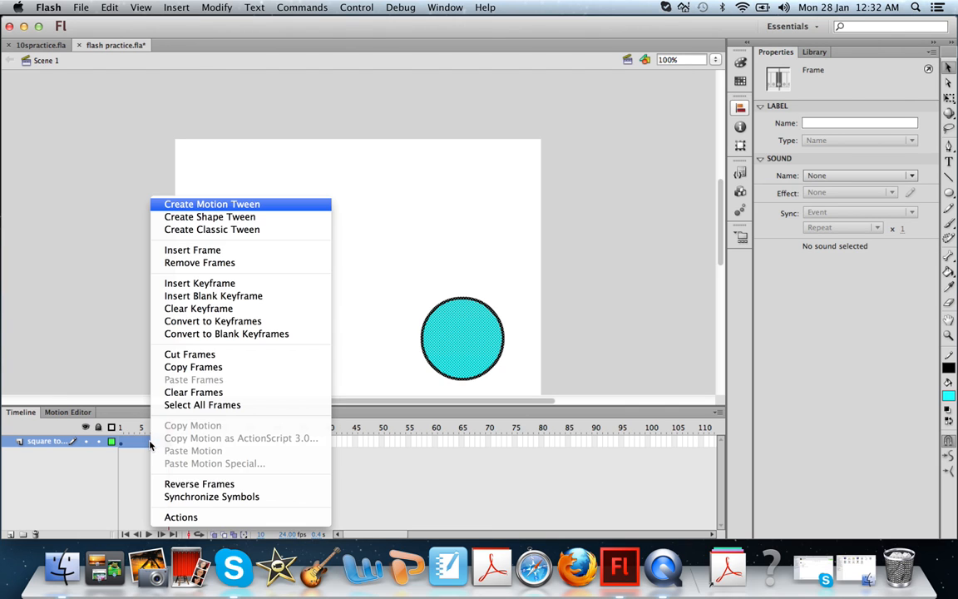
{"action": "left_click", "coordinate": [223, 217]}
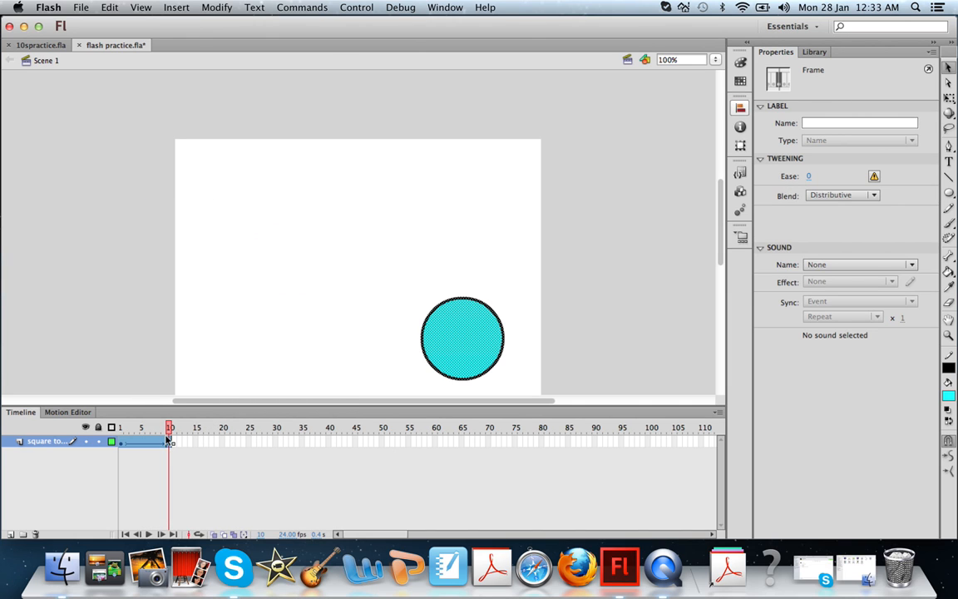
{"action": "left_click_drag", "start_coordinate": [171, 429], "coordinate": [108, 410]}
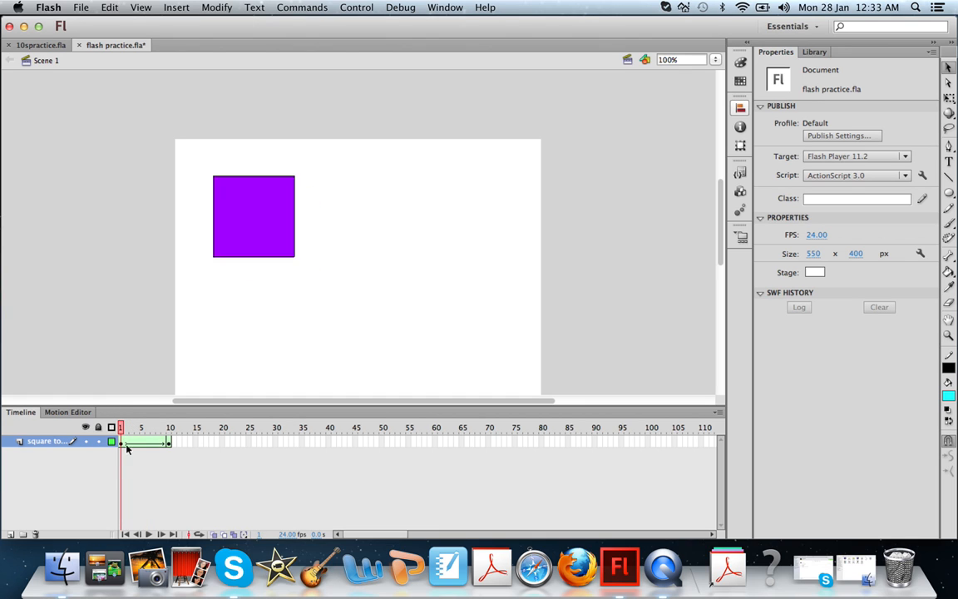
Add a new layer named "Gumball Machine" and insert a keyframe at its frame 11.
{"action": "left_click", "coordinate": [10, 534]}
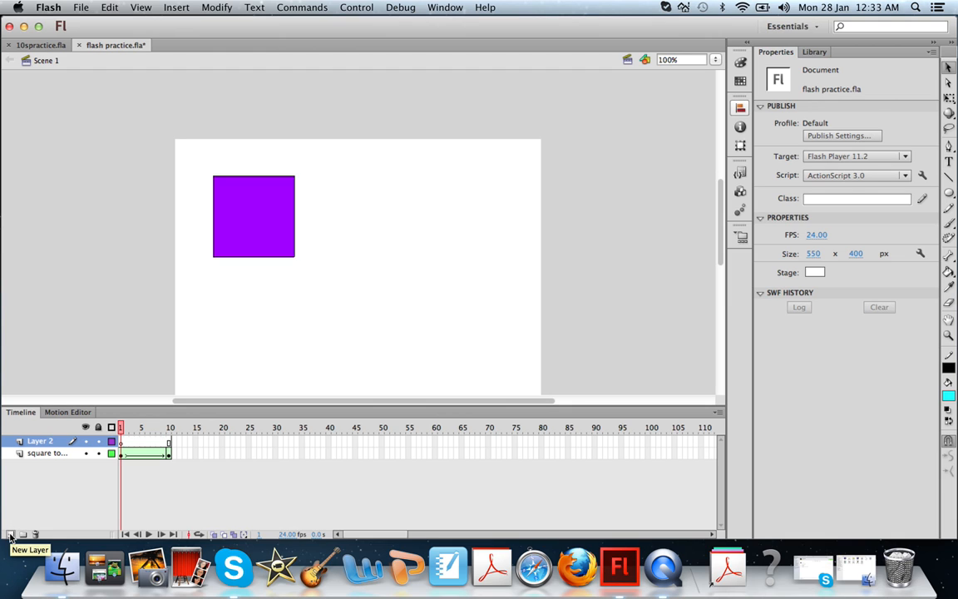
{"action": "left_click", "coordinate": [172, 441]}
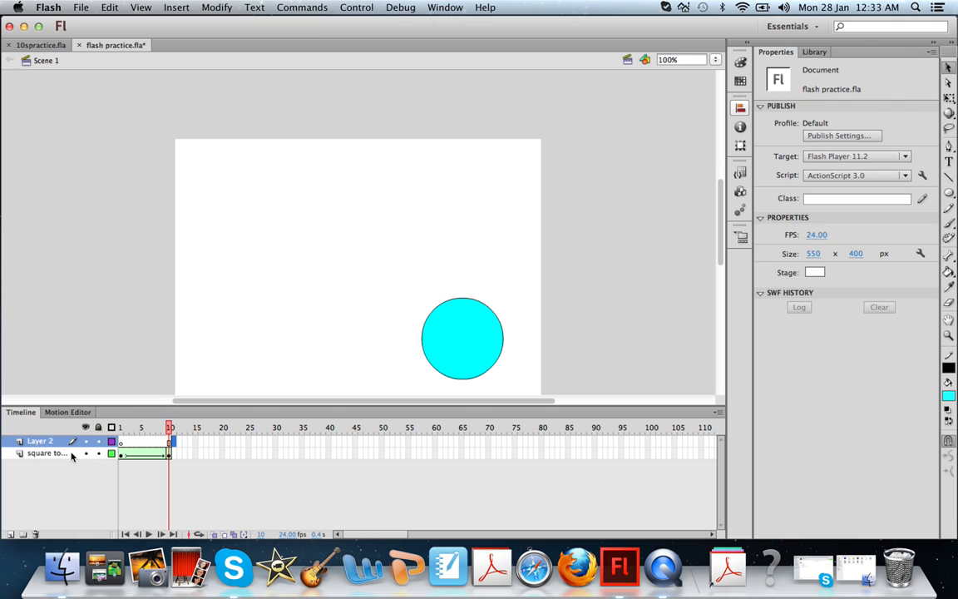
{"action": "double_click", "coordinate": [29, 446]}
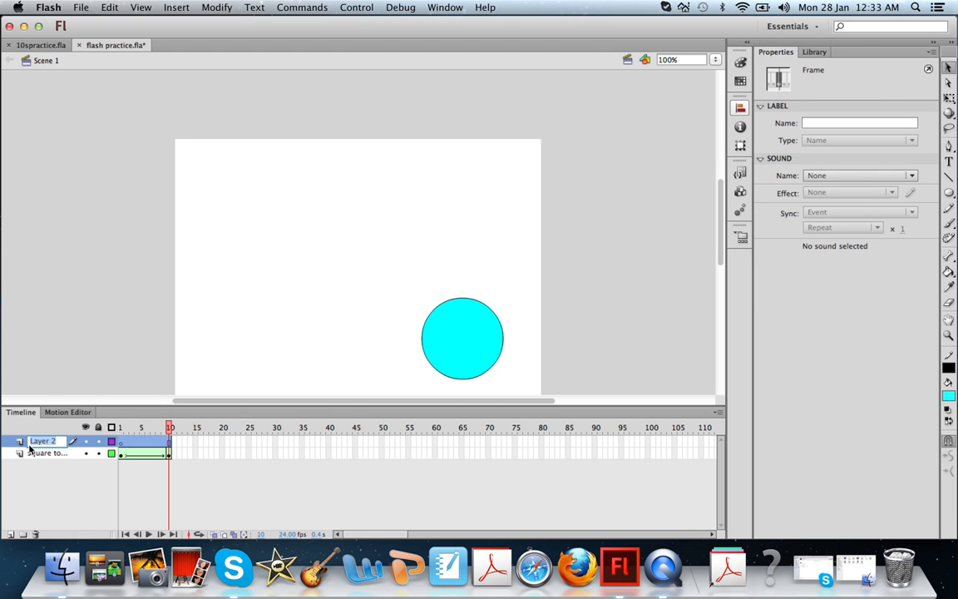
{"action": "type", "text": "Cumball Machine"}
{"action": "key", "text": "Return"}
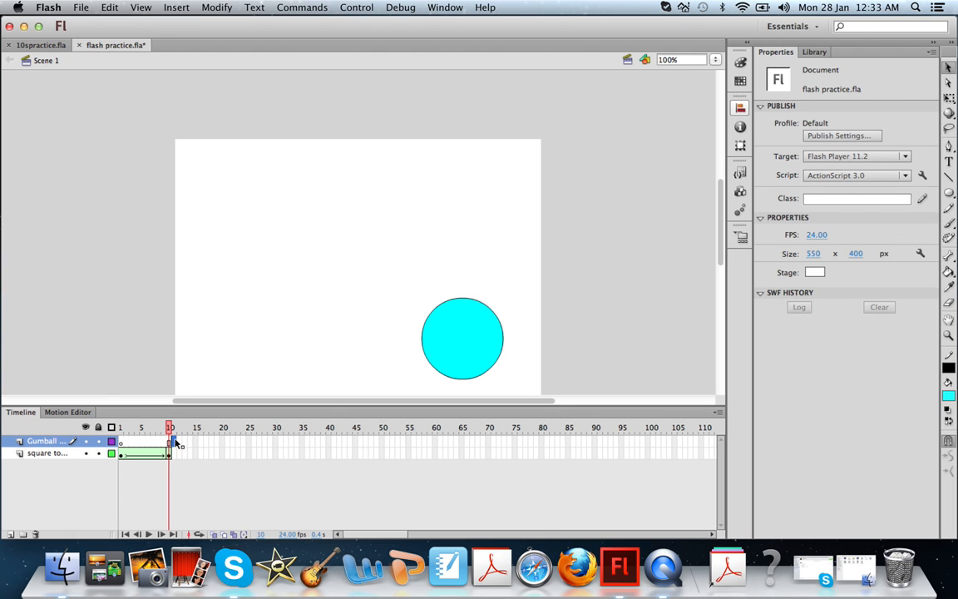
{"action": "right_click", "coordinate": [176, 441]}
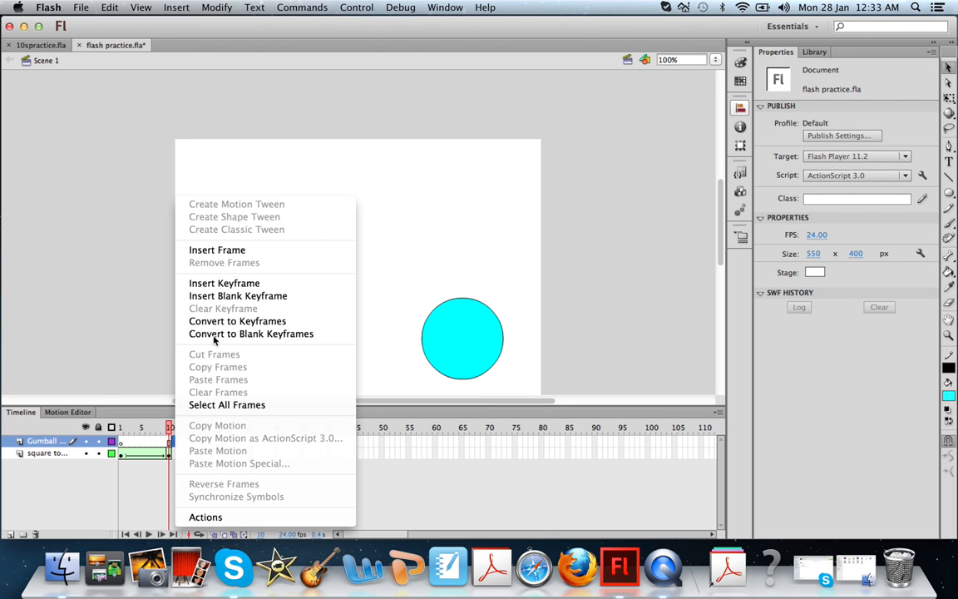
{"action": "left_click", "coordinate": [240, 285]}
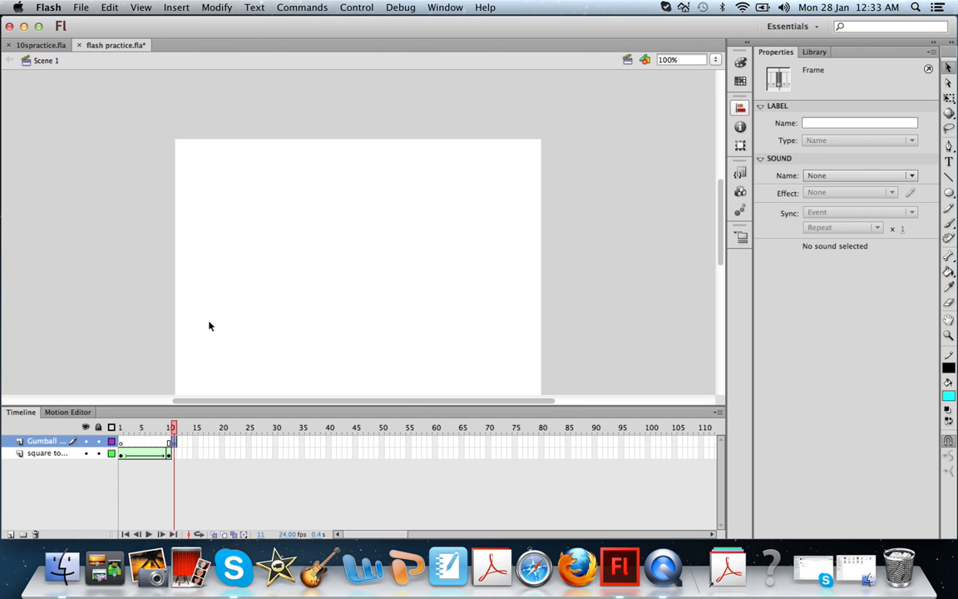
Switch to Safari and search the web for "google".
{"action": "left_click", "coordinate": [535, 567]}
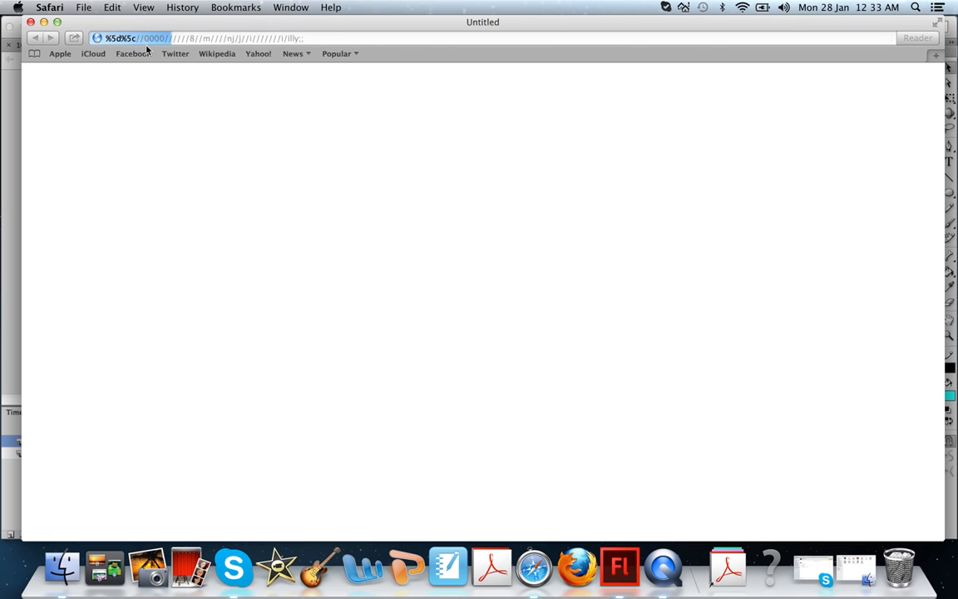
{"action": "left_click", "coordinate": [147, 37]}
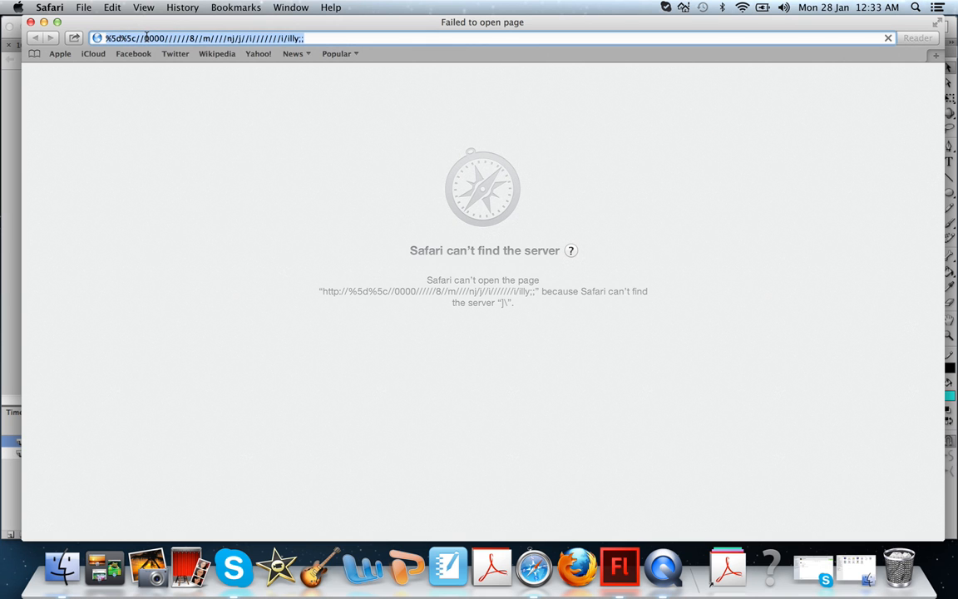
{"action": "type", "text": "google"}
{"action": "key", "text": "Return"}
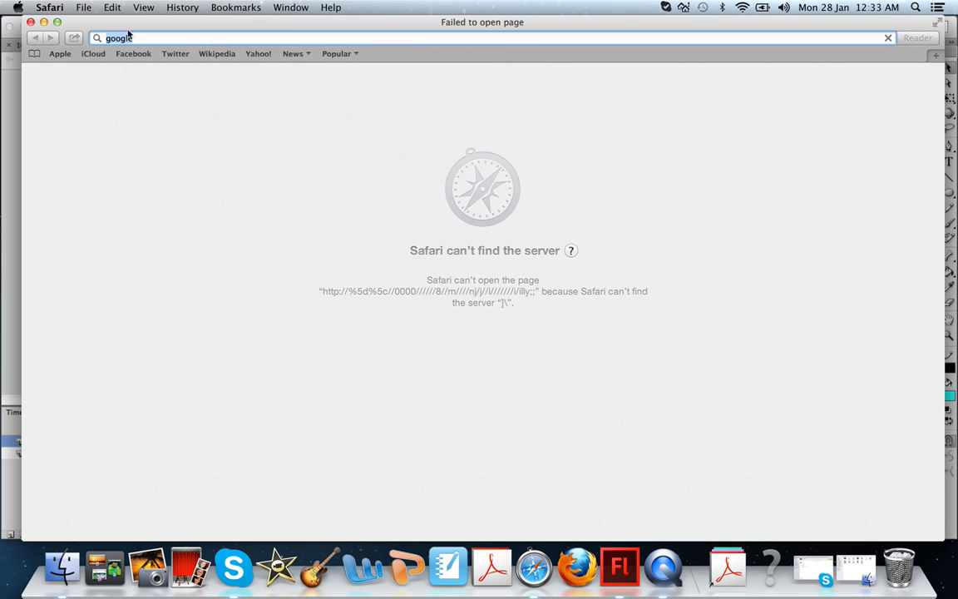
Search Google Images for "empty gumball machine coloring page".
{"action": "left_click", "coordinate": [154, 105]}
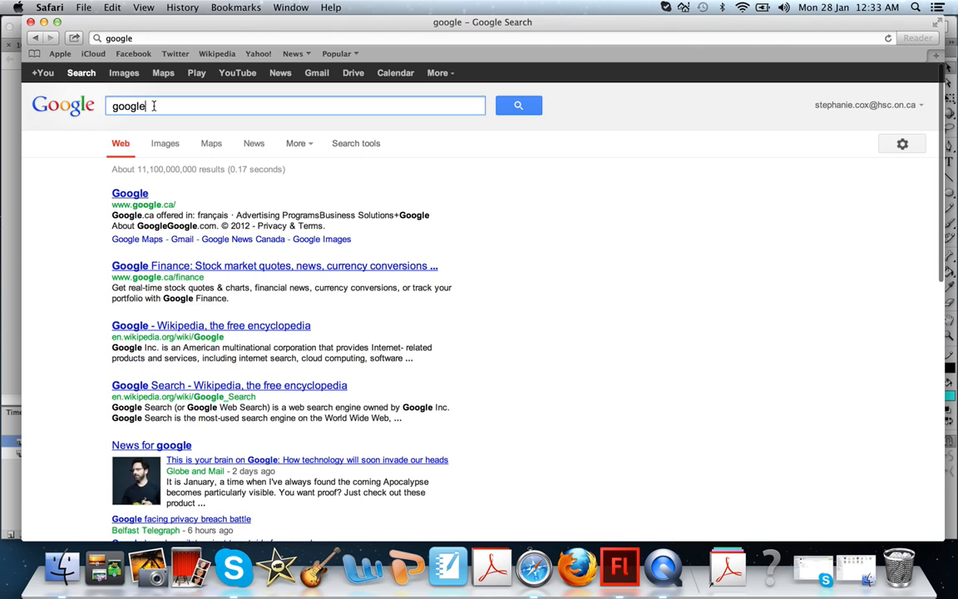
{"action": "double_click", "coordinate": [154, 105]}
{"action": "type", "text": "empty "}
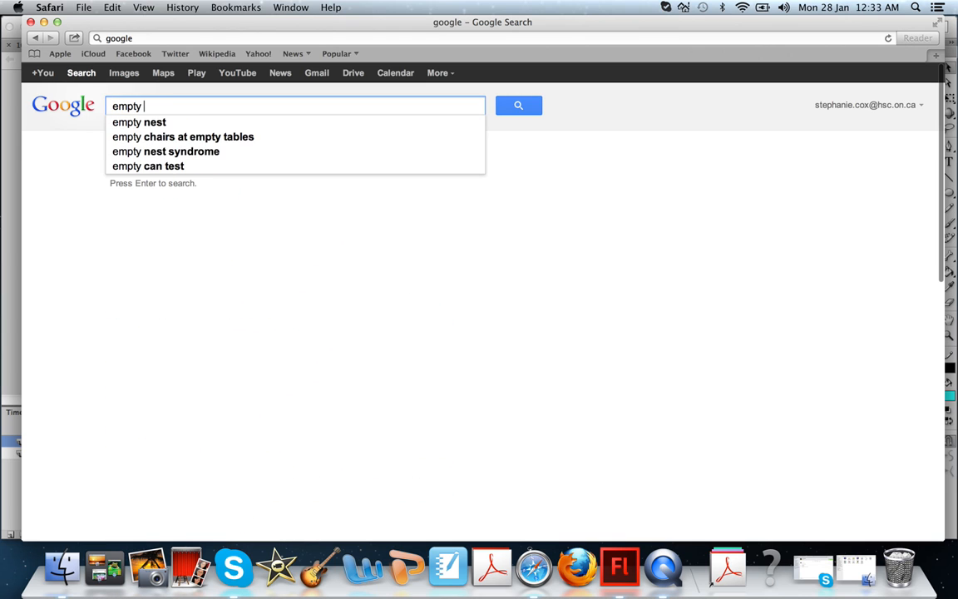
{"action": "type", "text": "gumball"}
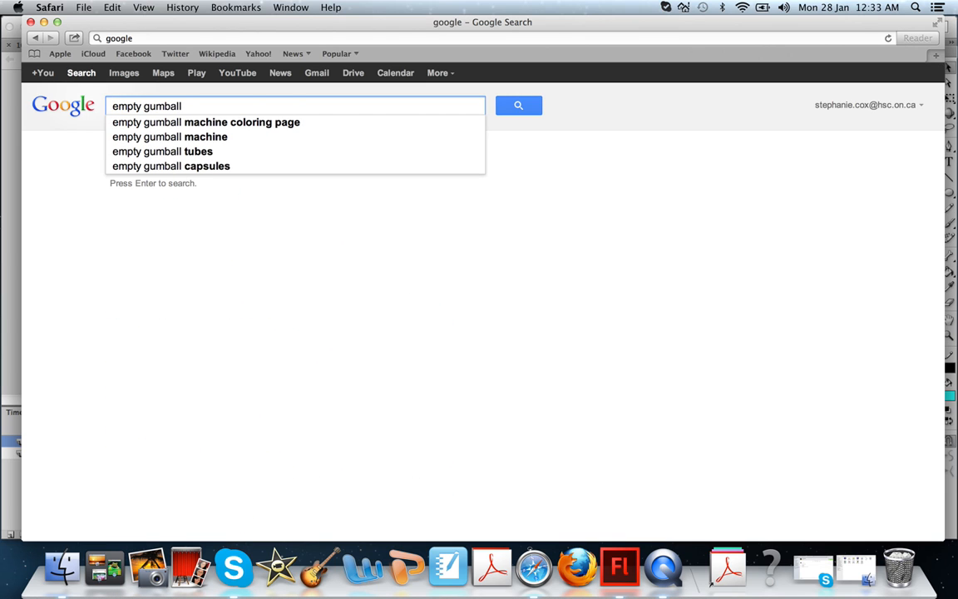
{"action": "key", "text": "Down"}
{"action": "key", "text": "Down"}
{"action": "key", "text": "Return"}
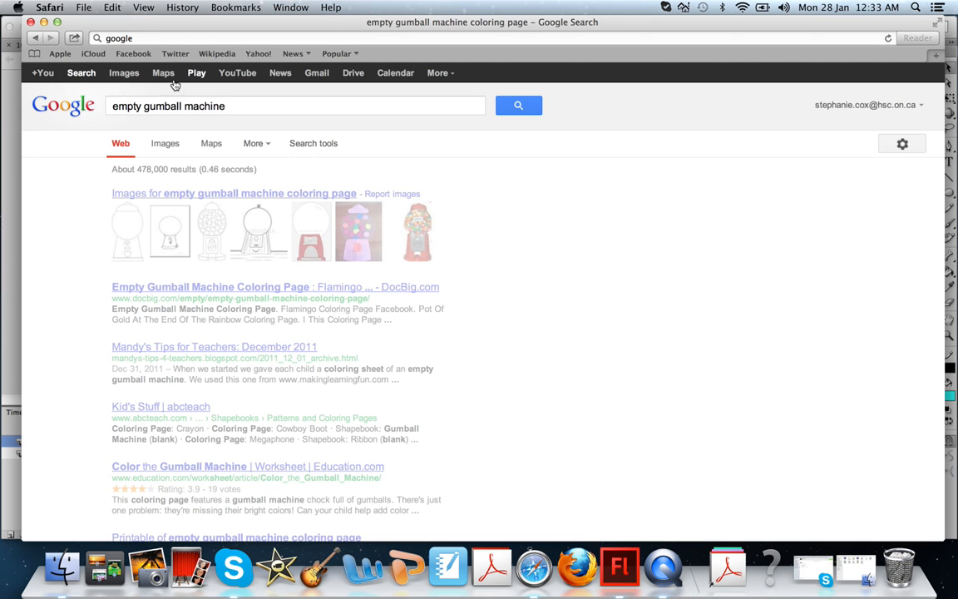
{"action": "left_click", "coordinate": [123, 73]}
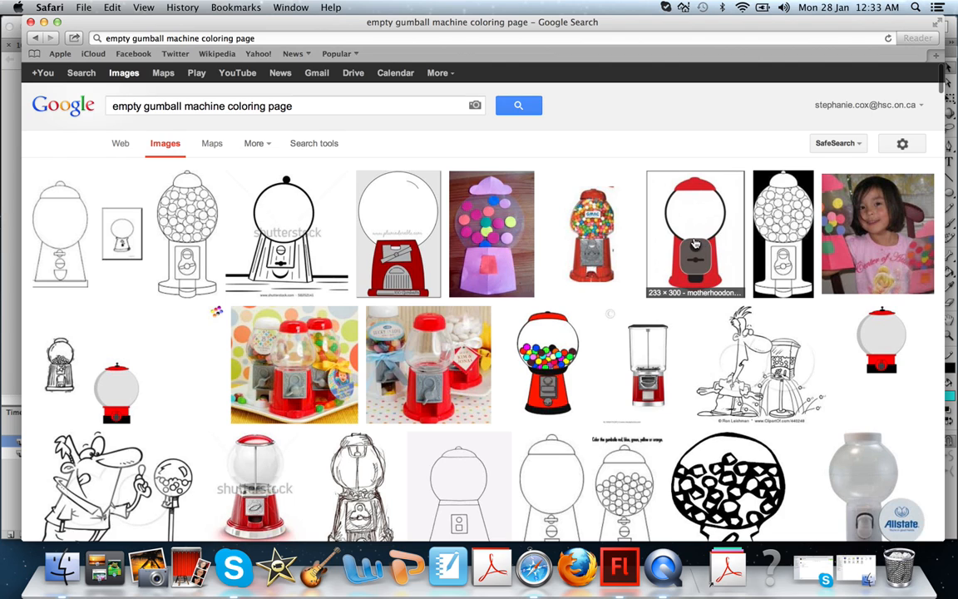
Open the preview of the 233 × 300 red gumball machine picture and copy the image.
{"action": "left_click", "coordinate": [695, 242]}
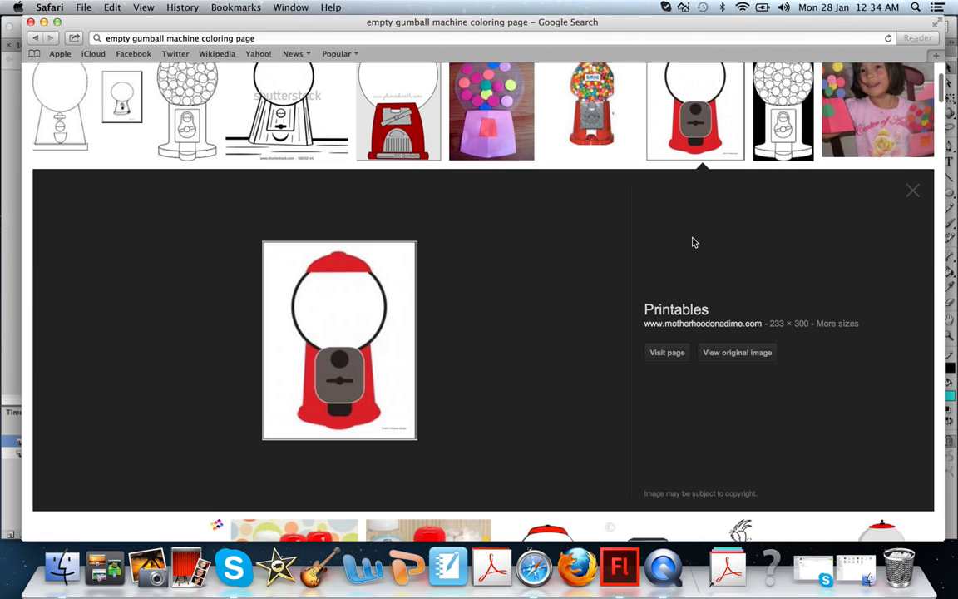
{"action": "right_click", "coordinate": [328, 335]}
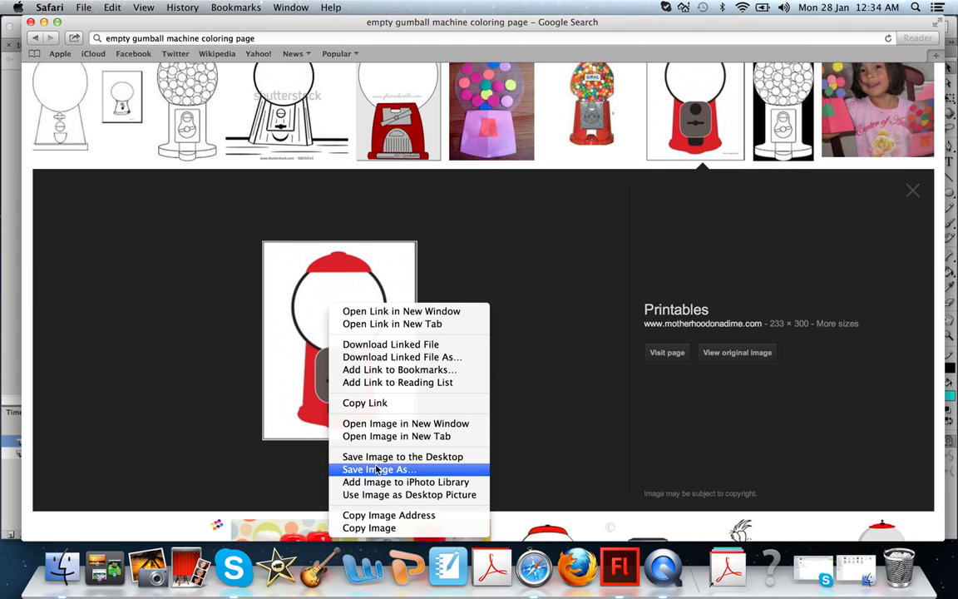
{"action": "left_click", "coordinate": [366, 528]}
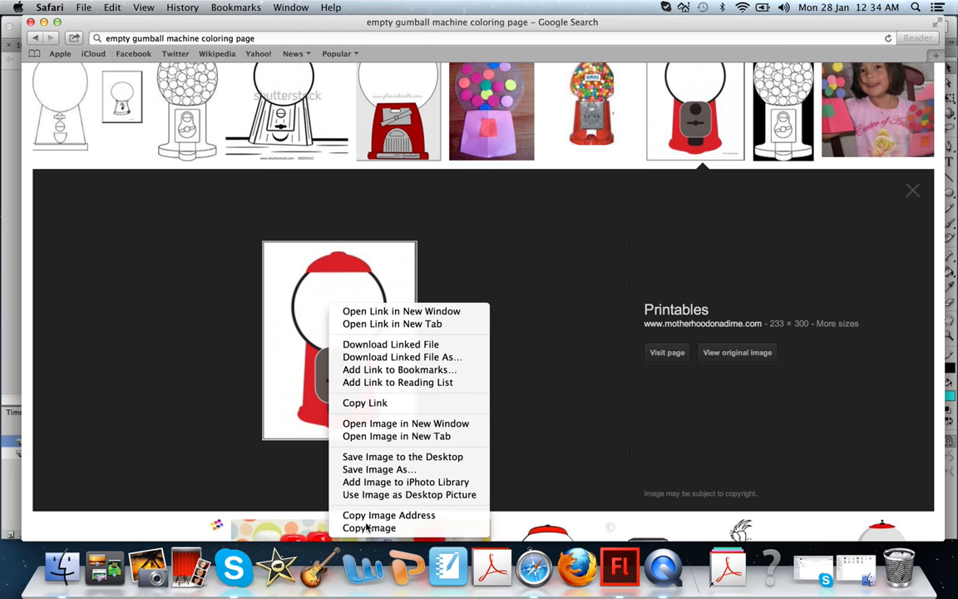
Switch back to Flash, paste the gumball machine image on frame 11, and move it to about X 82, Y 47.
{"action": "left_click", "coordinate": [620, 567]}
{"action": "key", "text": "super+v"}
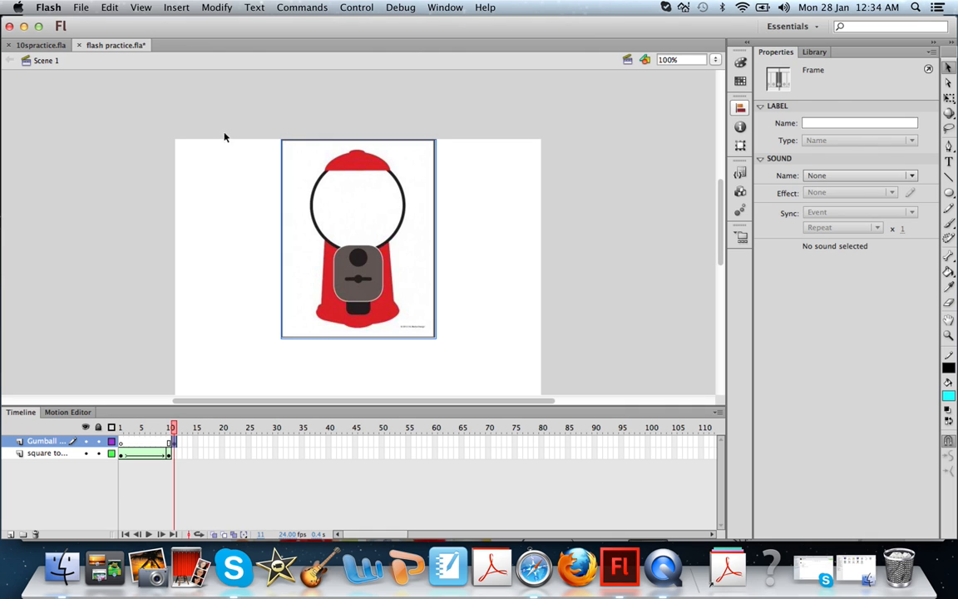
{"action": "left_click_drag", "start_coordinate": [224, 138], "coordinate": [474, 314]}
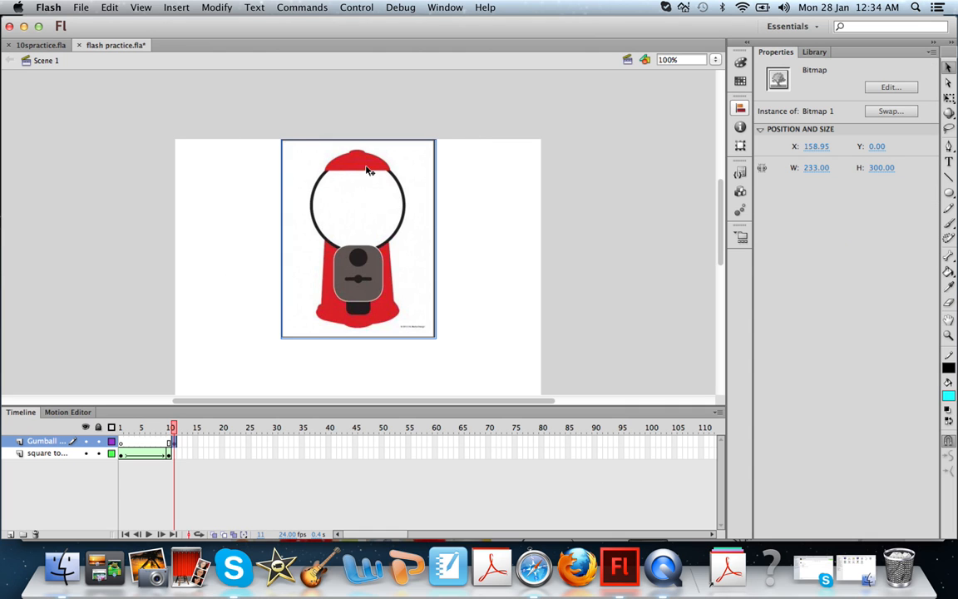
{"action": "left_click_drag", "start_coordinate": [369, 171], "coordinate": [317, 201]}
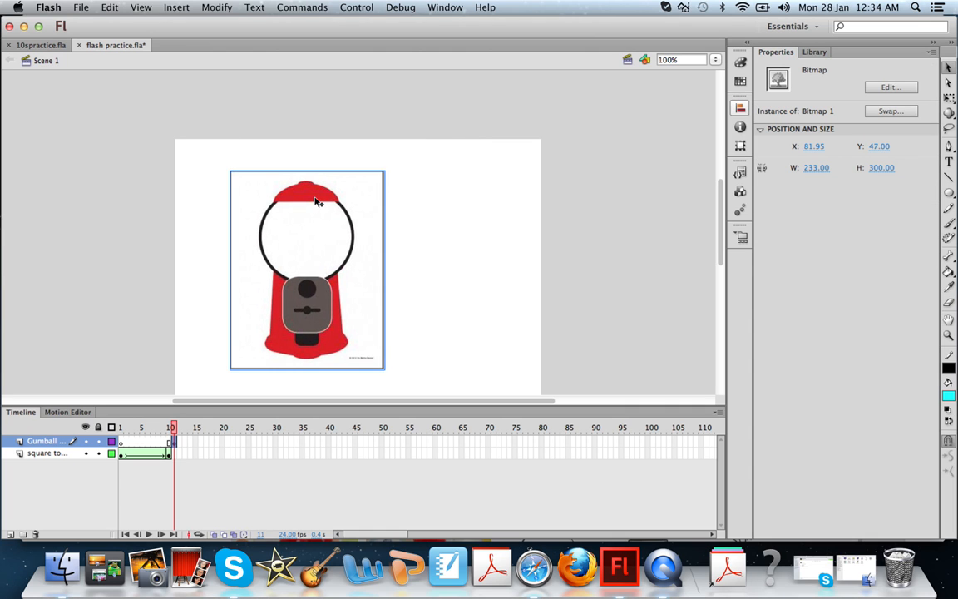
Stretch the gumball machine image vertically to a height of about 334 px with Free Transform.
{"action": "left_click", "coordinate": [948, 98]}
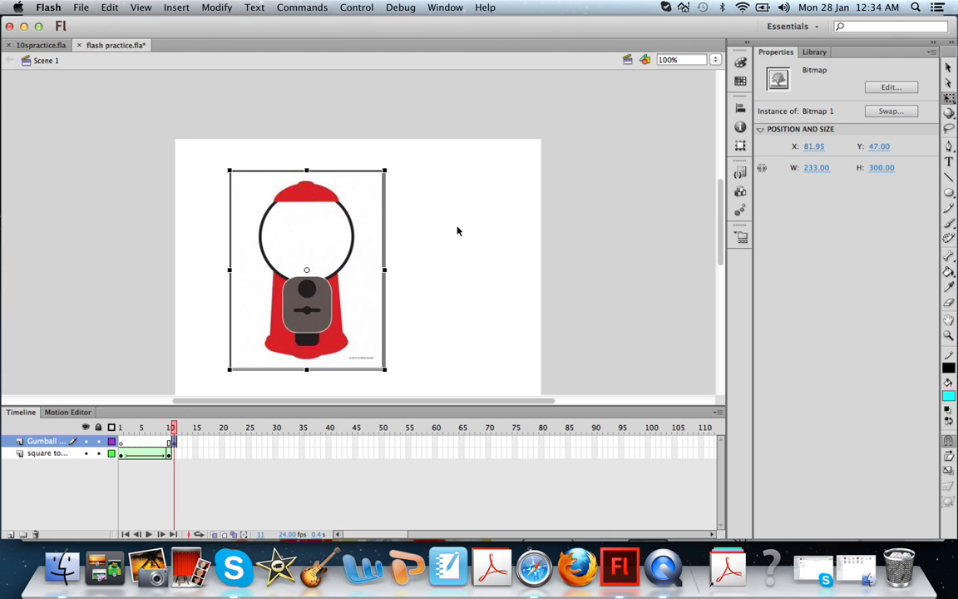
{"action": "mouse_move", "coordinate": [385, 170]}
{"action": "left_mouse_down"}
{"action": "mouse_move", "coordinate": [398, 142]}
{"action": "mouse_move", "coordinate": [385, 159]}
{"action": "left_mouse_up"}
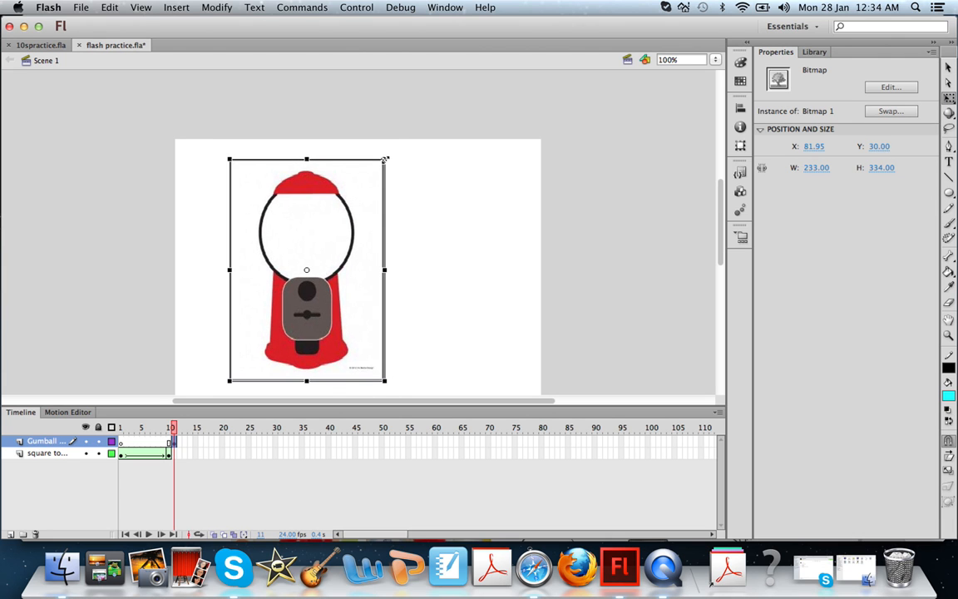
{"action": "left_click", "coordinate": [187, 138]}
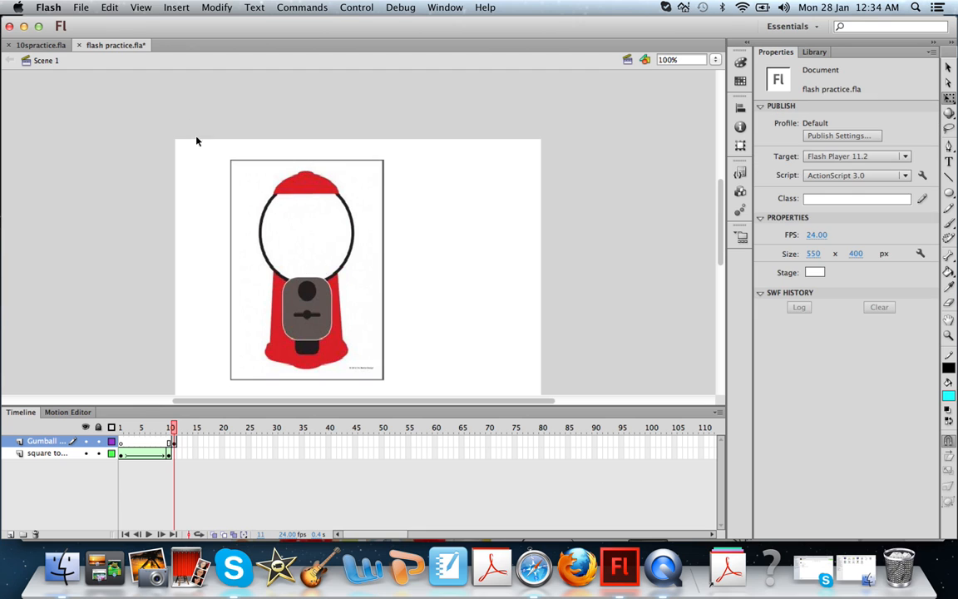
Convert the stretched gumball machine image to a bitmap.
{"action": "left_click", "coordinate": [239, 163]}
{"action": "left_click_drag", "start_coordinate": [197, 142], "coordinate": [232, 164]}
{"action": "left_click", "coordinate": [147, 190]}
{"action": "left_click", "coordinate": [304, 227]}
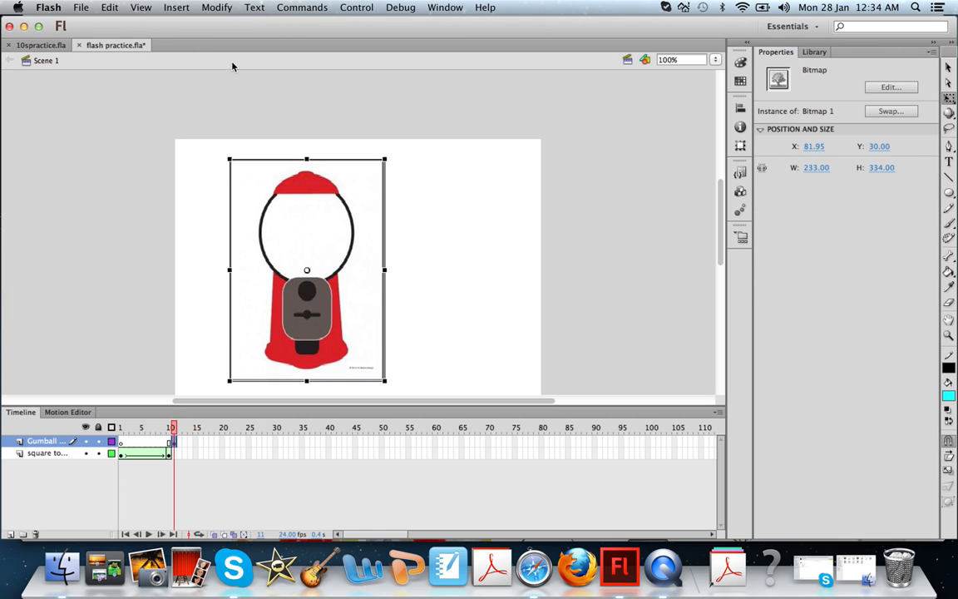
{"action": "left_click", "coordinate": [296, 7]}
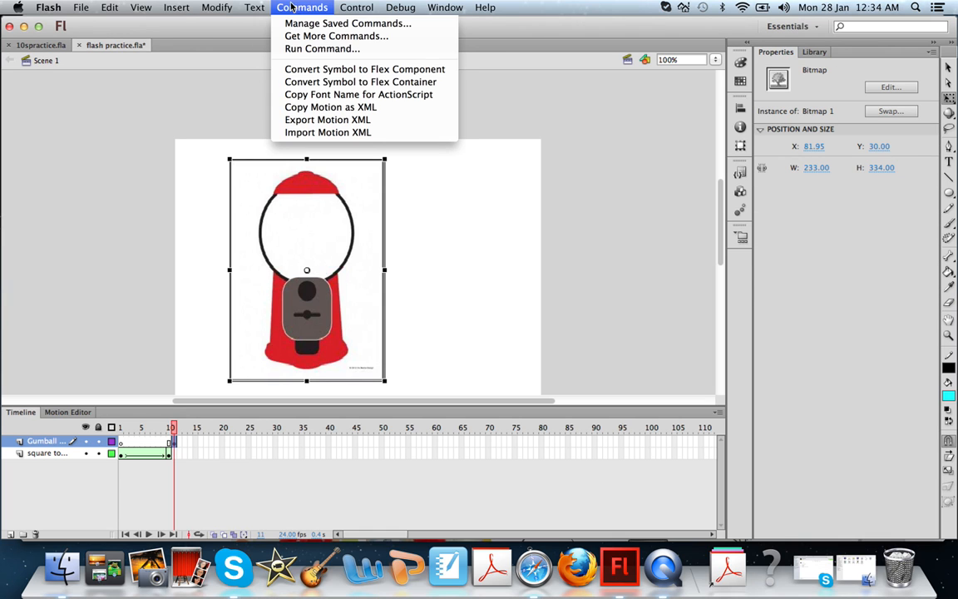
{"action": "mouse_move", "coordinate": [206, 8]}
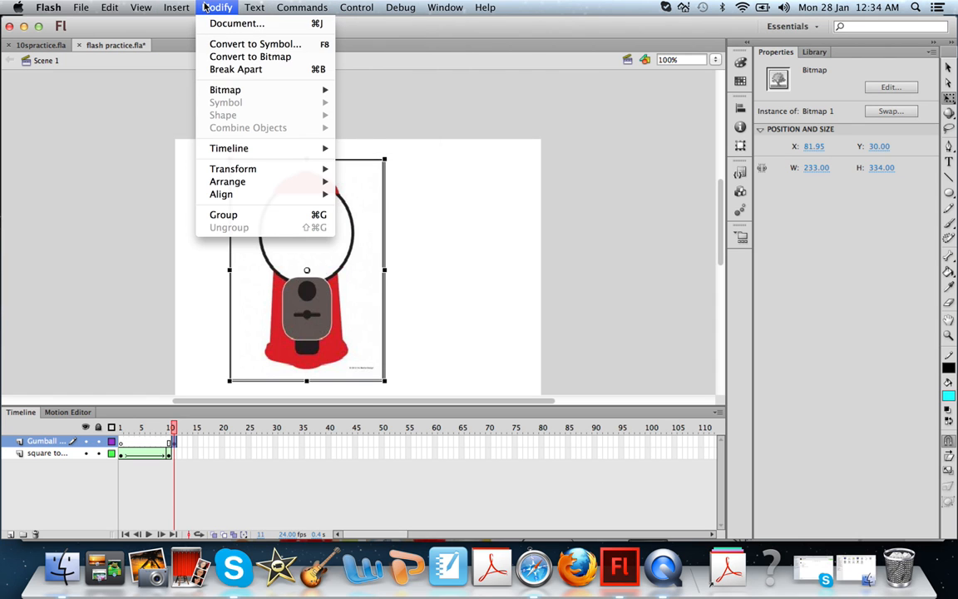
{"action": "left_click", "coordinate": [217, 57]}
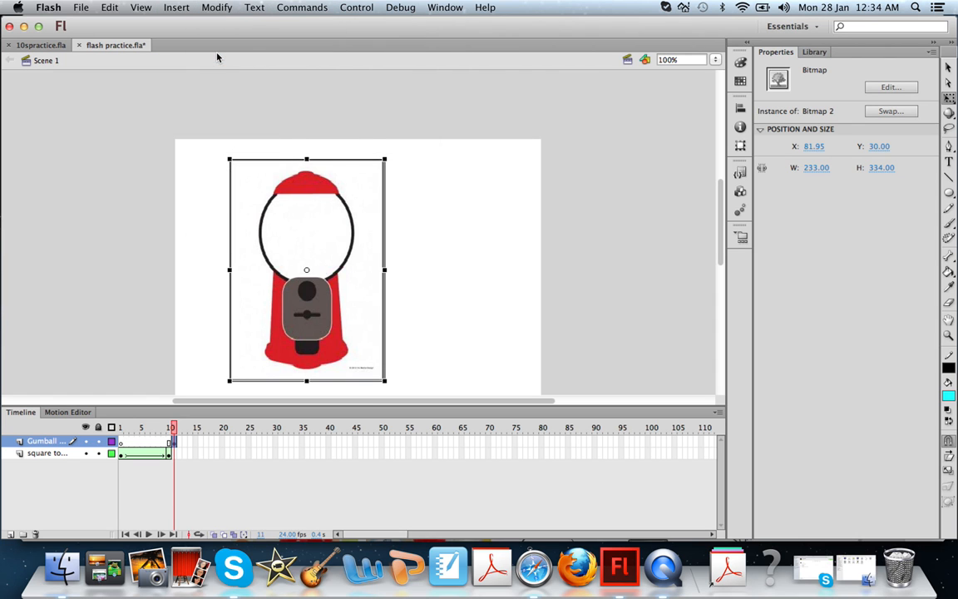
Try to select and delete only the strip along the image's upper edge with the Subselection tool, then undo the deletion.
{"action": "left_click", "coordinate": [200, 197]}
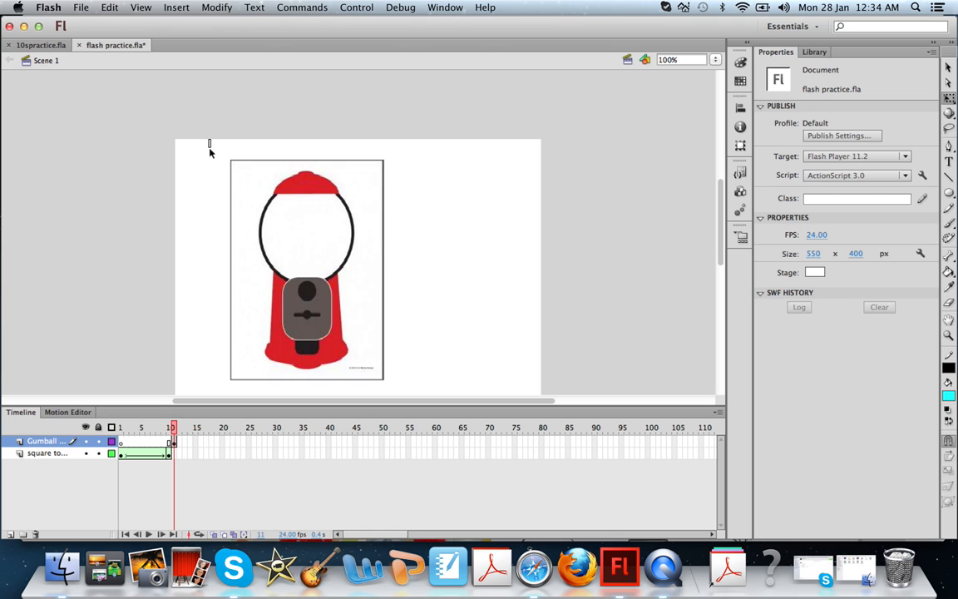
{"action": "left_click_drag", "start_coordinate": [202, 135], "coordinate": [394, 174]}
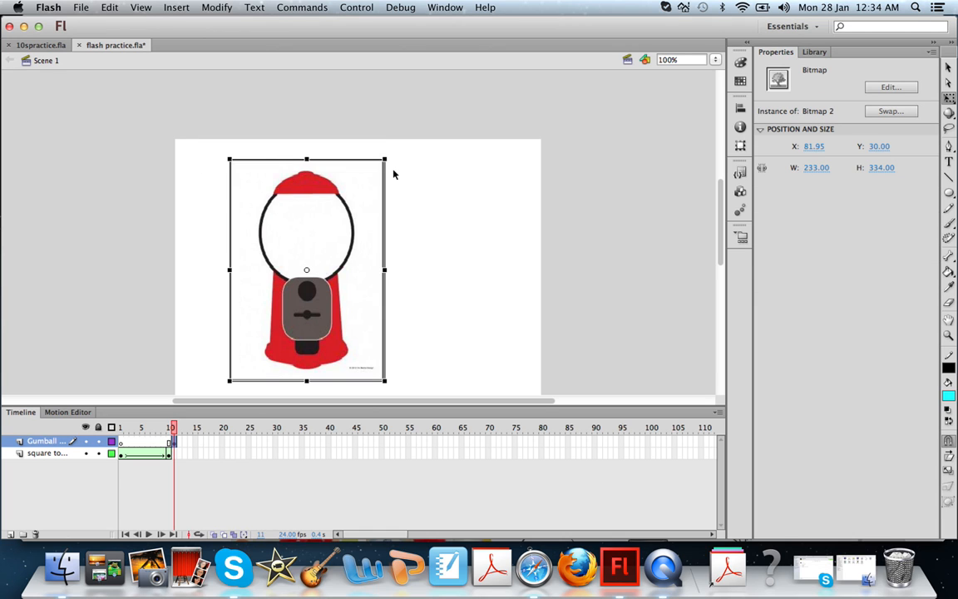
{"action": "left_click", "coordinate": [949, 83]}
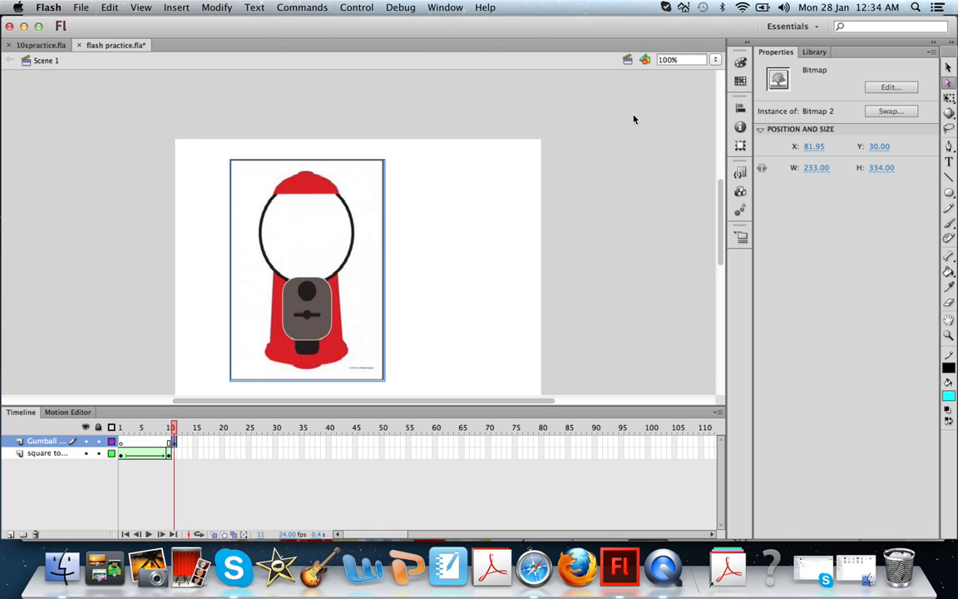
{"action": "left_click", "coordinate": [263, 123]}
{"action": "left_click_drag", "start_coordinate": [220, 151], "coordinate": [412, 172]}
{"action": "left_click", "coordinate": [362, 170]}
{"action": "key", "text": "Delete"}
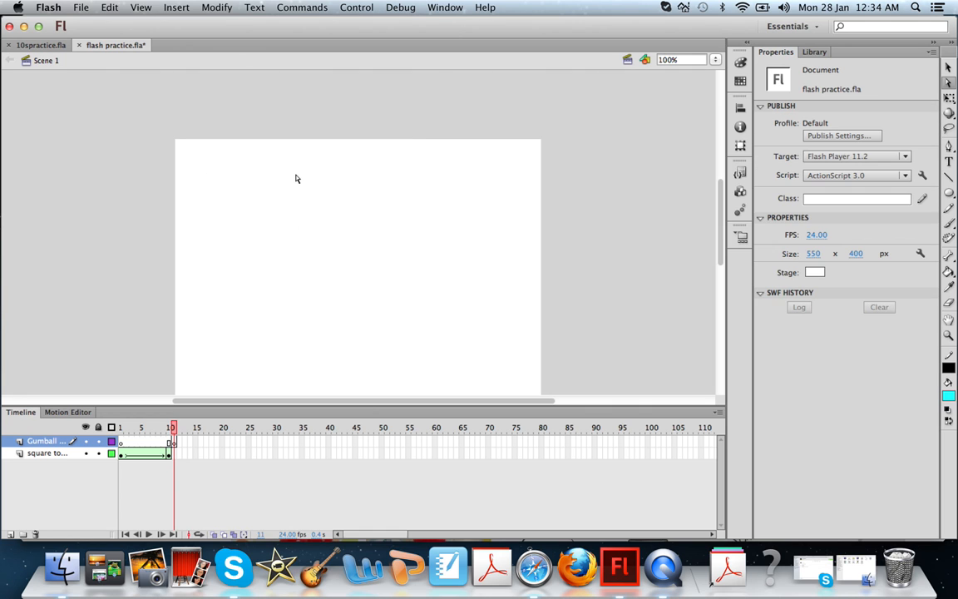
{"action": "key", "text": "super+z"}
Break apart the gumball machine bitmap into an editable shape.
{"action": "left_click", "coordinate": [196, 10]}
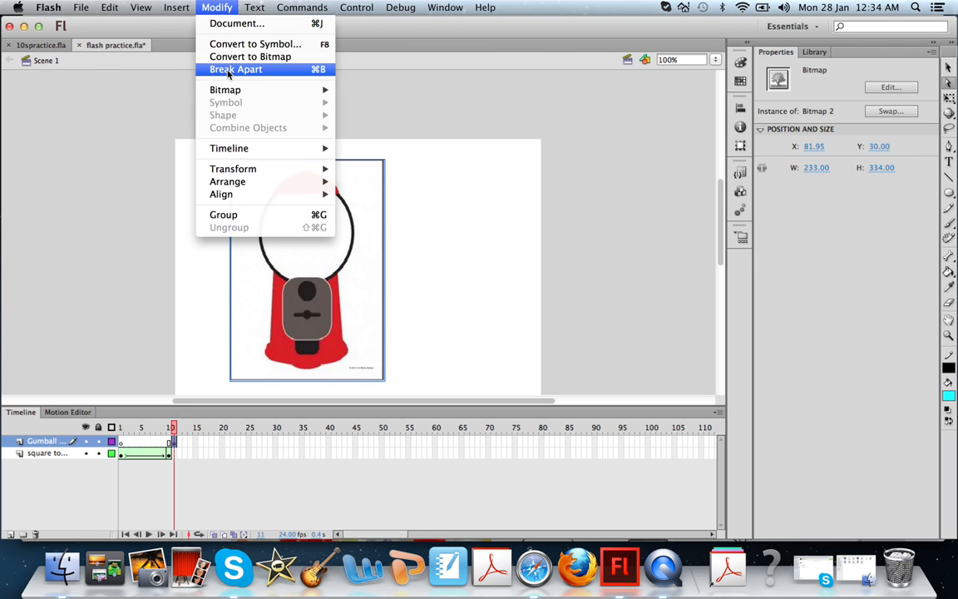
{"action": "left_click", "coordinate": [228, 70]}
{"action": "left_click", "coordinate": [216, 7]}
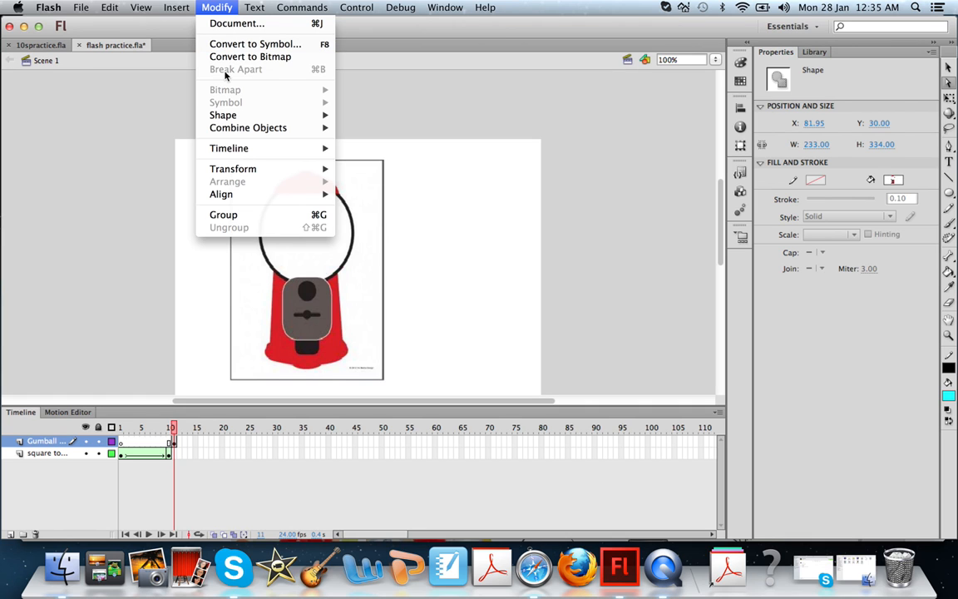
{"action": "left_click", "coordinate": [359, 149]}
Try to delete the upper border strip of the broken-apart picture with the Subselection tool, then undo the deletion.
{"action": "left_click", "coordinate": [242, 155]}
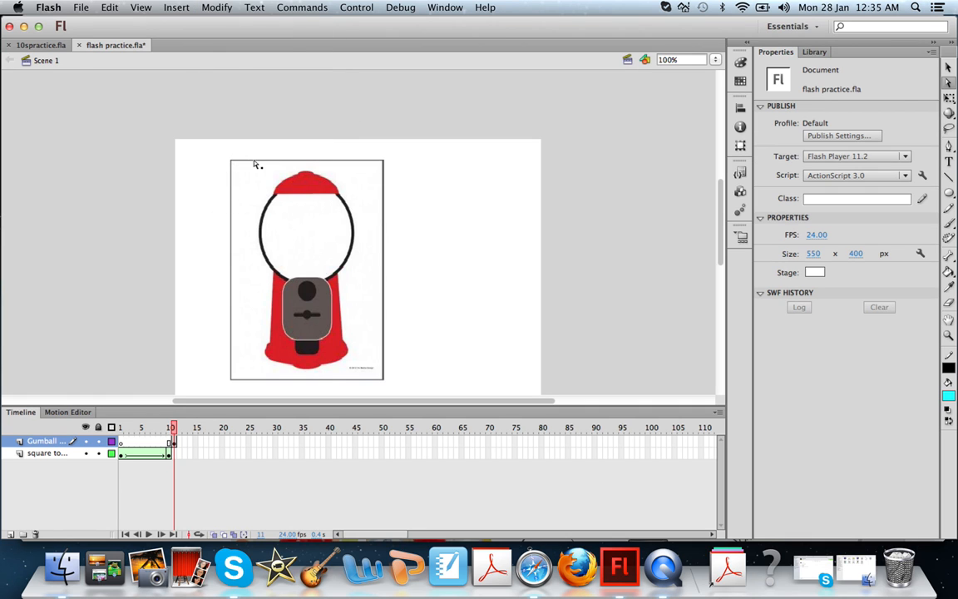
{"action": "left_click_drag", "start_coordinate": [185, 140], "coordinate": [398, 174]}
{"action": "key", "text": "Delete"}
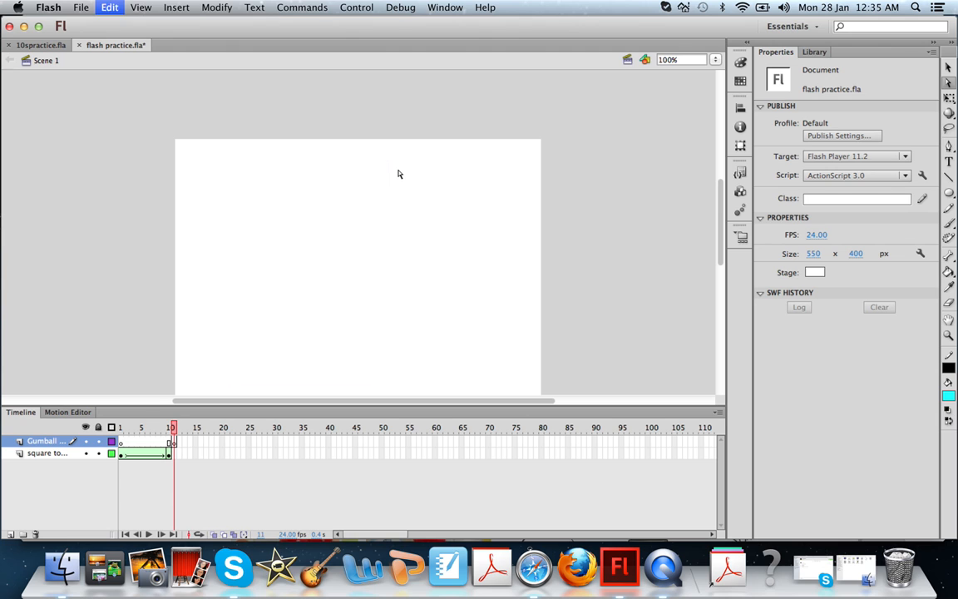
{"action": "key", "text": "super+z"}
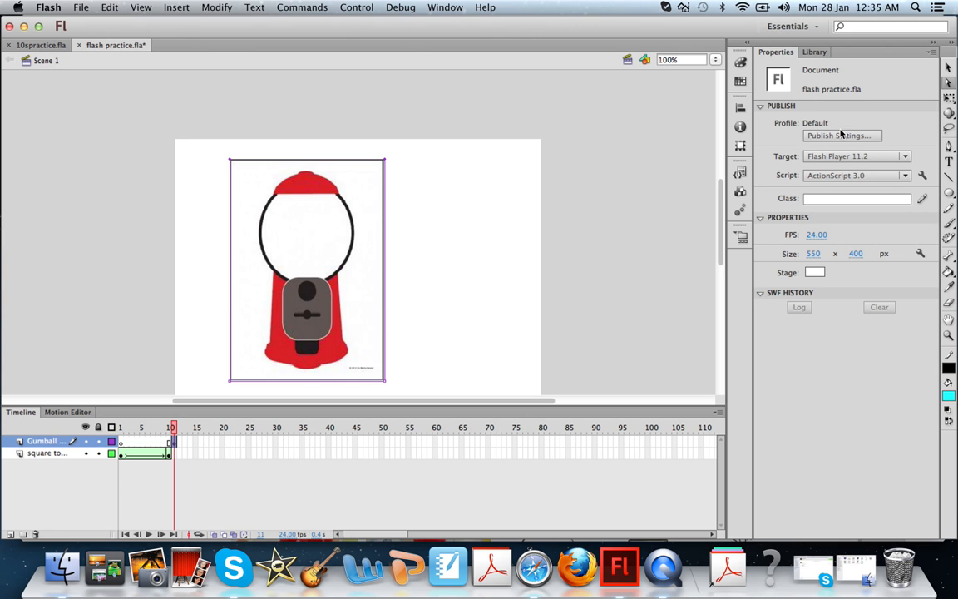
Delete the strip with the black border along the picture's left edge, using the Selection tool.
{"action": "left_click", "coordinate": [950, 67]}
{"action": "left_click_drag", "start_coordinate": [226, 139], "coordinate": [236, 154]}
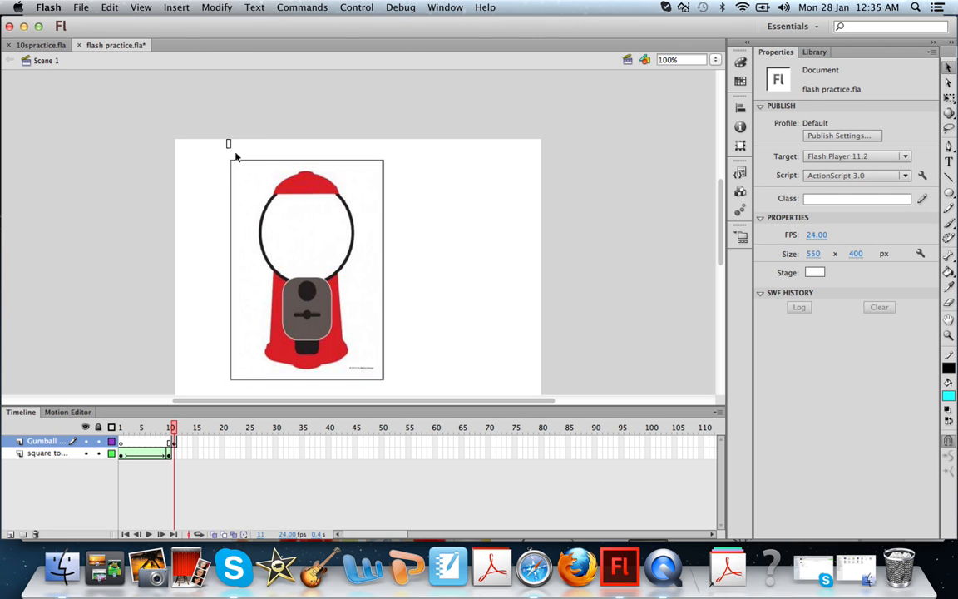
{"action": "left_click", "coordinate": [248, 171]}
{"action": "left_click", "coordinate": [210, 153]}
{"action": "left_click_drag", "start_coordinate": [192, 130], "coordinate": [257, 389]}
{"action": "key", "text": "Delete"}
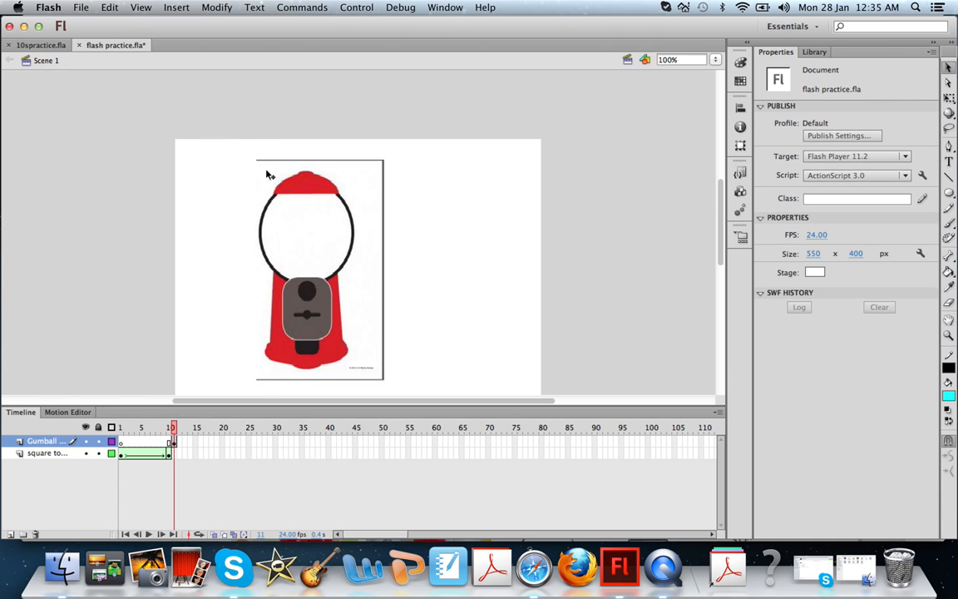
Delete the picture's remaining upper, right and lower border strips, including the small copyright text beneath the machine.
{"action": "left_click_drag", "start_coordinate": [248, 145], "coordinate": [416, 165]}
{"action": "key", "text": "Delete"}
{"action": "left_click_drag", "start_coordinate": [360, 136], "coordinate": [412, 391]}
{"action": "key", "text": "Delete"}
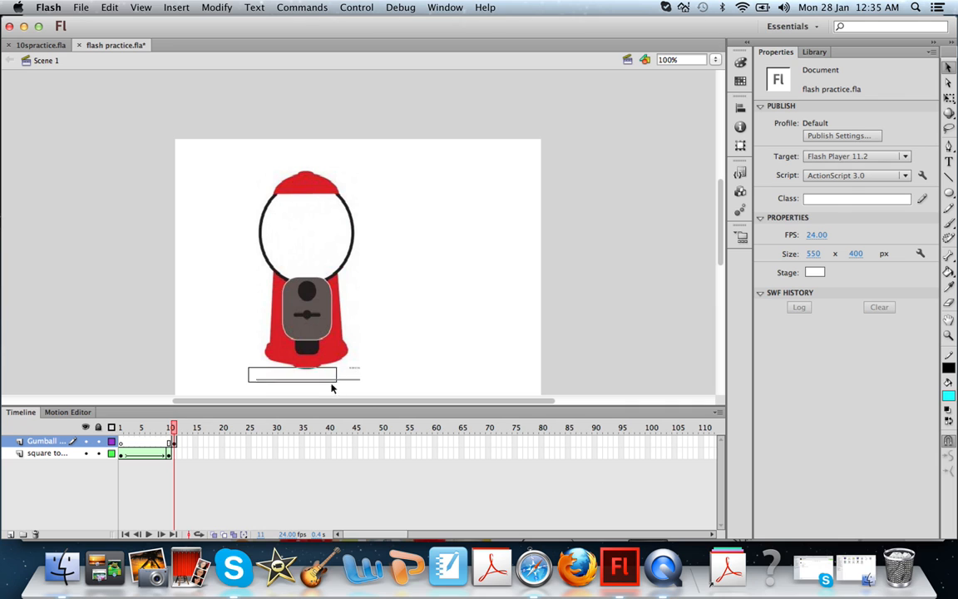
{"action": "left_click_drag", "start_coordinate": [243, 362], "coordinate": [350, 370]}
{"action": "key", "text": "Delete"}
{"action": "key", "text": "Delete"}
{"action": "key", "text": "Delete"}
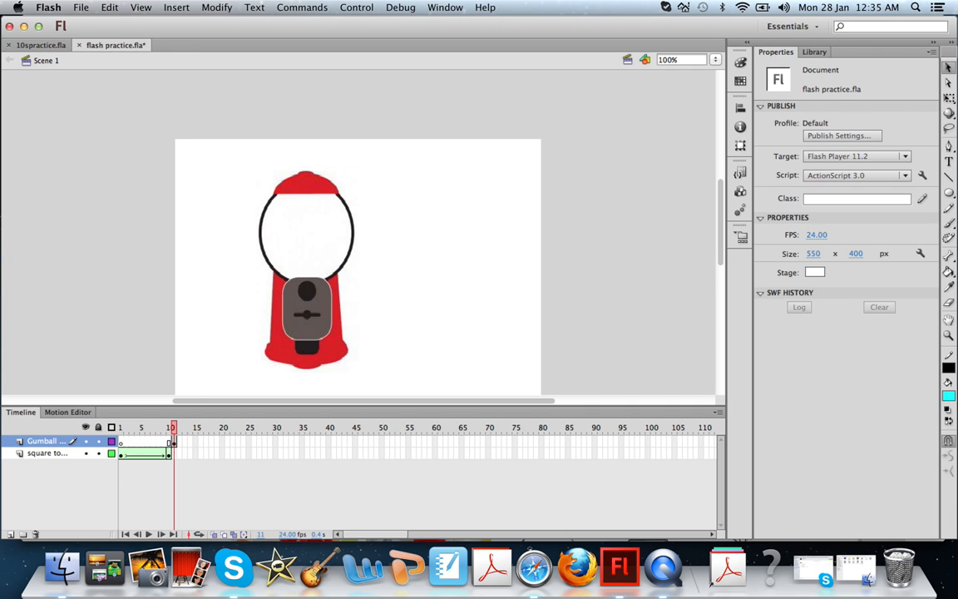
Move the gumball machine toward the stage's upper-left area and enlarge it to about 226 × 348 px.
{"action": "key", "text": "q"}
{"action": "left_click_drag", "start_coordinate": [301, 188], "coordinate": [277, 208]}
{"action": "left_click_drag", "start_coordinate": [335, 180], "coordinate": [377, 157]}
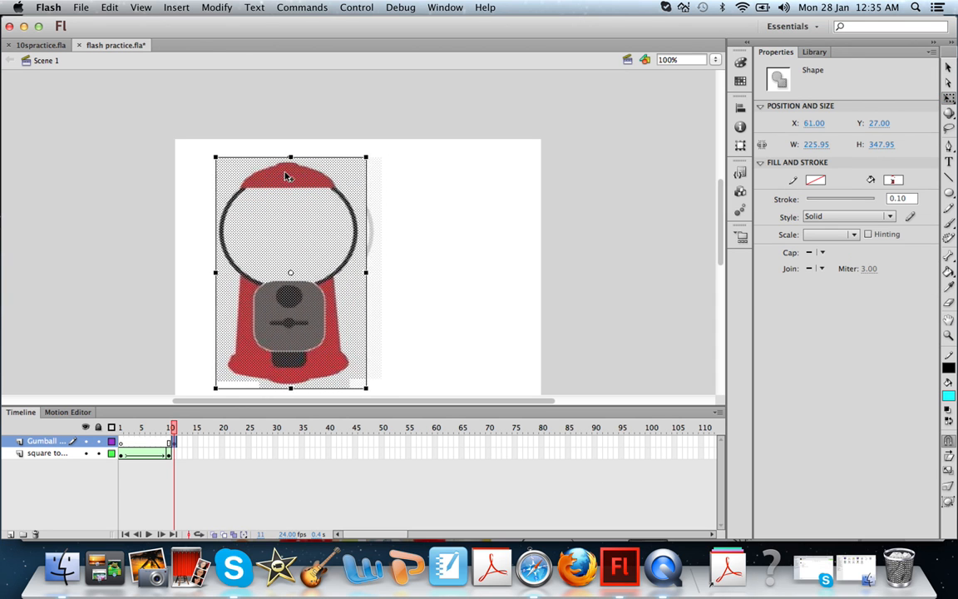
{"action": "left_click", "coordinate": [640, 201]}
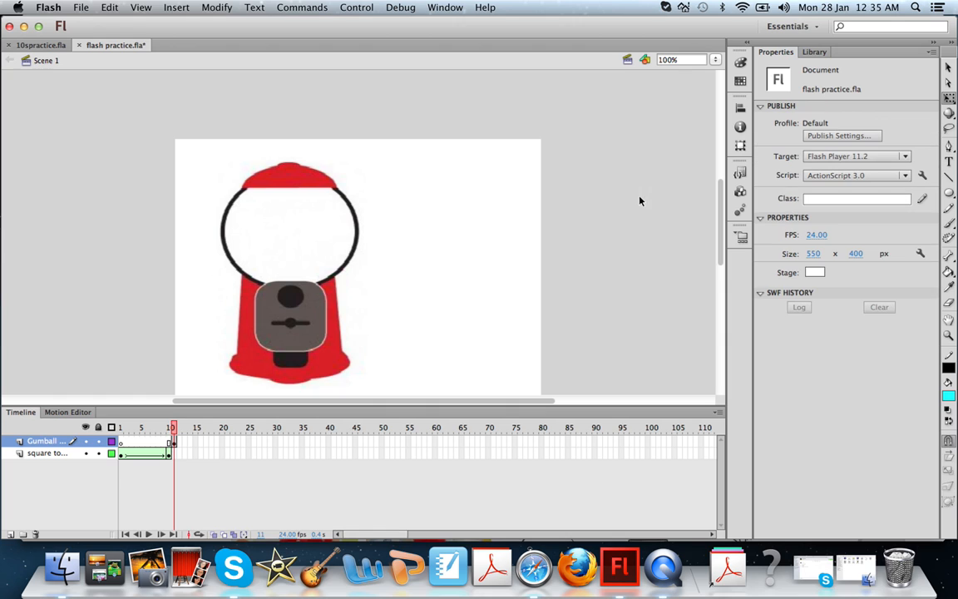
Extend the gumball machine layer to frame 101 and scrub the playhead back to frame 1.
{"action": "right_click", "coordinate": [653, 444]}
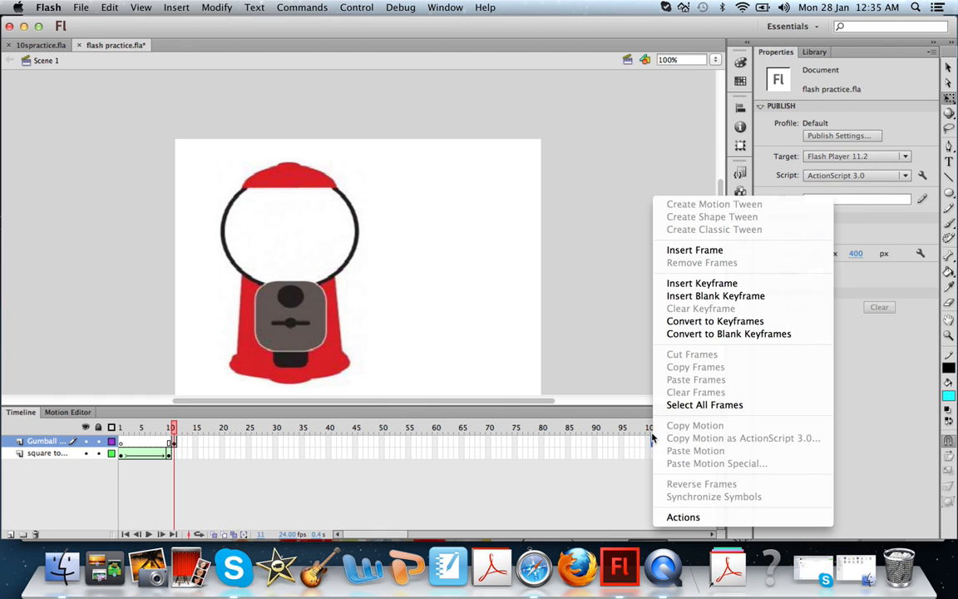
{"action": "left_click", "coordinate": [713, 250]}
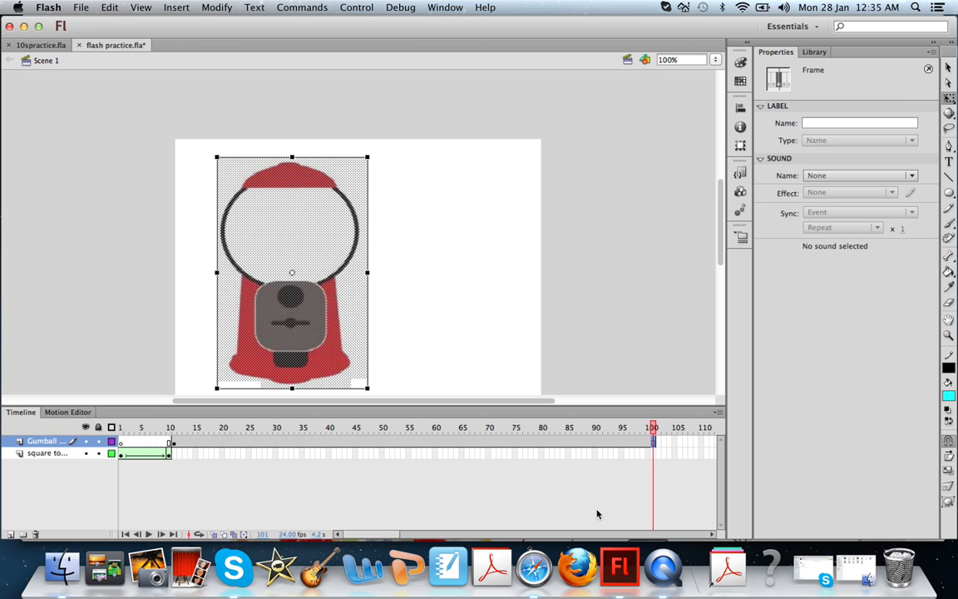
{"action": "left_click_drag", "start_coordinate": [654, 428], "coordinate": [62, 429]}
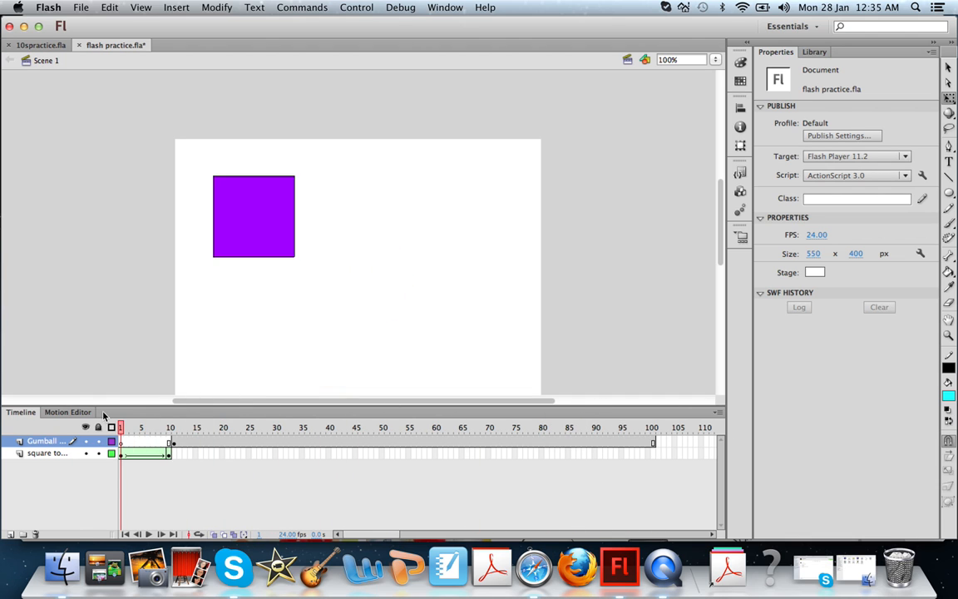
Add a layer named "Pink Gumball" above the gumball machine and insert a keyframe on it at frame 11.
{"action": "left_click_drag", "start_coordinate": [120, 430], "coordinate": [172, 428]}
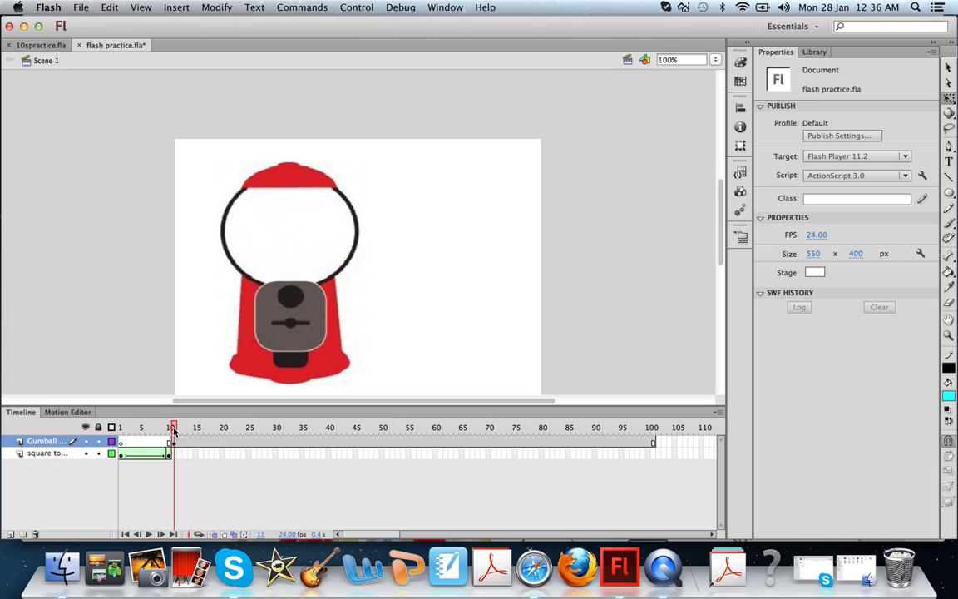
{"action": "left_click", "coordinate": [11, 534]}
{"action": "double_click", "coordinate": [42, 441]}
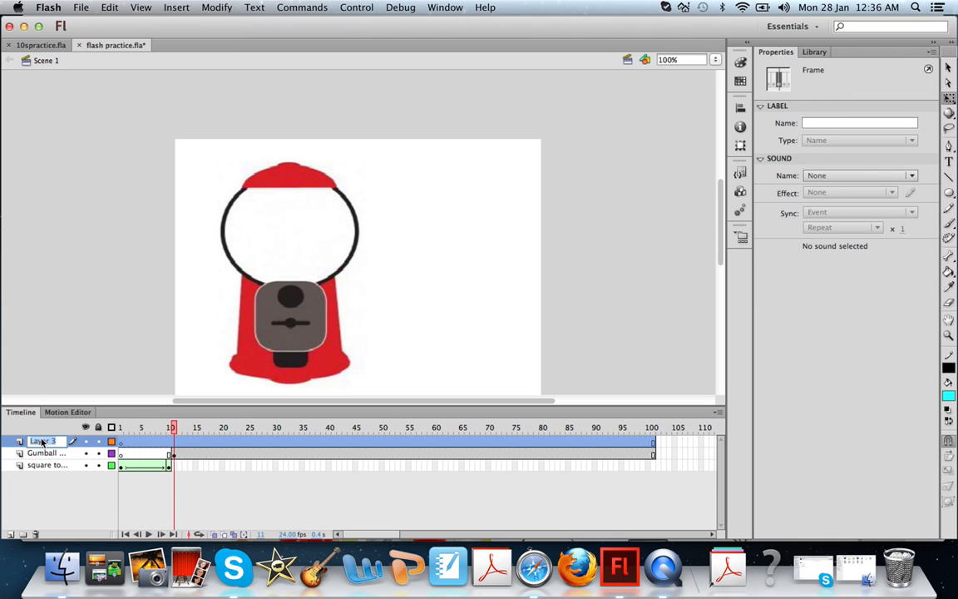
{"action": "type", "text": "Pl"}
{"action": "type", "text": "nk Gumball"}
{"action": "key", "text": "Return"}
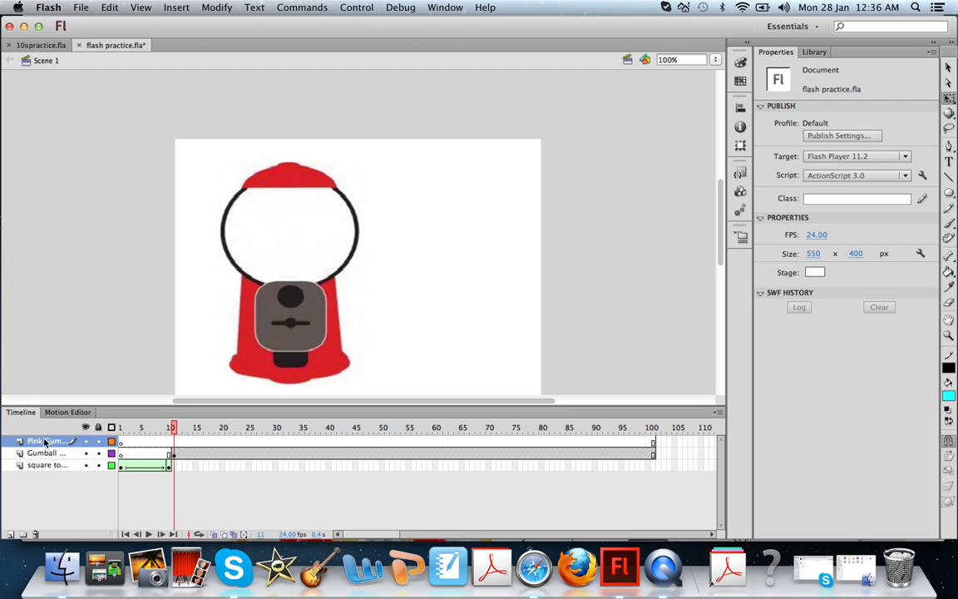
{"action": "right_click", "coordinate": [174, 445]}
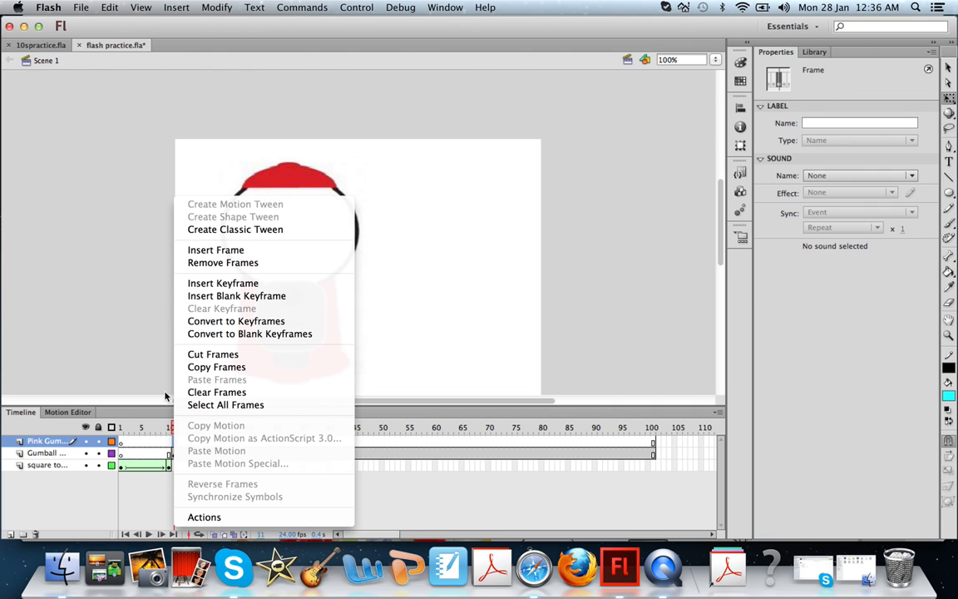
{"action": "left_click", "coordinate": [223, 285]}
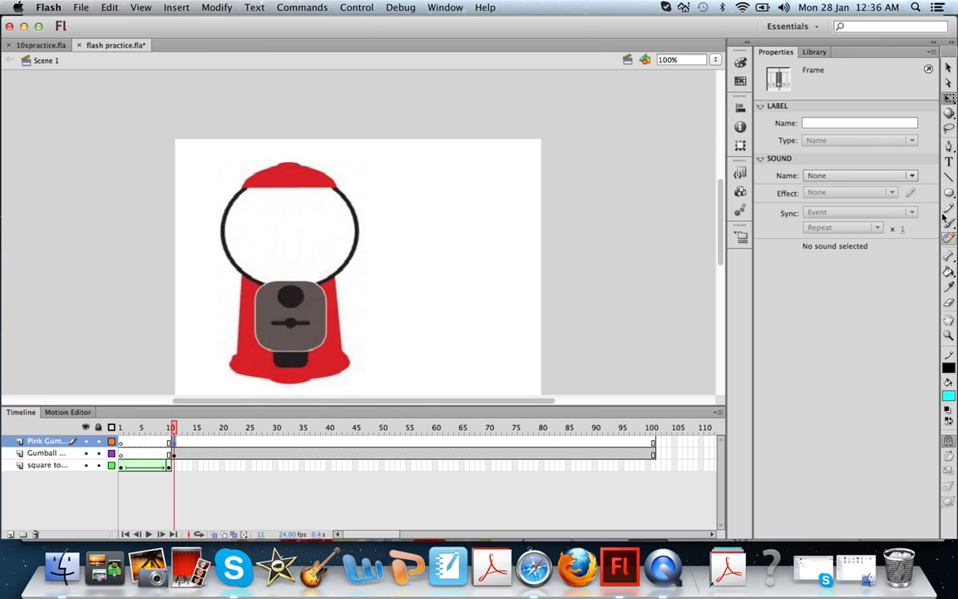
Draw a magenta circle about 14 × 14 px with a solid black 0.10 outline near the bottom of the machine's globe.
{"action": "key", "text": "o"}
{"action": "left_click", "coordinate": [894, 124]}
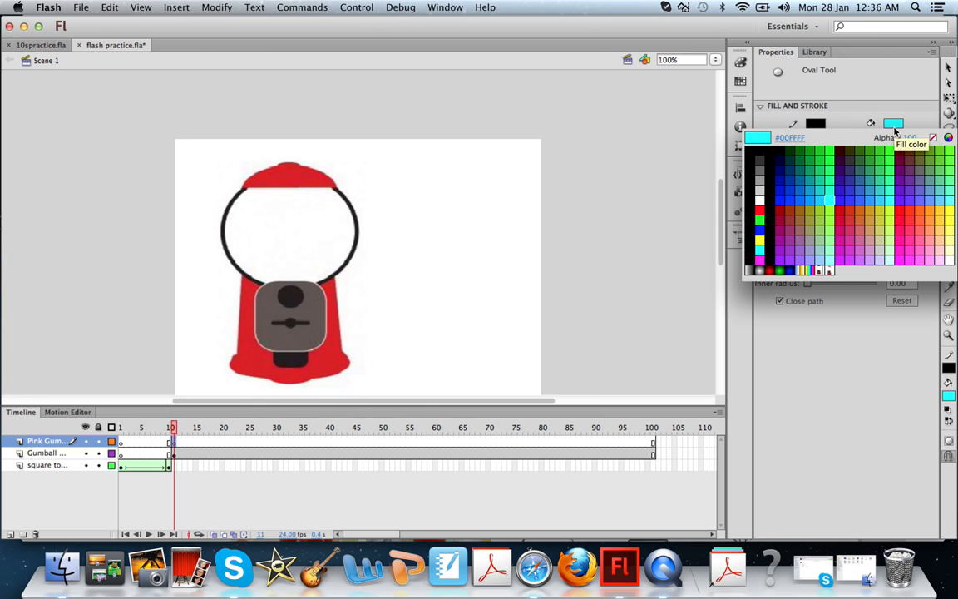
{"action": "left_click", "coordinate": [761, 260]}
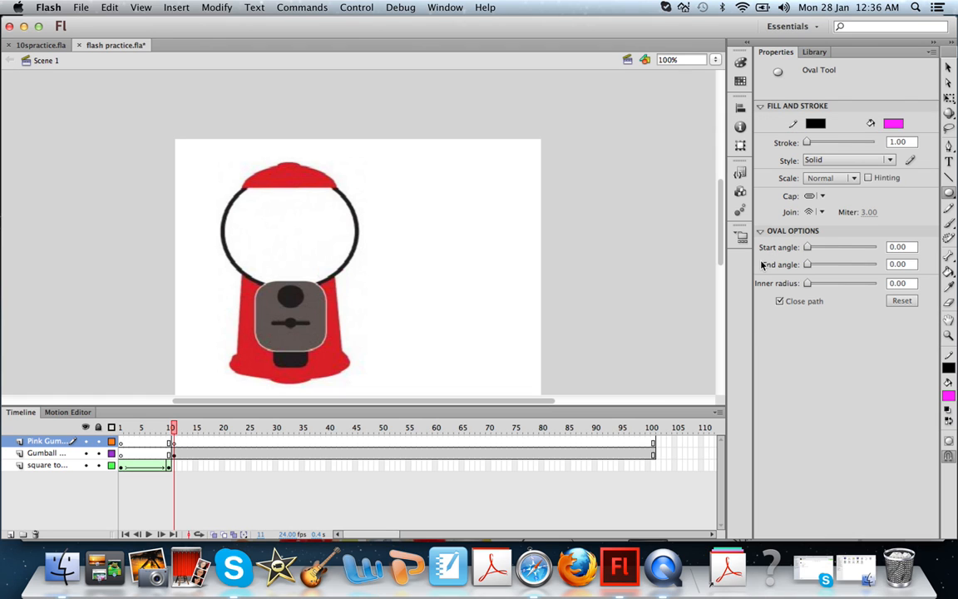
{"action": "left_click", "coordinate": [910, 141]}
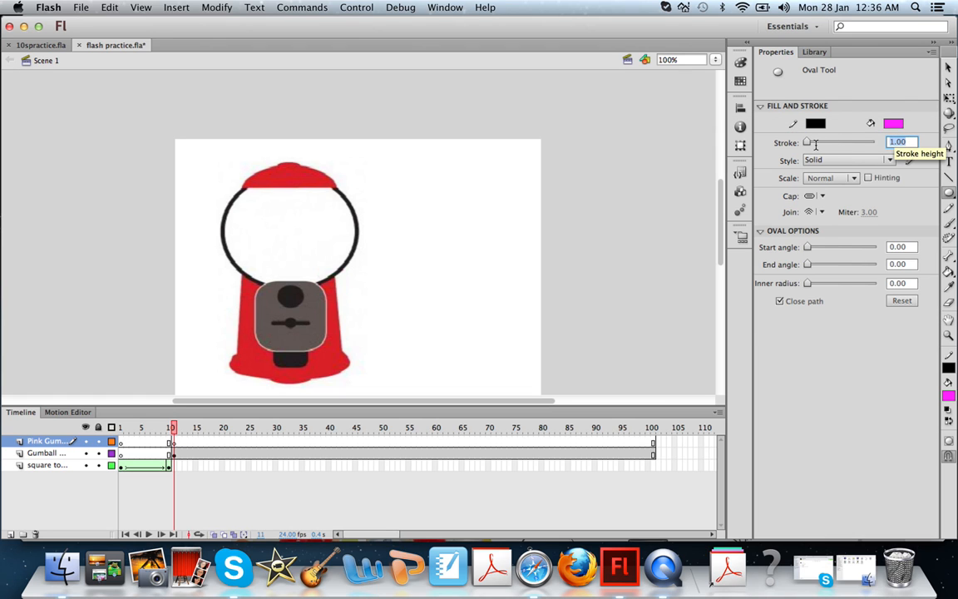
{"action": "type", "text": "0.1"}
{"action": "key", "text": "Tab"}
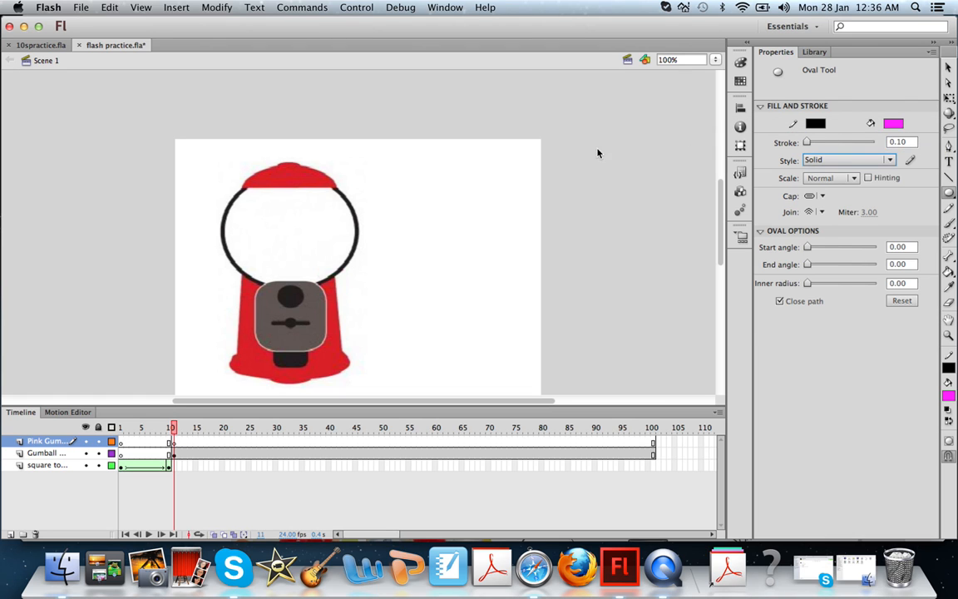
{"action": "left_click", "coordinate": [901, 141]}
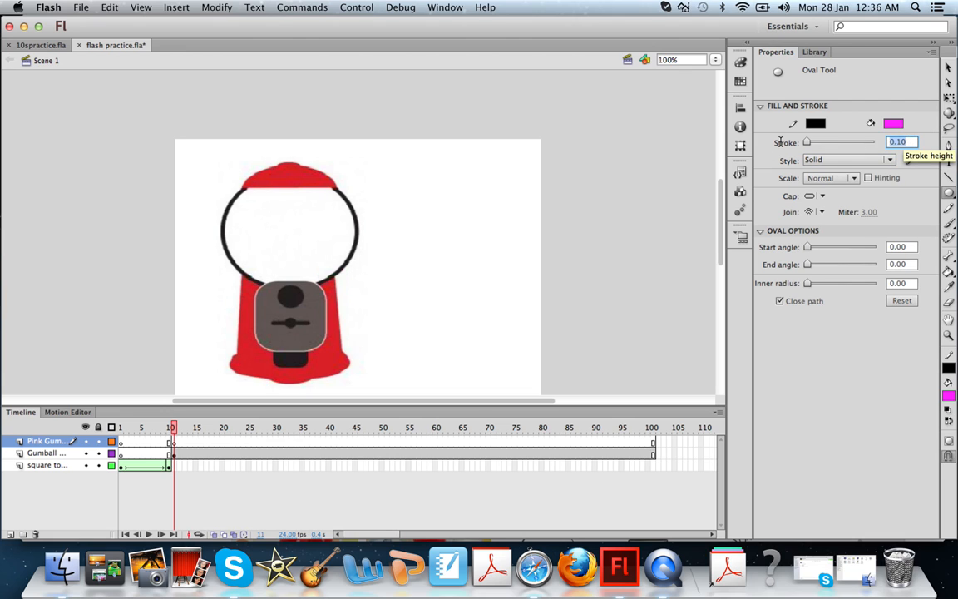
{"action": "type", "text": "0"}
{"action": "key", "text": "Tab"}
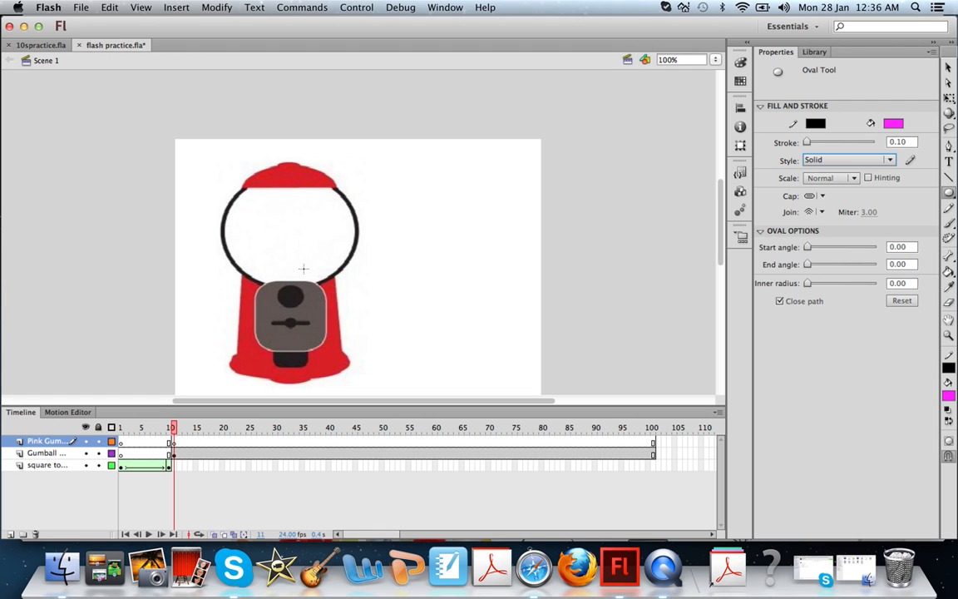
{"action": "left_click_drag", "start_coordinate": [304, 268], "coordinate": [312, 277]}
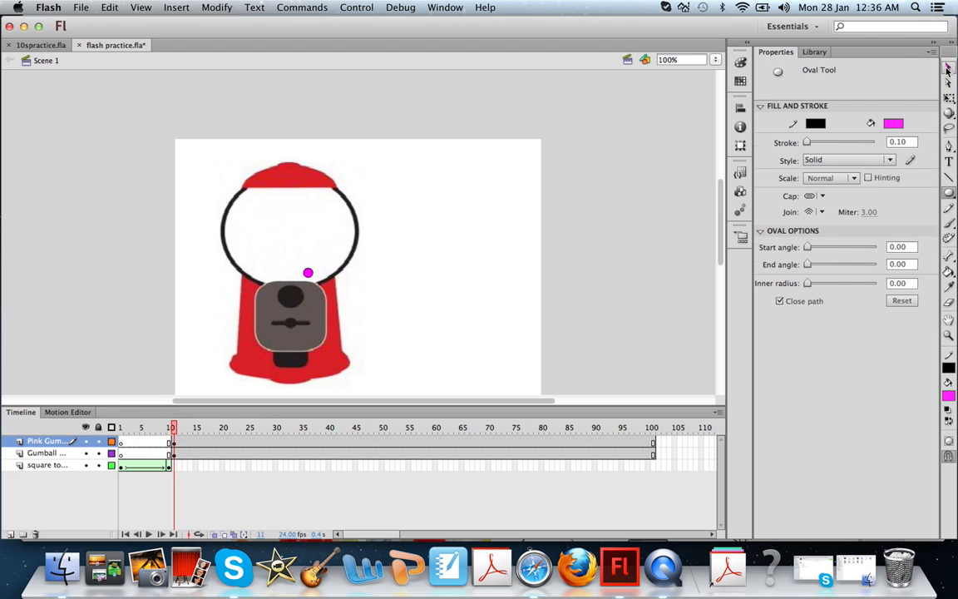
Lock the gumball machine layer so its artwork cannot be selected on the stage.
{"action": "key", "text": "v"}
{"action": "left_click_drag", "start_coordinate": [294, 261], "coordinate": [310, 266]}
{"action": "key", "text": "ctrl+z"}
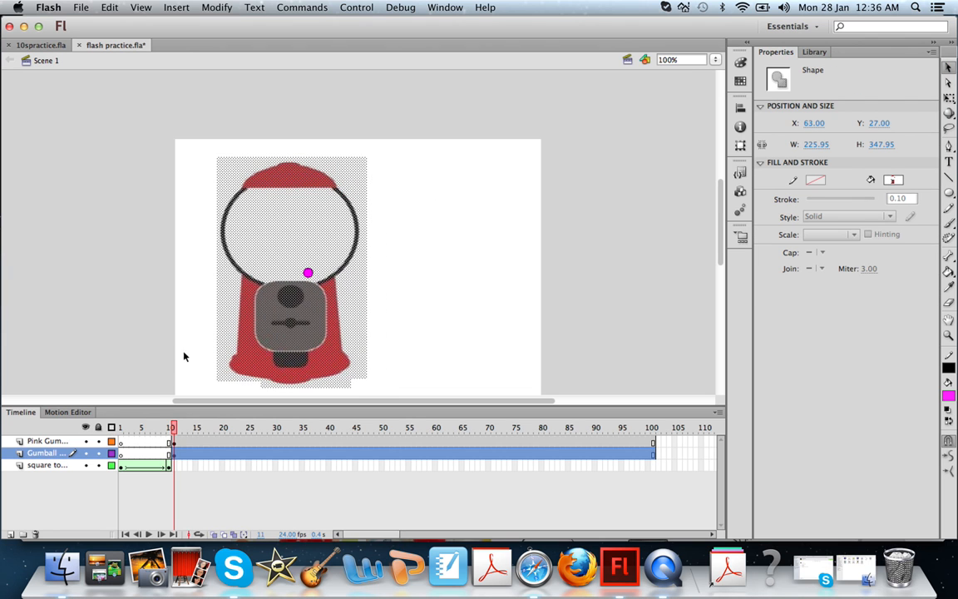
{"action": "left_click", "coordinate": [97, 454]}
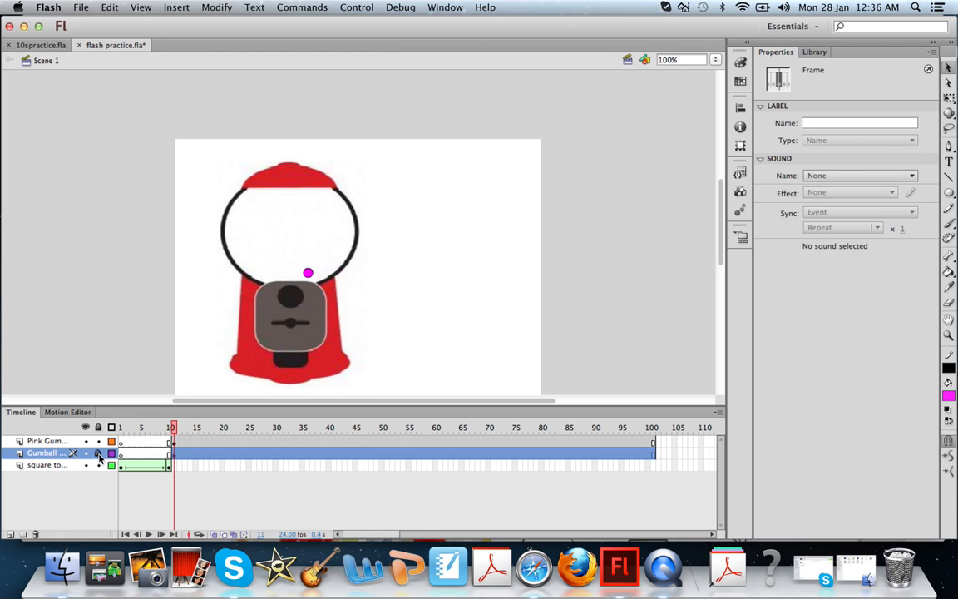
Convert the magenta circle, including its outline, to a Graphic symbol named "pink Gumball".
{"action": "left_click_drag", "start_coordinate": [287, 260], "coordinate": [321, 278]}
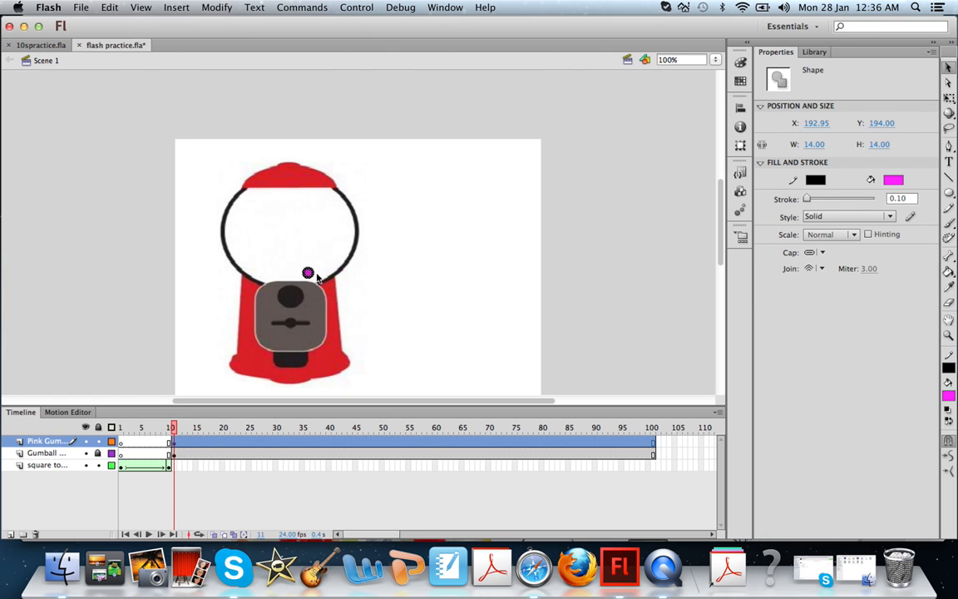
{"action": "right_click", "coordinate": [309, 273]}
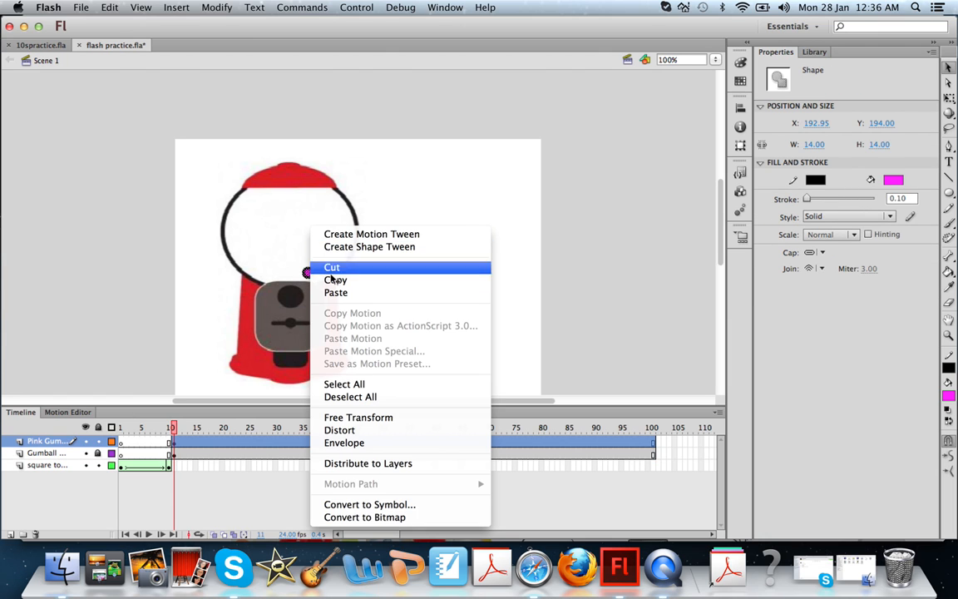
{"action": "left_click", "coordinate": [349, 504]}
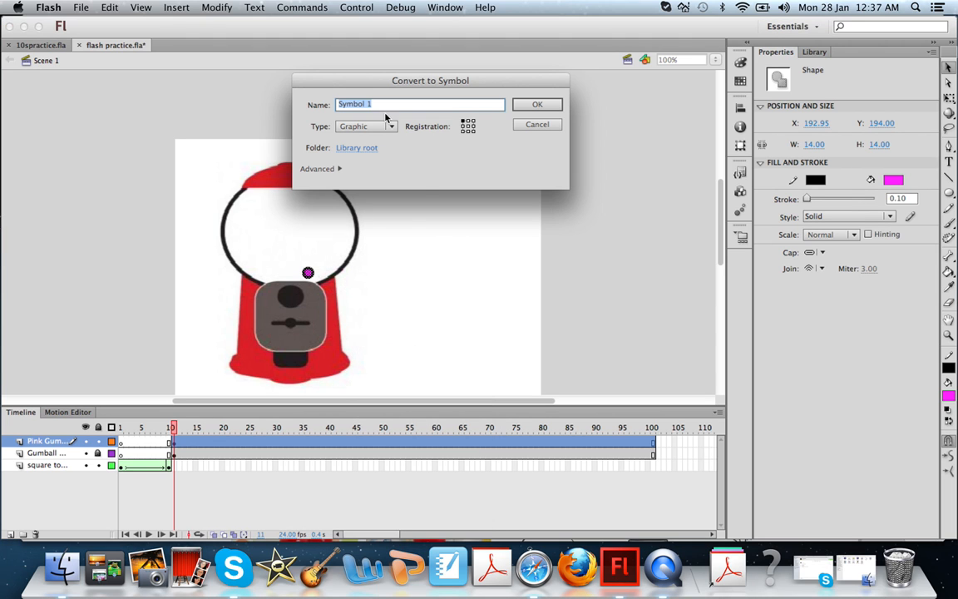
{"action": "left_click", "coordinate": [388, 129]}
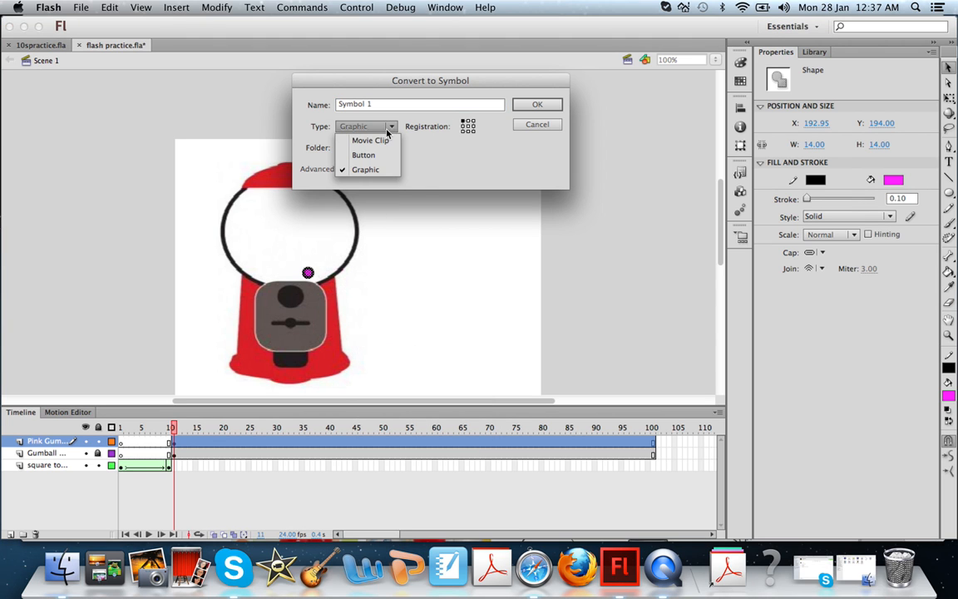
{"action": "left_click", "coordinate": [367, 169]}
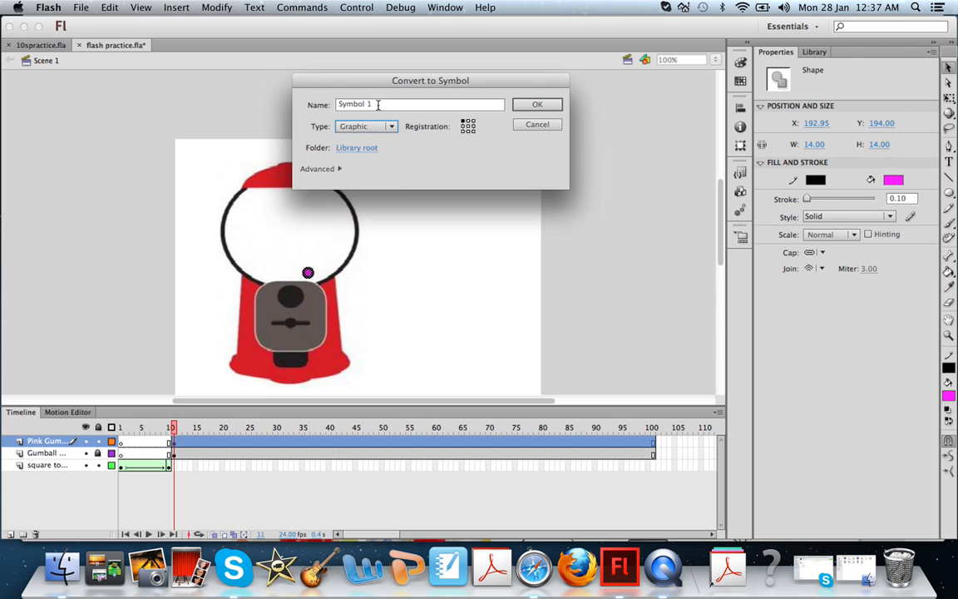
{"action": "left_click_drag", "start_coordinate": [378, 104], "coordinate": [338, 104]}
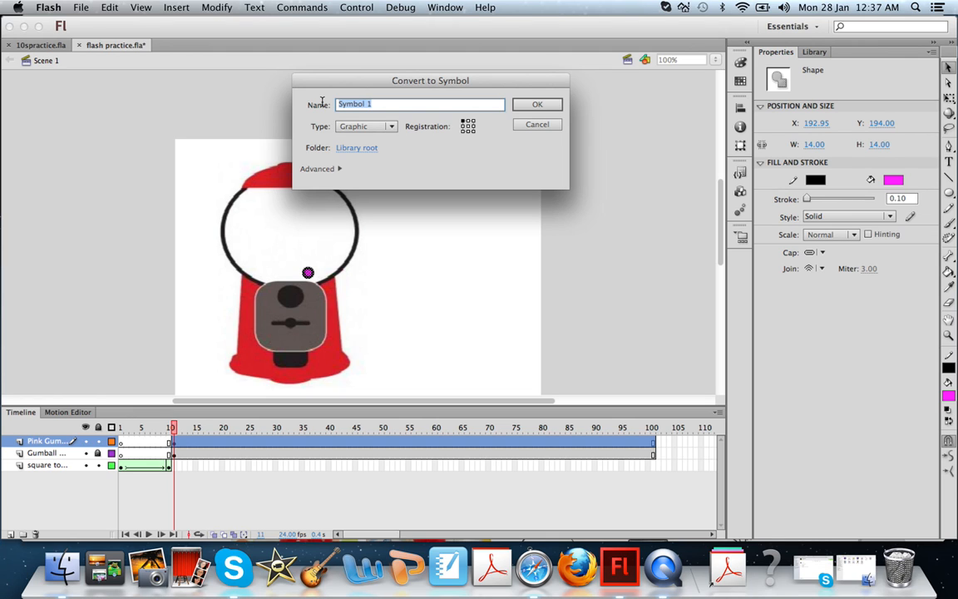
{"action": "type", "text": "pink Gumball"}
{"action": "key", "text": "Return"}
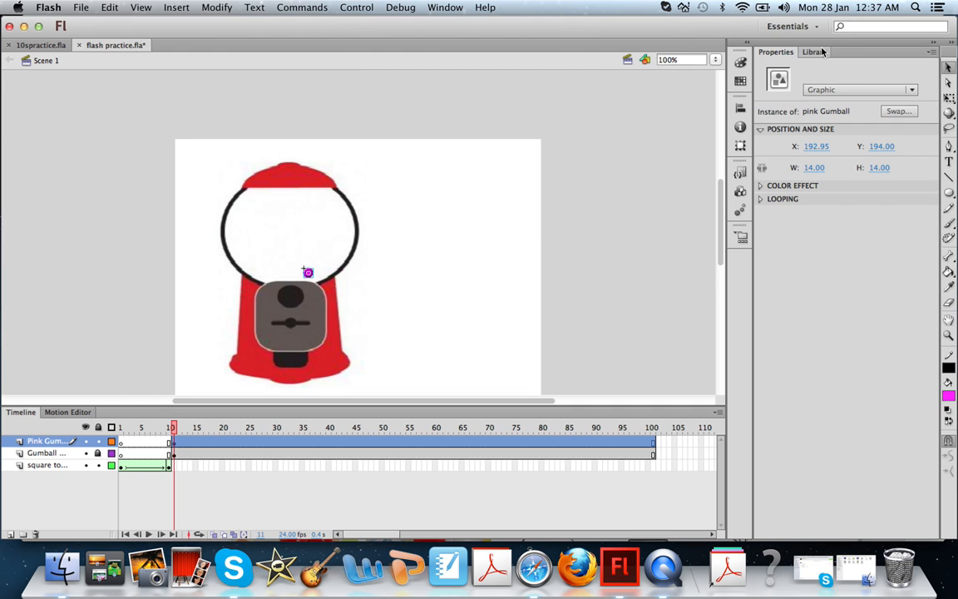
Preview the library's bitmaps and pink Gumball symbol, place a second gumball instance on the blank stage beside the machine, and undo the placement.
{"action": "left_click", "coordinate": [815, 51]}
{"action": "left_click", "coordinate": [789, 185]}
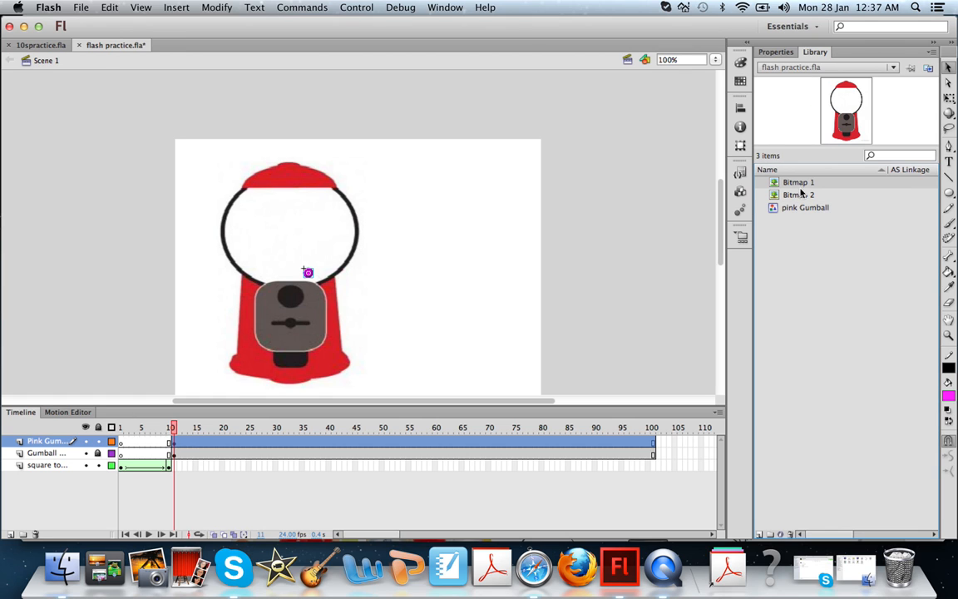
{"action": "left_click", "coordinate": [801, 194]}
{"action": "left_click", "coordinate": [803, 183]}
{"action": "left_click", "coordinate": [804, 197]}
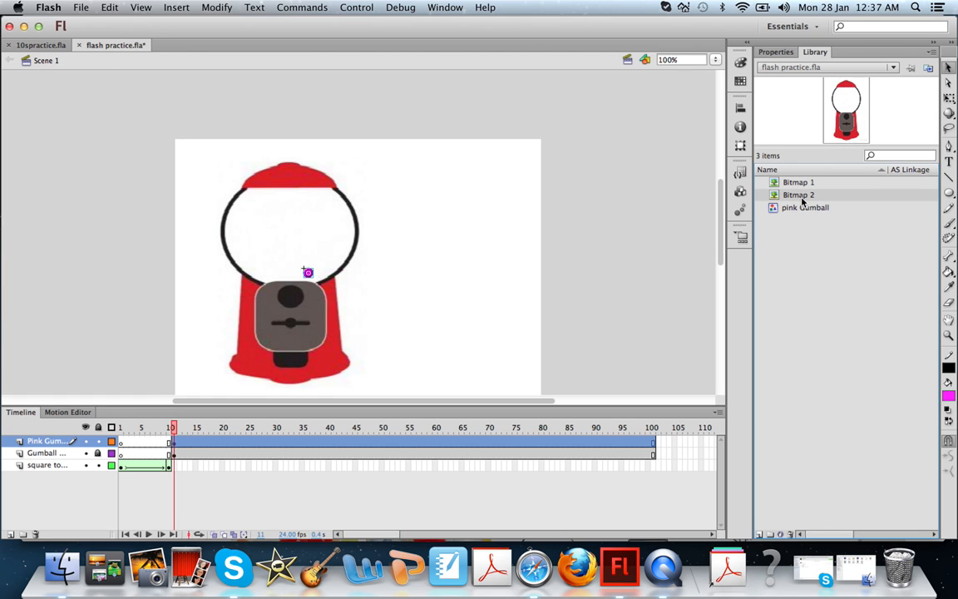
{"action": "left_click", "coordinate": [804, 209]}
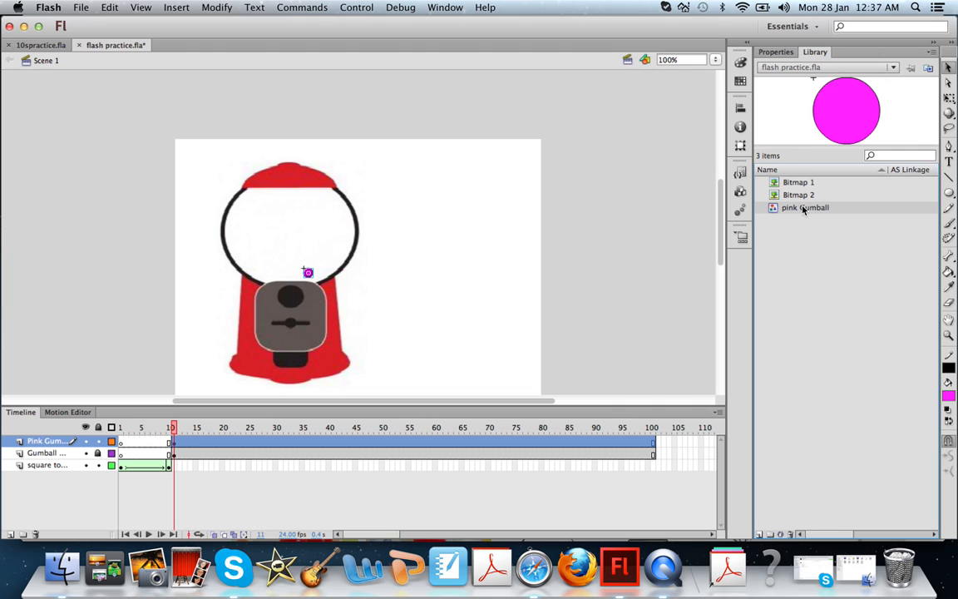
{"action": "left_click_drag", "start_coordinate": [815, 214], "coordinate": [472, 243]}
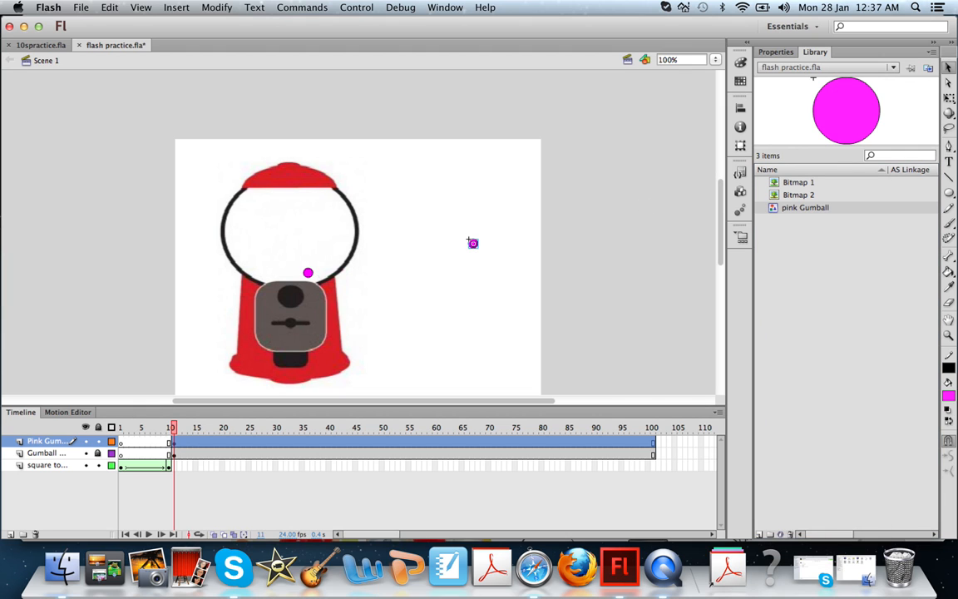
{"action": "key", "text": "super+z"}
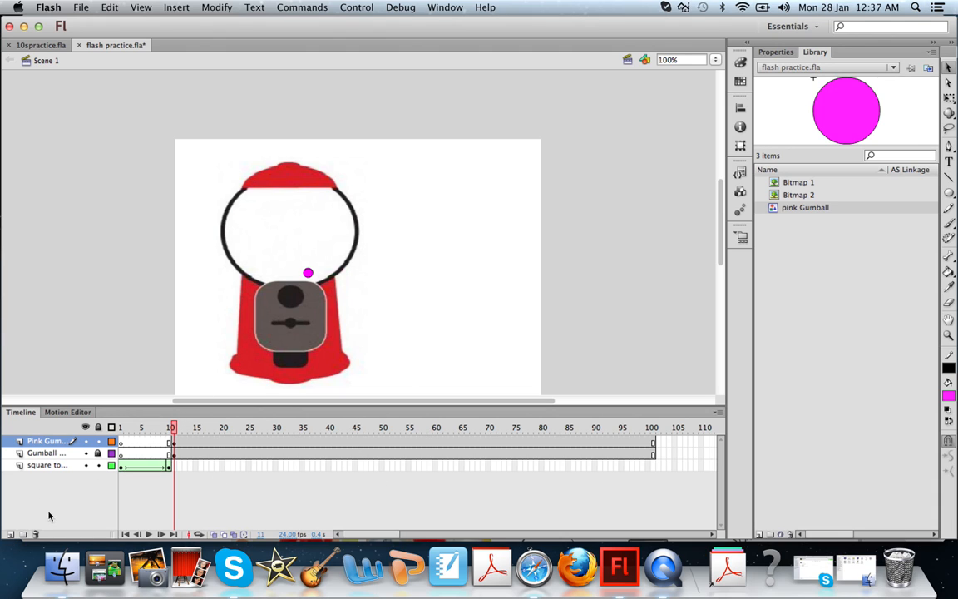
Add a new layer above the Pink Gumball layer and insert a keyframe on it at frame 11.
{"action": "left_click", "coordinate": [10, 534]}
{"action": "left_click", "coordinate": [174, 443]}
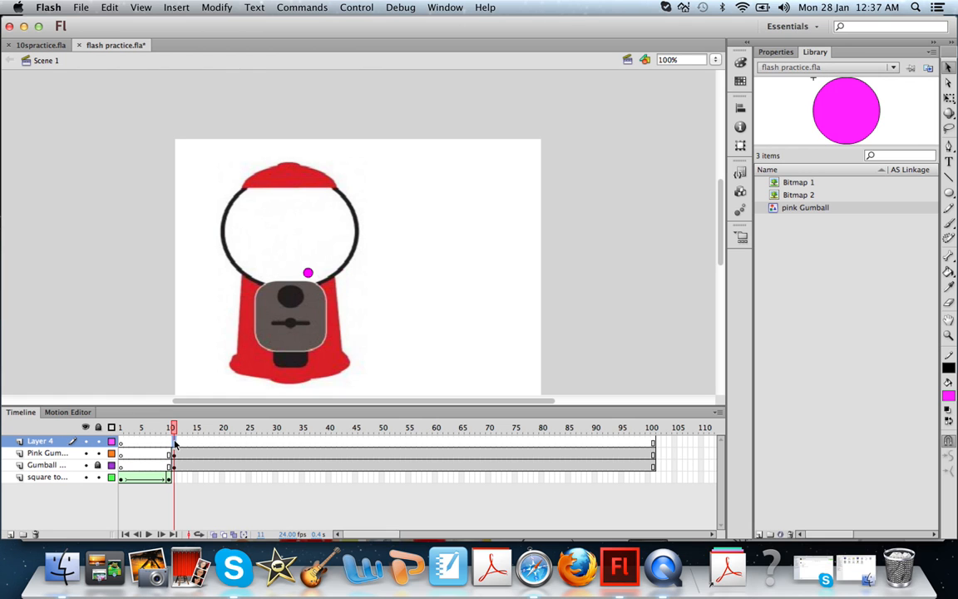
{"action": "right_click", "coordinate": [175, 443]}
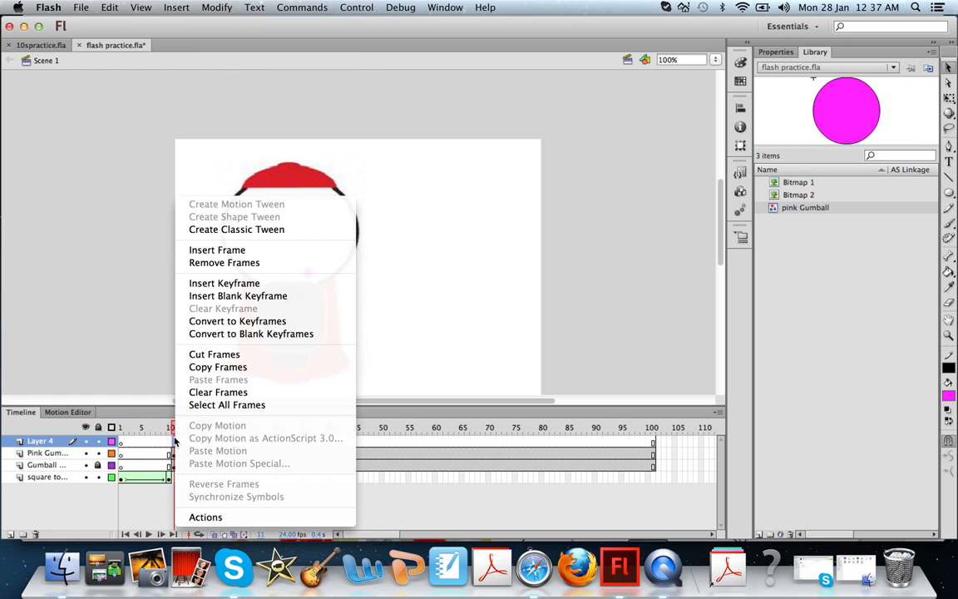
{"action": "left_click", "coordinate": [225, 282]}
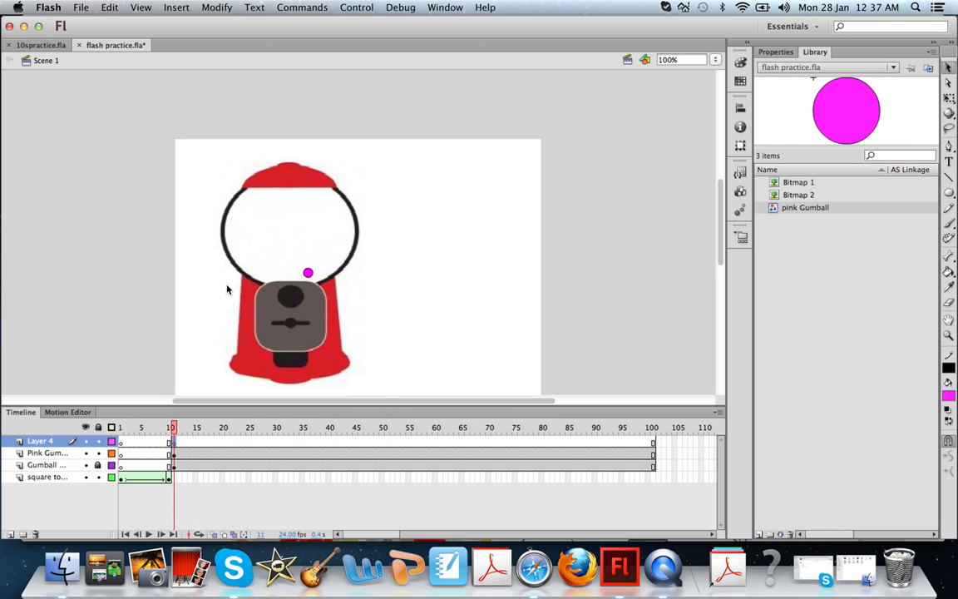
Rename the new top layer "Yellow Gumball".
{"action": "double_click", "coordinate": [51, 442]}
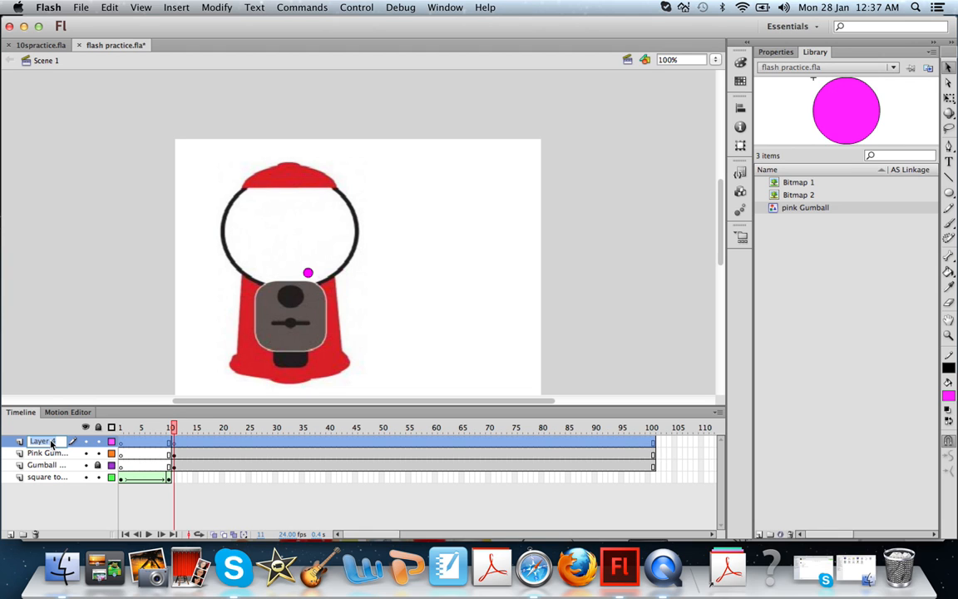
{"action": "type", "text": "Ye"}
{"action": "type", "text": "llow Gymball"}
{"action": "key", "text": "BackSpace"}
{"action": "key", "text": "BackSpace"}
{"action": "key", "text": "BackSpace"}
{"action": "key", "text": "BackSpace"}
{"action": "key", "text": "BackSpace"}
{"action": "key", "text": "BackSpace"}
{"action": "type", "text": "umball"}
{"action": "key", "text": "Return"}
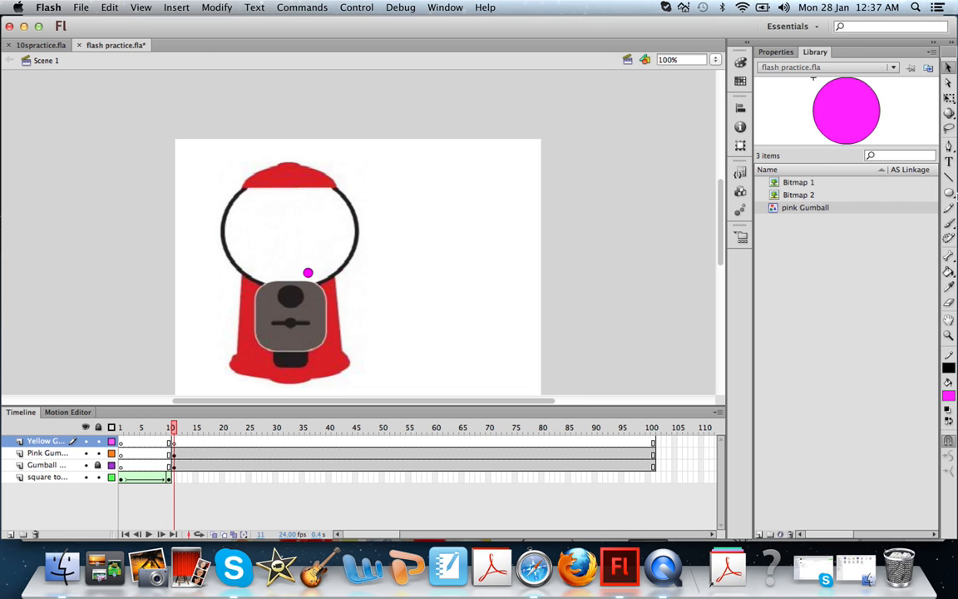
Draw a yellow circle about 19 × 19 px with a black outline at the globe's lower-left edge.
{"action": "left_click", "coordinate": [949, 192]}
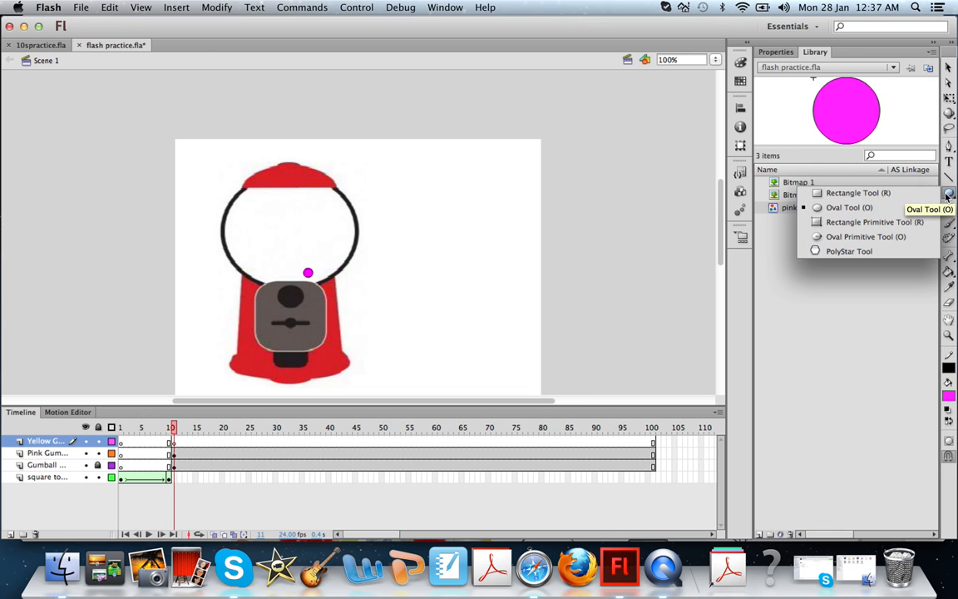
{"action": "left_click", "coordinate": [891, 207]}
{"action": "left_click", "coordinate": [776, 52]}
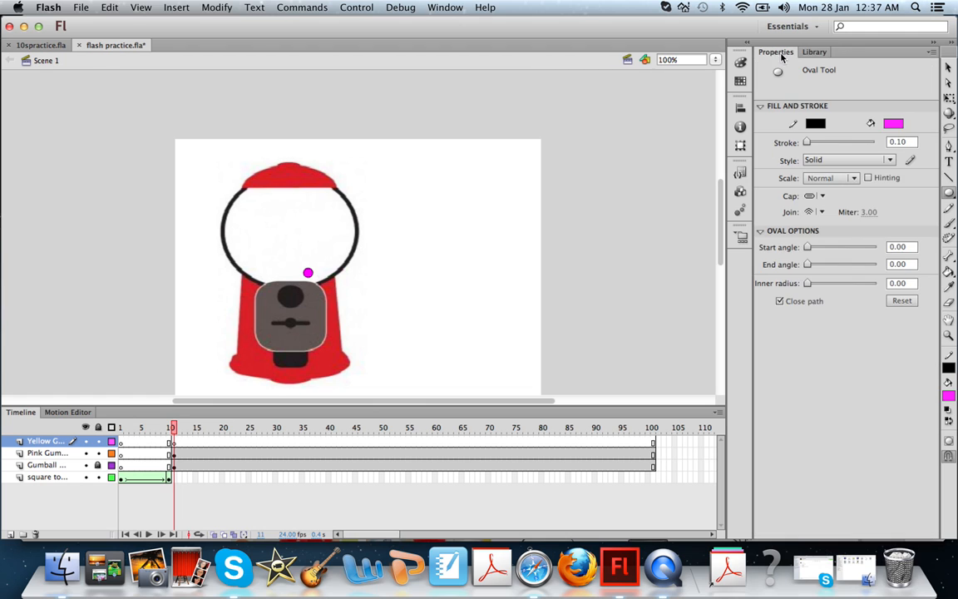
{"action": "left_click", "coordinate": [893, 127]}
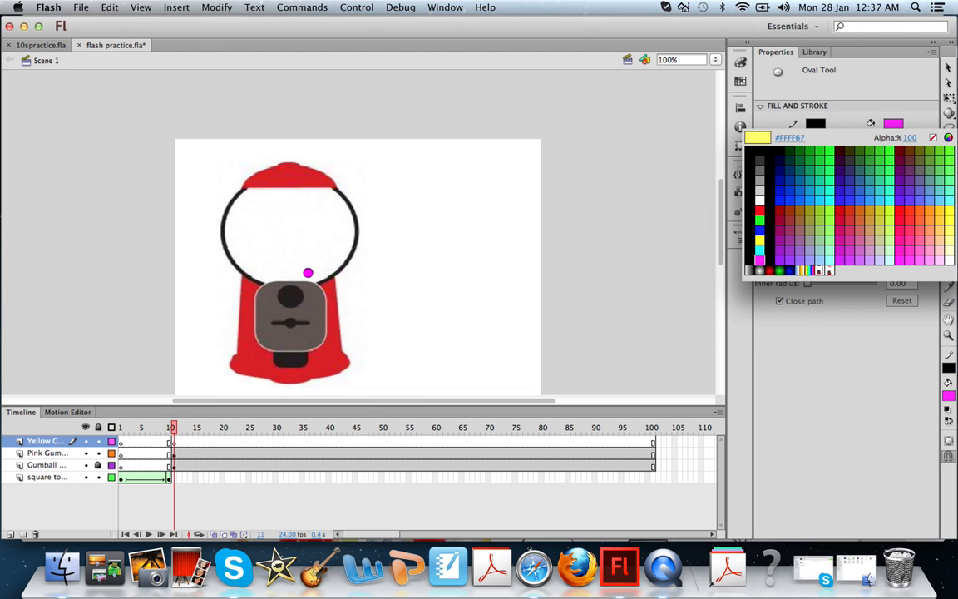
{"action": "left_click", "coordinate": [953, 215]}
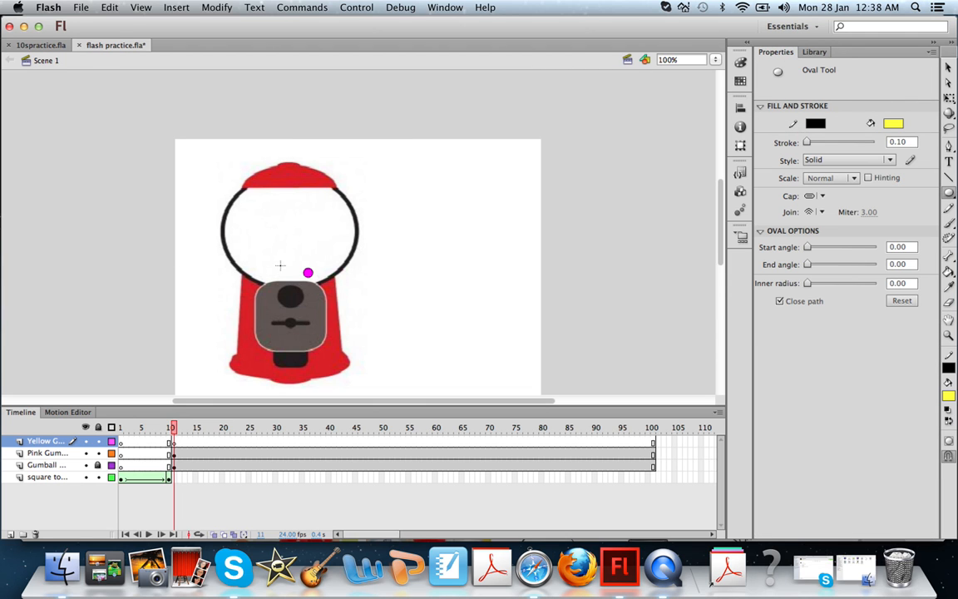
{"action": "left_click_drag", "start_coordinate": [266, 270], "coordinate": [279, 283]}
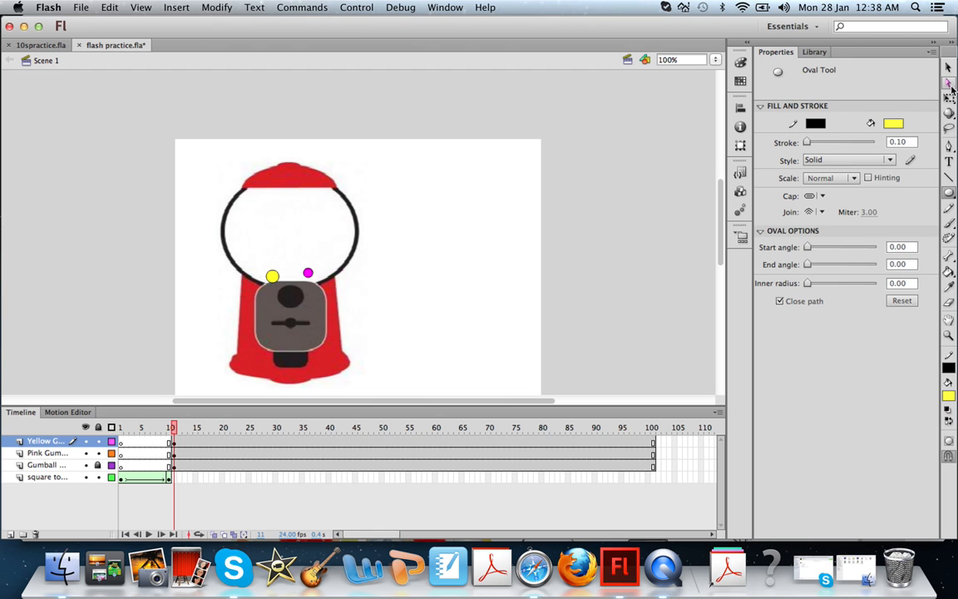
Try to scale the yellow gumball down slightly with Free Transform, using its selected outline.
{"action": "key", "text": "v"}
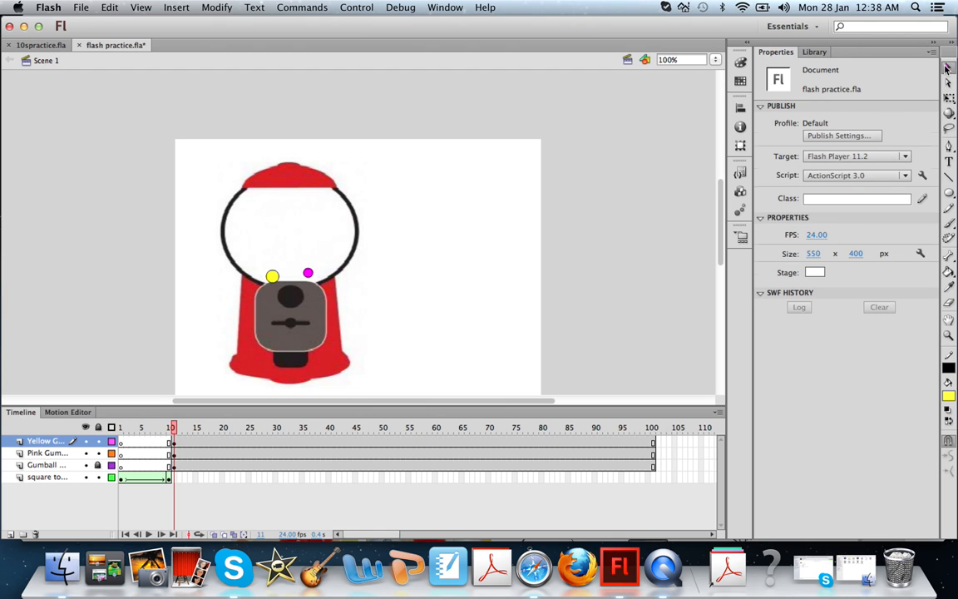
{"action": "left_click", "coordinate": [275, 272]}
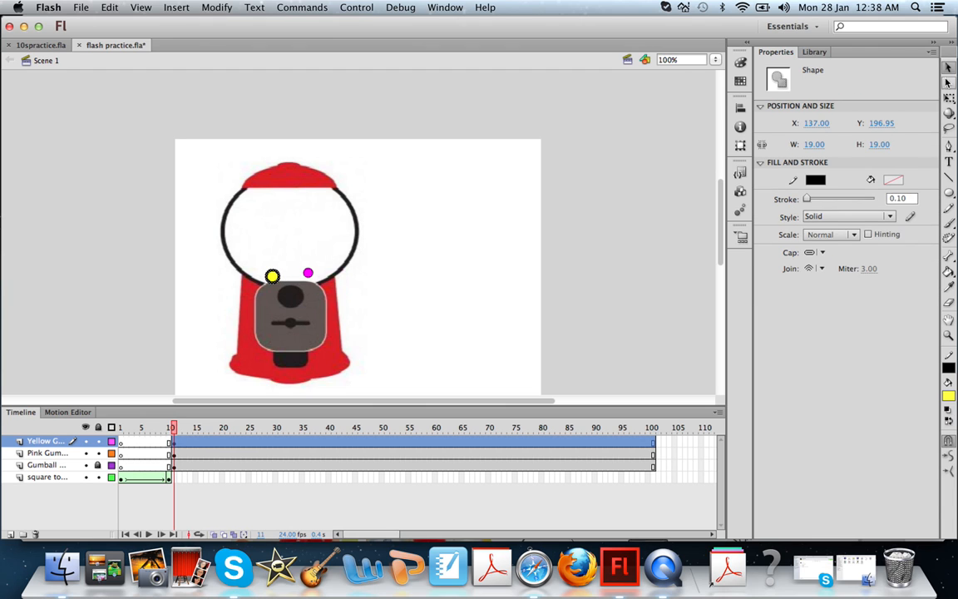
{"action": "key", "text": "q"}
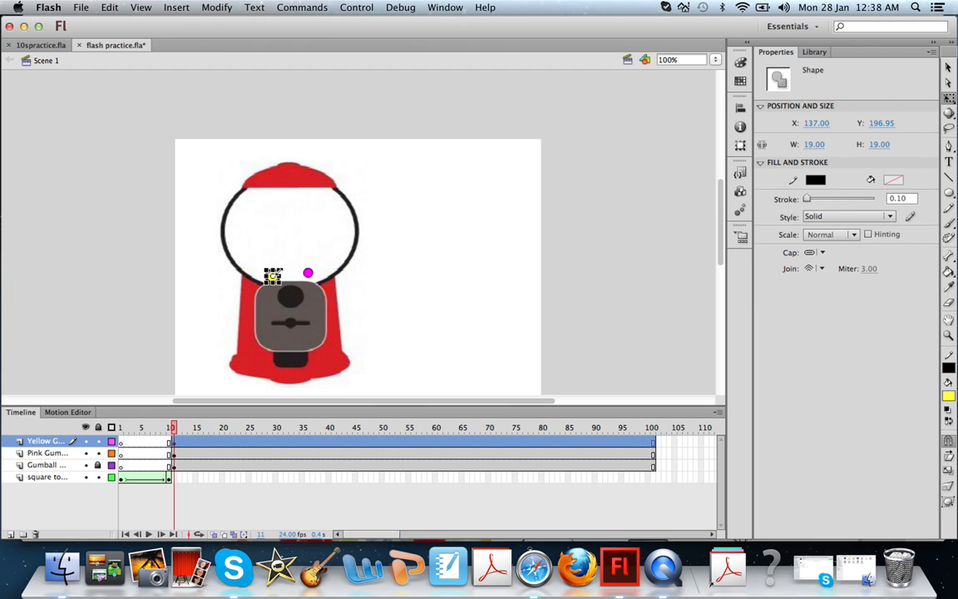
{"action": "left_click", "coordinate": [429, 281]}
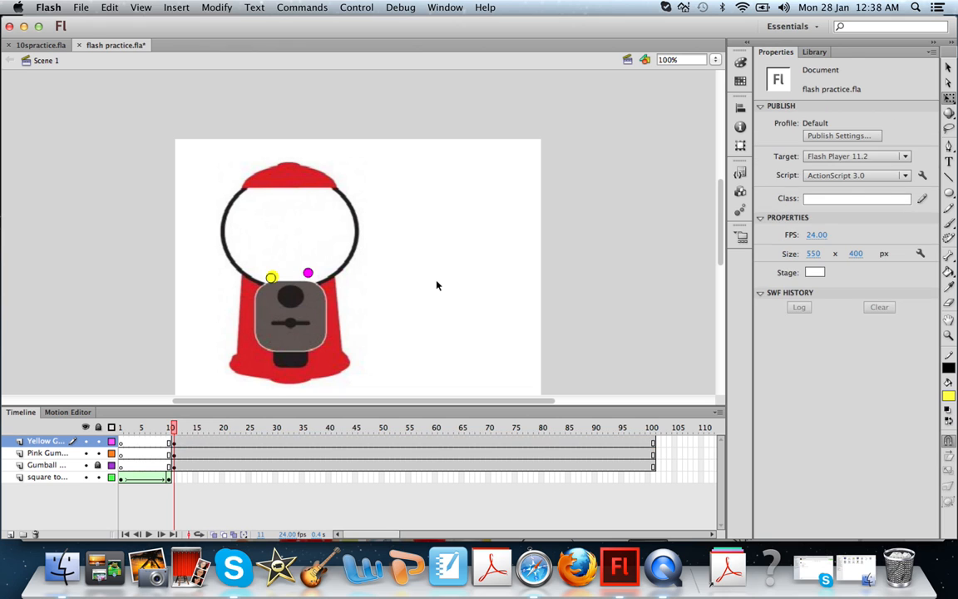
Select the yellow gumball's fill and outline together and scale it down to about 15 × 14 px with Free Transform.
{"action": "left_click", "coordinate": [272, 276]}
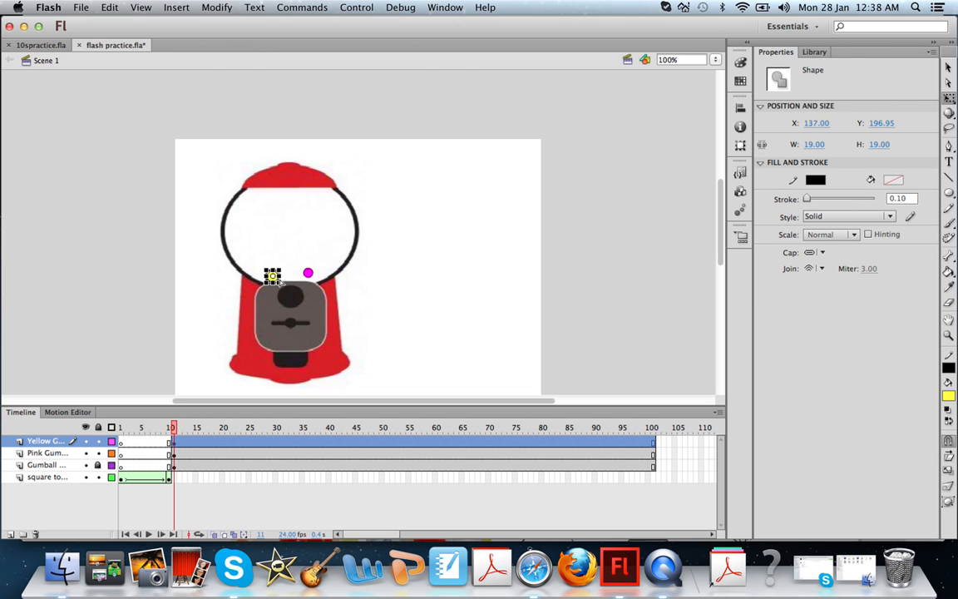
{"action": "left_click", "coordinate": [192, 297]}
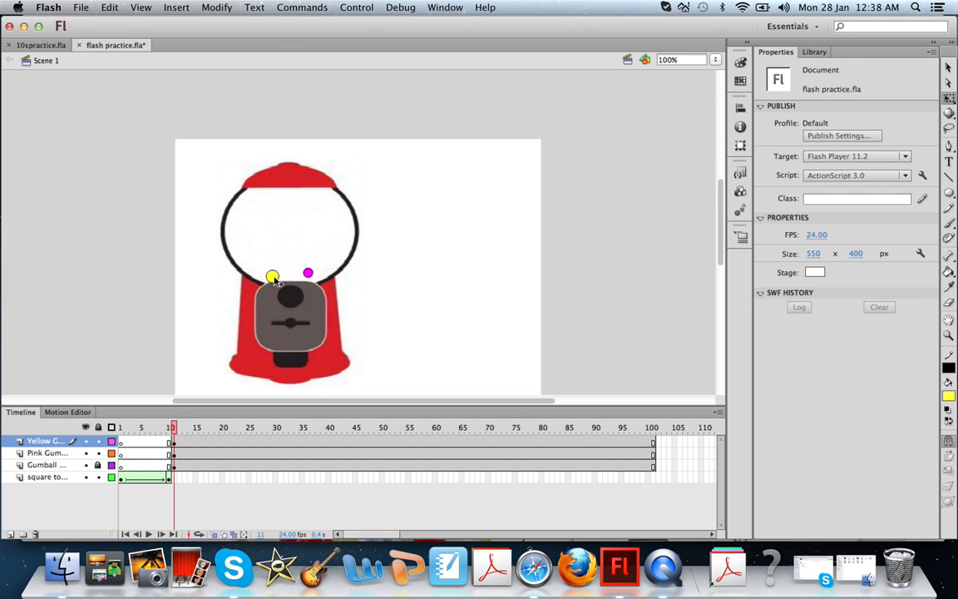
{"action": "left_click", "coordinate": [273, 276]}
{"action": "left_click", "coordinate": [309, 275]}
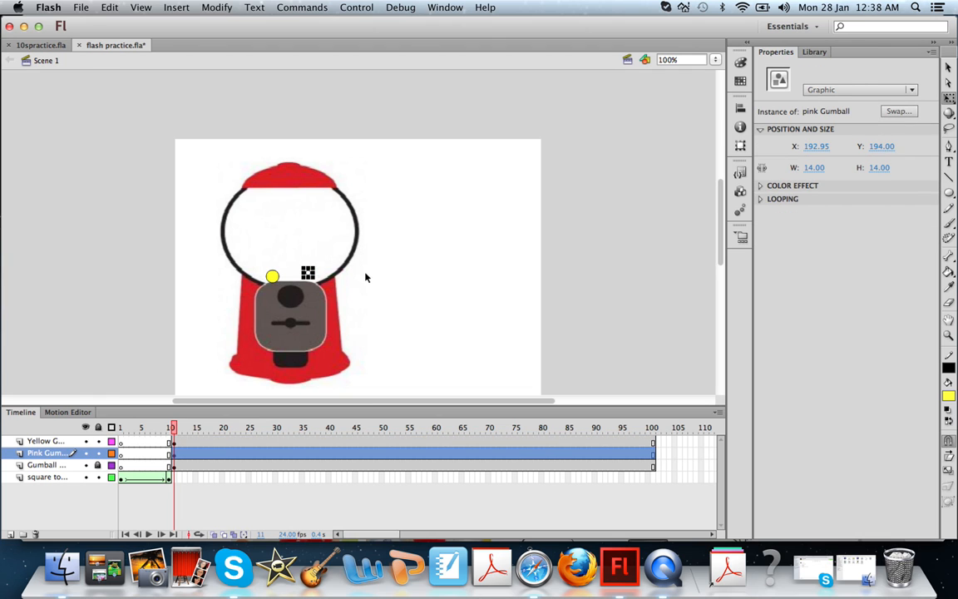
{"action": "left_click", "coordinate": [366, 307]}
{"action": "left_click", "coordinate": [272, 276]}
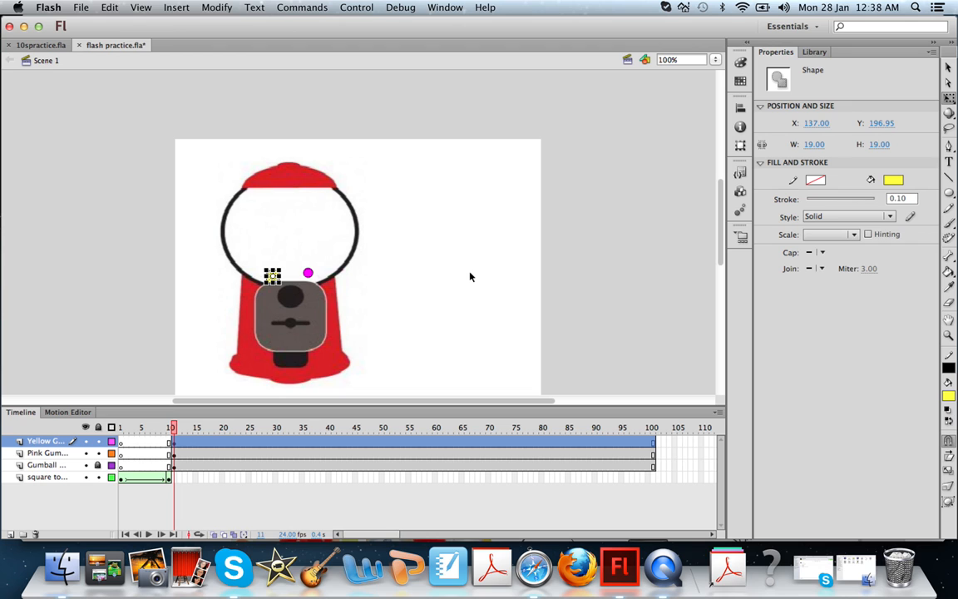
{"action": "left_click_drag", "start_coordinate": [253, 266], "coordinate": [287, 287]}
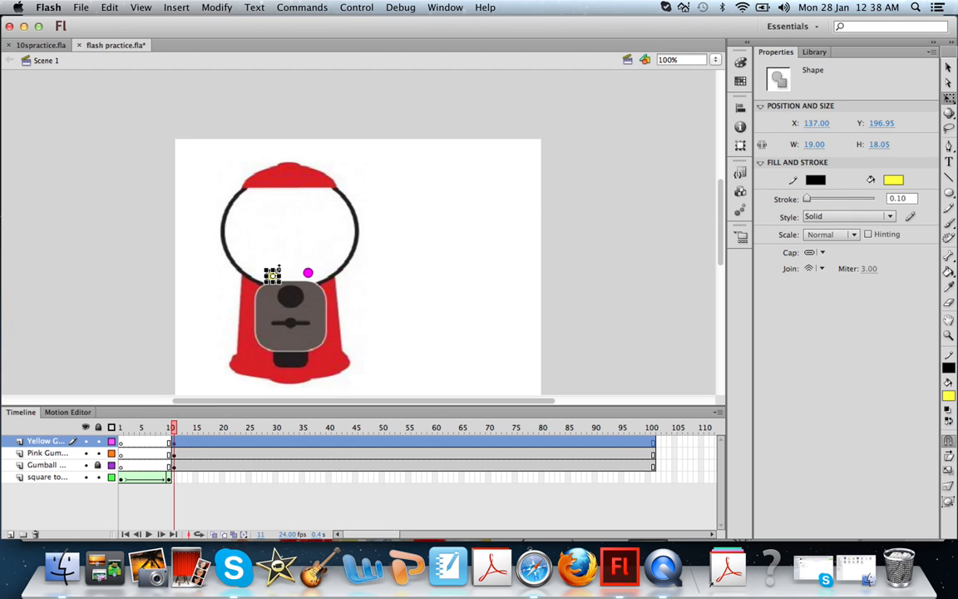
{"action": "left_click_drag", "start_coordinate": [278, 271], "coordinate": [275, 275]}
Convert the yellow gumball to a graphic symbol named "Yellow Gumball".
{"action": "right_click", "coordinate": [271, 279]}
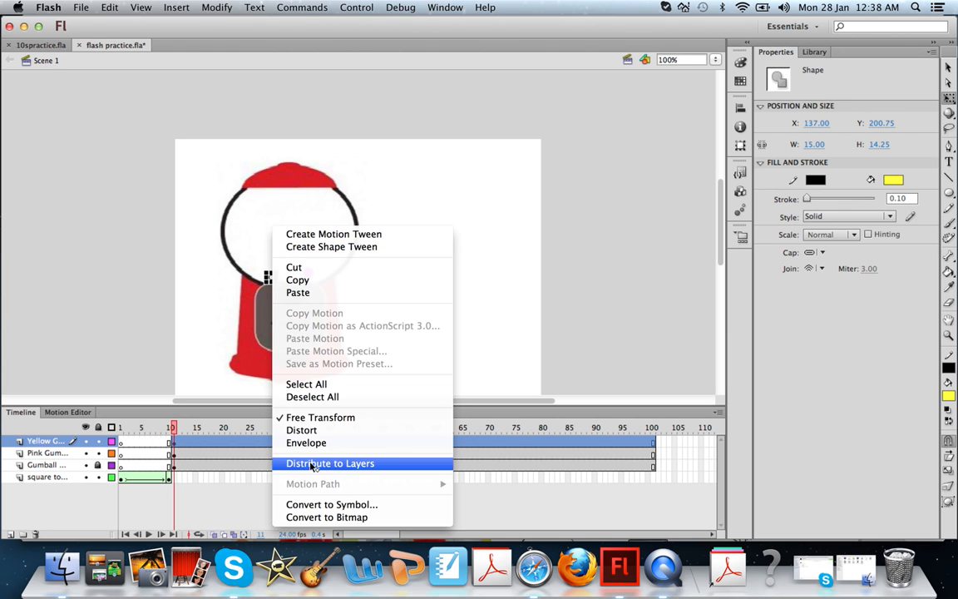
{"action": "left_click", "coordinate": [317, 507]}
{"action": "type", "text": "Yellow Gum"}
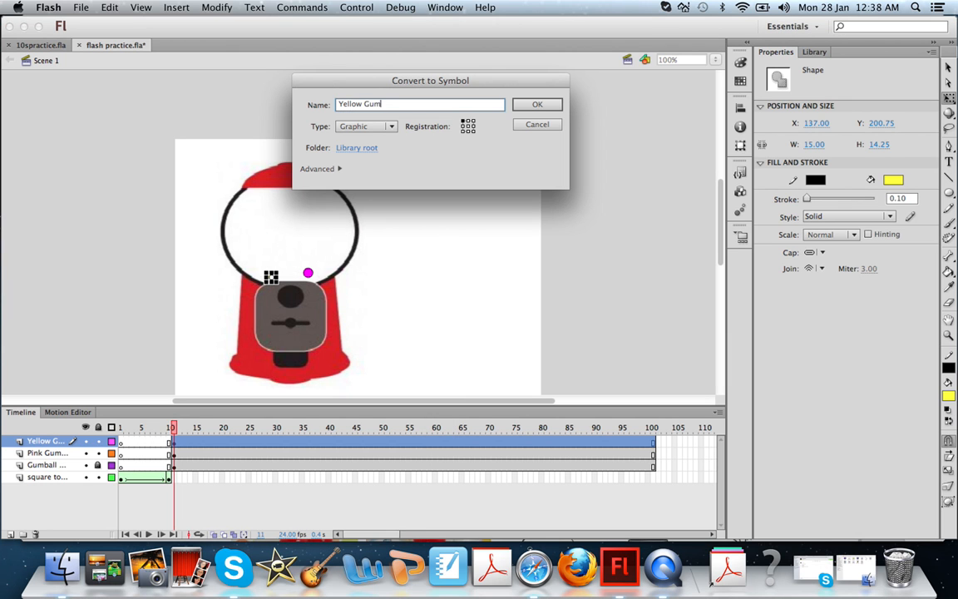
{"action": "type", "text": "ball"}
{"action": "key", "text": "Return"}
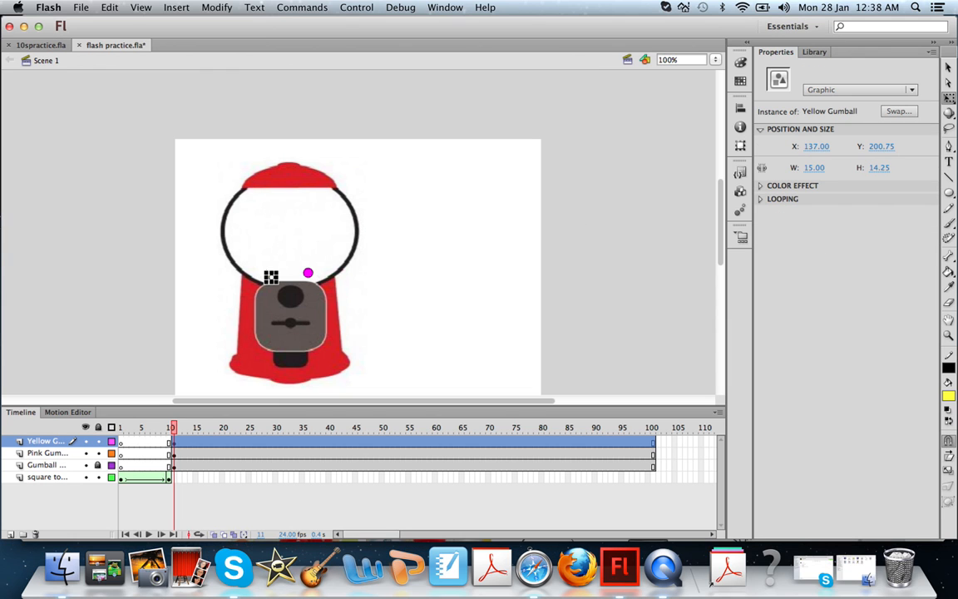
{"action": "left_click", "coordinate": [200, 307]}
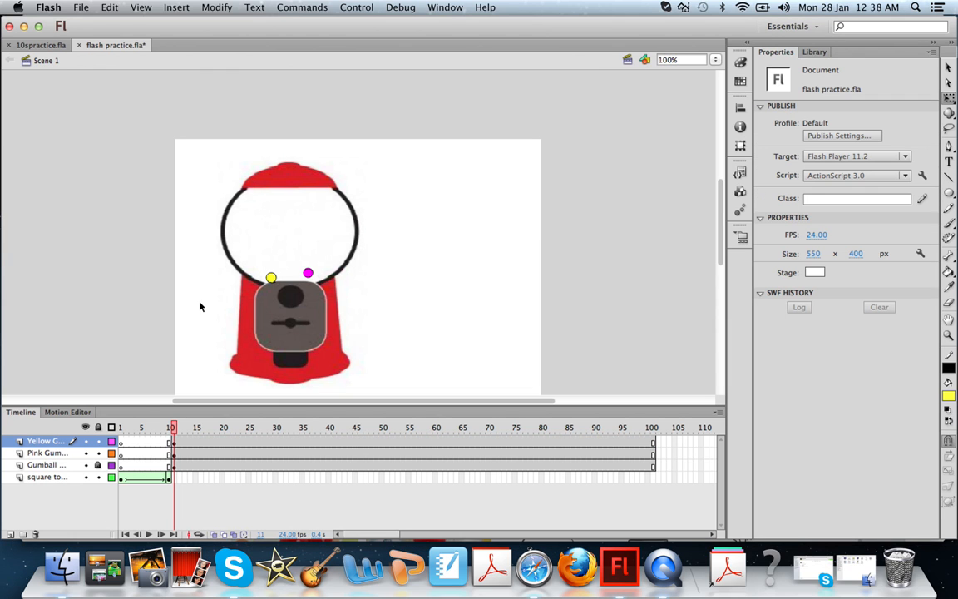
Nudge the yellow gumball slightly up and the pink gumball down to Y 196 so they sit nearly level.
{"action": "left_click", "coordinate": [272, 280]}
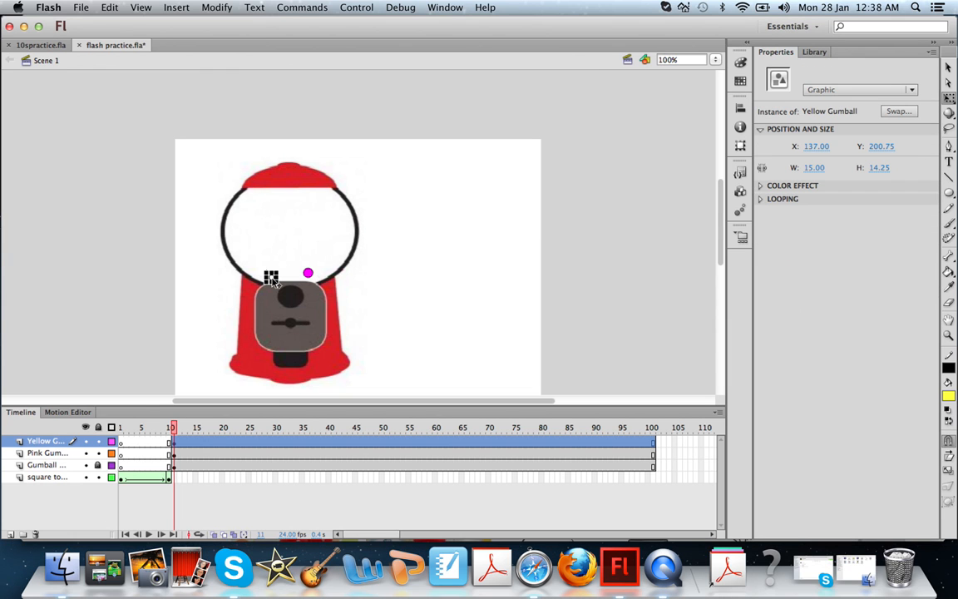
{"action": "left_click", "coordinate": [410, 263]}
{"action": "left_click", "coordinate": [271, 277]}
{"action": "left_click", "coordinate": [435, 293]}
{"action": "left_click", "coordinate": [309, 273]}
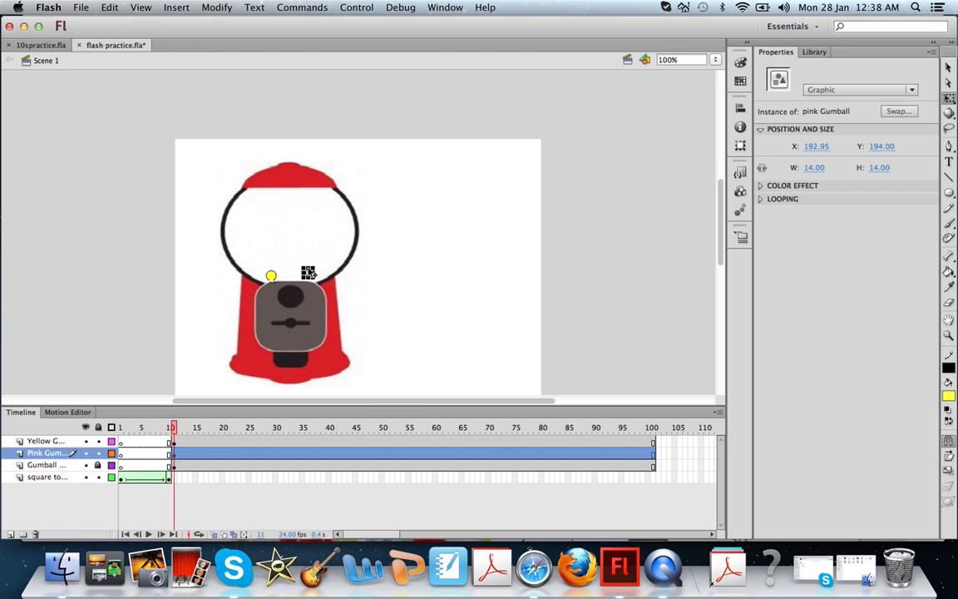
{"action": "left_click_drag", "start_coordinate": [308, 272], "coordinate": [309, 274]}
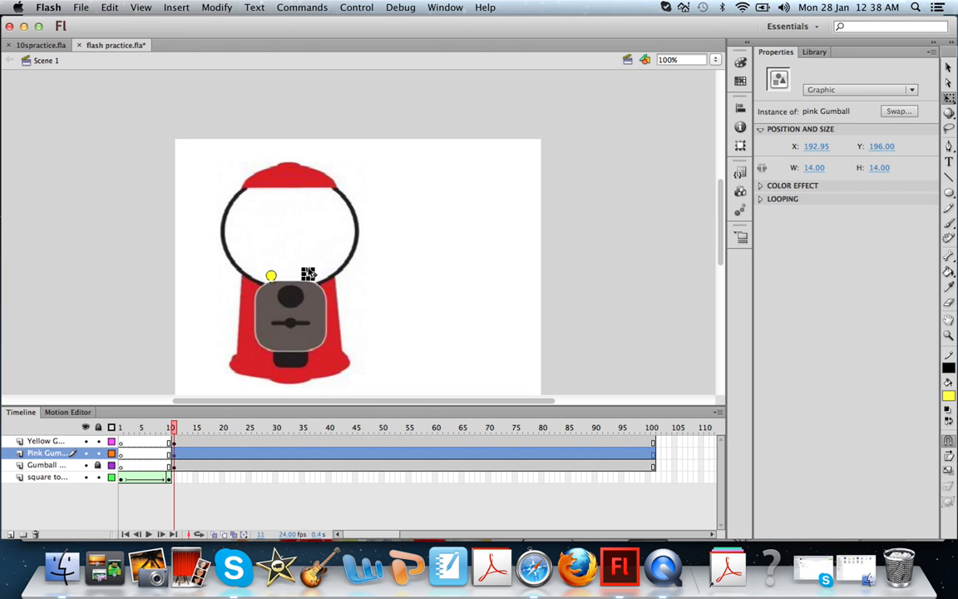
{"action": "left_click", "coordinate": [100, 335]}
Add a new layer directly above the Pink Gumball layer and name it "Green Gumball".
{"action": "left_click", "coordinate": [10, 534]}
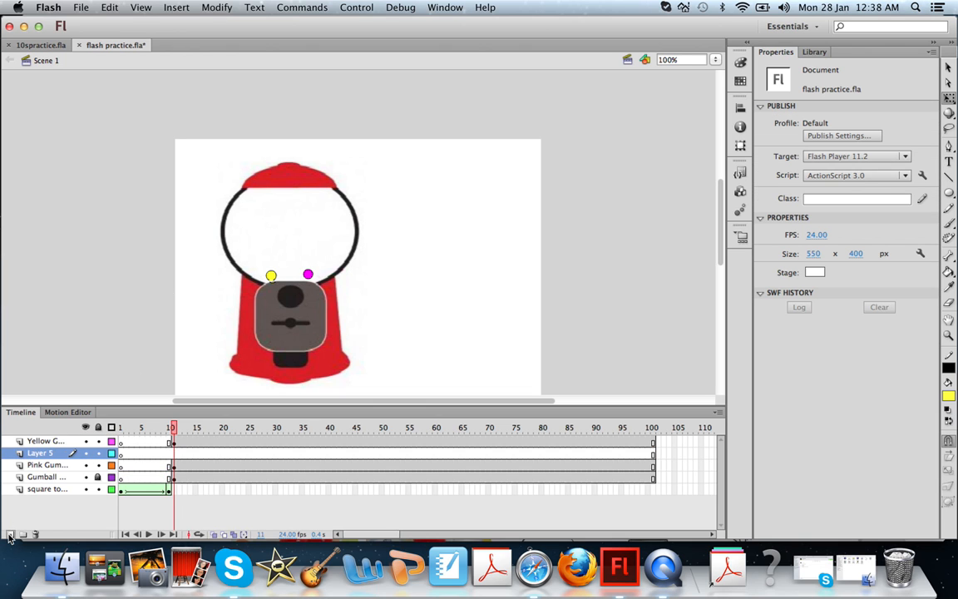
{"action": "right_click", "coordinate": [47, 456]}
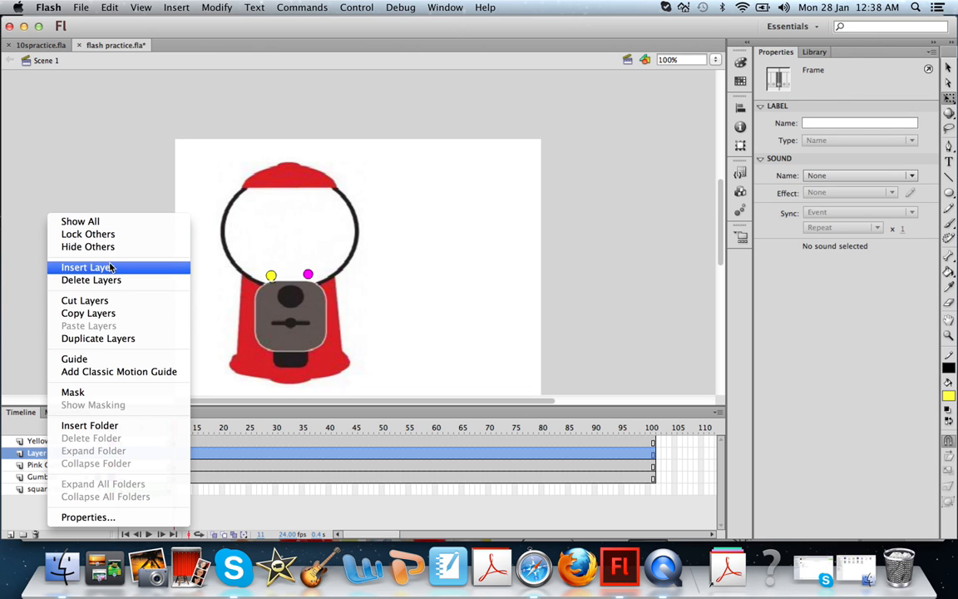
{"action": "left_click", "coordinate": [35, 453]}
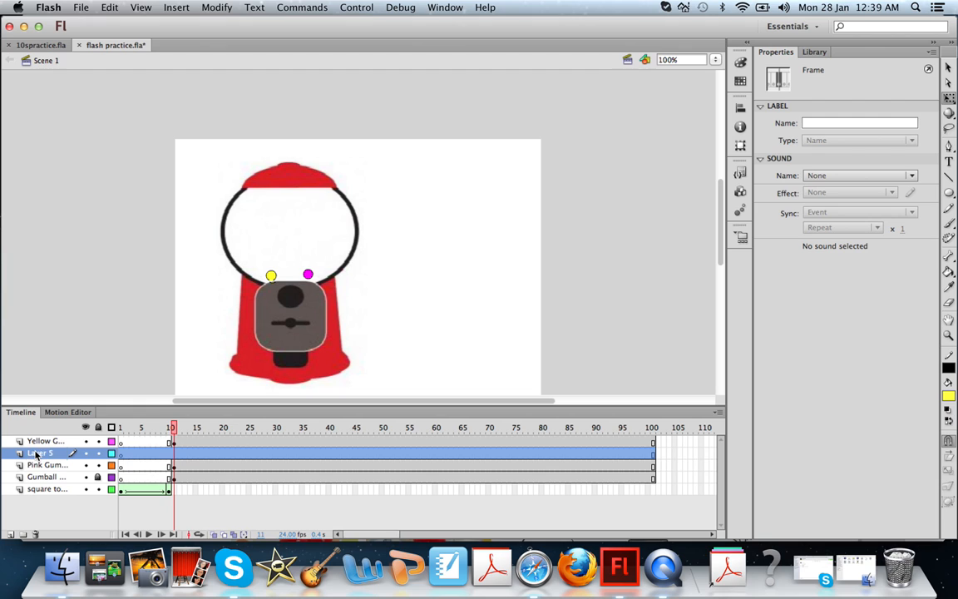
{"action": "double_click", "coordinate": [35, 454]}
{"action": "type", "text": "Green"}
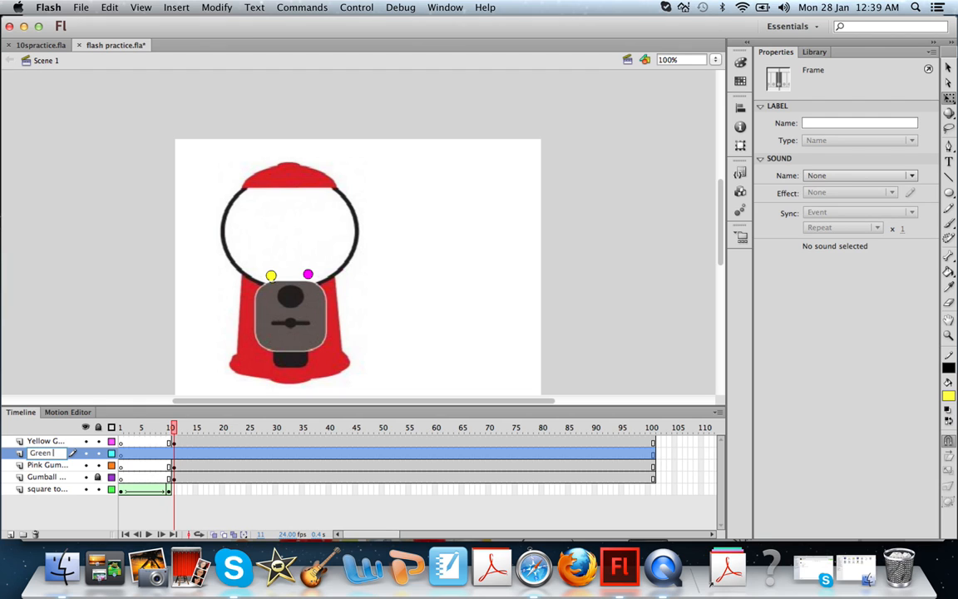
{"action": "type", "text": " Gumball"}
{"action": "key", "text": "Return"}
Insert a keyframe at frame 11 on the Green Gumball layer.
{"action": "left_click", "coordinate": [174, 456]}
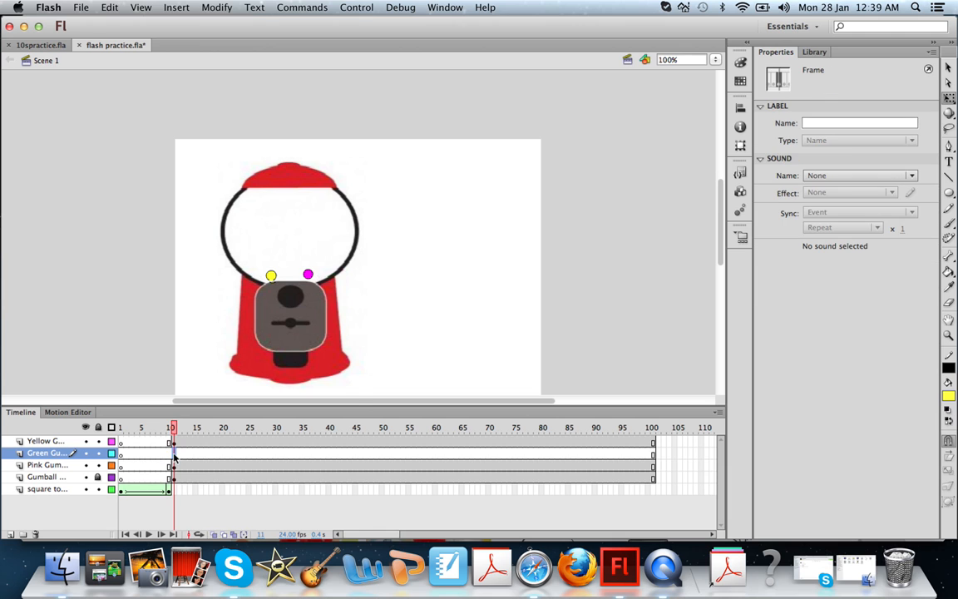
{"action": "right_click", "coordinate": [174, 456]}
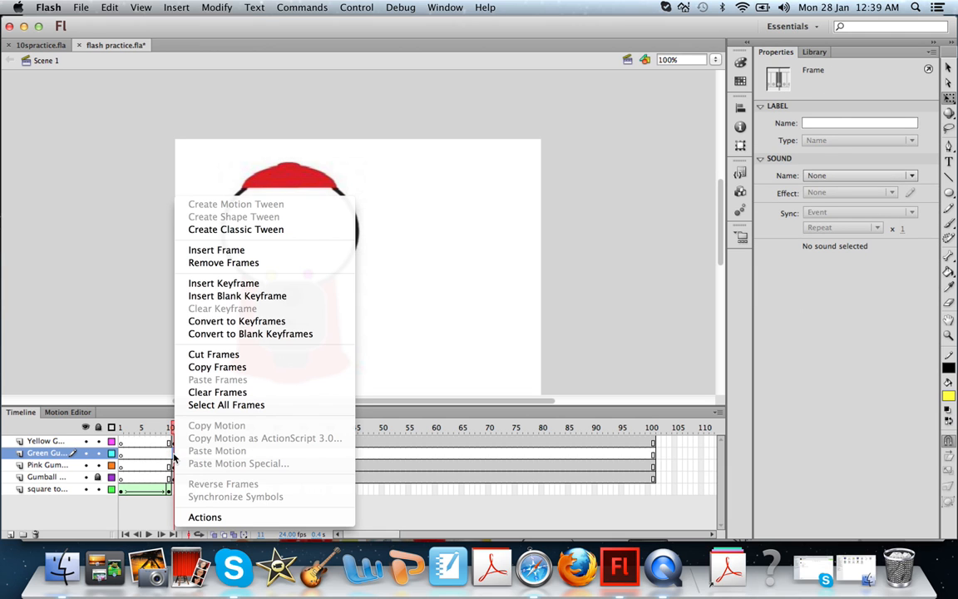
{"action": "left_click", "coordinate": [242, 283]}
Draw a dark green circle about 13.5 × 13.5 px with a black outline between the yellow and pink gumballs.
{"action": "left_click", "coordinate": [949, 192]}
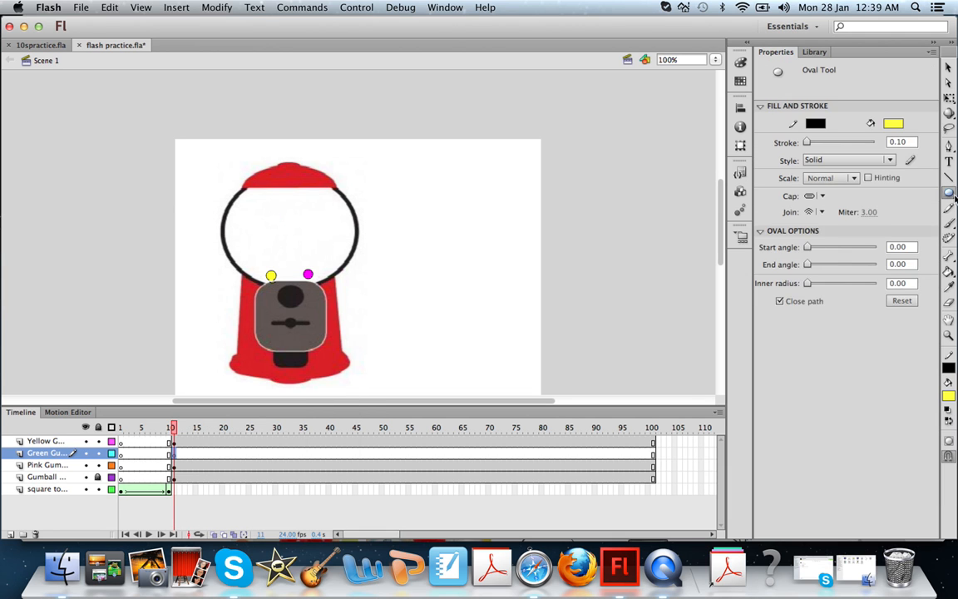
{"action": "left_click", "coordinate": [893, 123]}
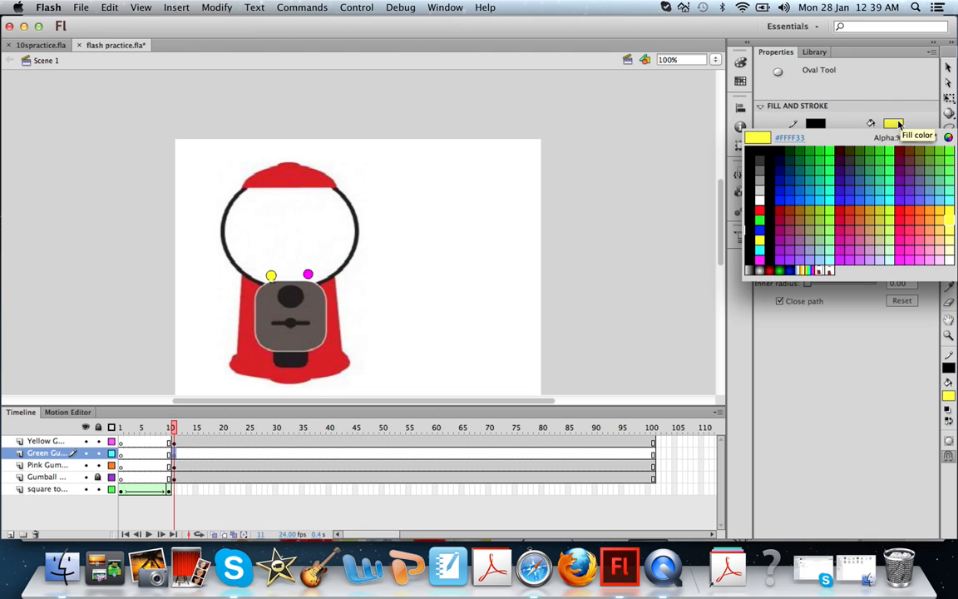
{"action": "left_click", "coordinate": [804, 149]}
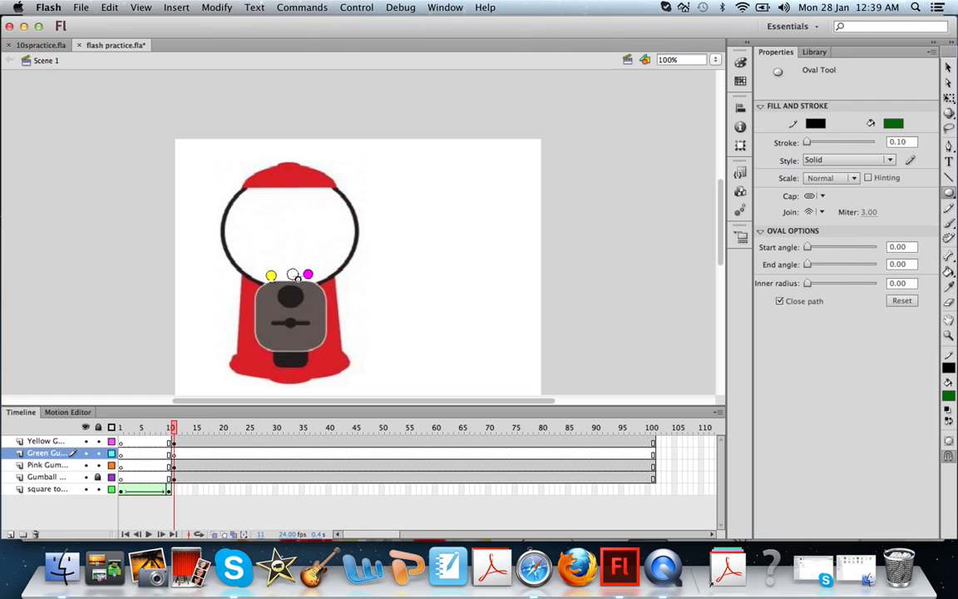
{"action": "left_click_drag", "start_coordinate": [286, 268], "coordinate": [297, 278]}
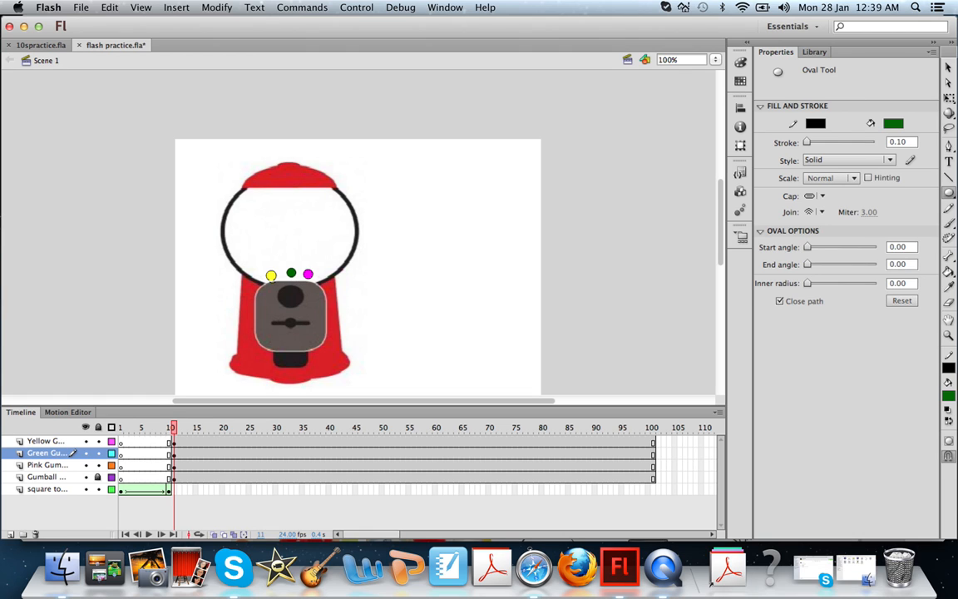
Convert the green circle, including its outline, to a graphic symbol named "green gumball".
{"action": "key", "text": "v"}
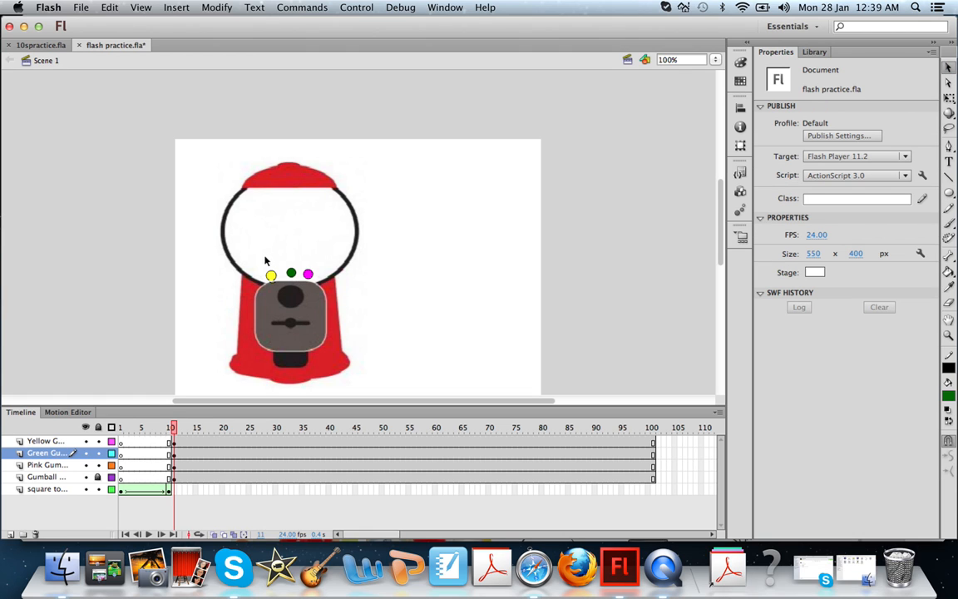
{"action": "left_click", "coordinate": [289, 272]}
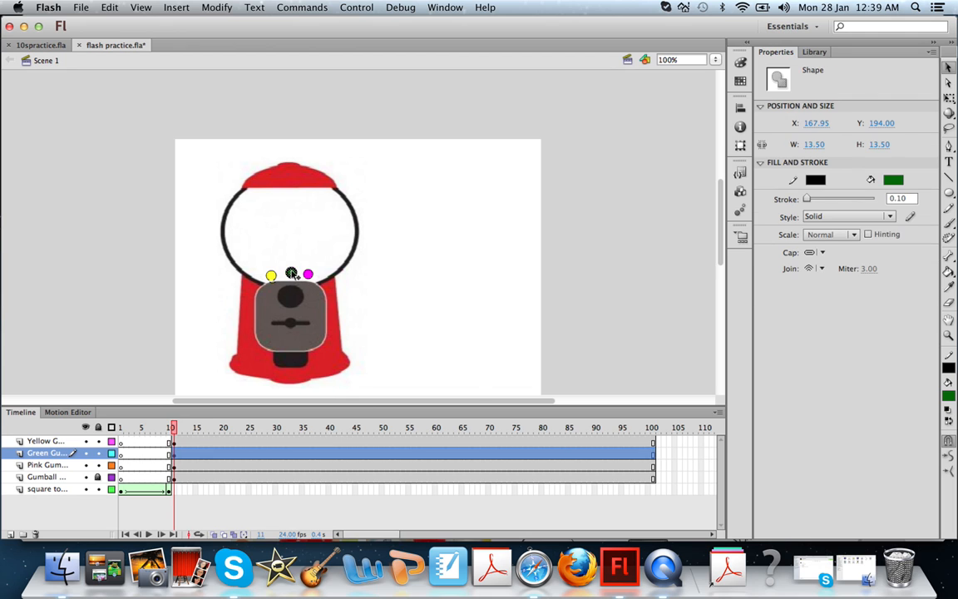
{"action": "right_click", "coordinate": [289, 273]}
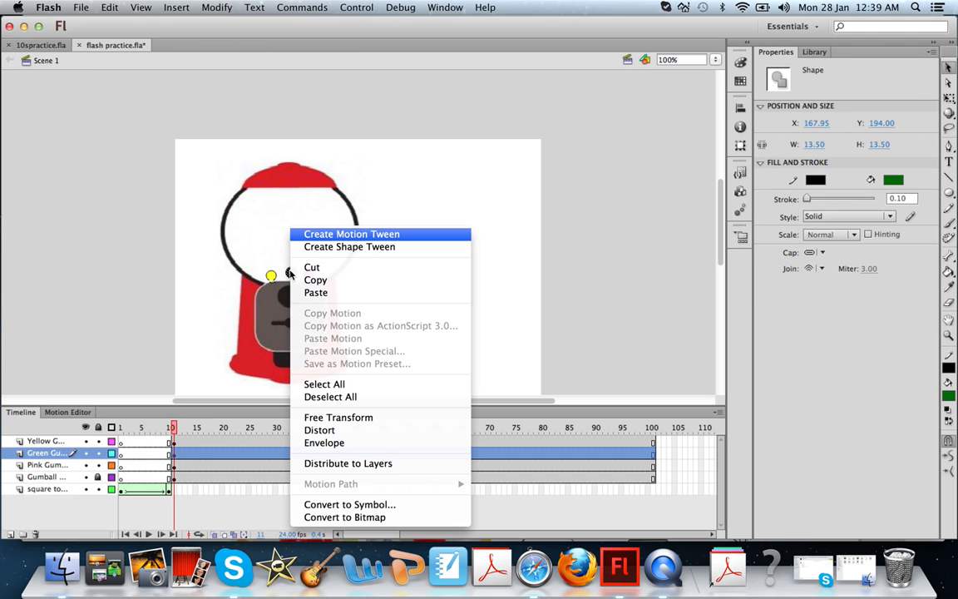
{"action": "left_click", "coordinate": [349, 507]}
{"action": "type", "text": "gree"}
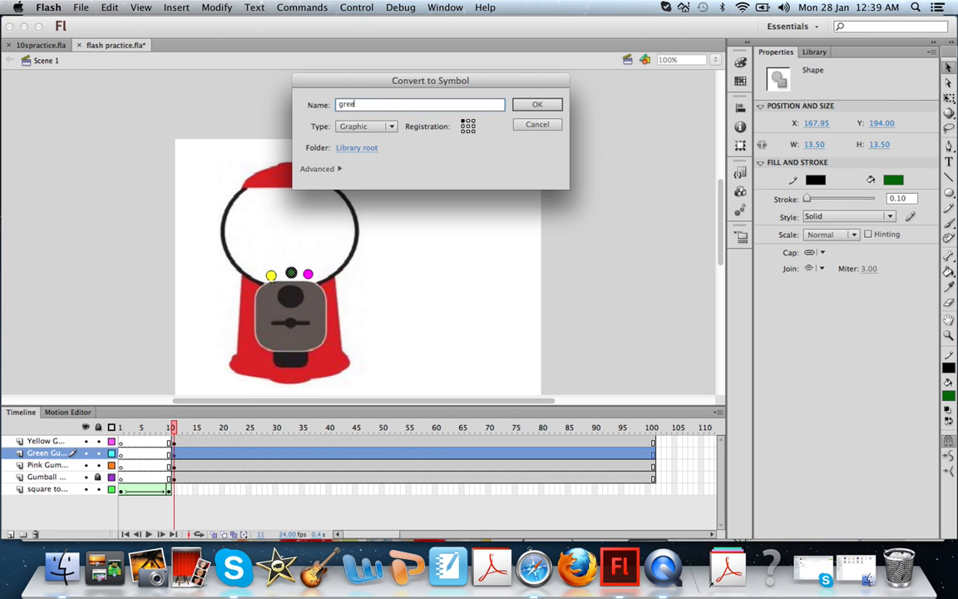
{"action": "type", "text": "n gumball"}
{"action": "key", "text": "Return"}
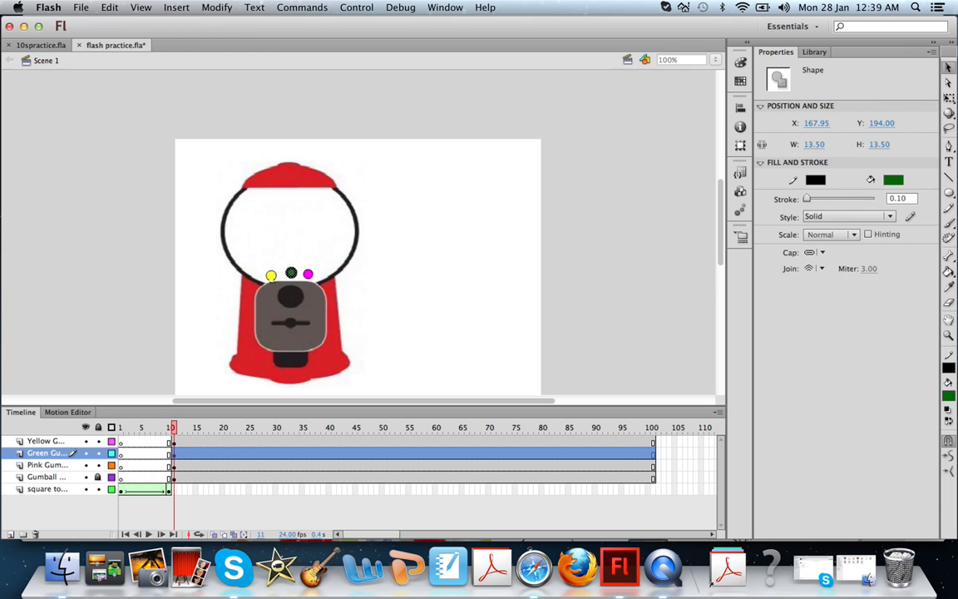
{"action": "left_click", "coordinate": [610, 282]}
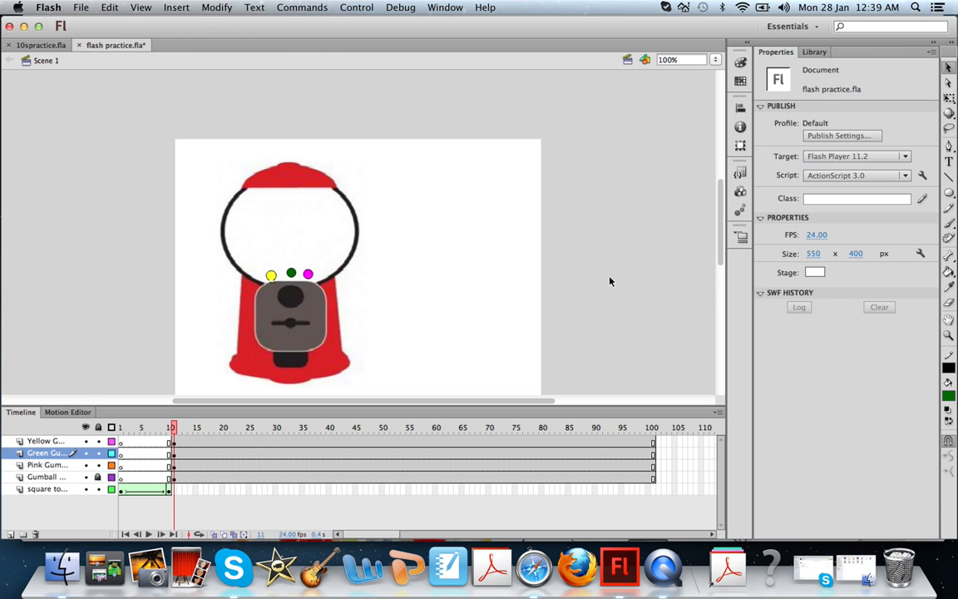
Nudge the green gumball down to Y 199, in line with its neighbours.
{"action": "left_click", "coordinate": [290, 273]}
{"action": "key", "text": "Down"}
{"action": "key", "text": "Down"}
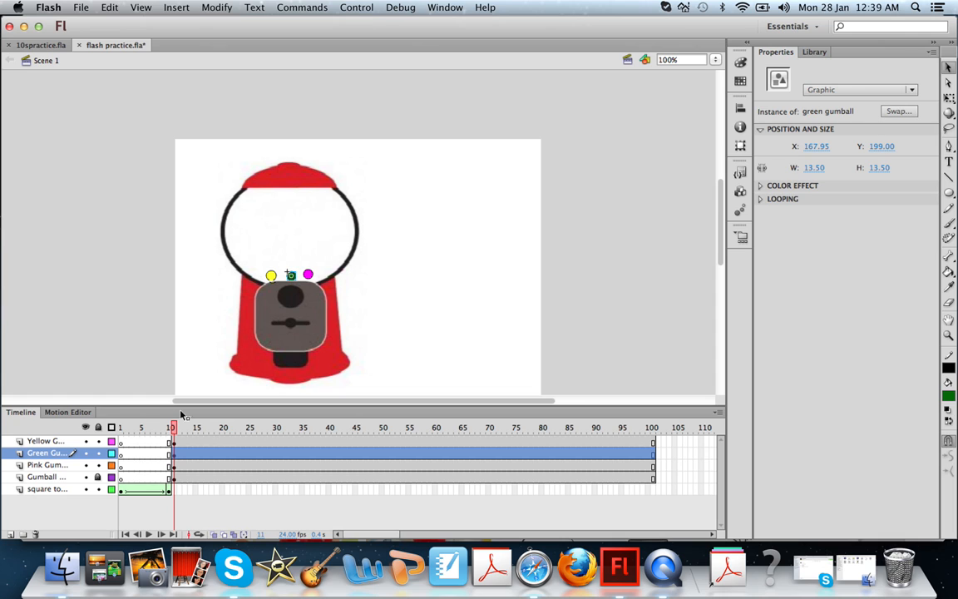
Insert keyframes at frame 20 on the Yellow Gumball, Green Gumball and Pink Gumball layers.
{"action": "left_click", "coordinate": [222, 441]}
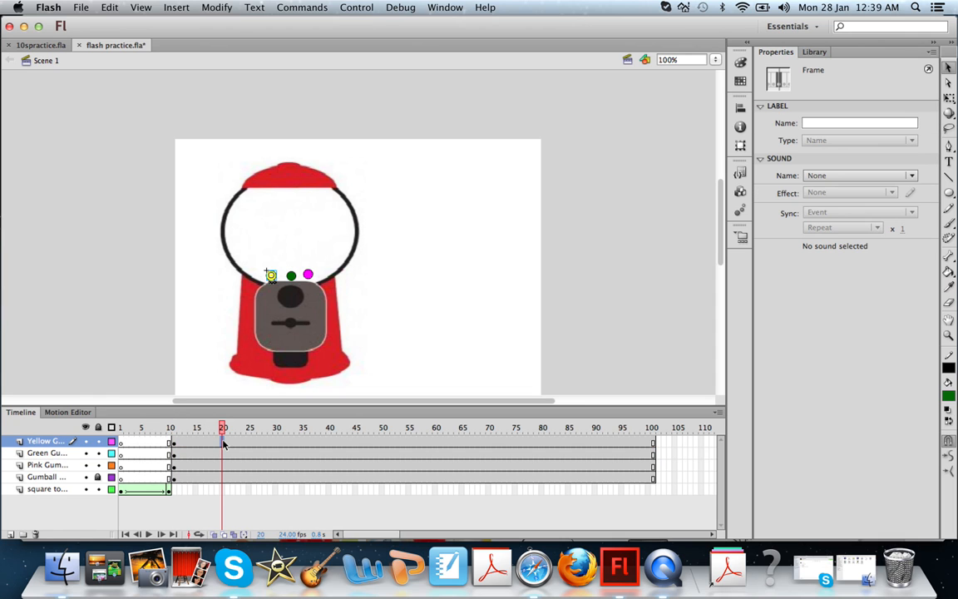
{"action": "right_click", "coordinate": [222, 441]}
{"action": "left_click", "coordinate": [253, 284]}
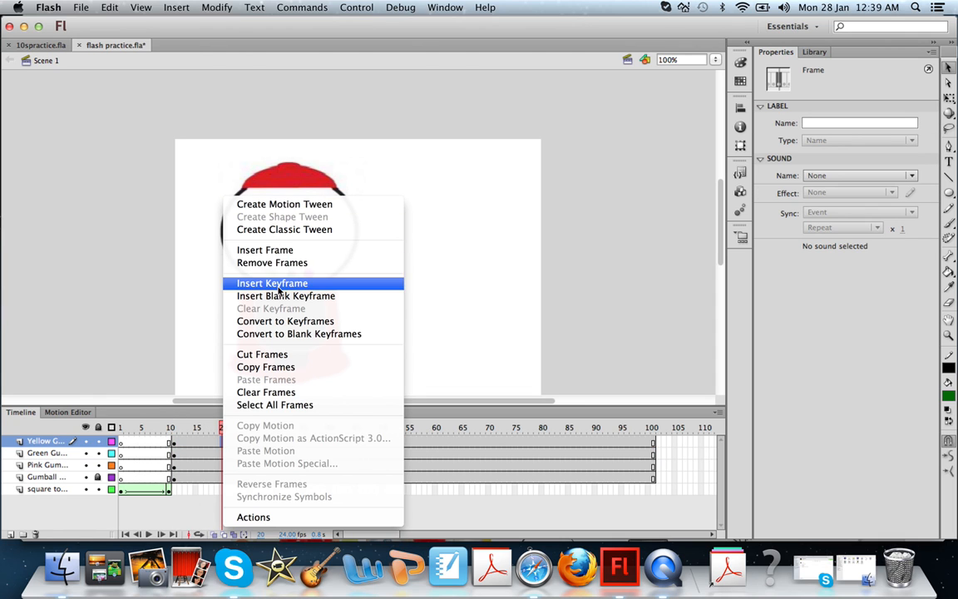
{"action": "right_click", "coordinate": [223, 453]}
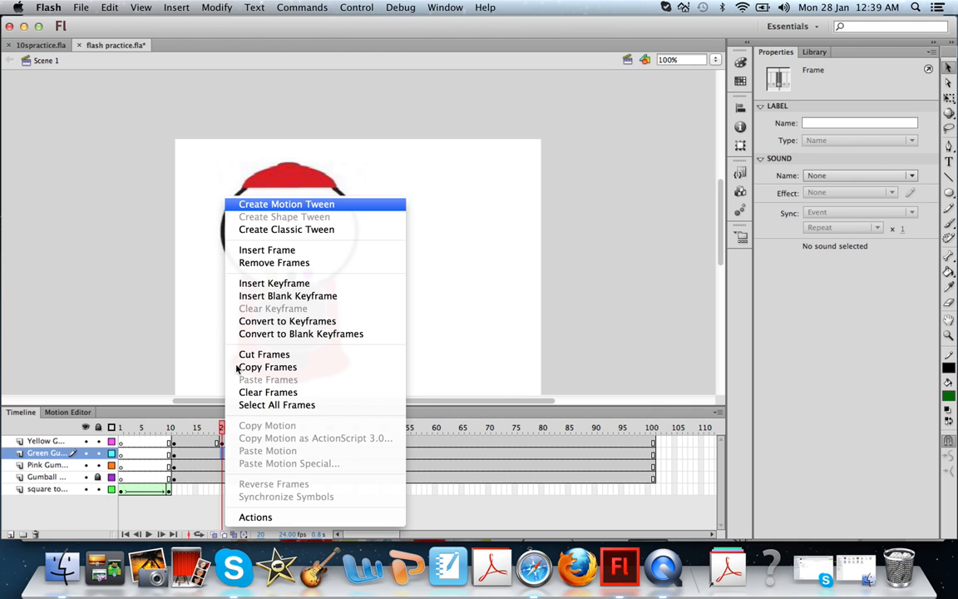
{"action": "left_click", "coordinate": [279, 282]}
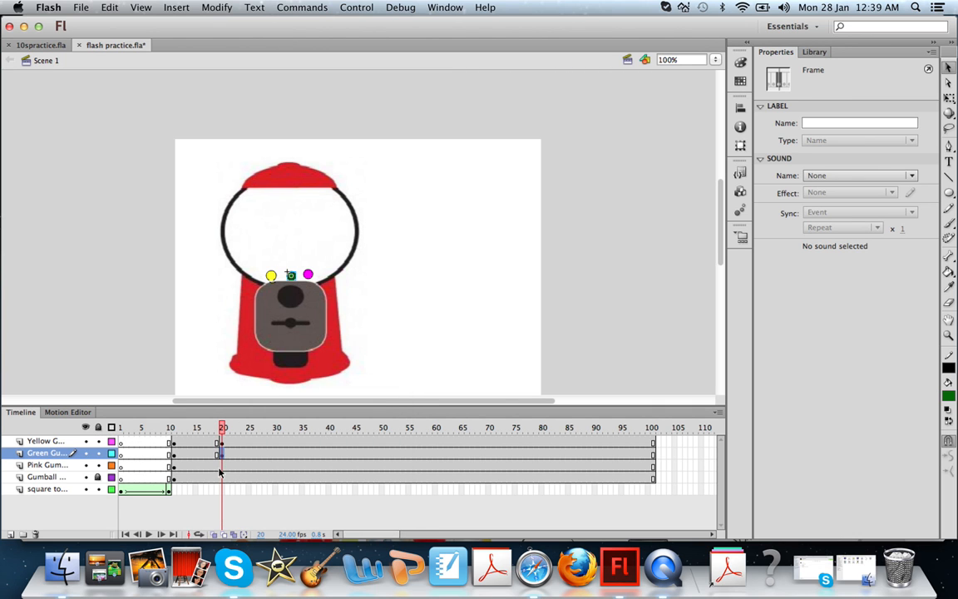
{"action": "right_click", "coordinate": [221, 465]}
{"action": "left_click", "coordinate": [282, 285]}
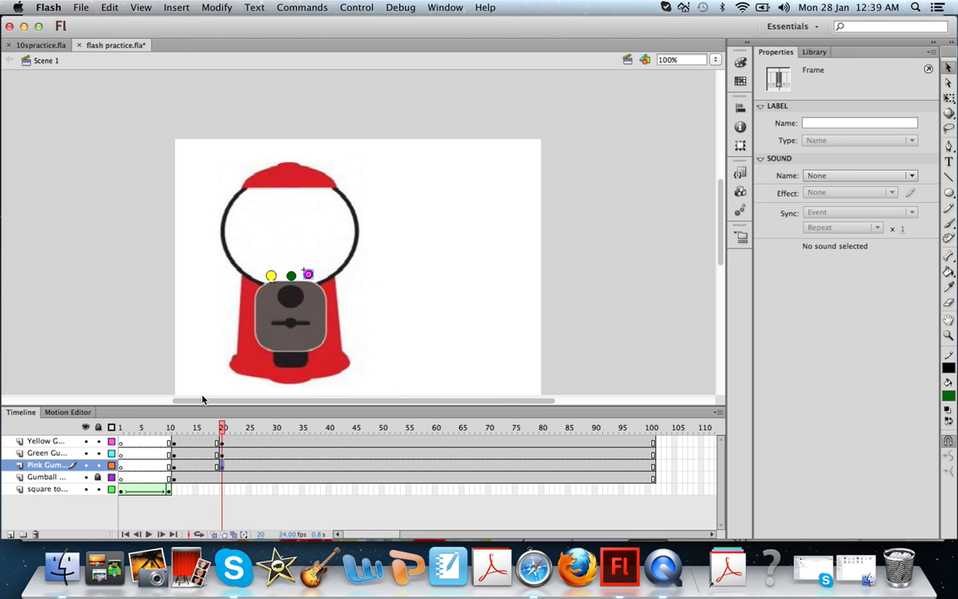
{"action": "mouse_move", "coordinate": [219, 428]}
{"action": "left_mouse_down"}
{"action": "mouse_move", "coordinate": [171, 428]}
{"action": "mouse_move", "coordinate": [221, 434]}
{"action": "left_mouse_up"}
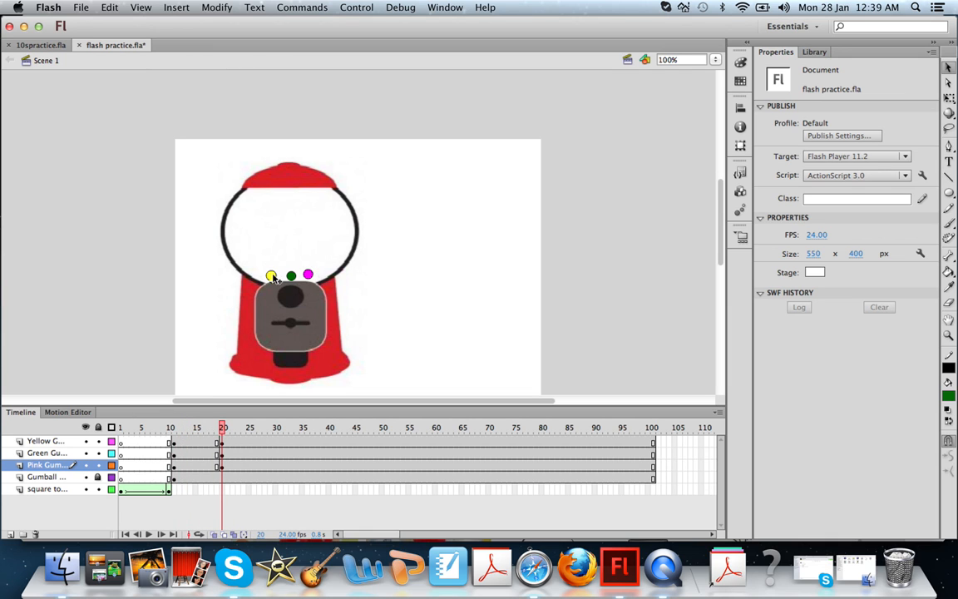
At frame 20, move the yellow gumball to the globe's upper left, the green to about X 193, Y 73, and the pink to about X 253, Y 151.
{"action": "left_click_drag", "start_coordinate": [271, 275], "coordinate": [245, 203]}
{"action": "left_click_drag", "start_coordinate": [292, 282], "coordinate": [308, 192]}
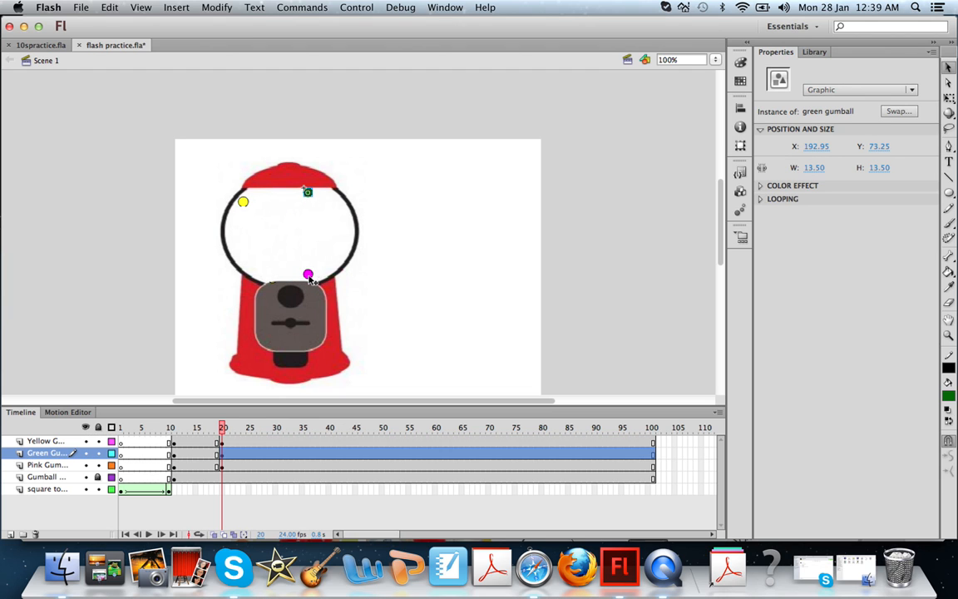
{"action": "left_click_drag", "start_coordinate": [309, 281], "coordinate": [350, 249]}
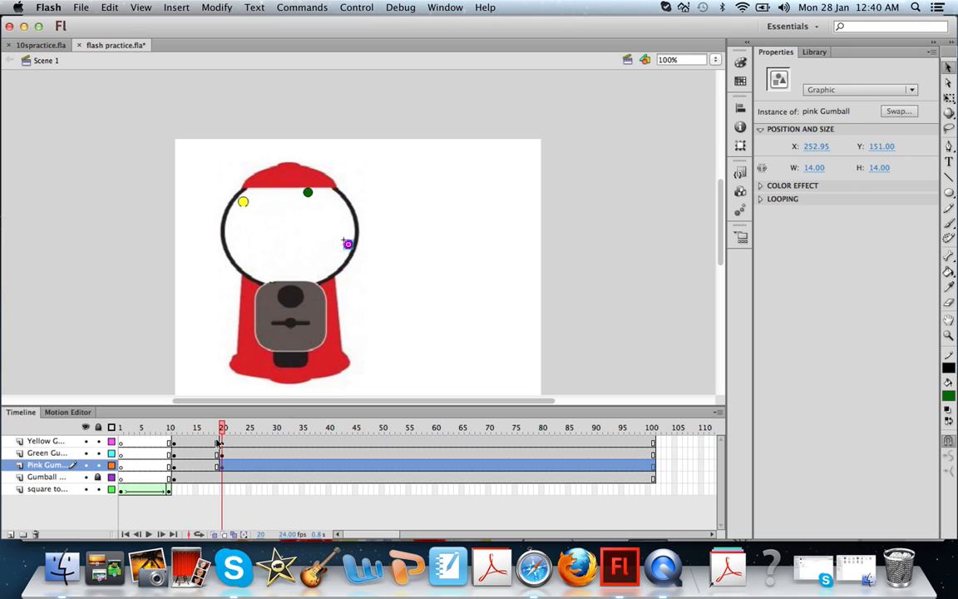
Insert keyframes at frame 30 on the Yellow Gumball, Green Gumball and Pink Gumball layers.
{"action": "left_click_drag", "start_coordinate": [222, 430], "coordinate": [278, 427]}
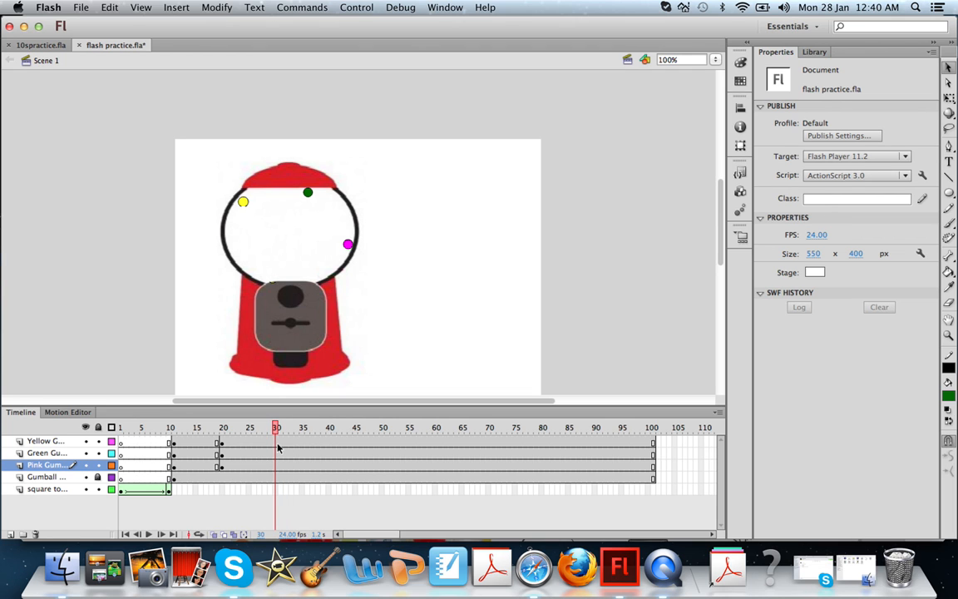
{"action": "left_click", "coordinate": [278, 444]}
{"action": "right_click", "coordinate": [278, 447]}
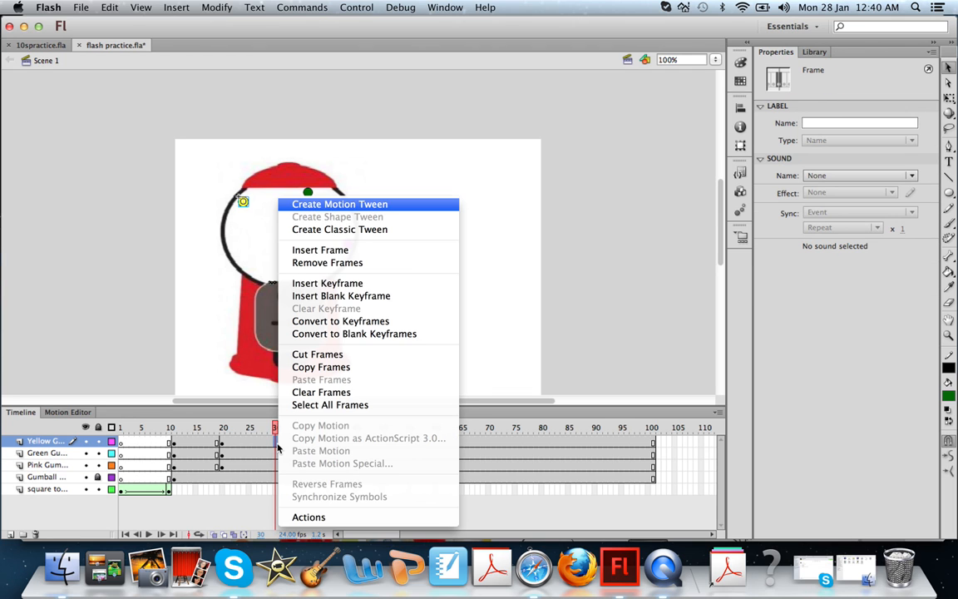
{"action": "left_click", "coordinate": [336, 285]}
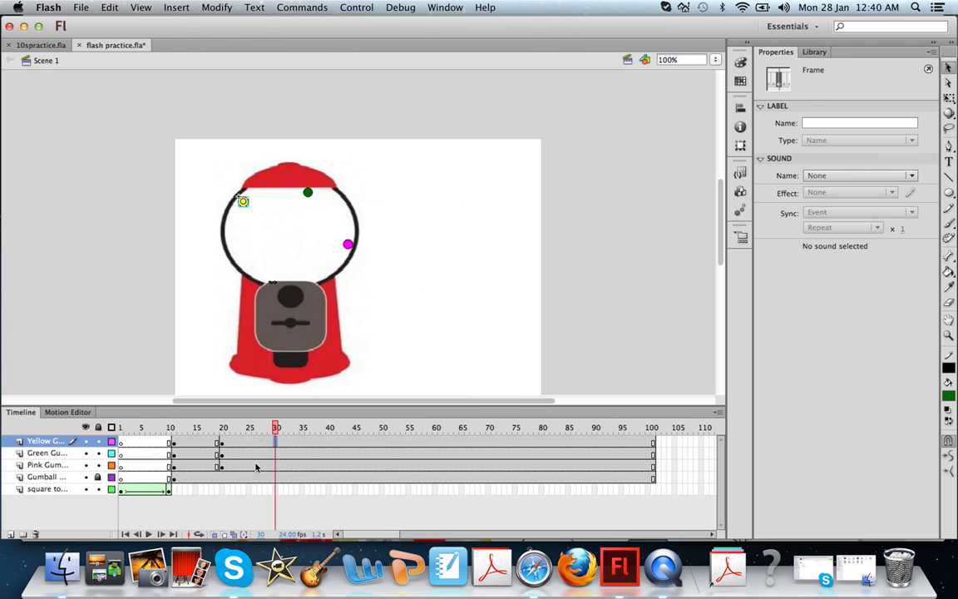
{"action": "right_click", "coordinate": [276, 453]}
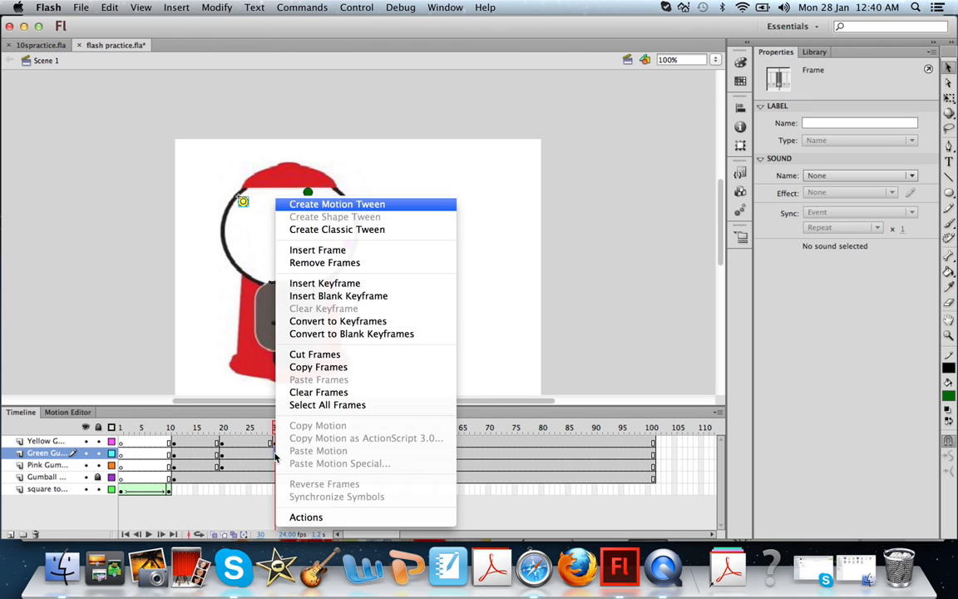
{"action": "left_click", "coordinate": [331, 280]}
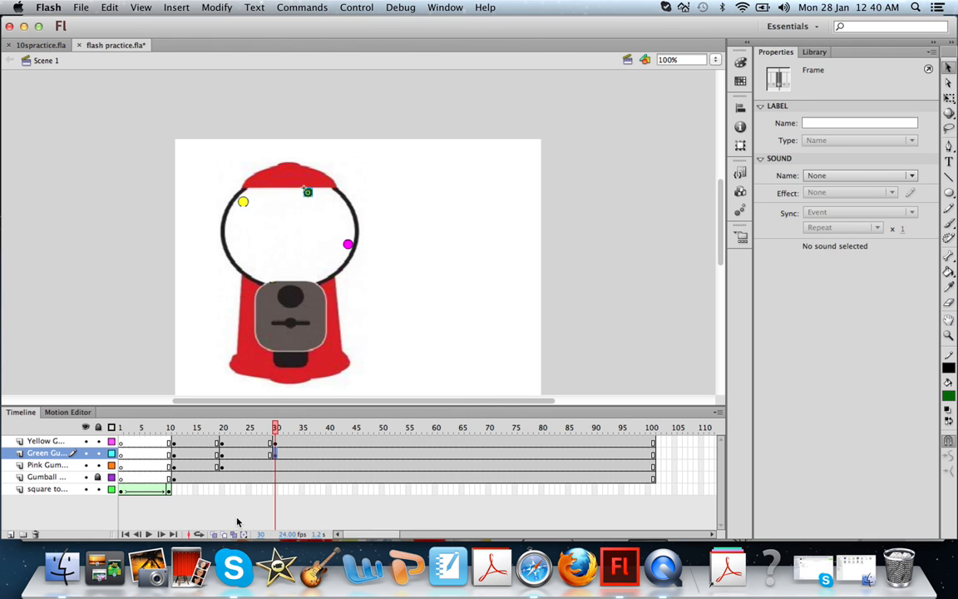
{"action": "right_click", "coordinate": [271, 465]}
{"action": "key", "text": "Escape"}
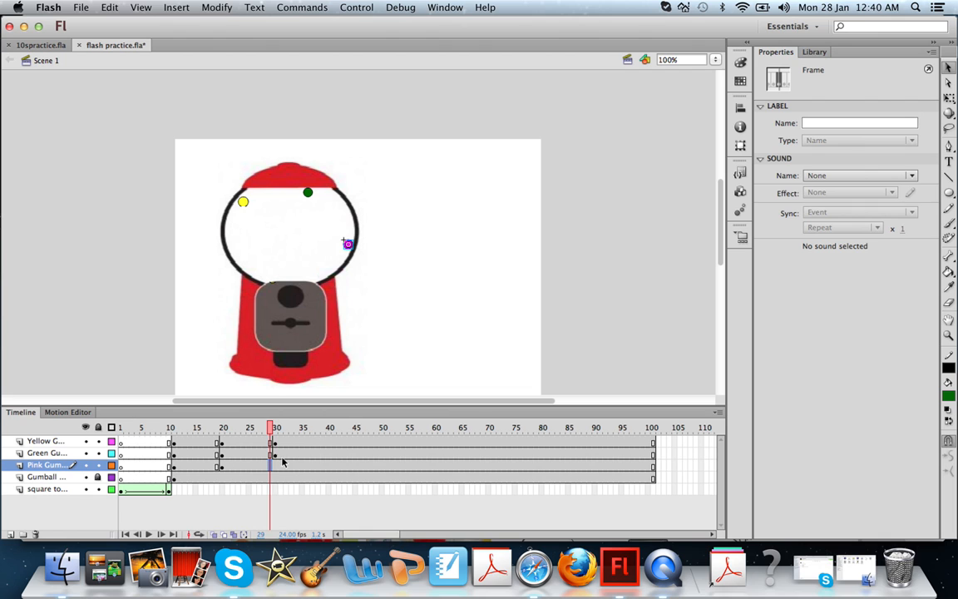
{"action": "right_click", "coordinate": [276, 466]}
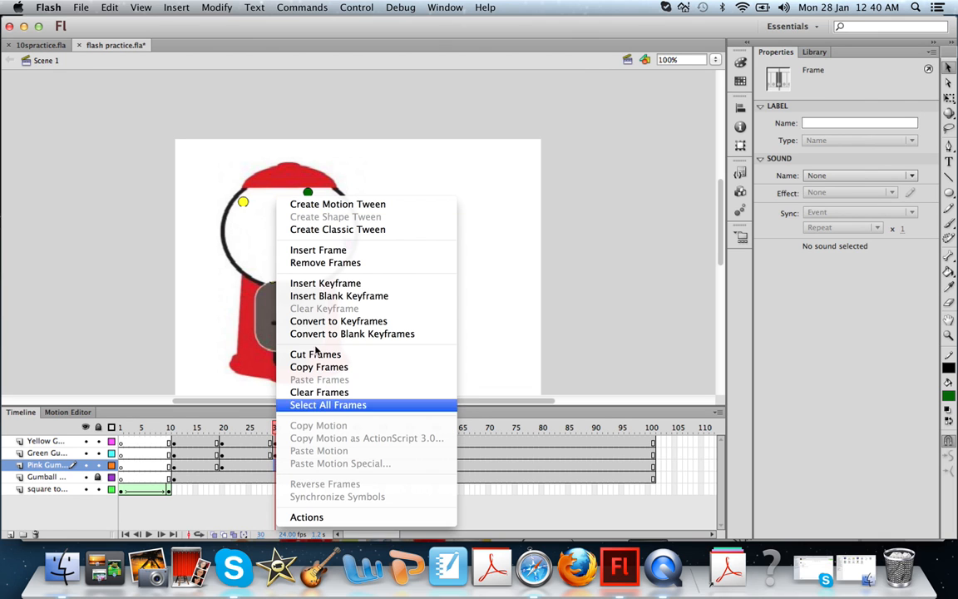
{"action": "left_click", "coordinate": [348, 288]}
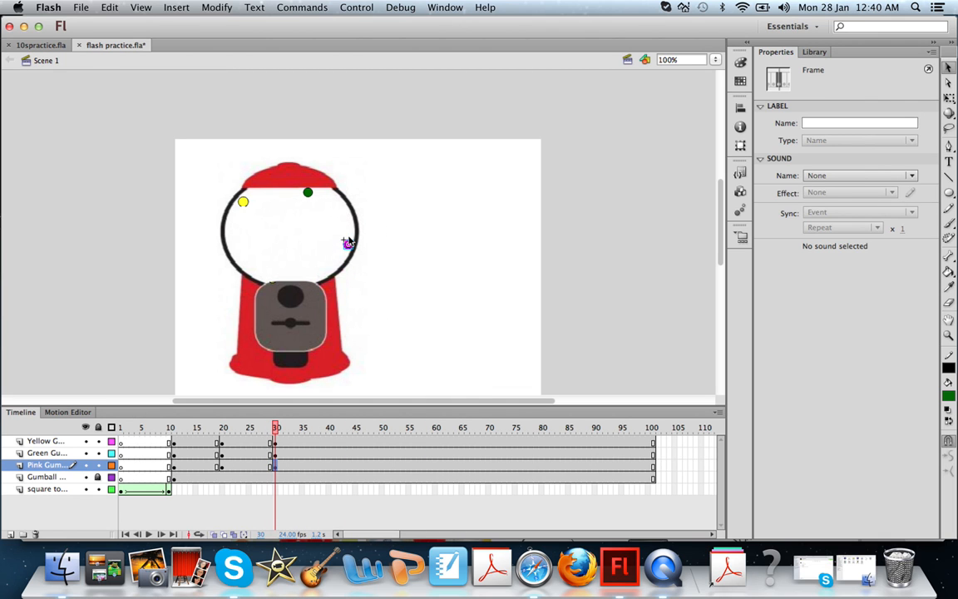
At frame 30, move the pink gumball to the globe's top centre, green to about X 255, Y 154, and yellow to about X 95, Y 179.
{"action": "mouse_move", "coordinate": [348, 242]}
{"action": "left_mouse_down"}
{"action": "mouse_move", "coordinate": [266, 192]}
{"action": "mouse_move", "coordinate": [325, 216]}
{"action": "mouse_move", "coordinate": [357, 254]}
{"action": "mouse_move", "coordinate": [350, 248]}
{"action": "left_mouse_up"}
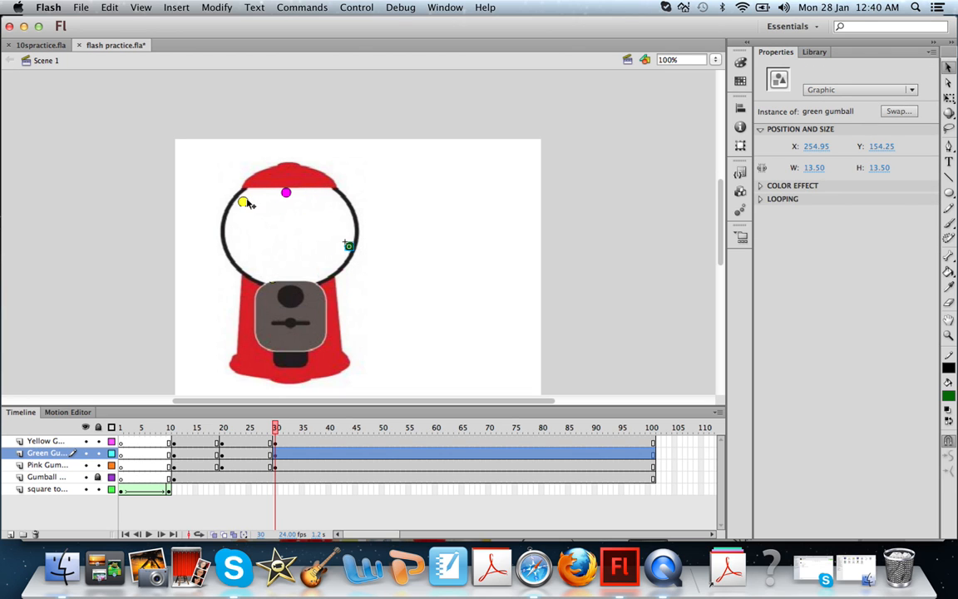
{"action": "left_click_drag", "start_coordinate": [242, 202], "coordinate": [245, 265]}
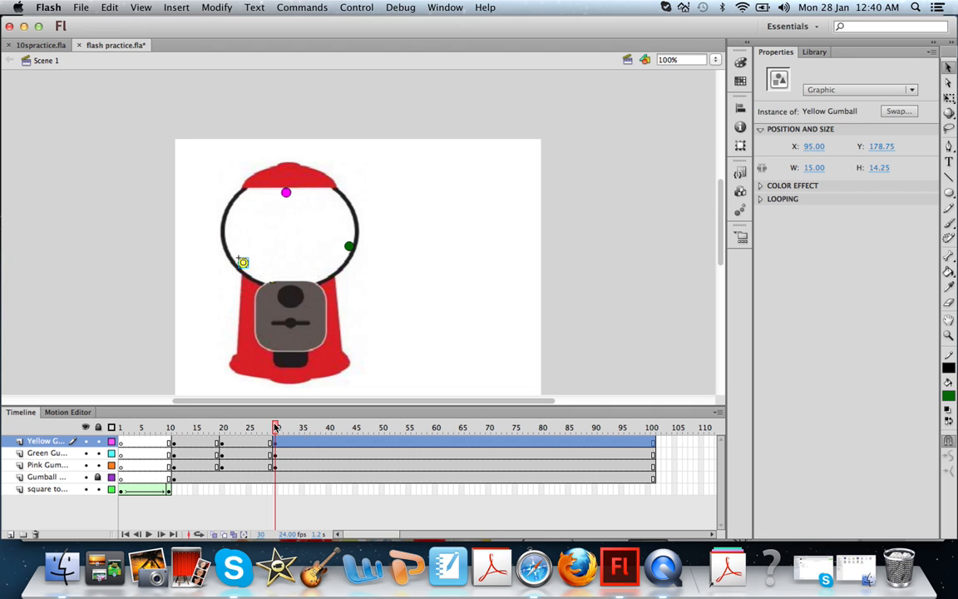
Go back to frame 26 and save the document with auto-recovery enabled.
{"action": "left_click_drag", "start_coordinate": [274, 427], "coordinate": [251, 431]}
{"action": "key", "text": "Return"}
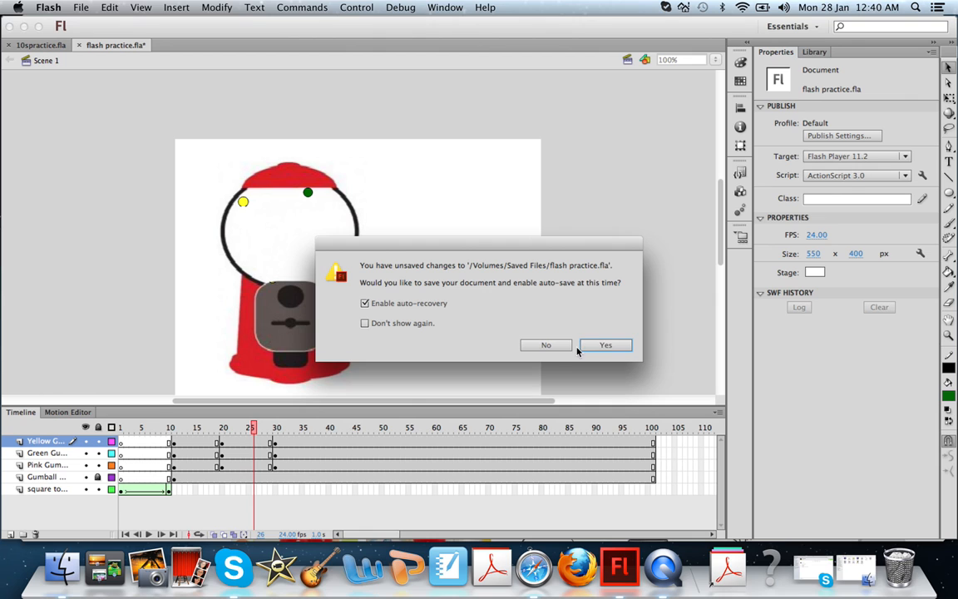
{"action": "left_click", "coordinate": [624, 345]}
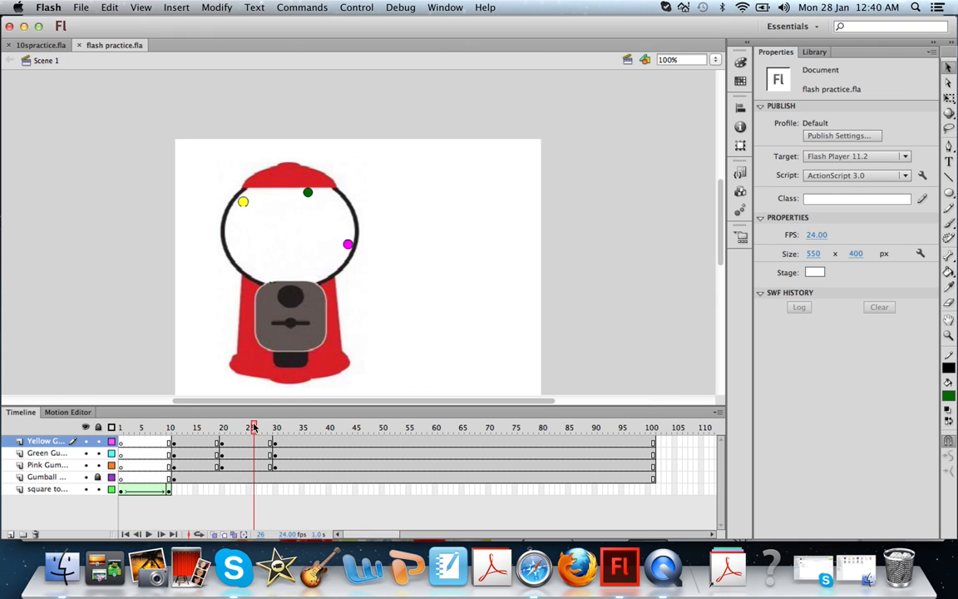
Try a classic tween between frames 20 and 30 on the Yellow Gumball layer and undo it.
{"action": "left_click_drag", "start_coordinate": [254, 426], "coordinate": [223, 431]}
{"action": "left_click", "coordinate": [223, 444]}
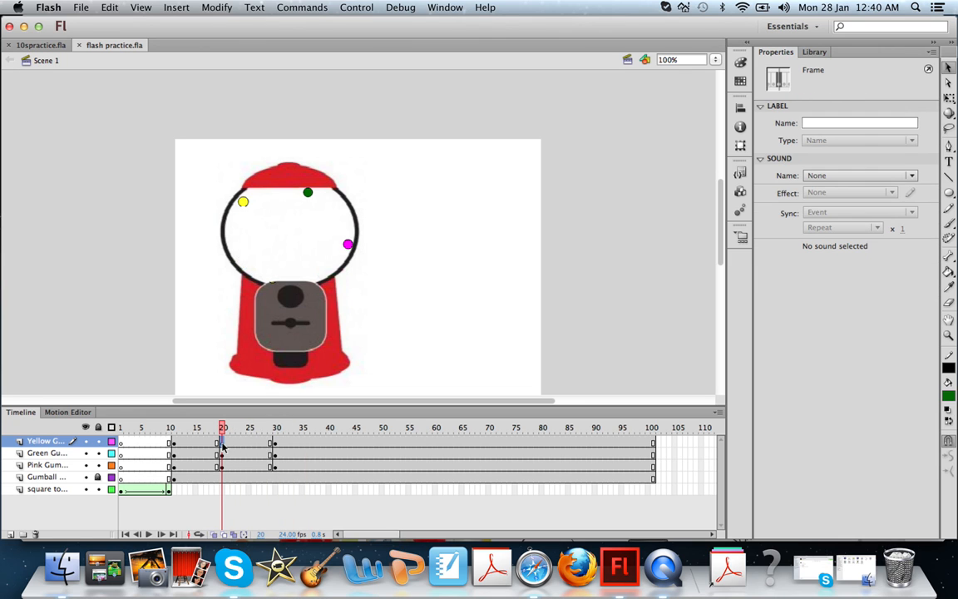
{"action": "left_click", "coordinate": [277, 445], "text": "shift"}
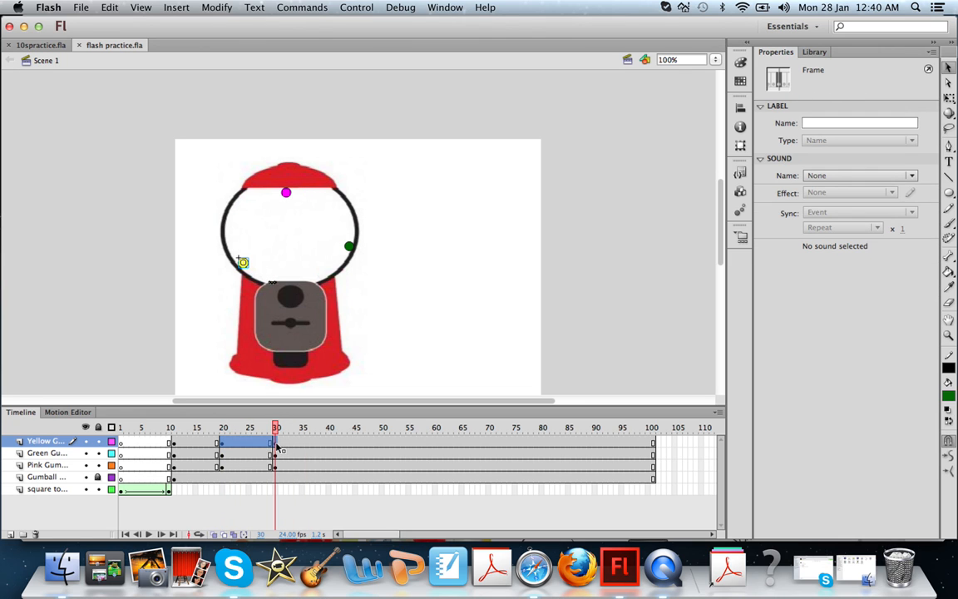
{"action": "right_click", "coordinate": [256, 450]}
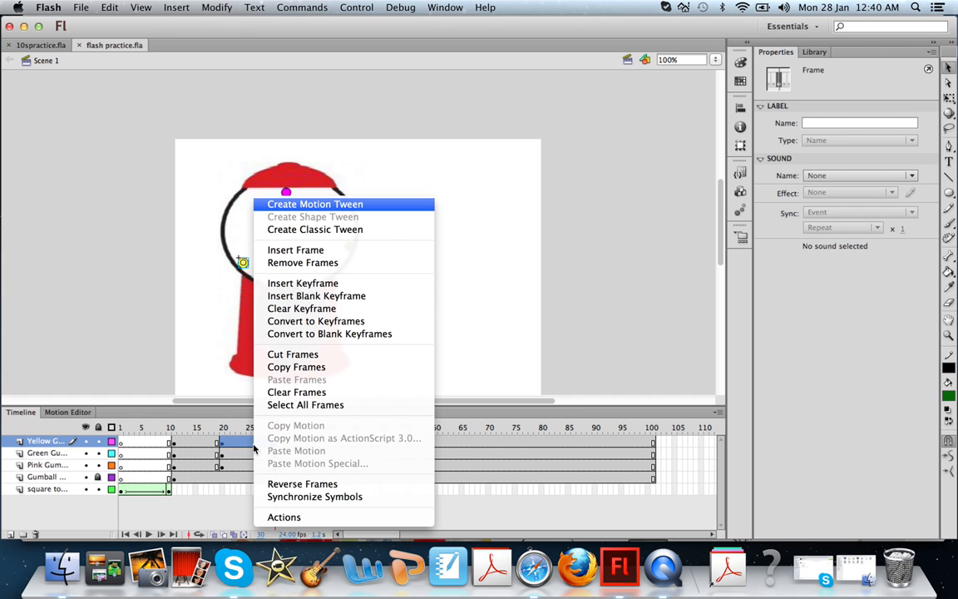
{"action": "left_click", "coordinate": [334, 230]}
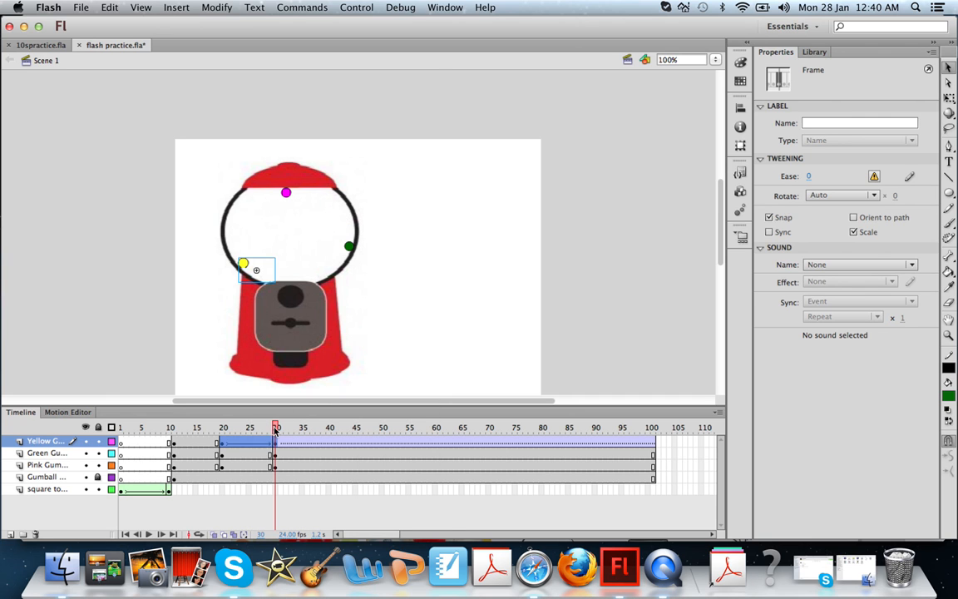
{"action": "left_click_drag", "start_coordinate": [276, 431], "coordinate": [454, 447]}
{"action": "key", "text": "super+z"}
{"action": "key", "text": "super+z"}
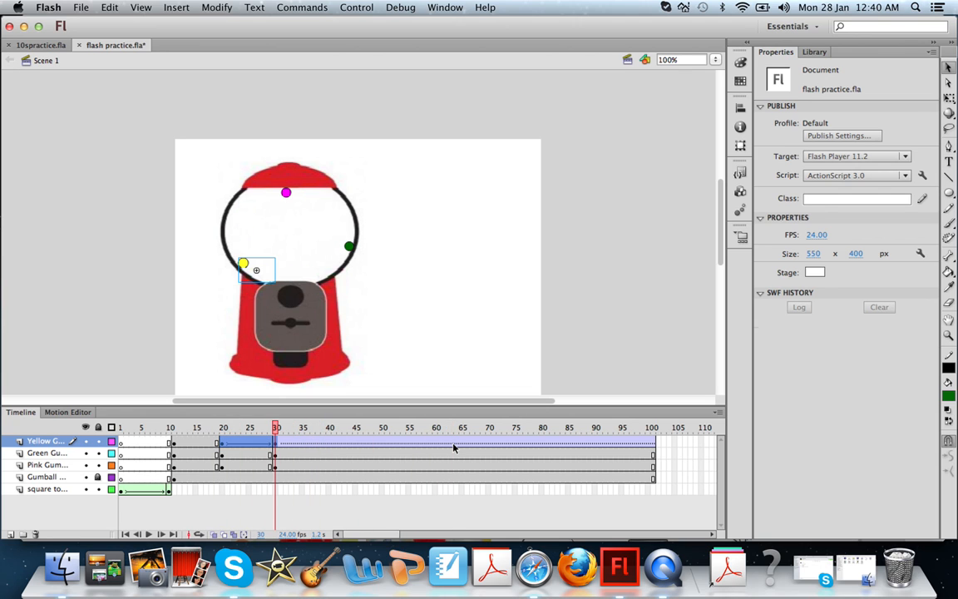
Insert keyframes at frame 41 on the Yellow Gumball, Green Gumball and Pink Gumball layers.
{"action": "left_click", "coordinate": [330, 442]}
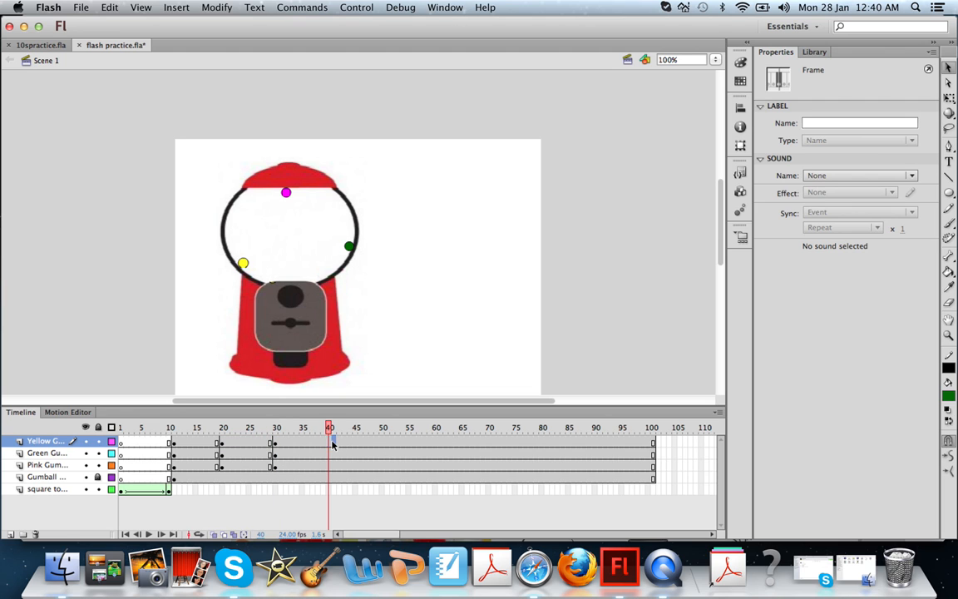
{"action": "left_click", "coordinate": [333, 442]}
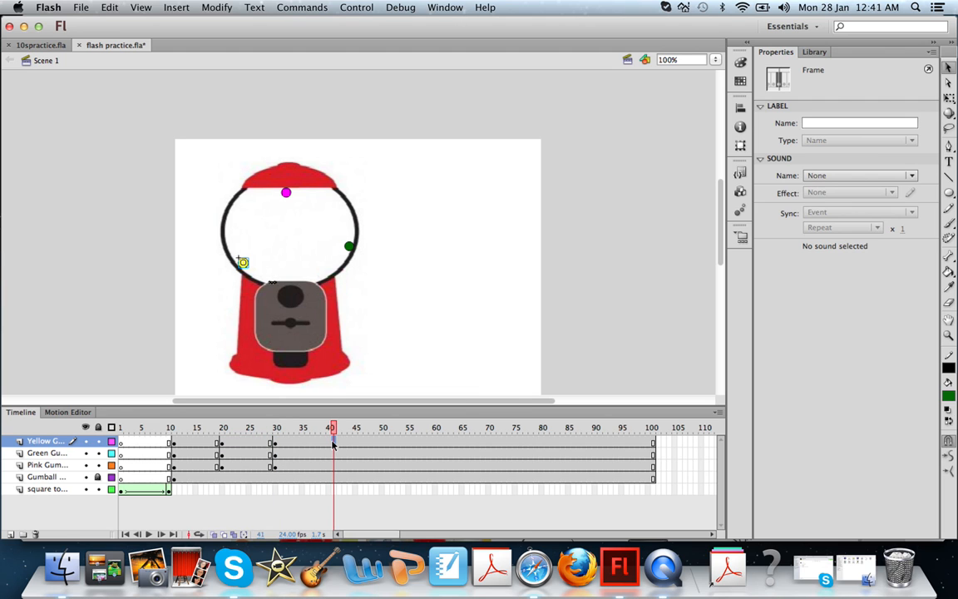
{"action": "right_click", "coordinate": [332, 445]}
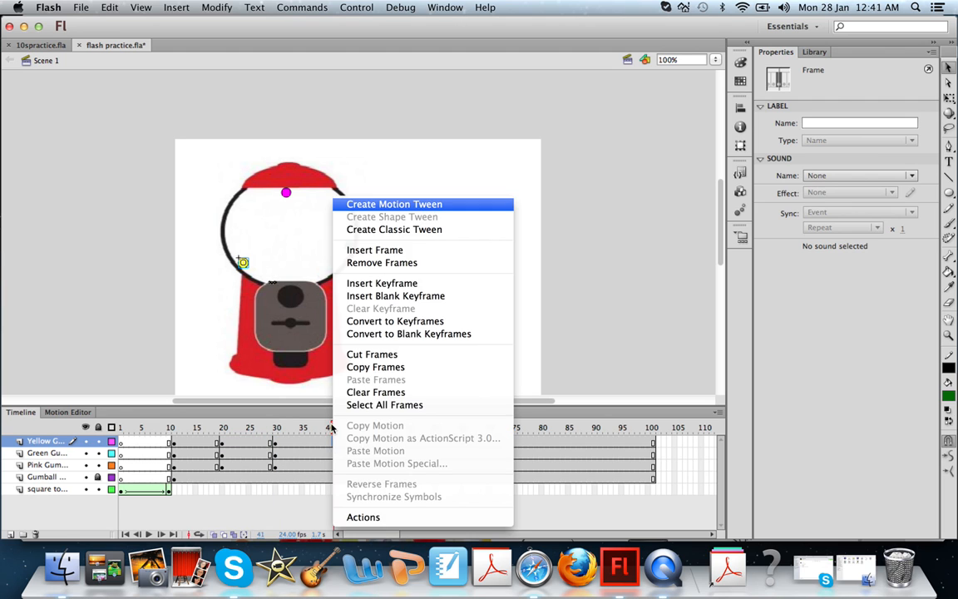
{"action": "left_click", "coordinate": [394, 284]}
{"action": "right_click", "coordinate": [334, 455]}
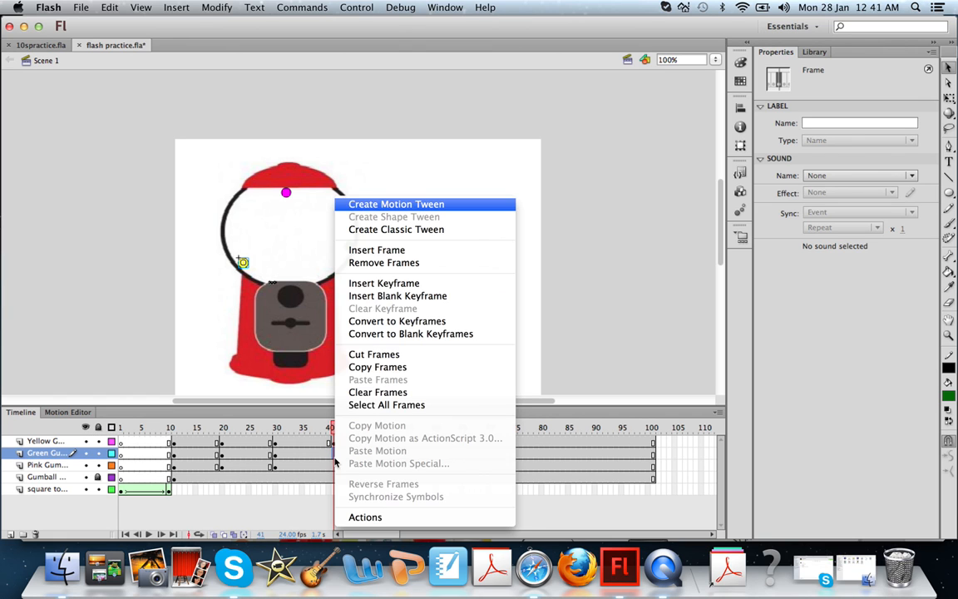
{"action": "left_click", "coordinate": [391, 283]}
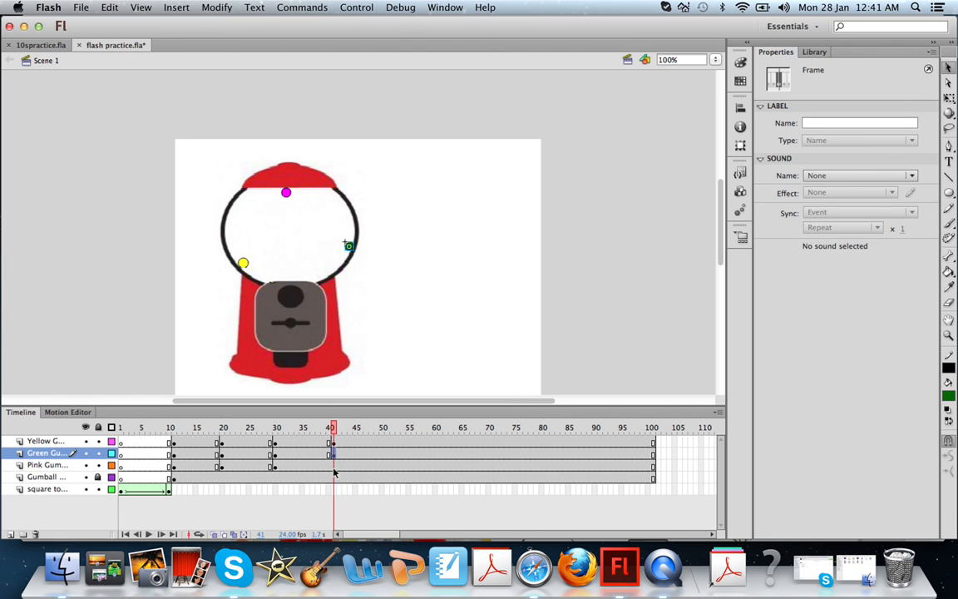
{"action": "right_click", "coordinate": [334, 466]}
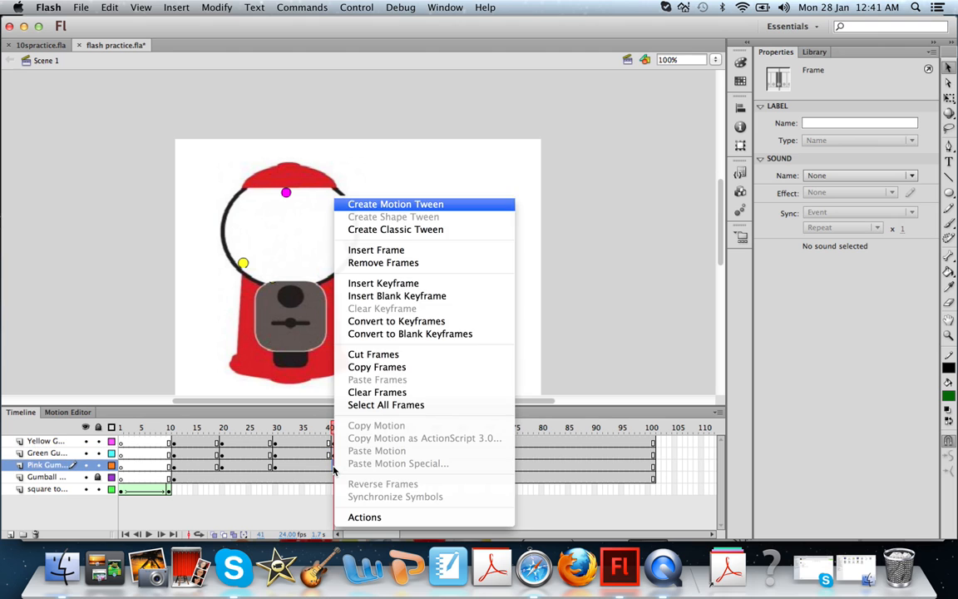
{"action": "left_click", "coordinate": [388, 284]}
At frame 41, move the pink gumball to the globe's bottom, yellow to about X 190, Y 75, and green to about X 76, Y 134.
{"action": "left_click_drag", "start_coordinate": [287, 194], "coordinate": [311, 196]}
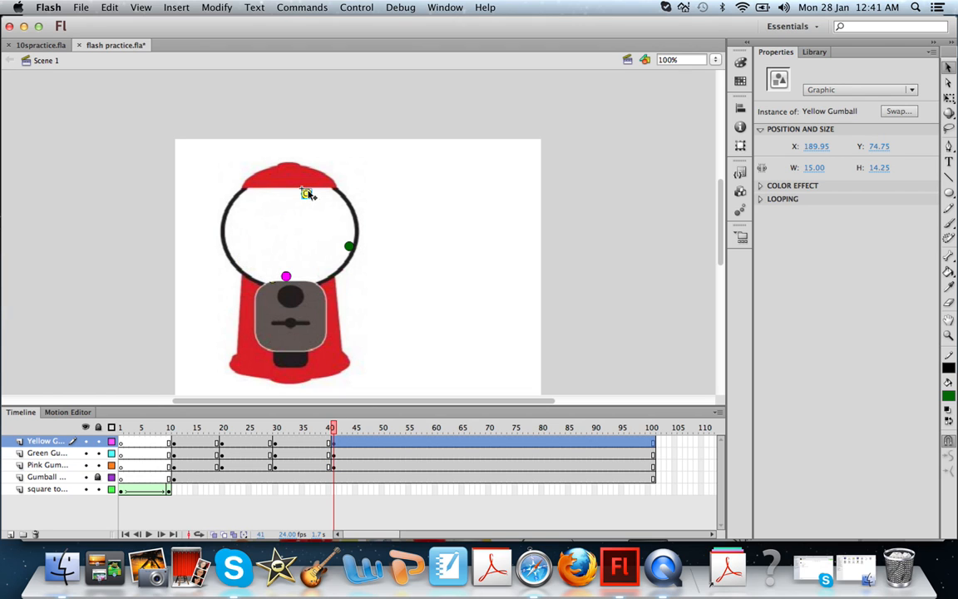
{"action": "left_click_drag", "start_coordinate": [351, 253], "coordinate": [233, 238]}
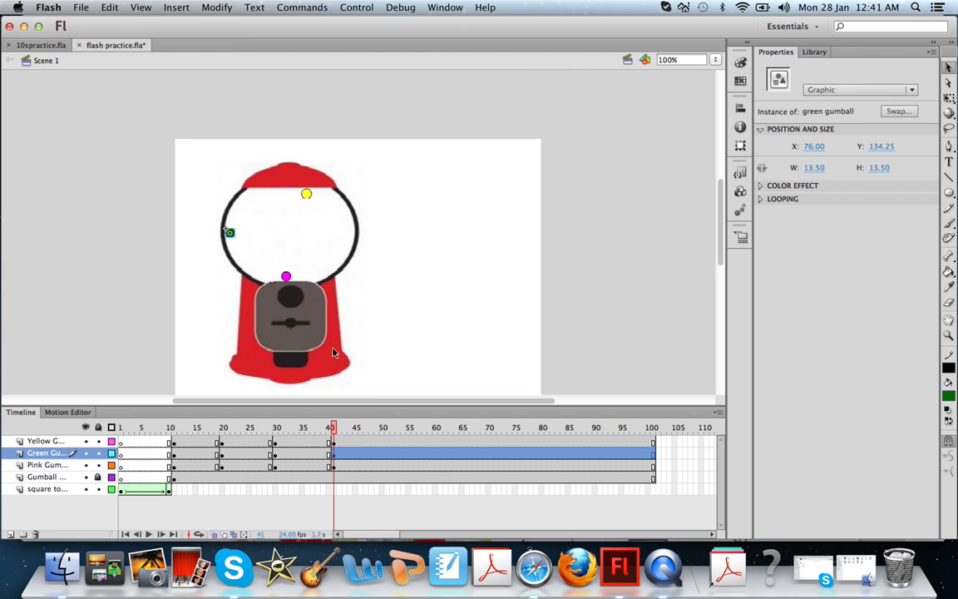
Insert keyframes at frame 51 on the Yellow Gumball, Green Gumball and Pink Gumball layers.
{"action": "left_click", "coordinate": [386, 441]}
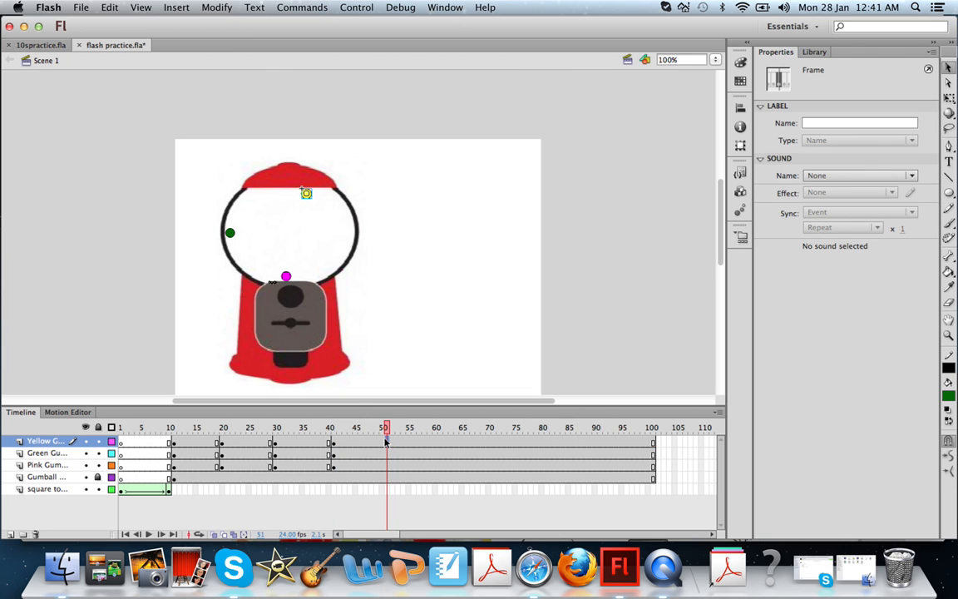
{"action": "right_click", "coordinate": [386, 441]}
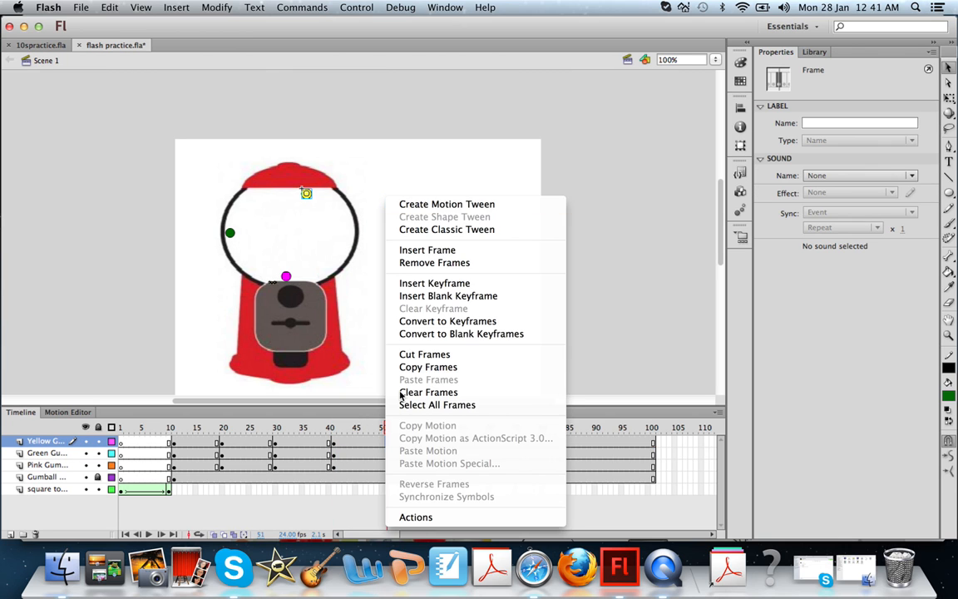
{"action": "left_click", "coordinate": [434, 280]}
{"action": "right_click", "coordinate": [388, 457]}
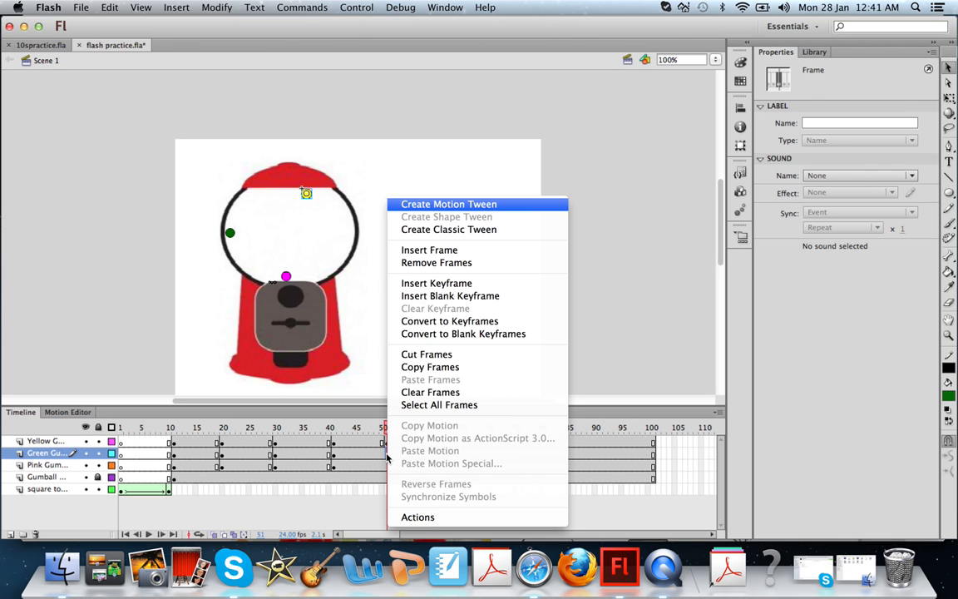
{"action": "left_click", "coordinate": [455, 284]}
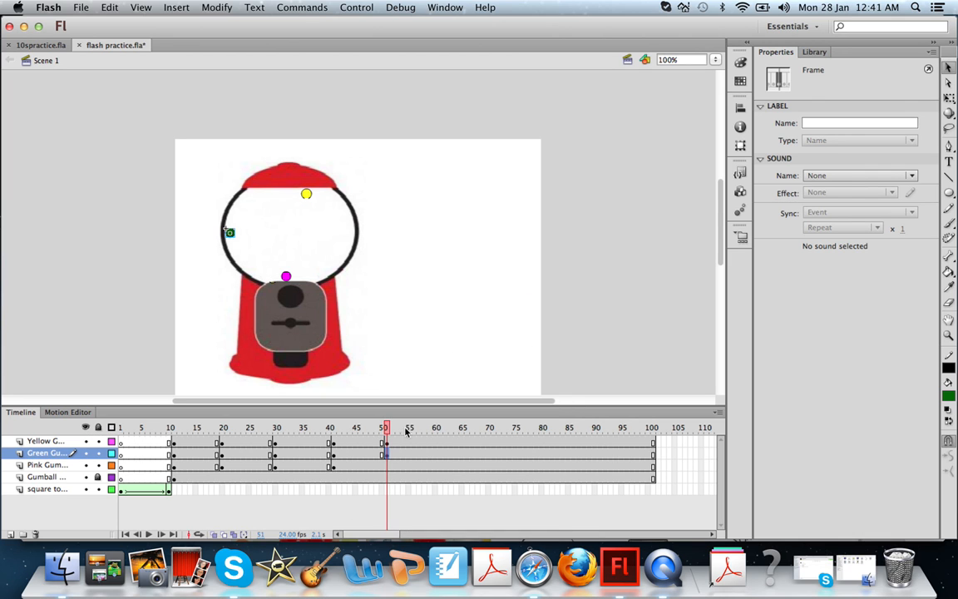
{"action": "right_click", "coordinate": [388, 470]}
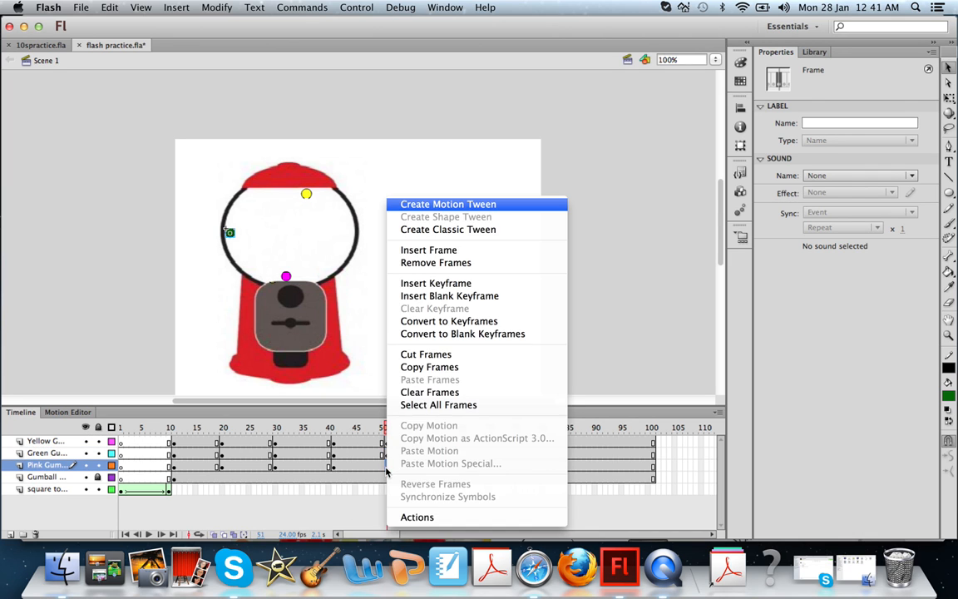
{"action": "left_click", "coordinate": [449, 281]}
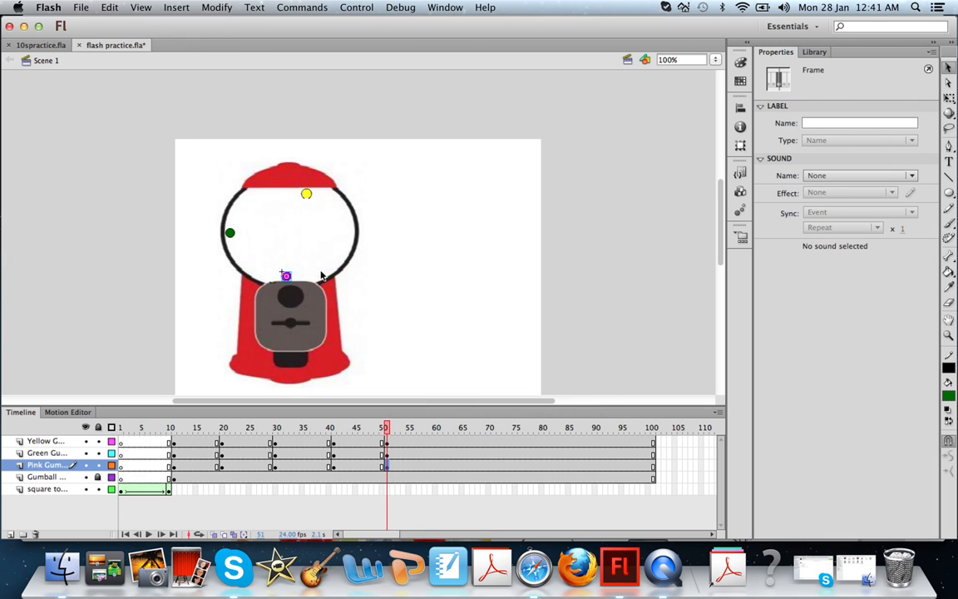
At frame 51, move the pink gumball into the dispenser slot at about X 160, Y 323, and the yellow one to about X 250, Y 140.
{"action": "left_click_drag", "start_coordinate": [293, 278], "coordinate": [293, 359]}
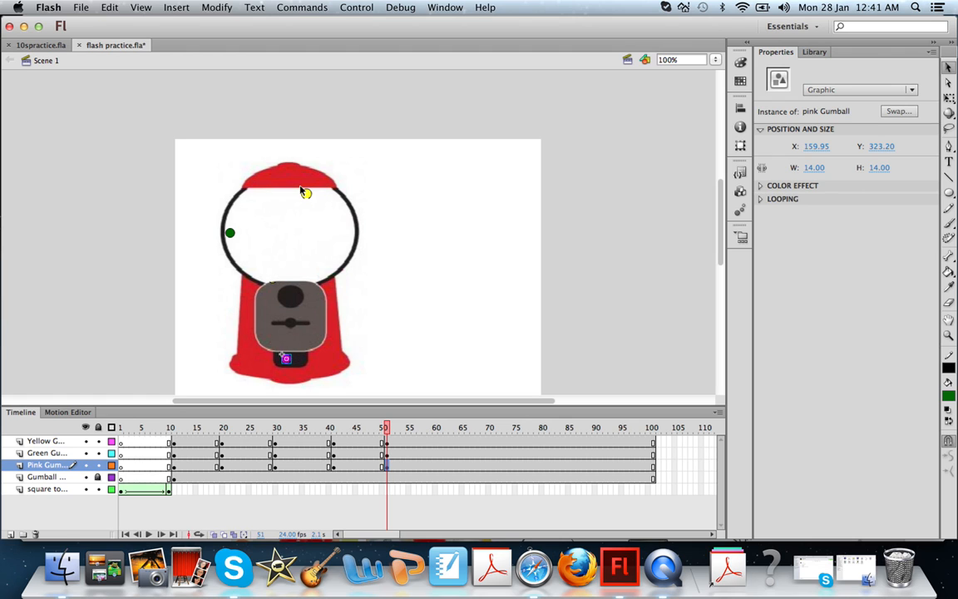
{"action": "left_click_drag", "start_coordinate": [309, 197], "coordinate": [350, 239]}
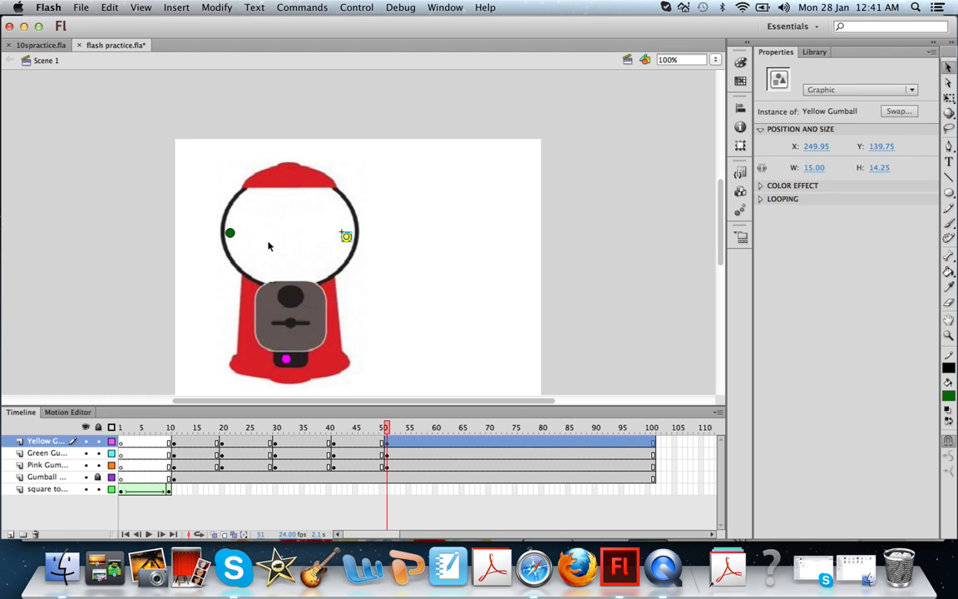
At frame 51, move the green gumball just below the yellow one, to about X 251, Y 154.
{"action": "left_click_drag", "start_coordinate": [237, 239], "coordinate": [356, 252]}
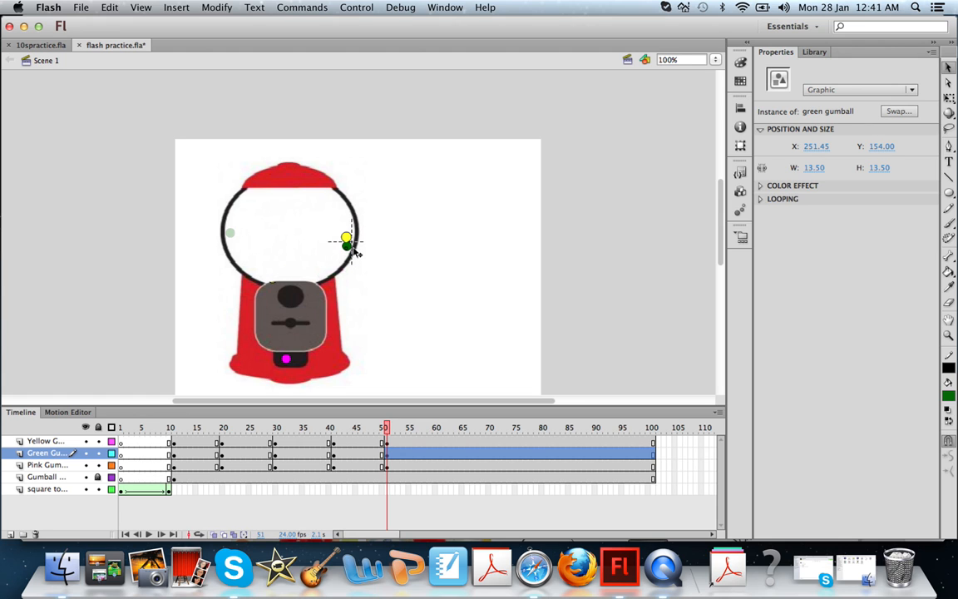
Insert keyframes at frame 61 on the Yellow Gumball, Green Gumball and Pink Gumball layers.
{"action": "left_click_drag", "start_coordinate": [385, 428], "coordinate": [439, 429]}
{"action": "right_click", "coordinate": [439, 442]}
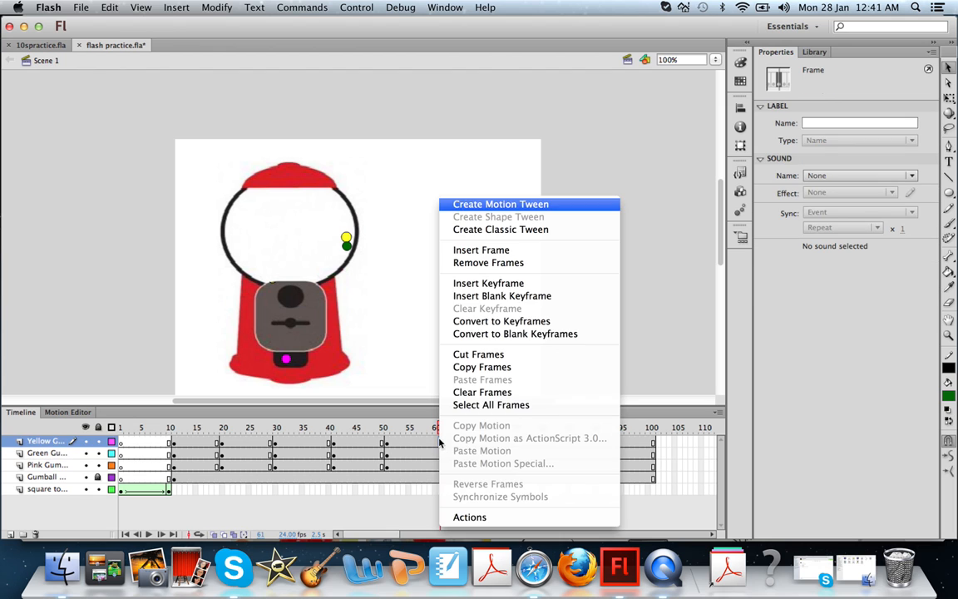
{"action": "left_click", "coordinate": [489, 284]}
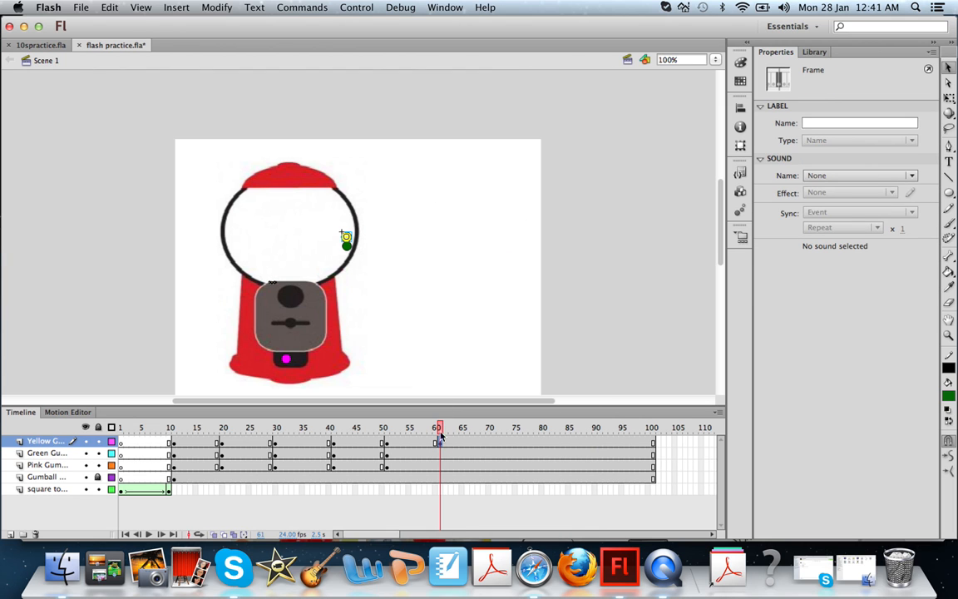
{"action": "right_click", "coordinate": [439, 454]}
{"action": "left_click", "coordinate": [491, 284]}
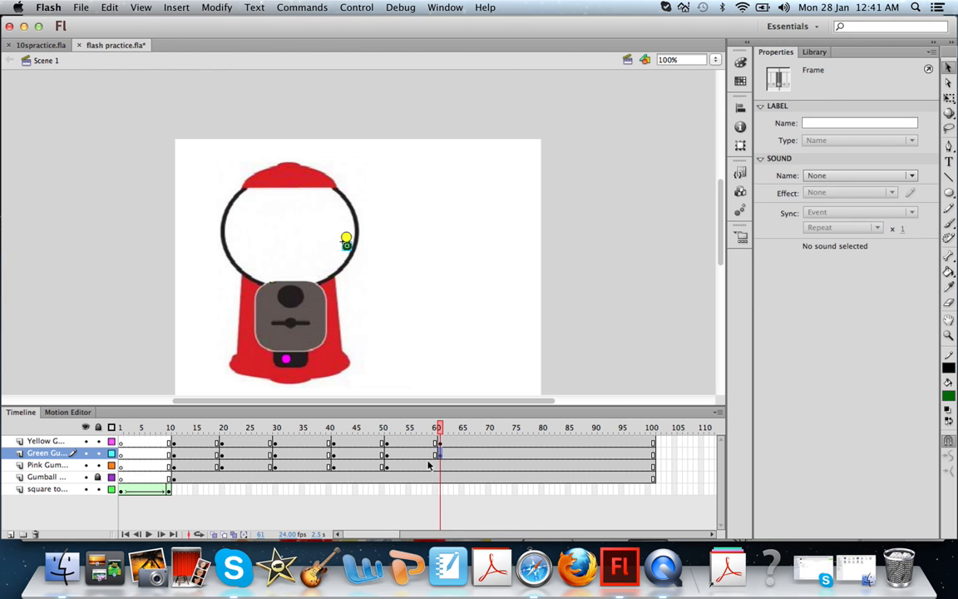
{"action": "right_click", "coordinate": [442, 467]}
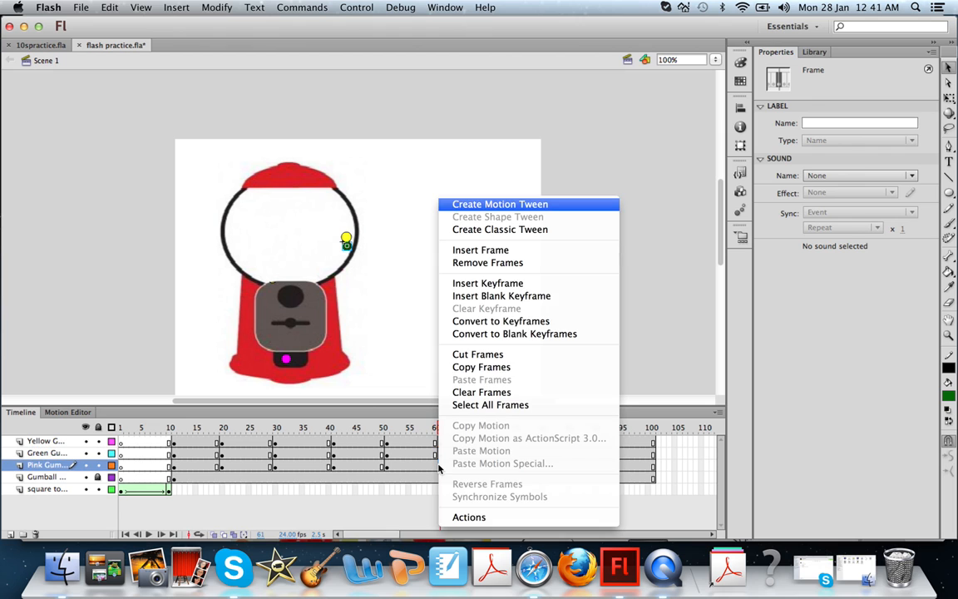
{"action": "left_click", "coordinate": [466, 283]}
At frame 61, move the pink gumball out beside the machine's base, yellow to about X 167, Y 197, and green to about X 142, Y 73.
{"action": "left_click_drag", "start_coordinate": [287, 360], "coordinate": [392, 370]}
{"action": "left_click_drag", "start_coordinate": [348, 241], "coordinate": [291, 279]}
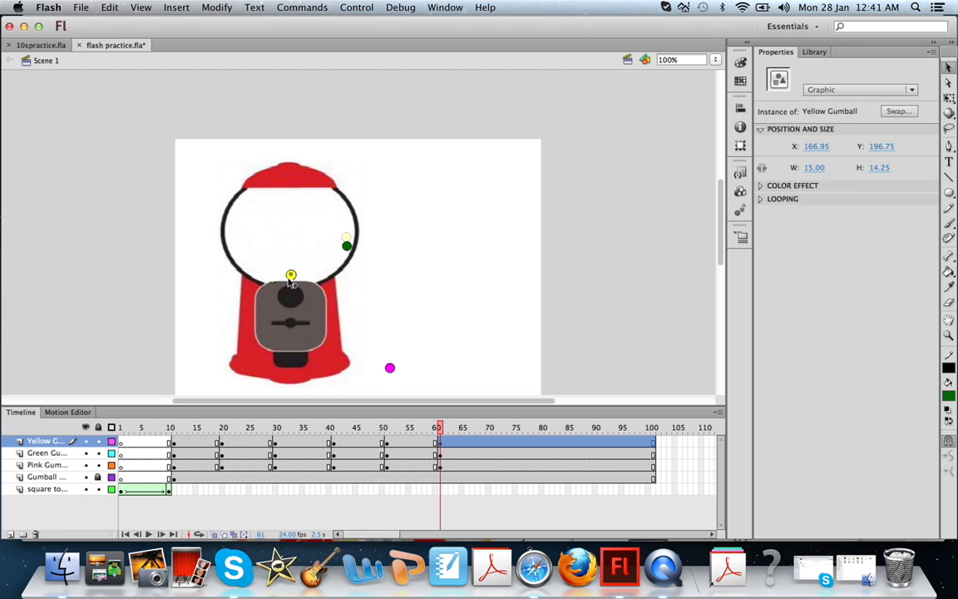
{"action": "left_click_drag", "start_coordinate": [346, 245], "coordinate": [277, 197]}
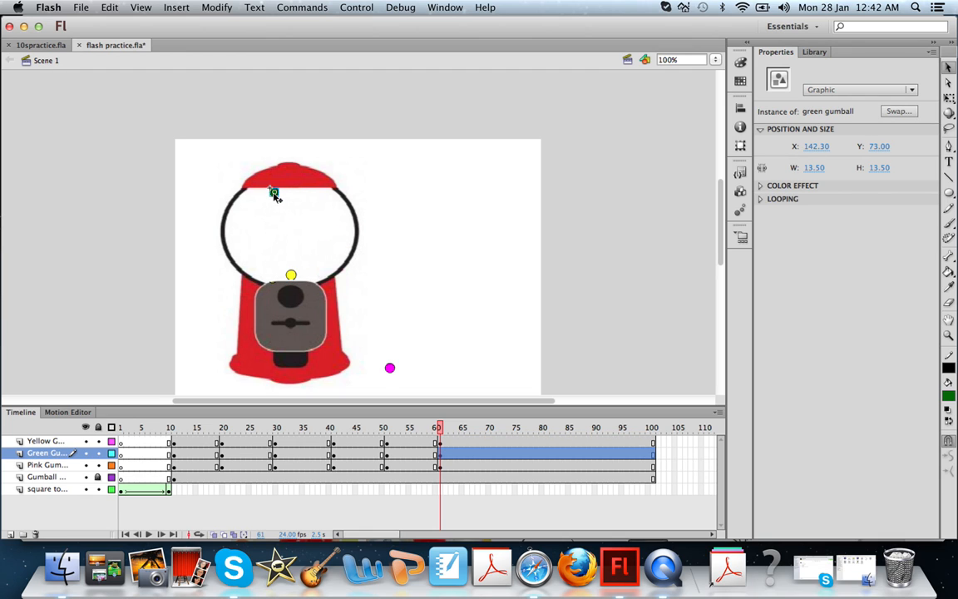
Insert keyframes at frame 71 on the Yellow Gumball, Green Gumball and Pink Gumball layers.
{"action": "left_click", "coordinate": [492, 441]}
{"action": "right_click", "coordinate": [493, 441]}
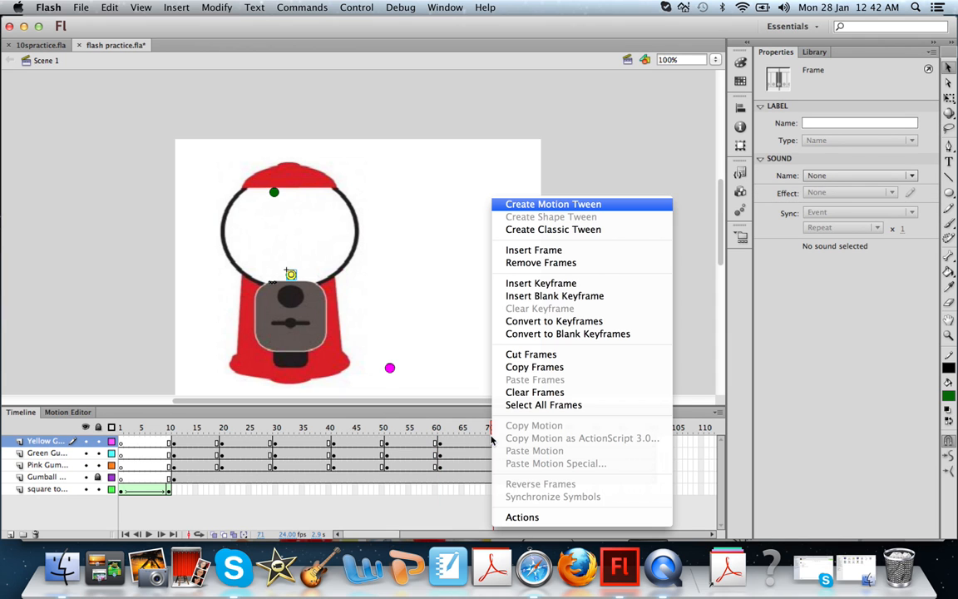
{"action": "left_click", "coordinate": [542, 284]}
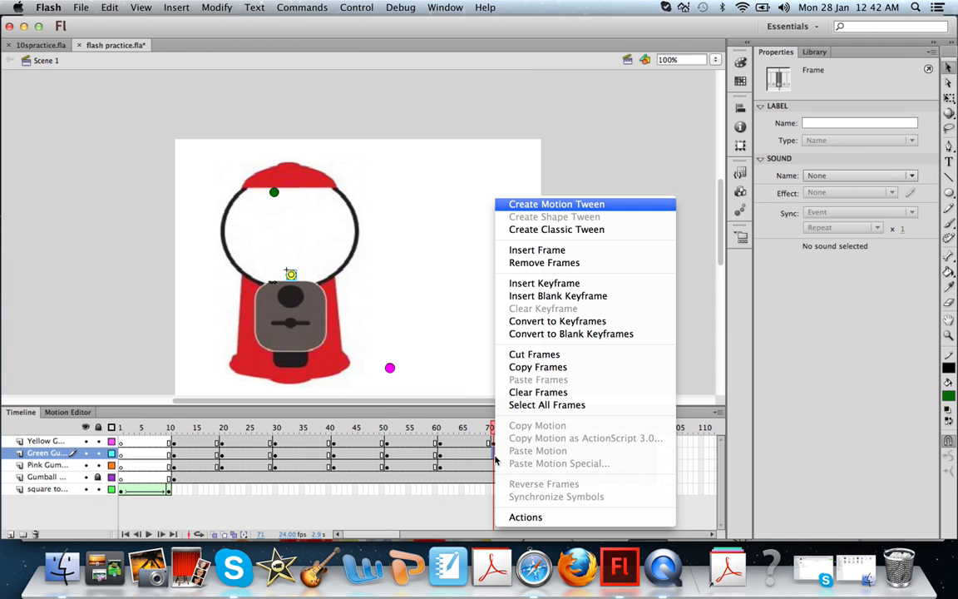
{"action": "left_click", "coordinate": [544, 283]}
{"action": "right_click", "coordinate": [493, 467]}
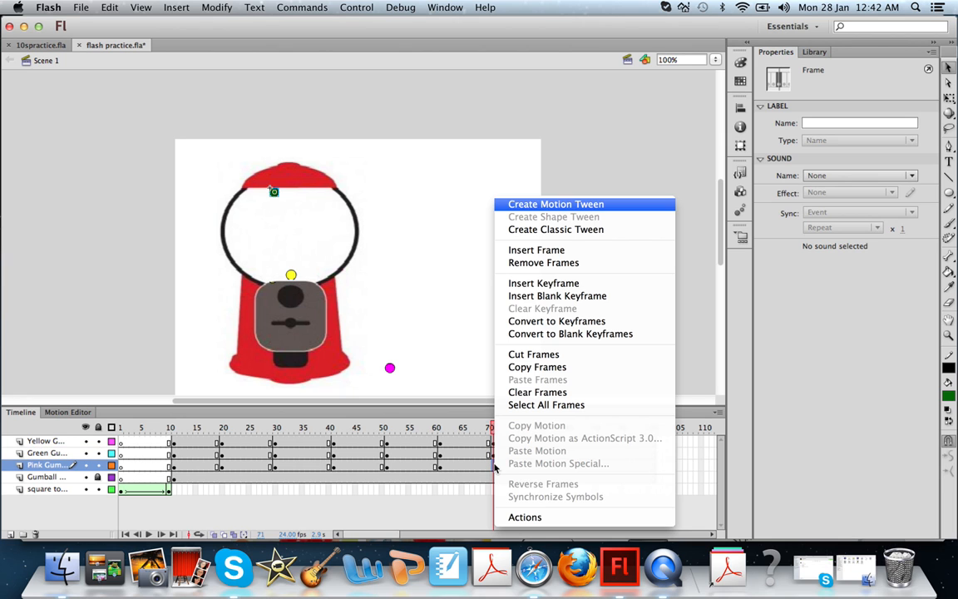
{"action": "left_click", "coordinate": [545, 281]}
At frame 71, move pink to about X 458, Y 337, yellow into the dispenser slot, and green to about X 167, Y 202.
{"action": "left_click_drag", "start_coordinate": [390, 368], "coordinate": [485, 368]}
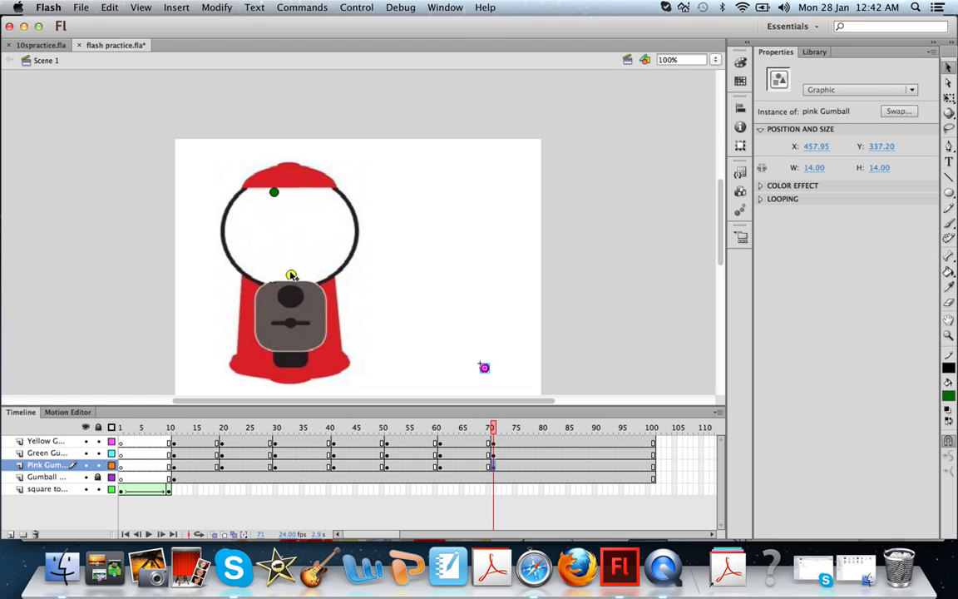
{"action": "left_click_drag", "start_coordinate": [291, 276], "coordinate": [290, 359]}
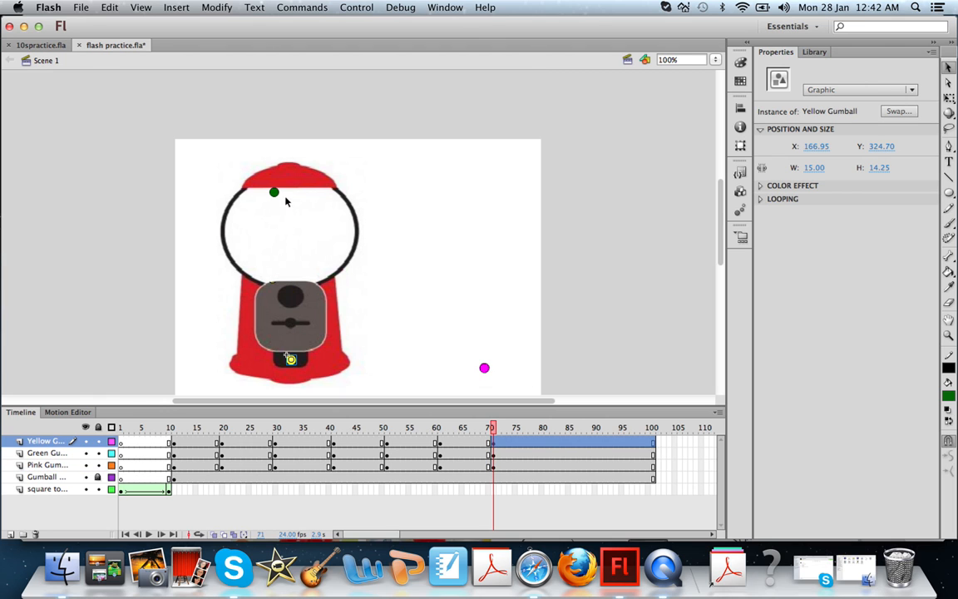
{"action": "left_click_drag", "start_coordinate": [277, 195], "coordinate": [292, 282]}
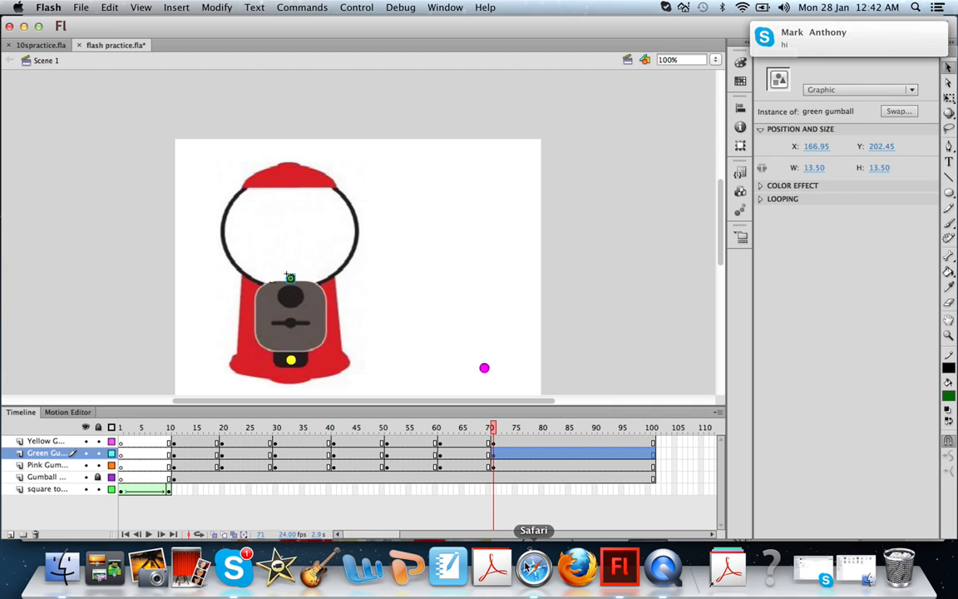
{"action": "left_click", "coordinate": [544, 445]}
{"action": "left_click", "coordinate": [544, 443]}
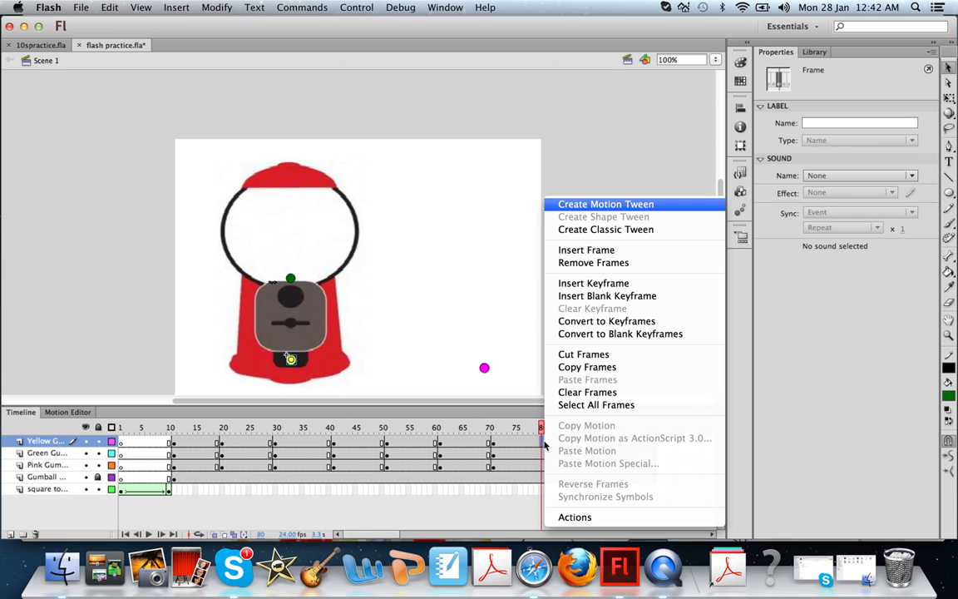
{"action": "right_click", "coordinate": [544, 444]}
{"action": "left_click", "coordinate": [592, 266]}
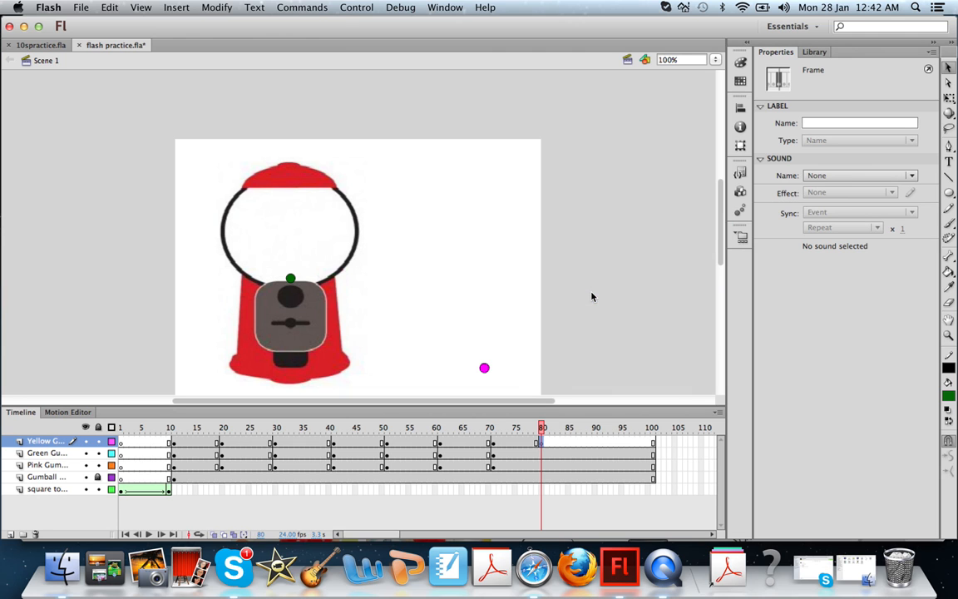
{"action": "key", "text": "super+z"}
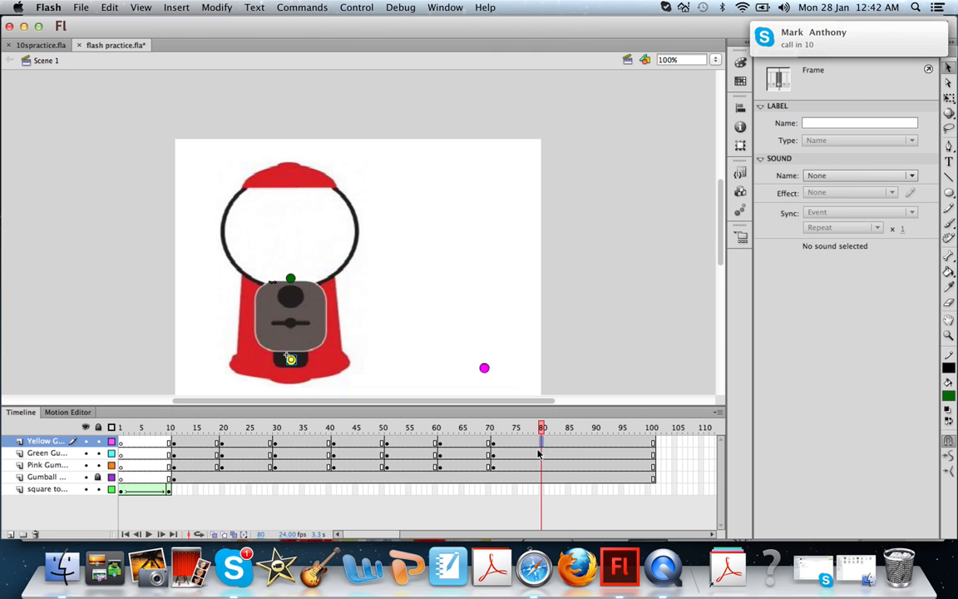
Insert keyframes at frame 80 on the Yellow Gumball, Green Gumball and Pink Gumball layers.
{"action": "right_click", "coordinate": [539, 453]}
{"action": "left_click", "coordinate": [574, 280]}
{"action": "left_click", "coordinate": [538, 453]}
{"action": "right_click", "coordinate": [538, 453]}
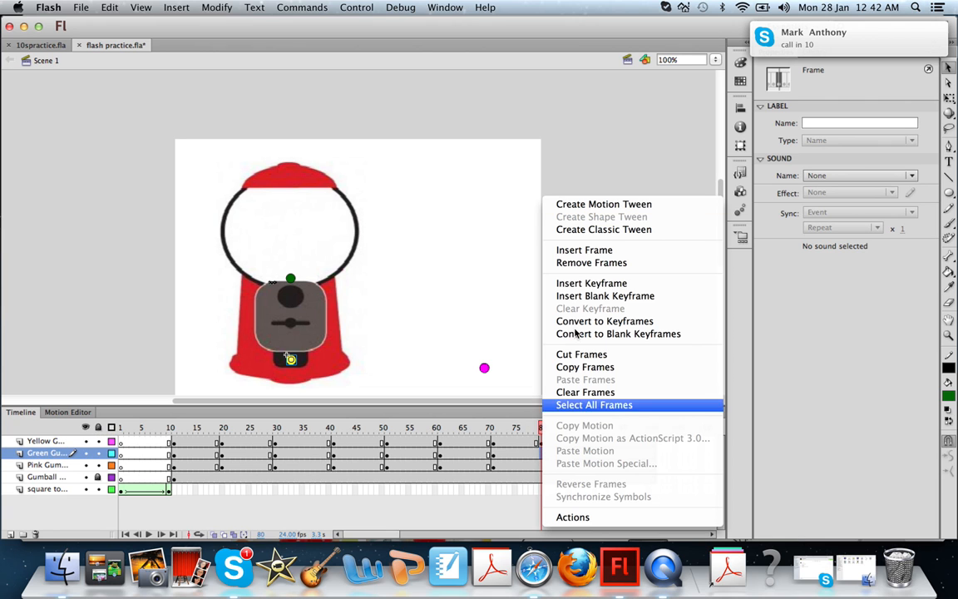
{"action": "left_click", "coordinate": [605, 287]}
{"action": "right_click", "coordinate": [538, 465]}
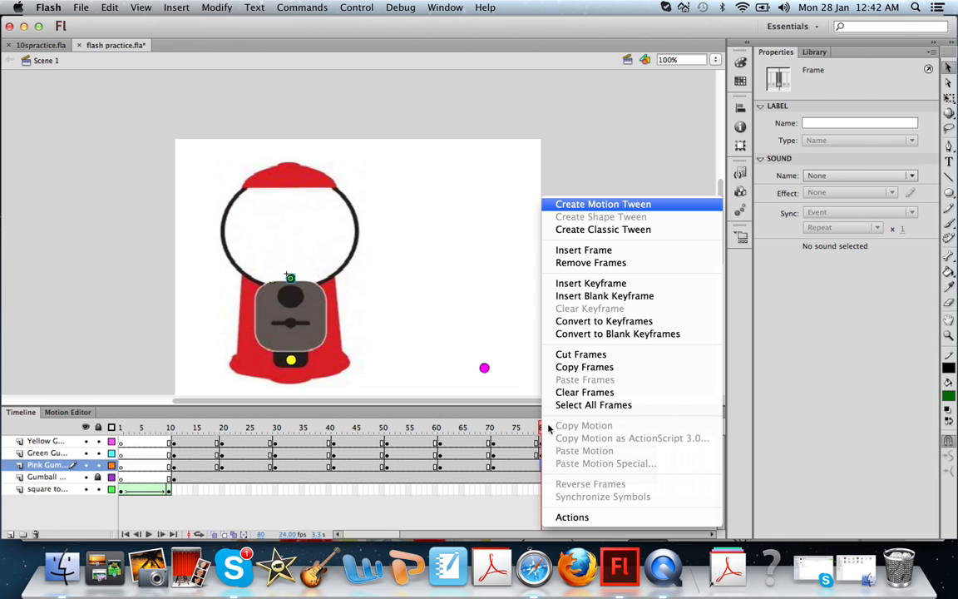
{"action": "left_click", "coordinate": [598, 286]}
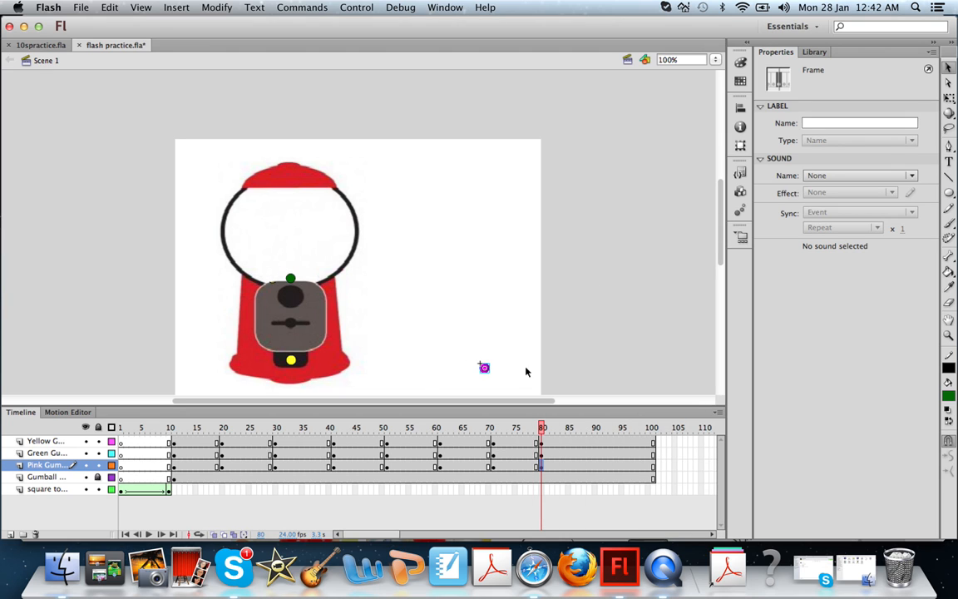
At frame 80, move pink to about X 533, Y 337, yellow to about X 340, Y 337, and green into the dispenser slot.
{"action": "left_click_drag", "start_coordinate": [487, 369], "coordinate": [533, 368]}
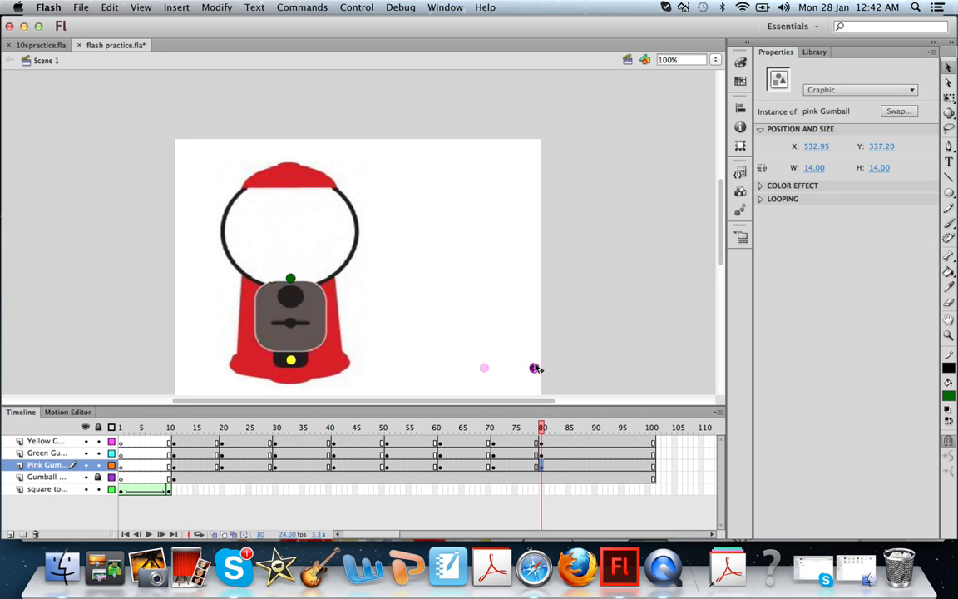
{"action": "left_click_drag", "start_coordinate": [301, 363], "coordinate": [416, 371]}
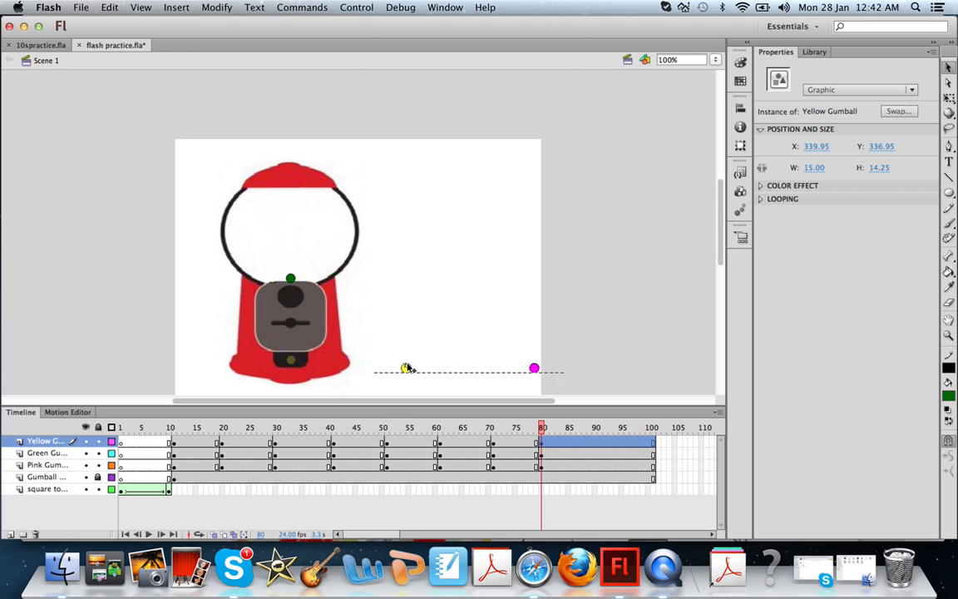
{"action": "left_click_drag", "start_coordinate": [292, 284], "coordinate": [296, 364]}
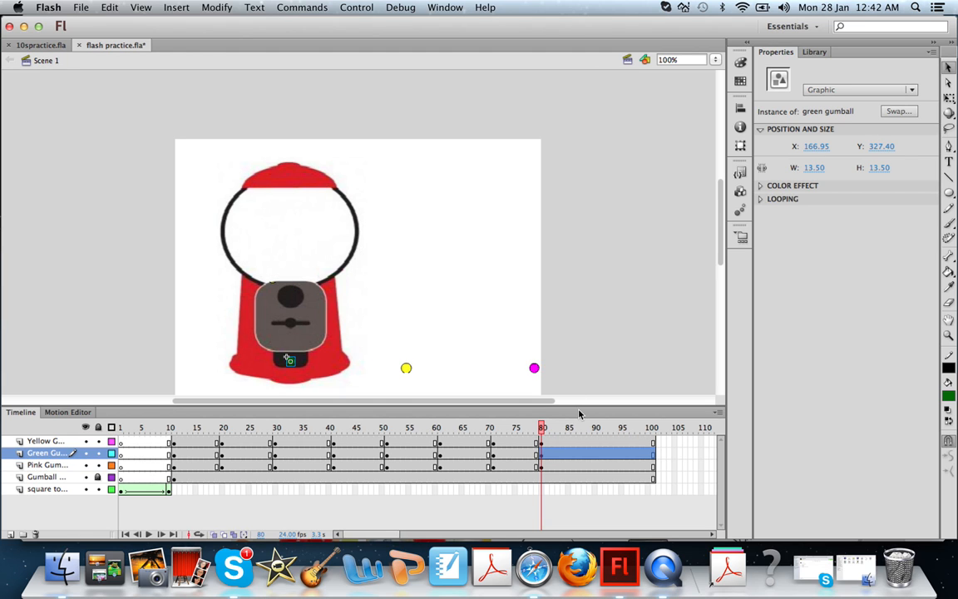
Insert keyframes at frame 91 on the Yellow Gumball, Green Gumball and Pink Gumball layers.
{"action": "right_click", "coordinate": [585, 442]}
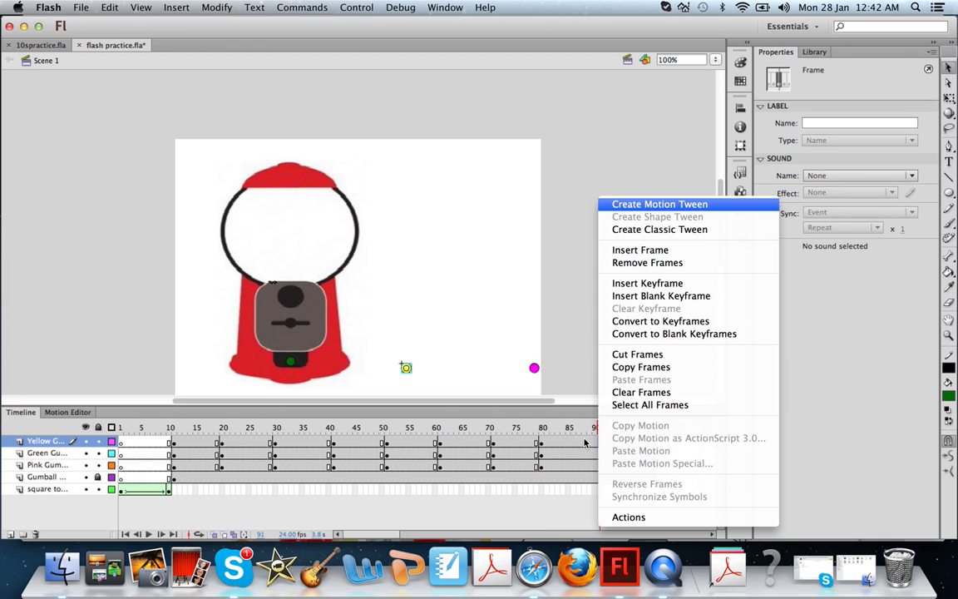
{"action": "left_click", "coordinate": [637, 282]}
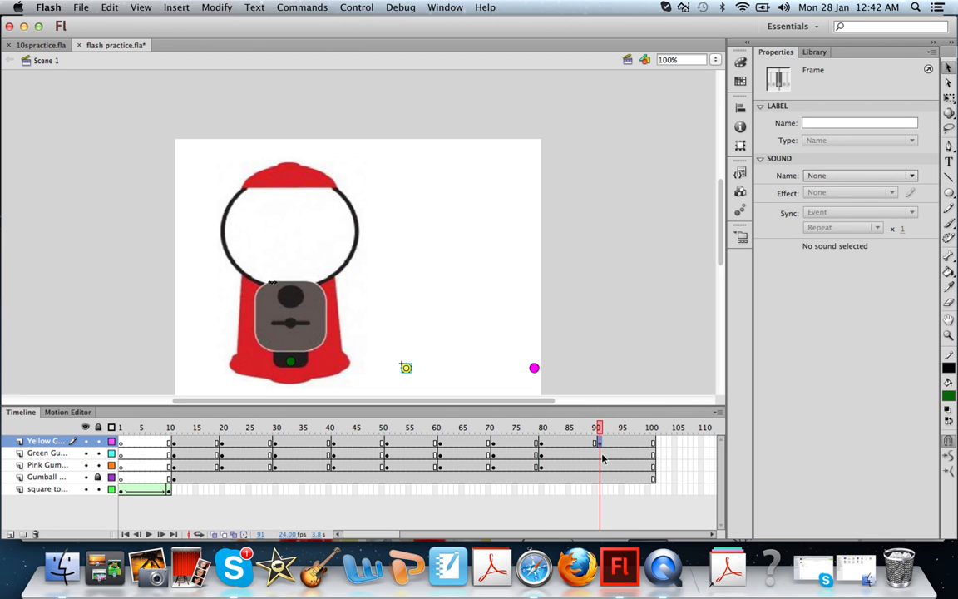
{"action": "right_click", "coordinate": [602, 454]}
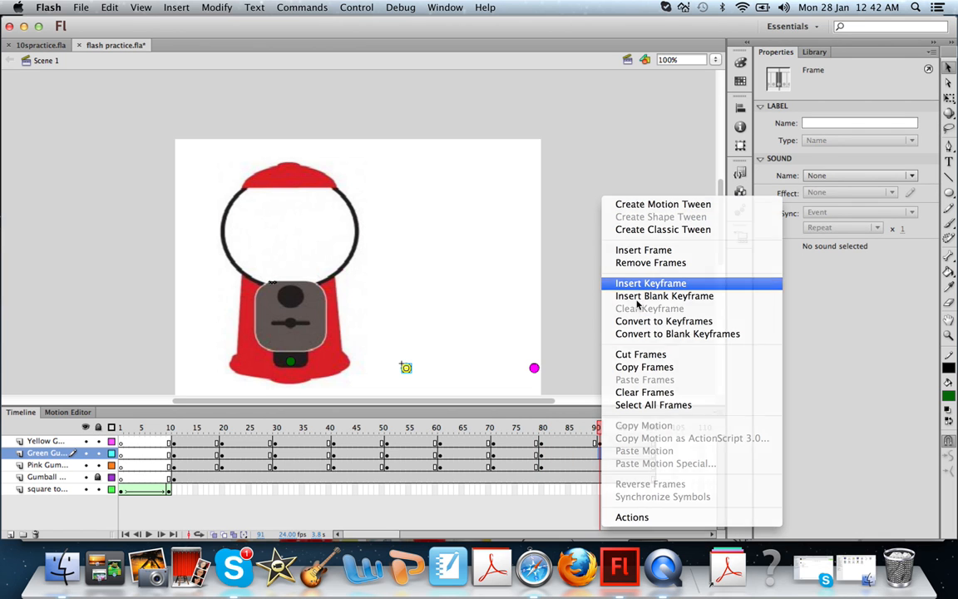
{"action": "left_click", "coordinate": [638, 283]}
{"action": "right_click", "coordinate": [598, 465]}
{"action": "left_click", "coordinate": [645, 283]}
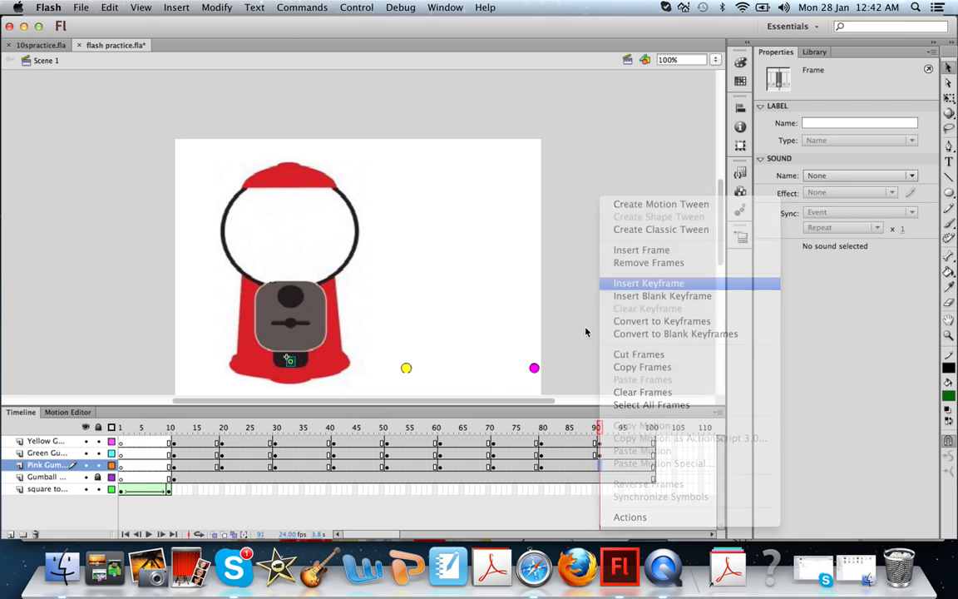
At frame 91, move the yellow gumball to about X 517, Y 337, and the green one to about X 305, Y 327.
{"action": "left_click_drag", "start_coordinate": [407, 369], "coordinate": [523, 371]}
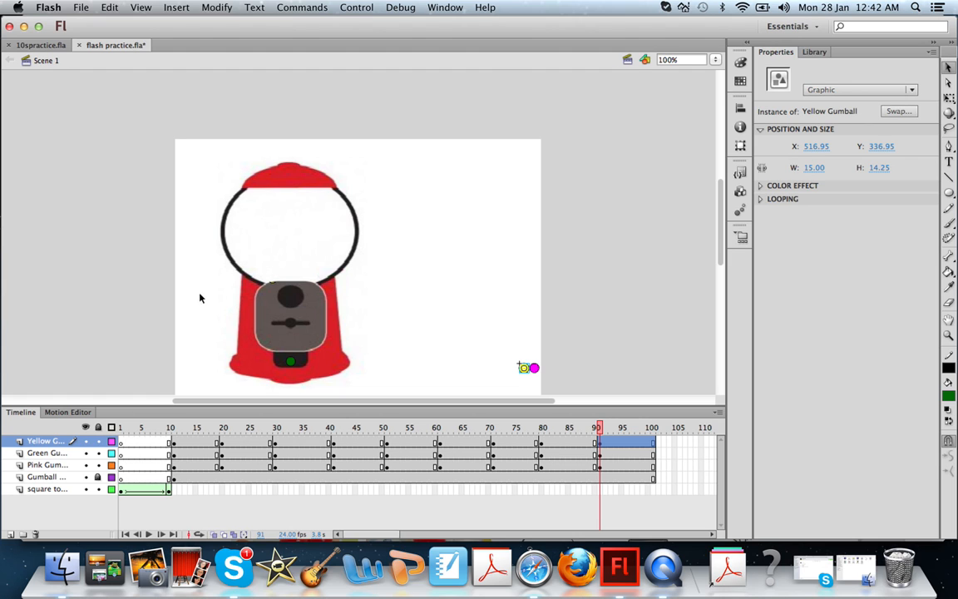
{"action": "left_click_drag", "start_coordinate": [290, 365], "coordinate": [382, 363]}
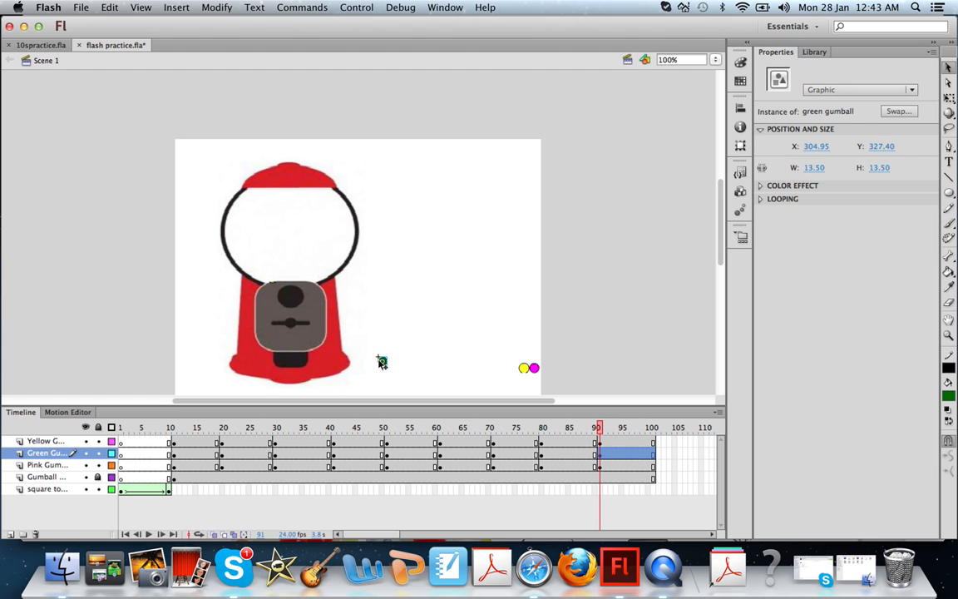
Try to create a classic tween on the Yellow Gumball layer from frame 20 to frame 30, and return to frame 20.
{"action": "left_click", "coordinate": [651, 444]}
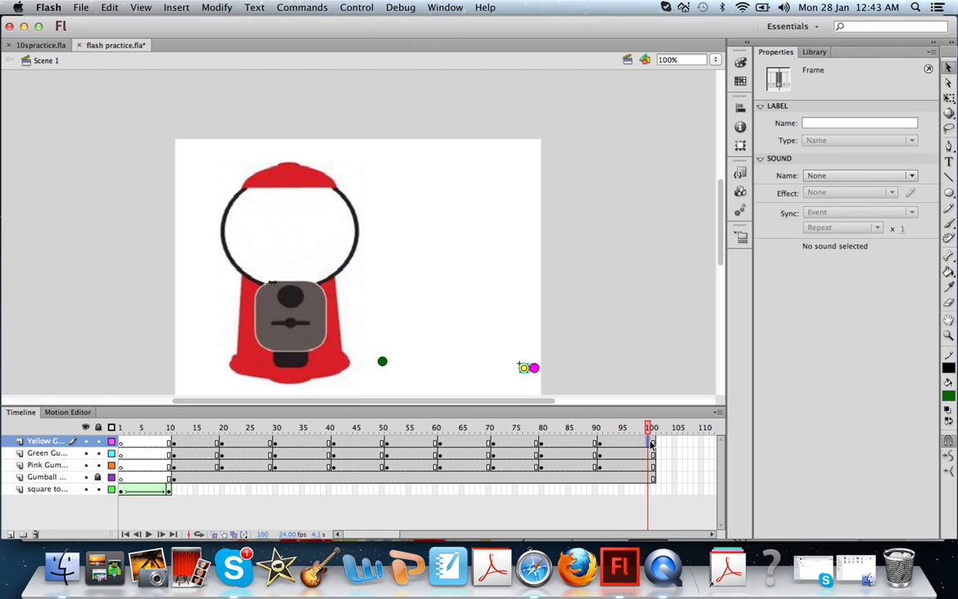
{"action": "left_click_drag", "start_coordinate": [639, 434], "coordinate": [216, 429]}
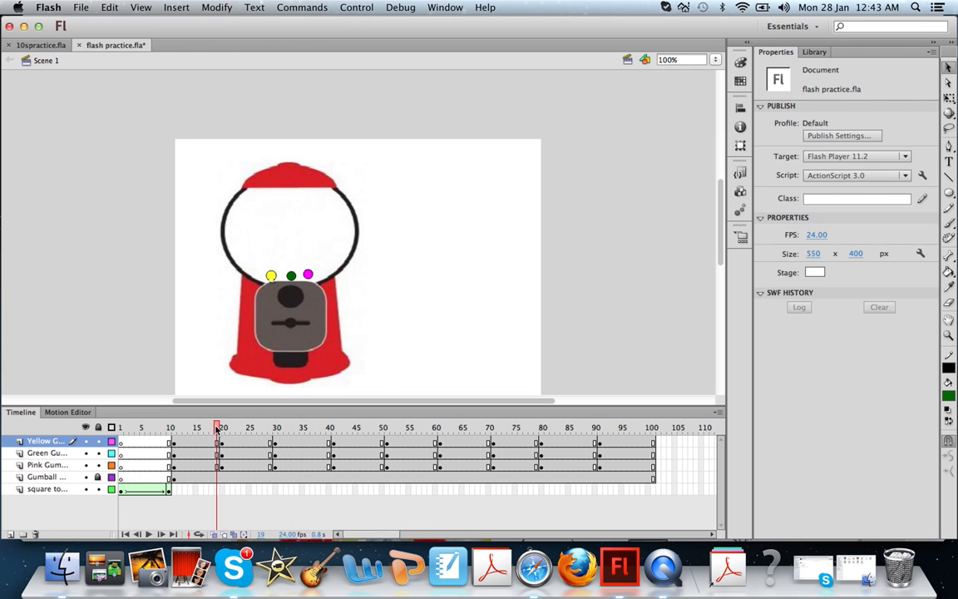
{"action": "left_click", "coordinate": [222, 441]}
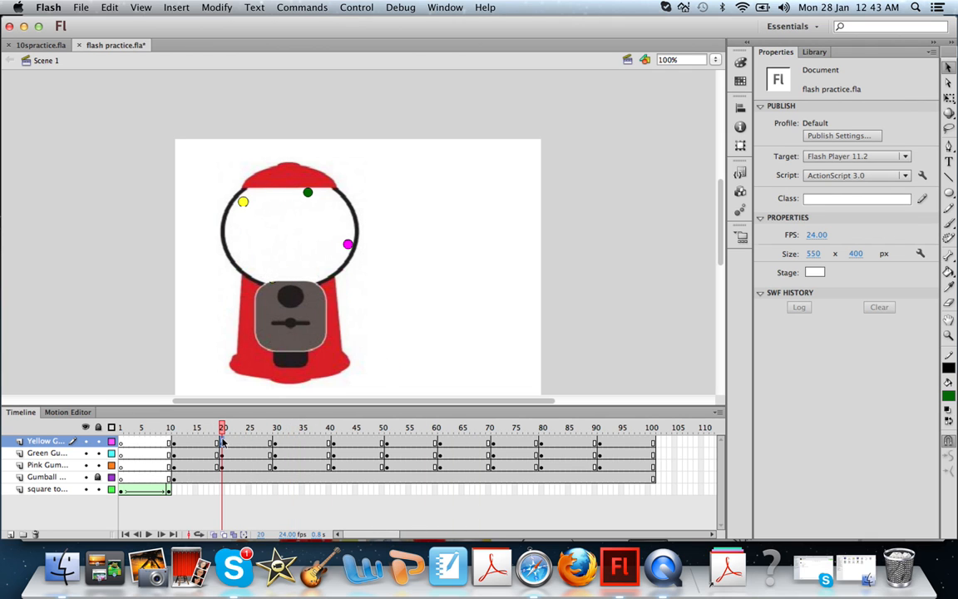
{"action": "left_click", "coordinate": [276, 446], "text": "shift"}
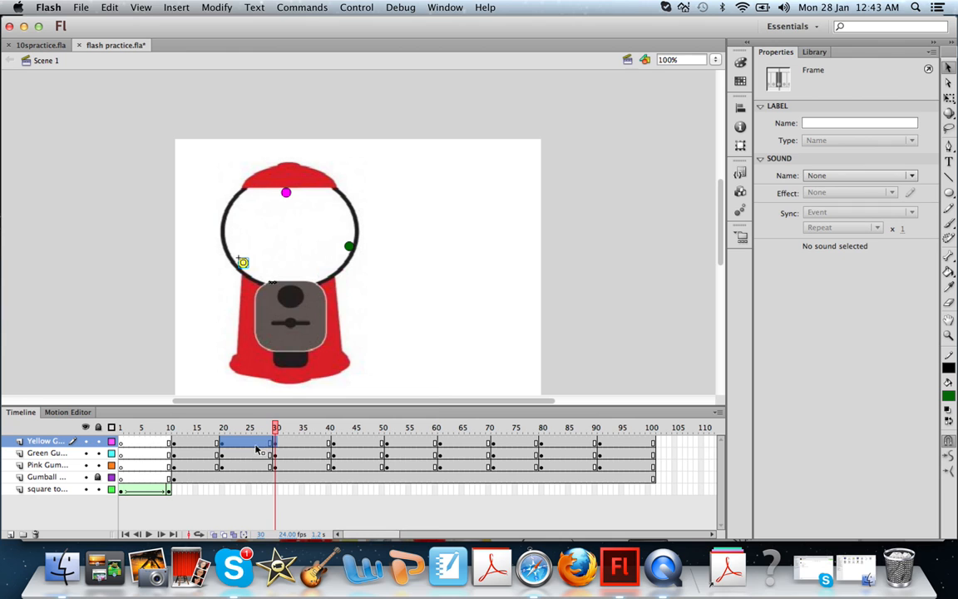
{"action": "right_click", "coordinate": [257, 450]}
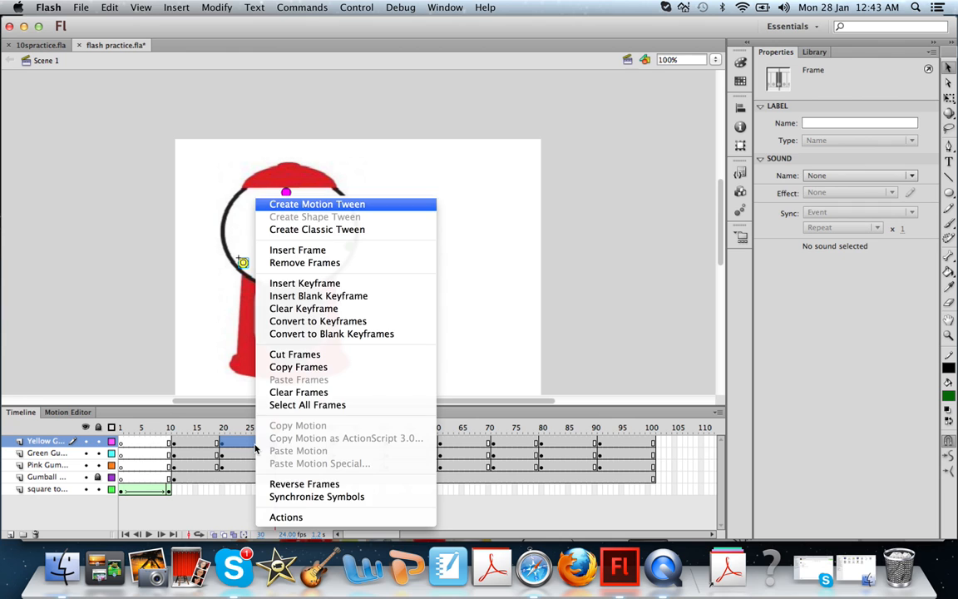
{"action": "left_click", "coordinate": [327, 230]}
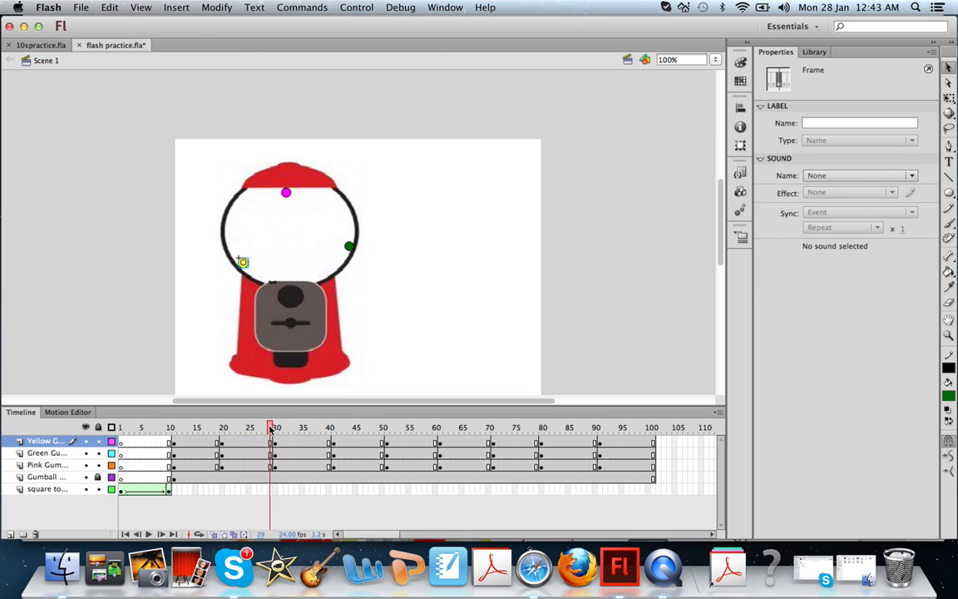
{"action": "left_click", "coordinate": [226, 429]}
{"action": "left_click_drag", "start_coordinate": [226, 429], "coordinate": [222, 429]}
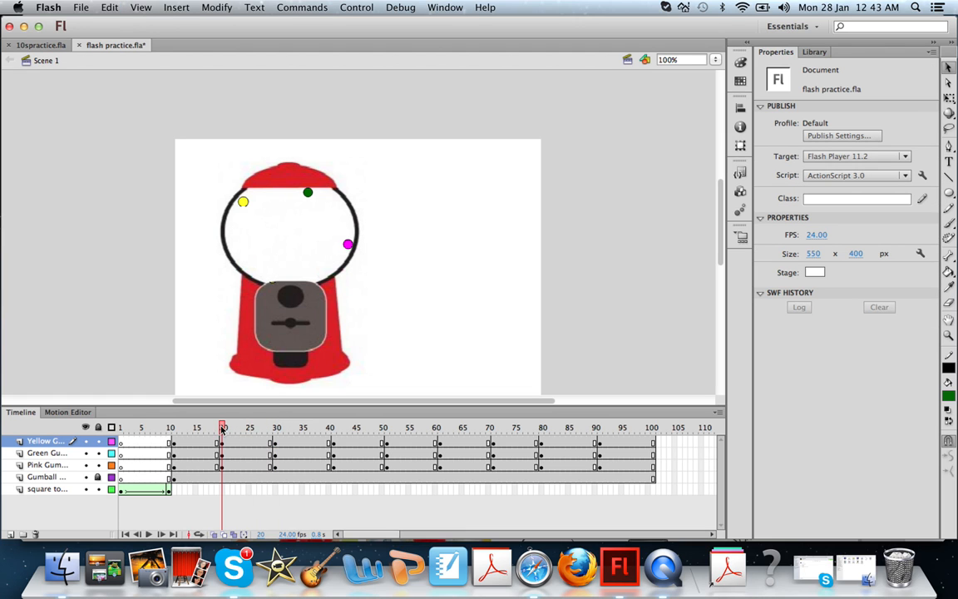
Create classic tweens on the Yellow Gumball layer between all keyframes from frame 20 to frame 91, and preview the motion.
{"action": "left_click", "coordinate": [599, 443]}
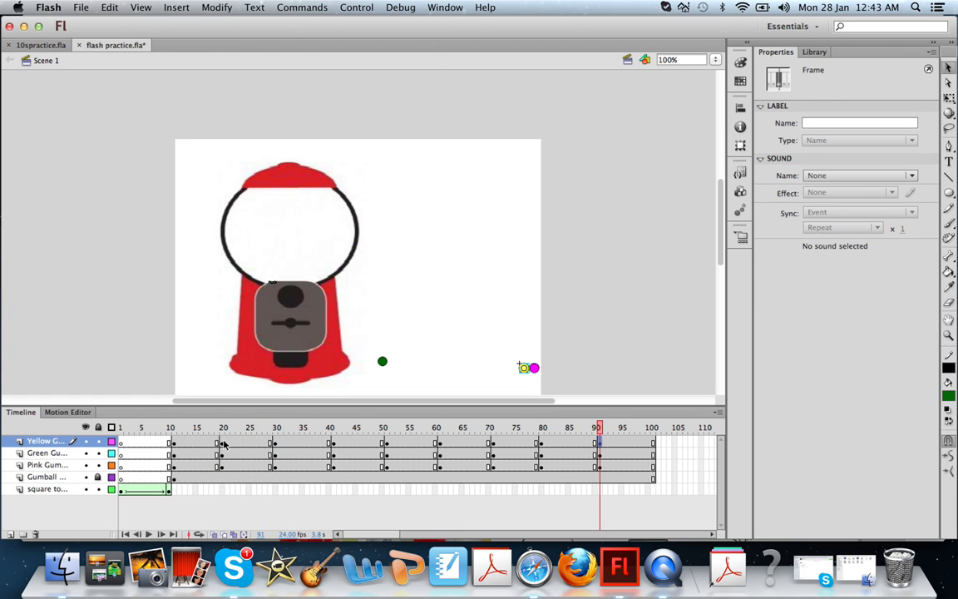
{"action": "left_click", "coordinate": [222, 443]}
{"action": "left_click", "coordinate": [600, 445], "text": "shift"}
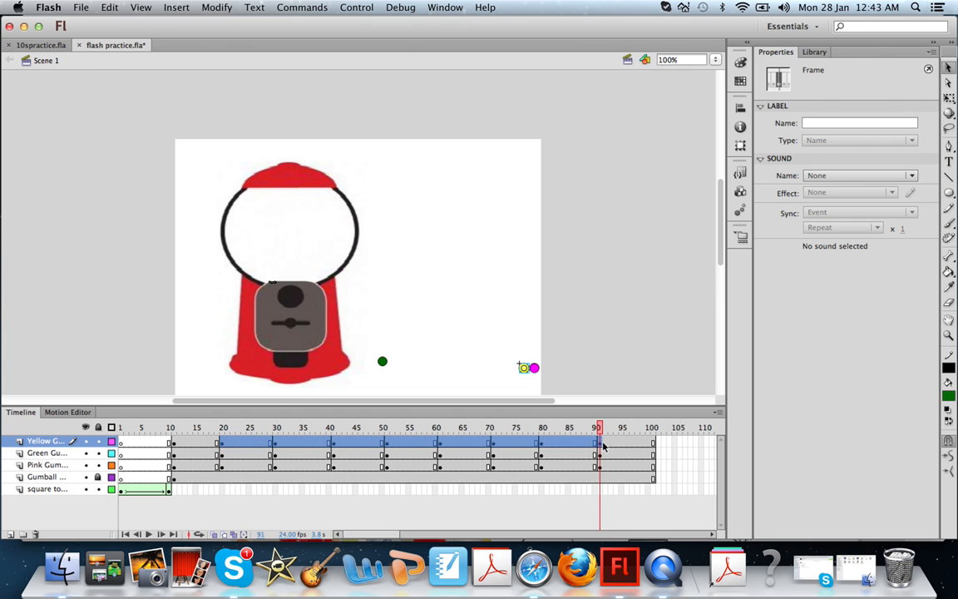
{"action": "right_click", "coordinate": [489, 449]}
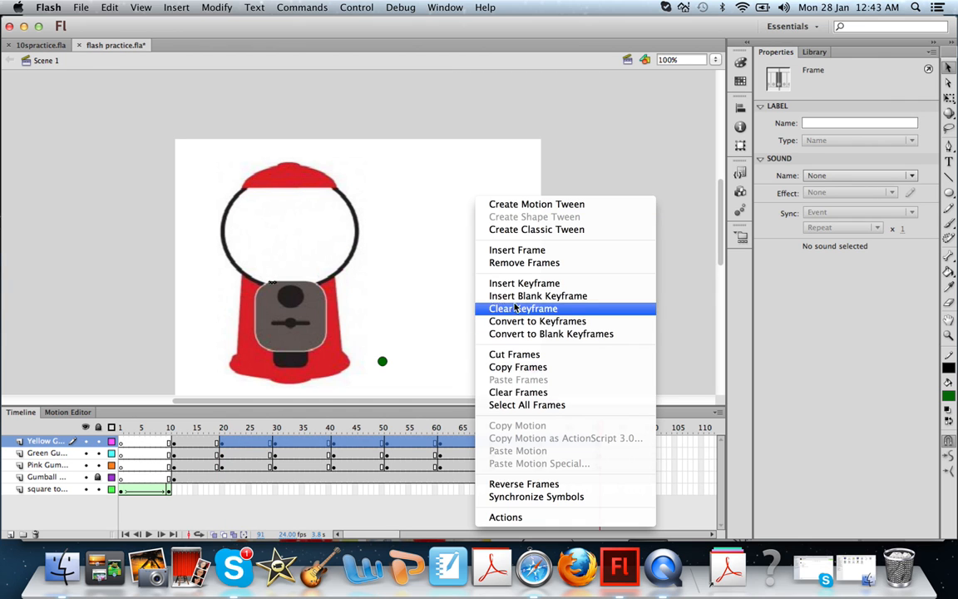
{"action": "left_click", "coordinate": [544, 233]}
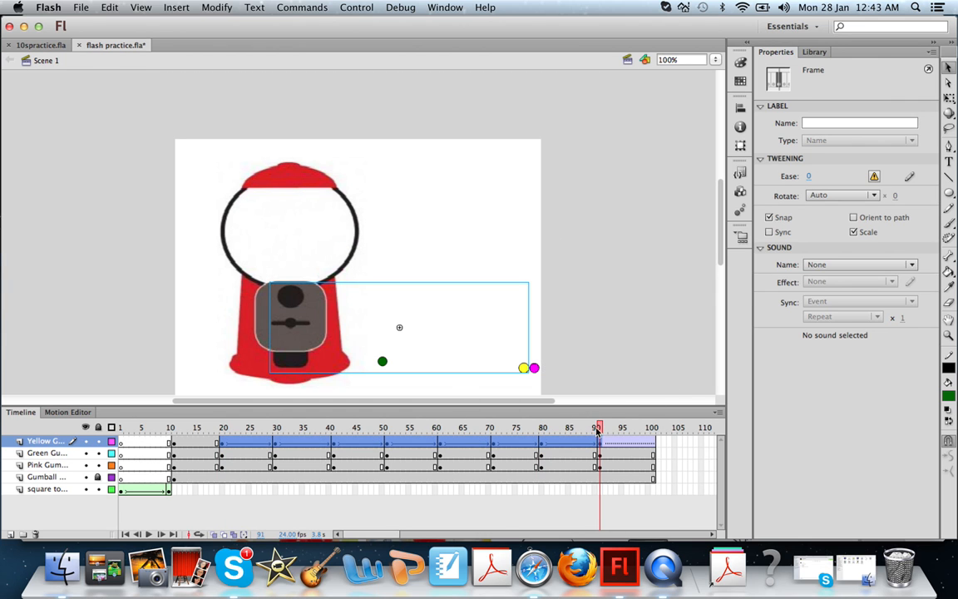
{"action": "left_click_drag", "start_coordinate": [597, 431], "coordinate": [283, 438]}
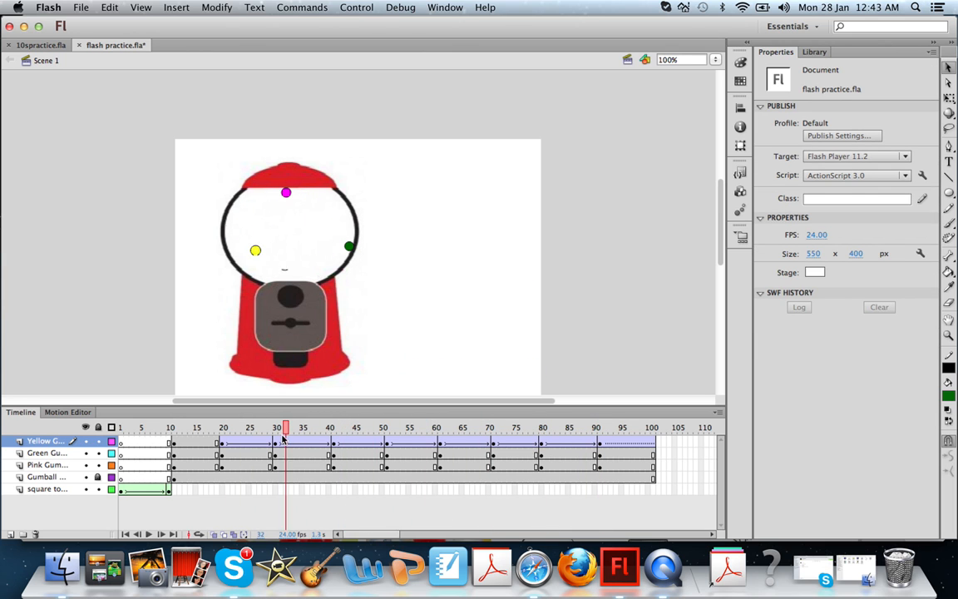
Create classic tweens on the Green Gumball layer between all keyframes from frame 20 to frame 91.
{"action": "left_click", "coordinate": [223, 454]}
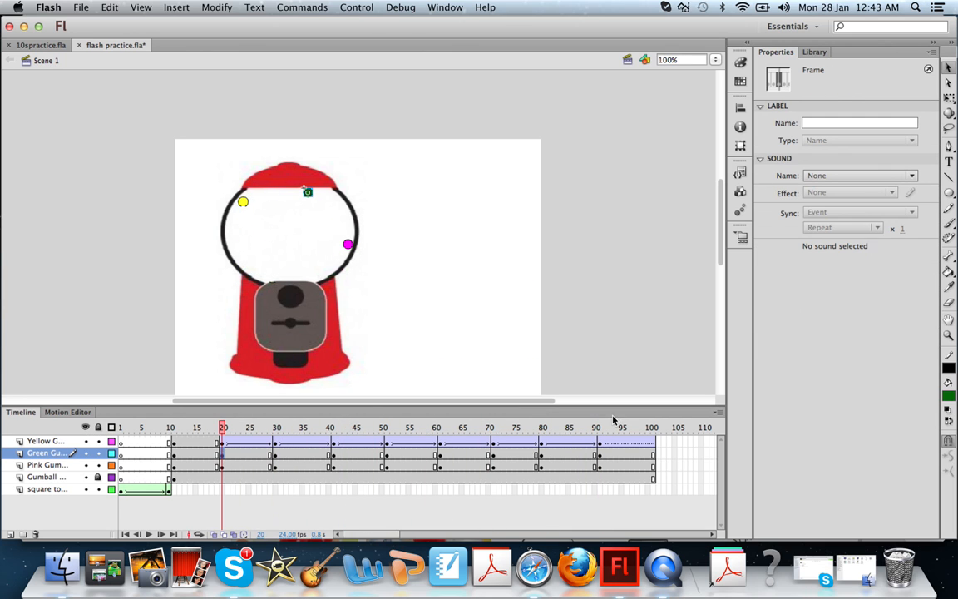
{"action": "left_click", "coordinate": [599, 456], "text": "shift"}
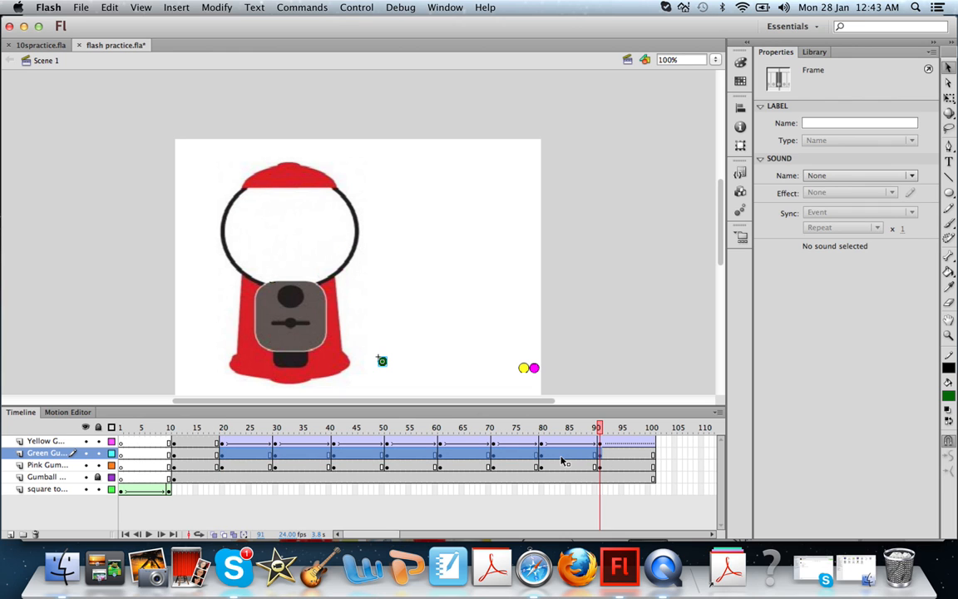
{"action": "right_click", "coordinate": [562, 460]}
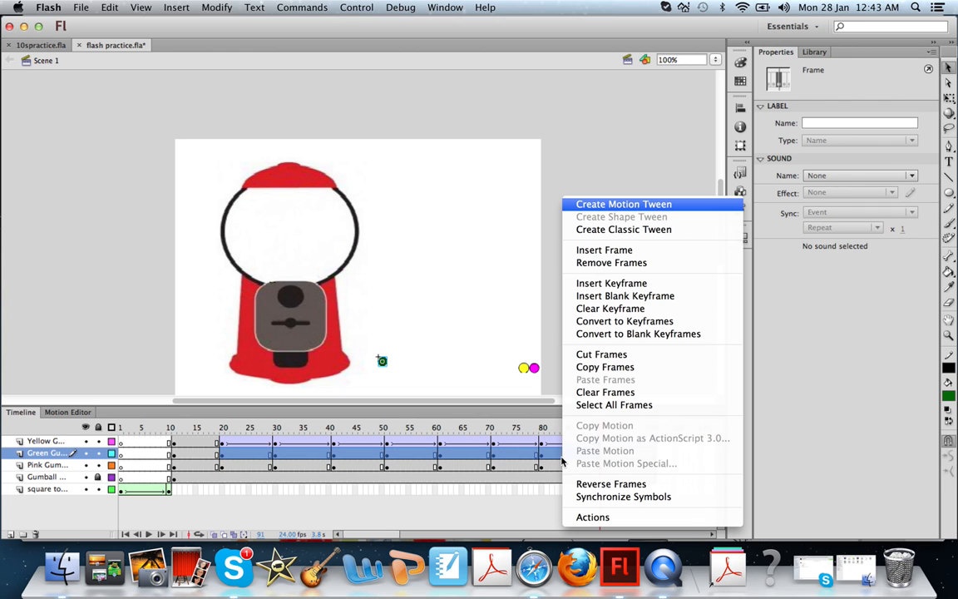
{"action": "left_click", "coordinate": [638, 237]}
Create classic tweens on the Pink Gumball layer between all keyframes from frame 20 to frame 91.
{"action": "left_click", "coordinate": [222, 468]}
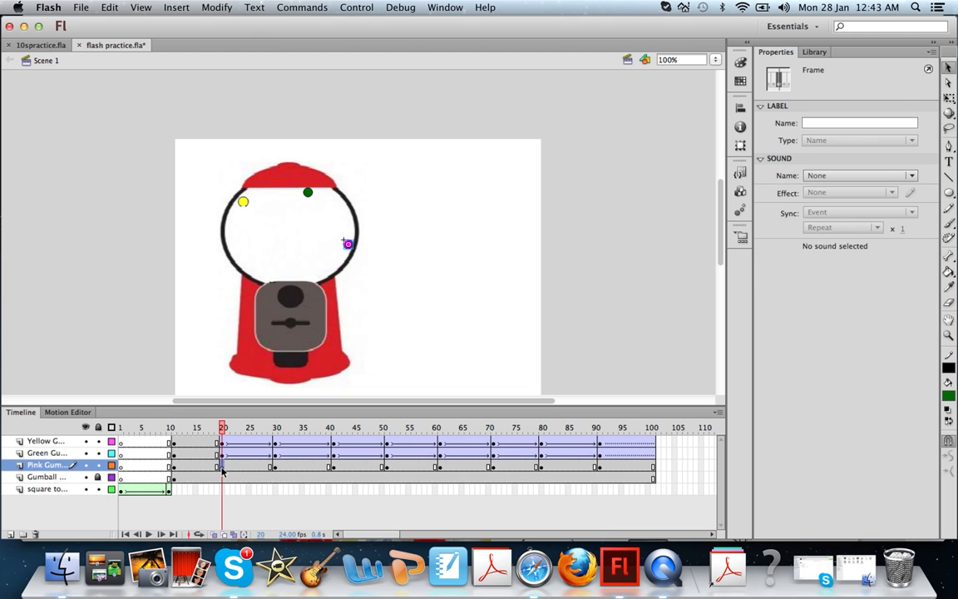
{"action": "left_click", "coordinate": [598, 468], "text": "shift"}
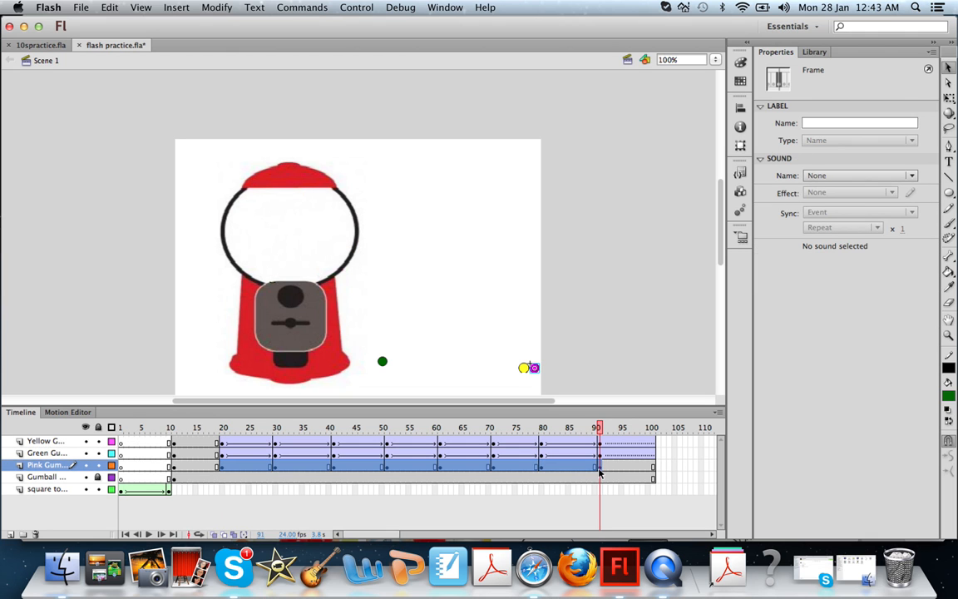
{"action": "right_click", "coordinate": [563, 468]}
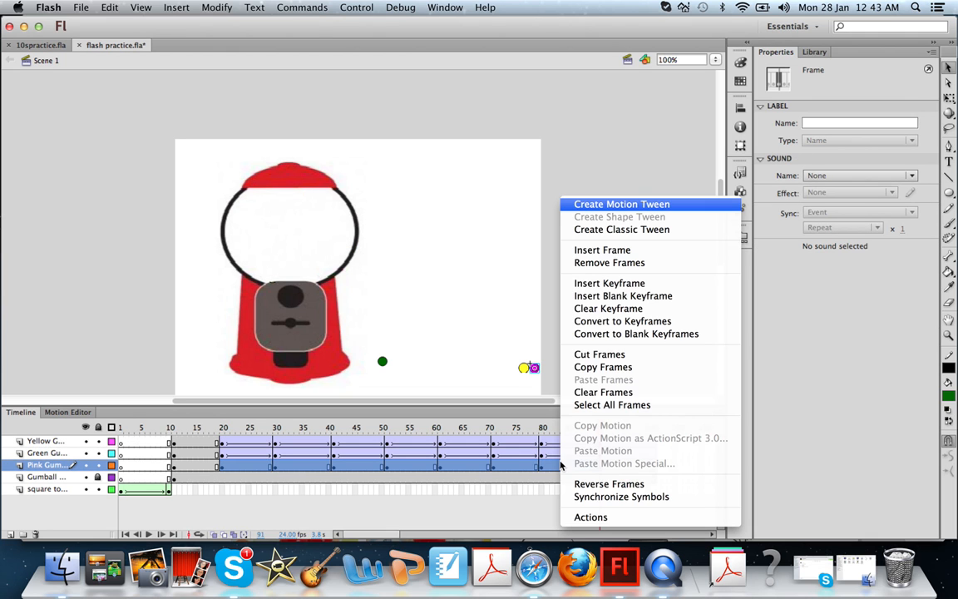
{"action": "left_click", "coordinate": [627, 239]}
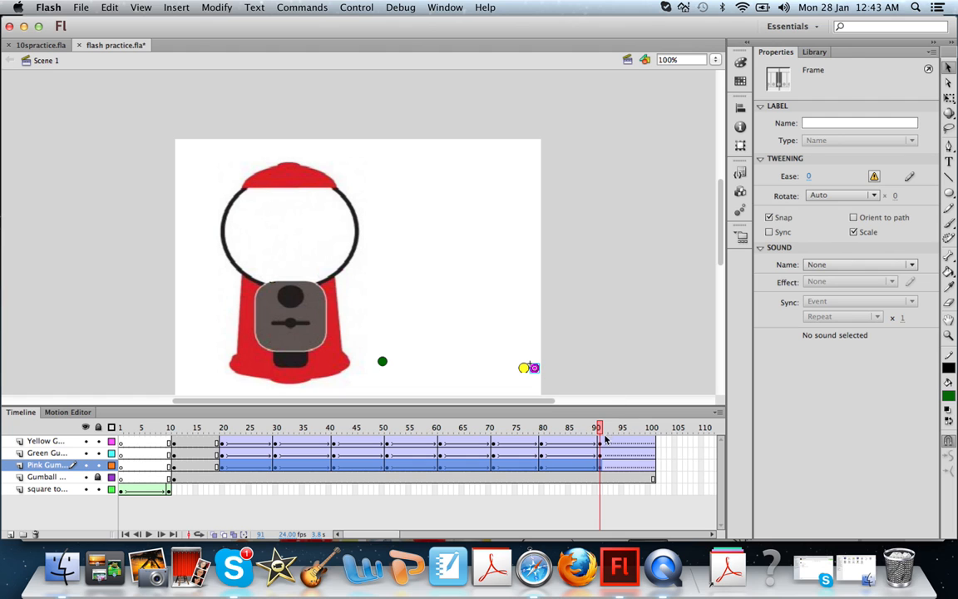
Insert keyframes at frames 42 and 50 on the Green Gumball layer.
{"action": "left_click_drag", "start_coordinate": [599, 428], "coordinate": [340, 426]}
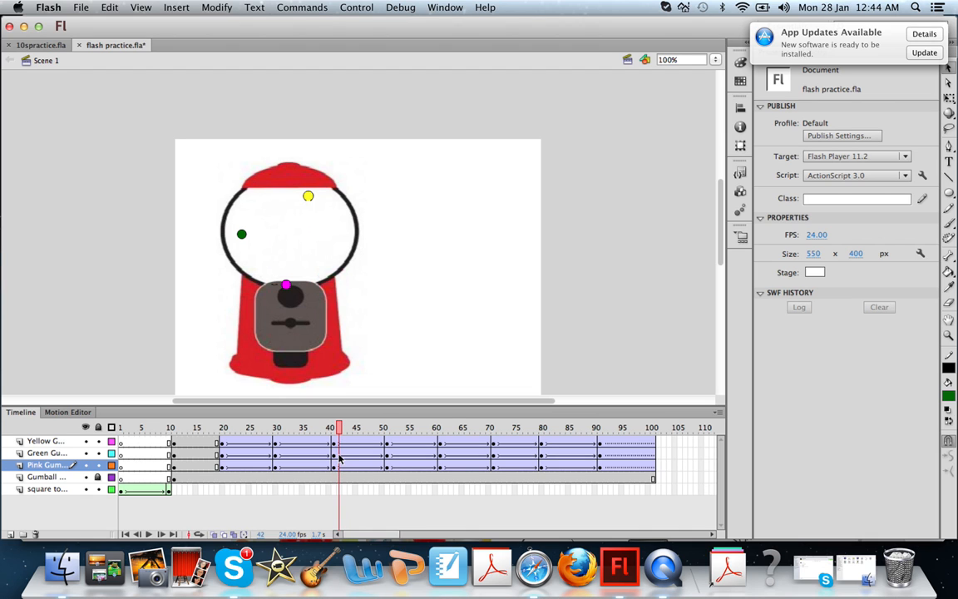
{"action": "right_click", "coordinate": [339, 456]}
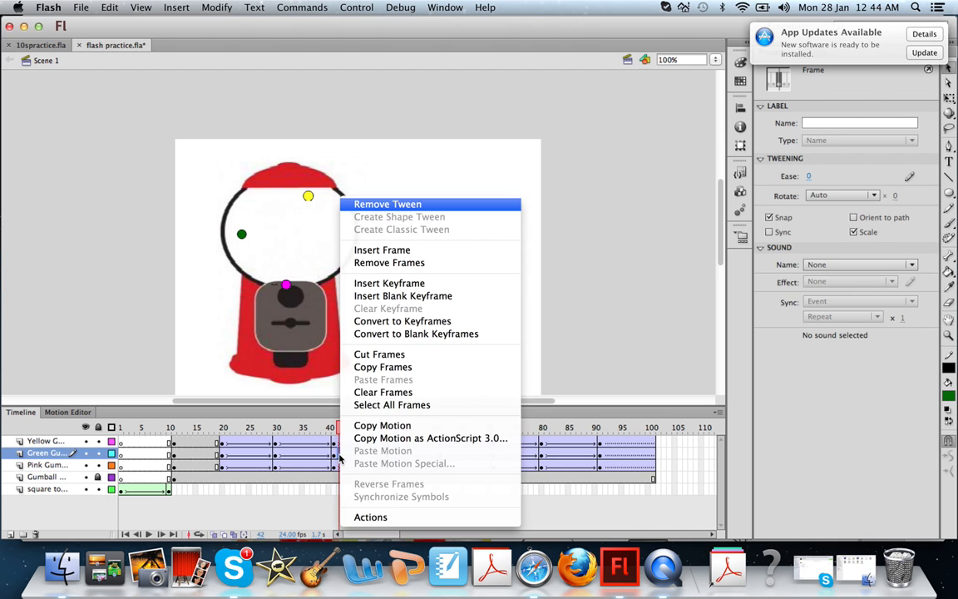
{"action": "left_click", "coordinate": [402, 286]}
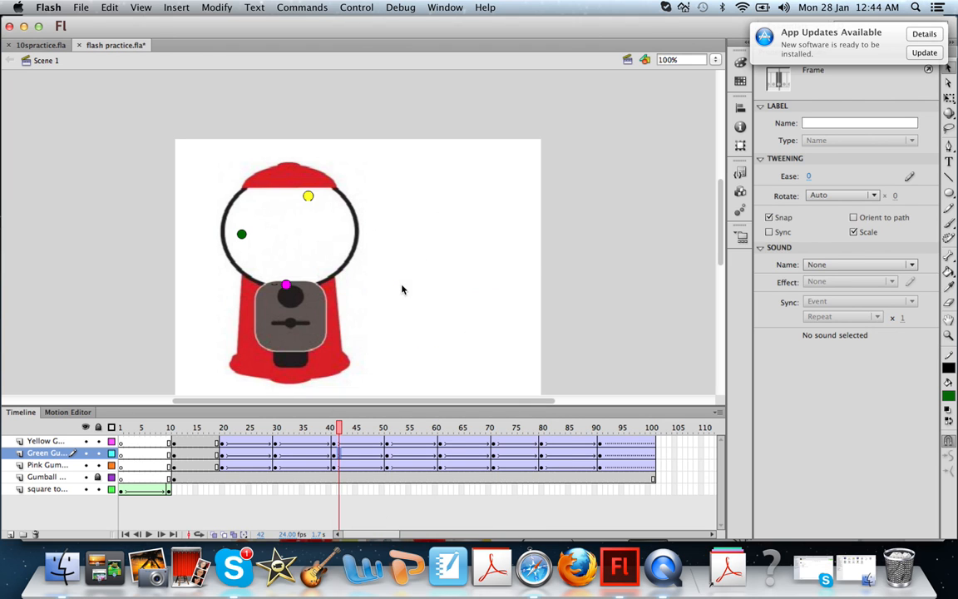
{"action": "left_click", "coordinate": [382, 459]}
{"action": "right_click", "coordinate": [382, 458]}
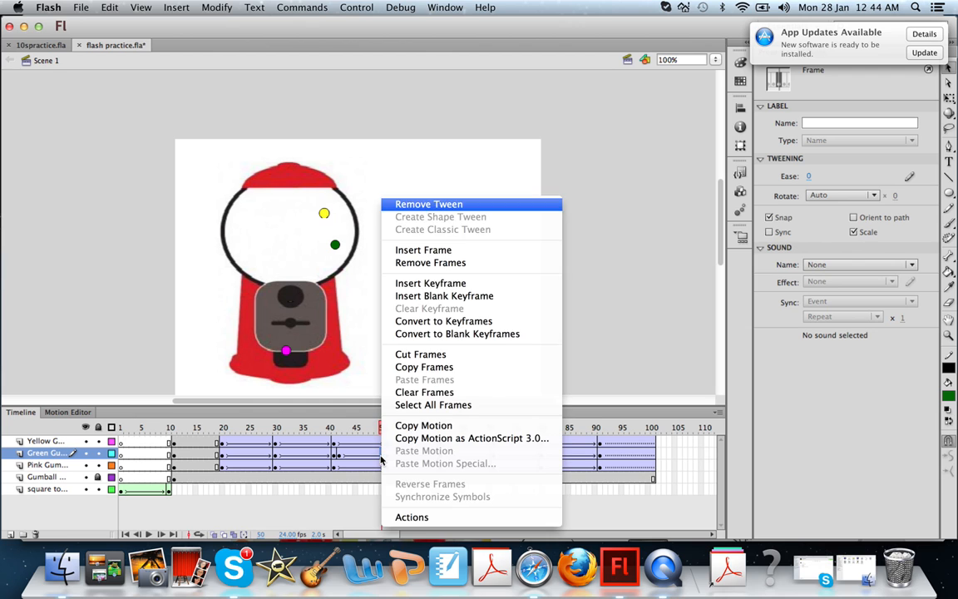
{"action": "left_click", "coordinate": [423, 285]}
Try removing the green gumball from the stage at frames 42 and 50.
{"action": "left_click_drag", "start_coordinate": [382, 424], "coordinate": [348, 450]}
{"action": "left_click", "coordinate": [341, 458]}
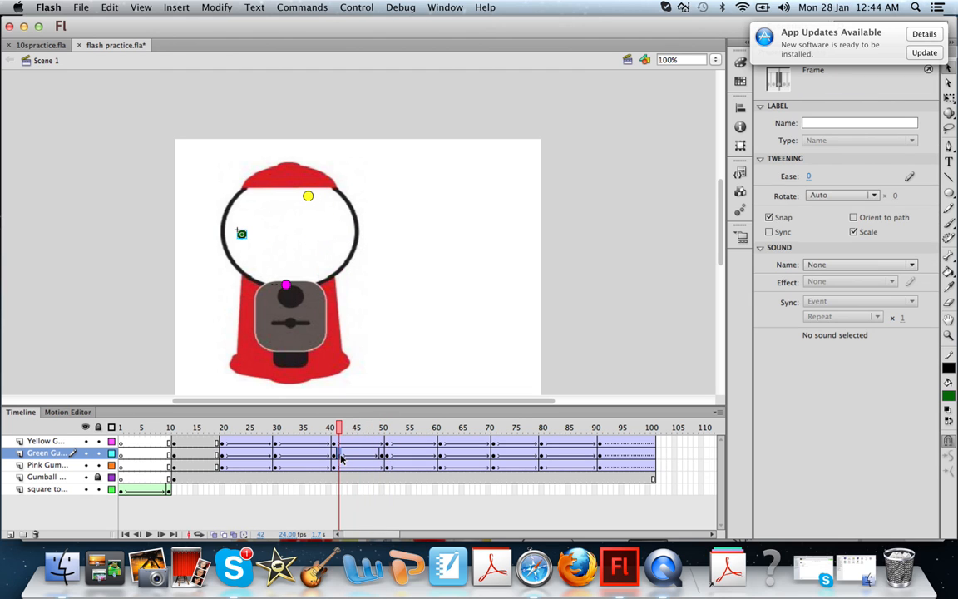
{"action": "key", "text": "super+x"}
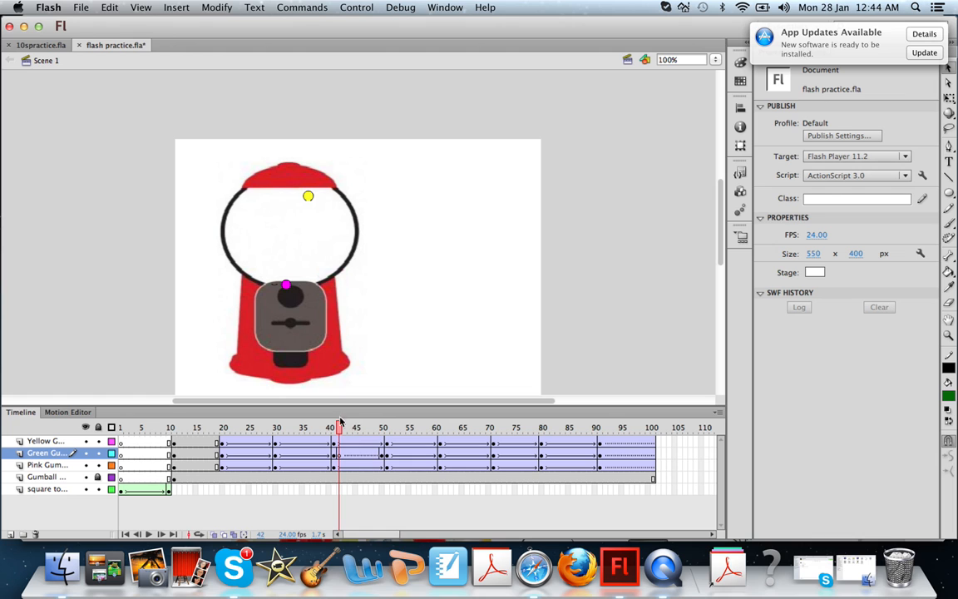
{"action": "mouse_move", "coordinate": [340, 422]}
{"action": "left_mouse_down"}
{"action": "mouse_move", "coordinate": [312, 427]}
{"action": "mouse_move", "coordinate": [345, 427]}
{"action": "mouse_move", "coordinate": [334, 446]}
{"action": "mouse_move", "coordinate": [302, 454]}
{"action": "mouse_move", "coordinate": [319, 448]}
{"action": "mouse_move", "coordinate": [322, 428]}
{"action": "mouse_move", "coordinate": [355, 430]}
{"action": "mouse_move", "coordinate": [317, 436]}
{"action": "mouse_move", "coordinate": [329, 431]}
{"action": "left_mouse_up"}
{"action": "left_click", "coordinate": [382, 455]}
{"action": "left_click", "coordinate": [334, 243]}
{"action": "key", "text": "Delete"}
{"action": "left_click", "coordinate": [384, 526]}
{"action": "left_click", "coordinate": [337, 457]}
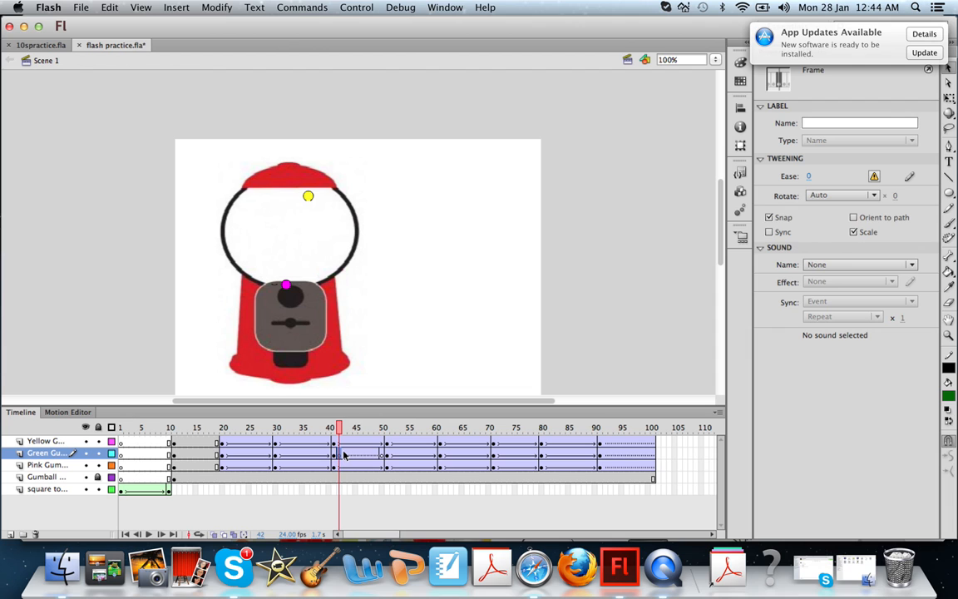
Undo the green gumball removals and the keyframes added at frames 42 and 50.
{"action": "key", "text": "super+z"}
{"action": "key", "text": "super+z"}
{"action": "left_click", "coordinate": [344, 455]}
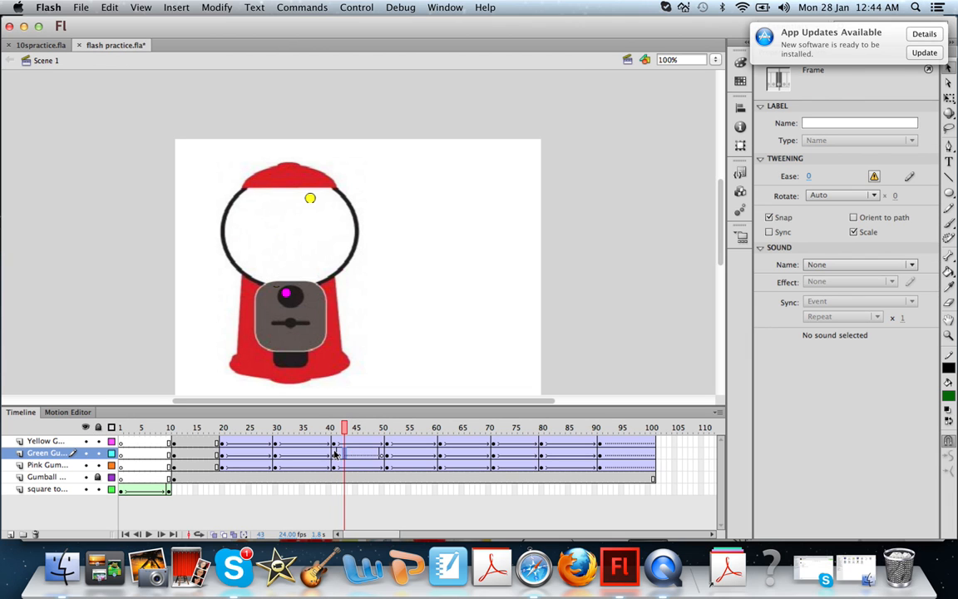
{"action": "left_click", "coordinate": [335, 454]}
{"action": "key", "text": "super+z"}
{"action": "key", "text": "super+z"}
{"action": "key", "text": "super+z"}
{"action": "key", "text": "super+z"}
{"action": "key", "text": "super+z"}
{"action": "key", "text": "super+z"}
{"action": "key", "text": "super+z"}
{"action": "key", "text": "super+z"}
{"action": "key", "text": "super+z"}
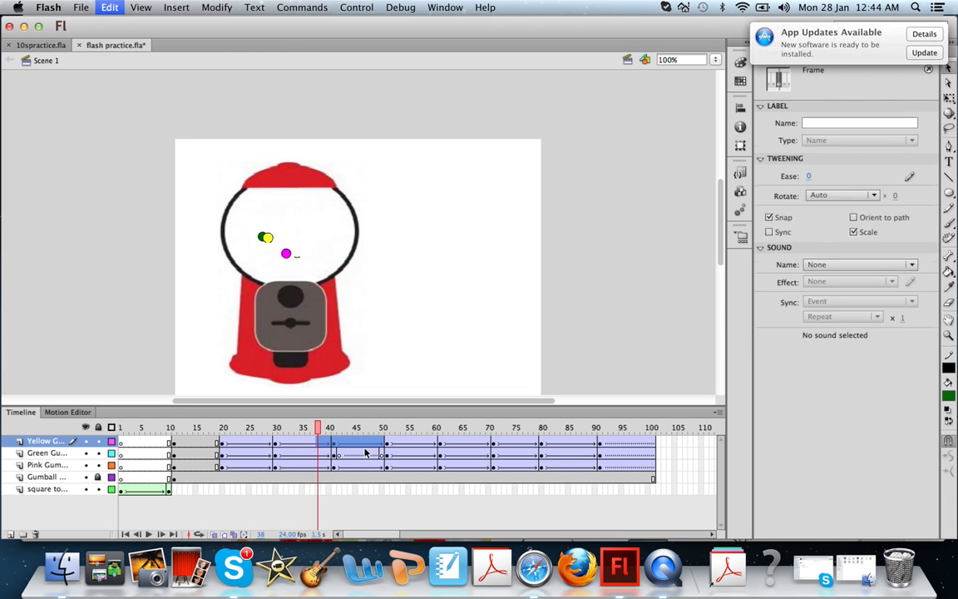
{"action": "key", "text": "super+z"}
{"action": "key", "text": "super+z"}
{"action": "key", "text": "super+z"}
{"action": "key", "text": "super+z"}
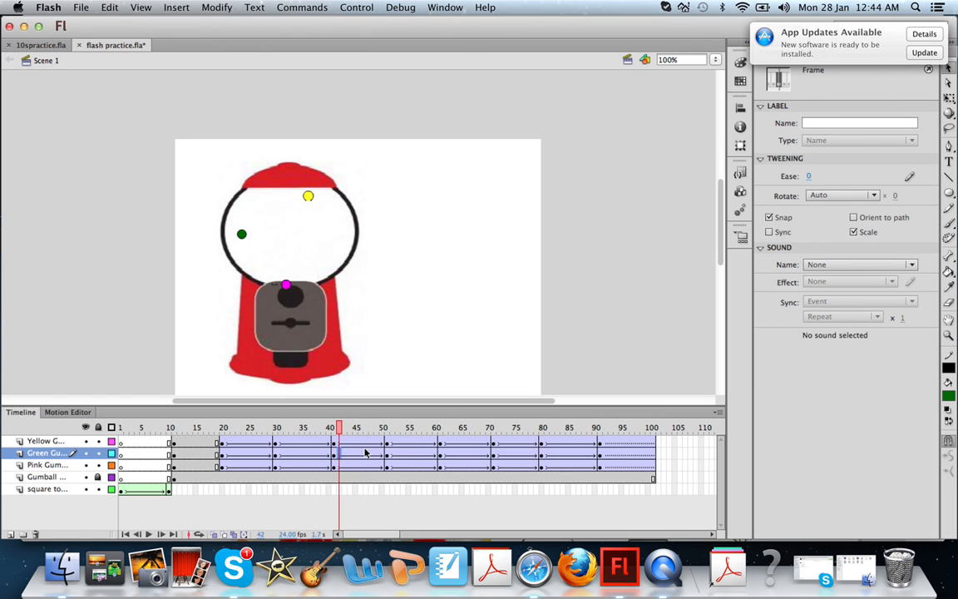
{"action": "key", "text": "super+z"}
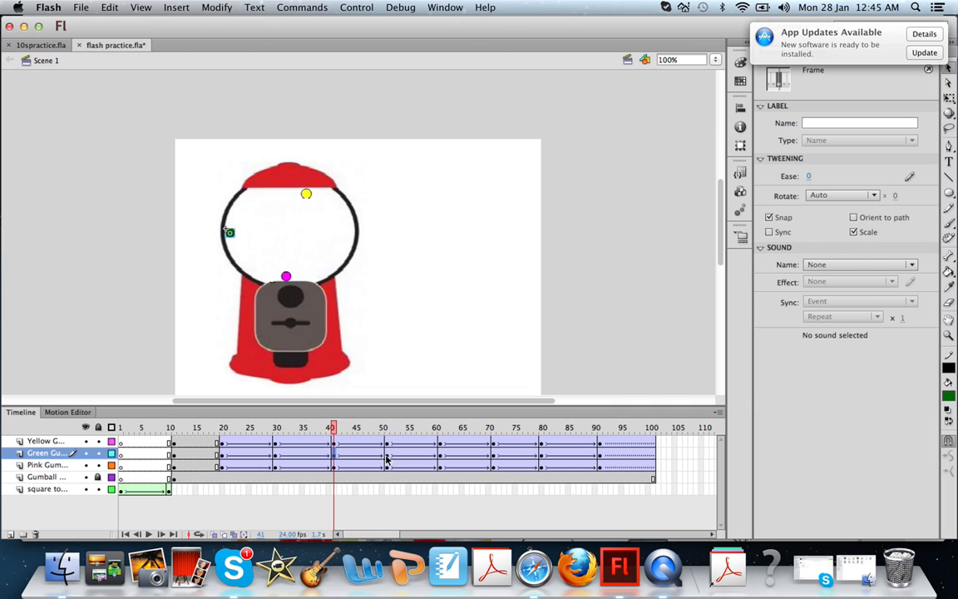
Remove the classic tween on the Green Gumball layer for the frames from 41 to 51.
{"action": "left_click", "coordinate": [386, 458]}
{"action": "right_click", "coordinate": [386, 459]}
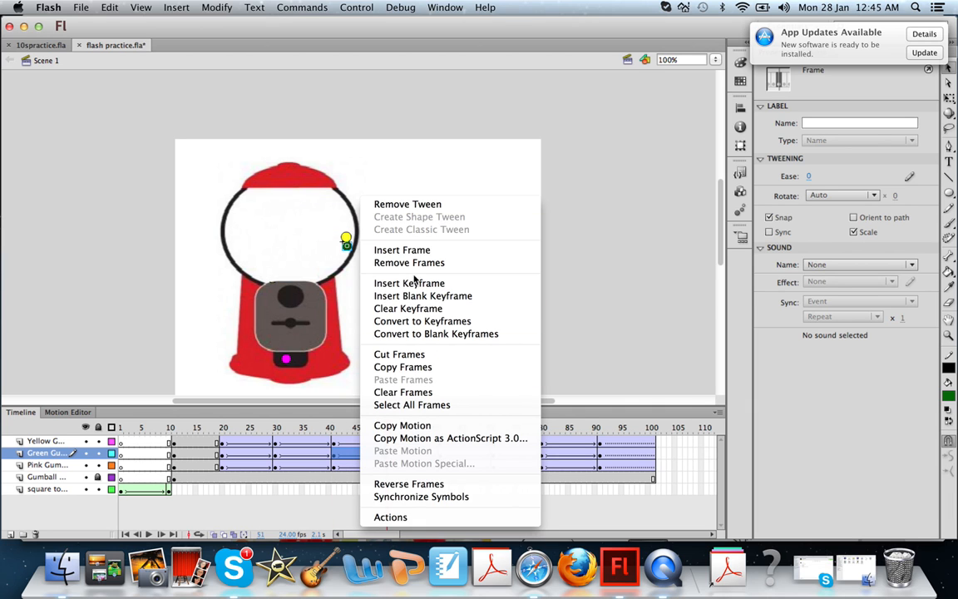
{"action": "left_click", "coordinate": [424, 205]}
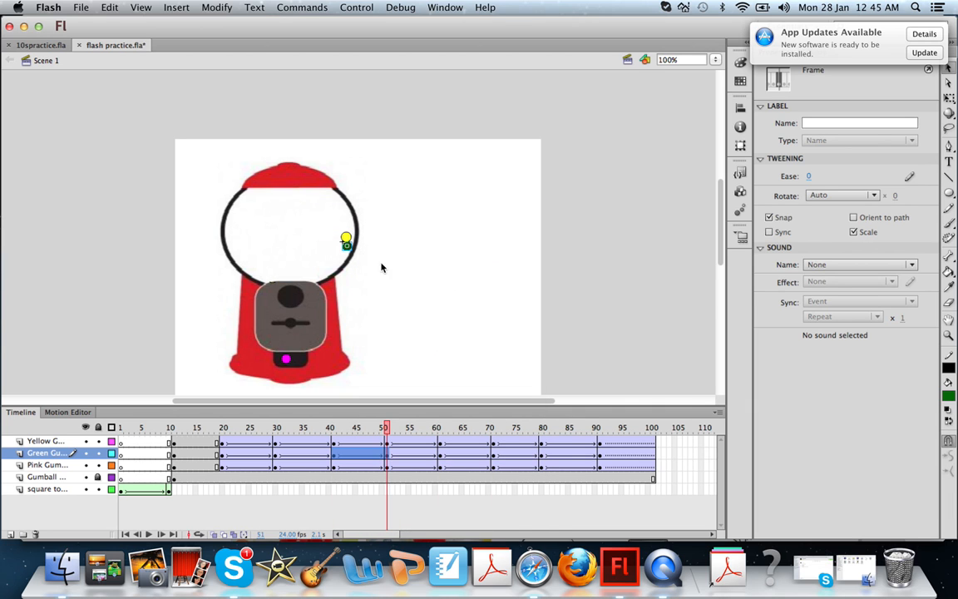
{"action": "left_click", "coordinate": [336, 454]}
Insert keyframes at frames 42 and 50 in the untweened part of the Green Gumball layer.
{"action": "left_click_drag", "start_coordinate": [335, 430], "coordinate": [339, 431]}
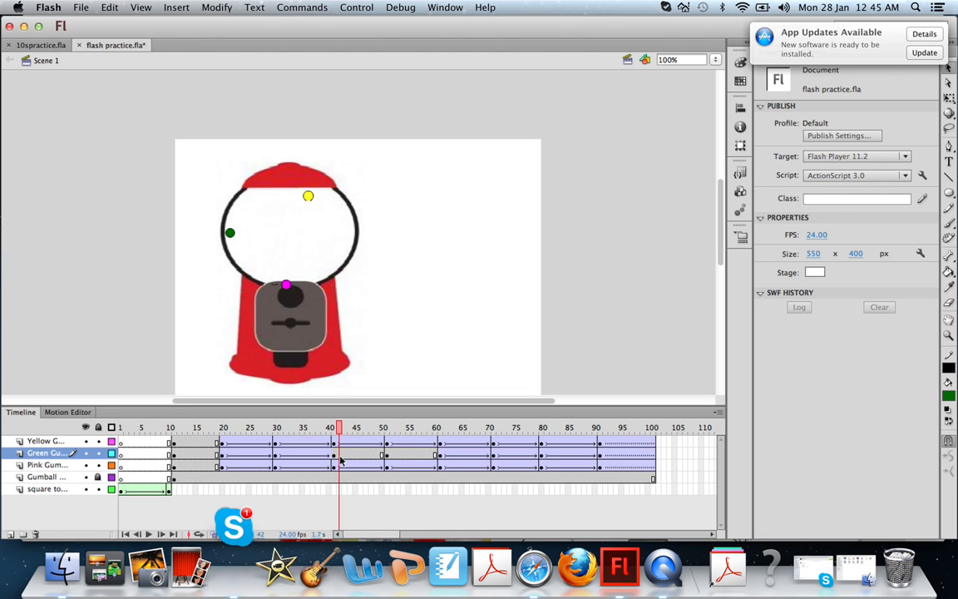
{"action": "right_click", "coordinate": [340, 459]}
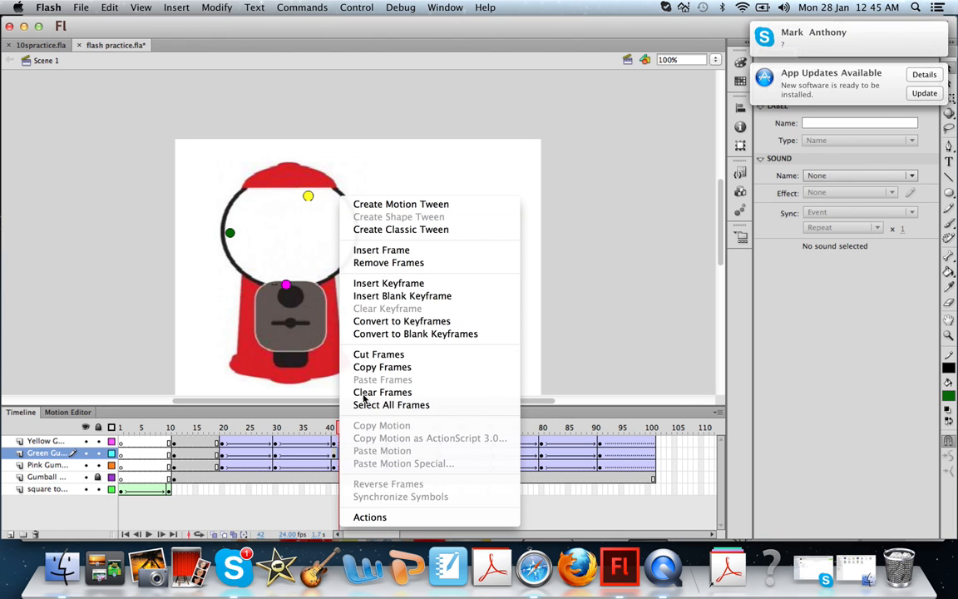
{"action": "left_click", "coordinate": [388, 283]}
{"action": "right_click", "coordinate": [386, 458]}
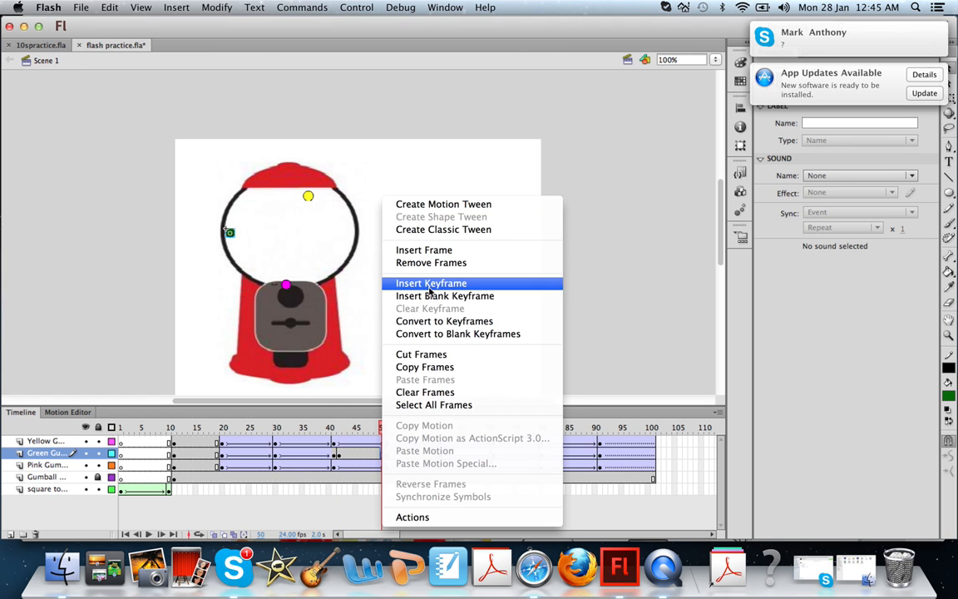
{"action": "left_click", "coordinate": [388, 281]}
Delete the green gumball at frame 42 and go back to frame 41 to check the change.
{"action": "left_click", "coordinate": [343, 456]}
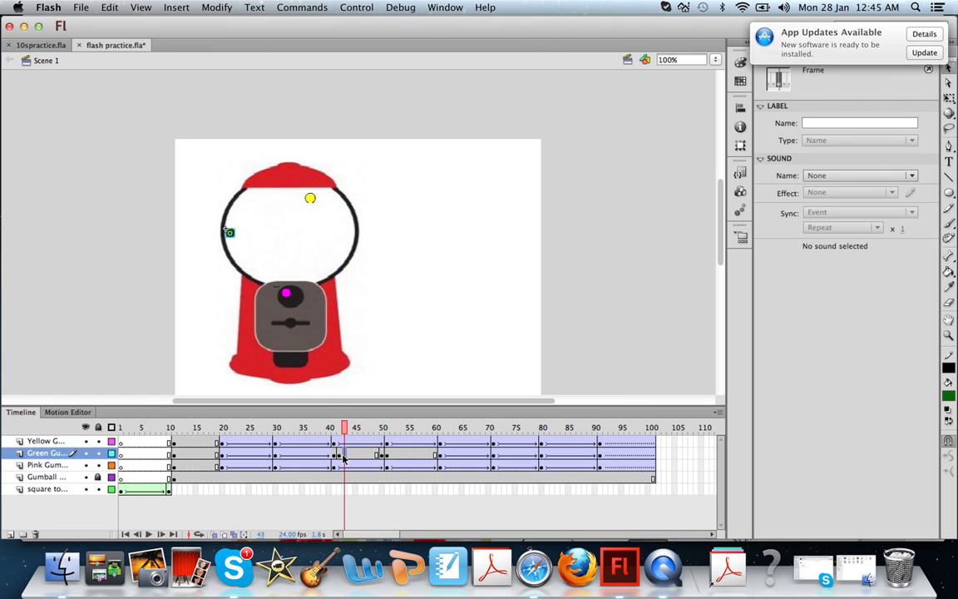
{"action": "left_click", "coordinate": [339, 456]}
{"action": "key", "text": "Delete"}
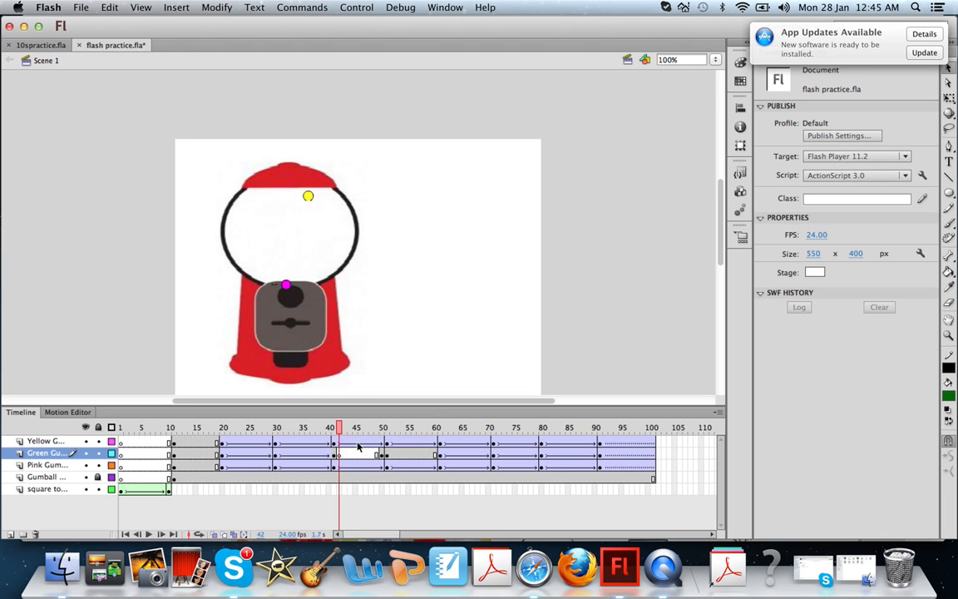
{"action": "mouse_move", "coordinate": [344, 426]}
{"action": "left_mouse_down"}
{"action": "mouse_move", "coordinate": [321, 427]}
{"action": "mouse_move", "coordinate": [363, 426]}
{"action": "mouse_move", "coordinate": [333, 428]}
{"action": "left_mouse_up"}
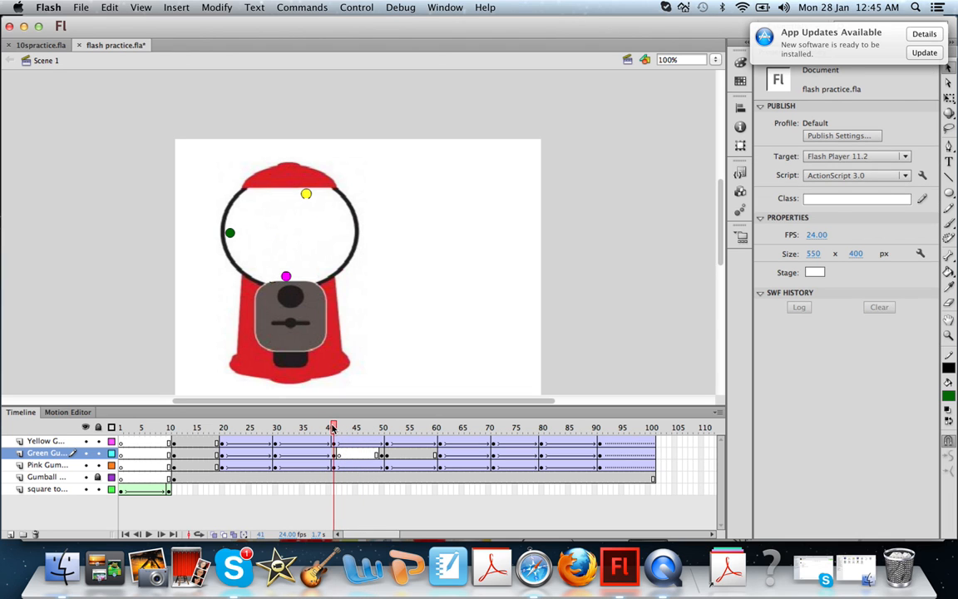
Undo the gumball deletion, added keyframes and tween removal on the Green Gumball layer, and return to frame 42.
{"action": "key", "text": "super+z"}
{"action": "key", "text": "super+z"}
{"action": "key", "text": "super+z"}
{"action": "key", "text": "super+z"}
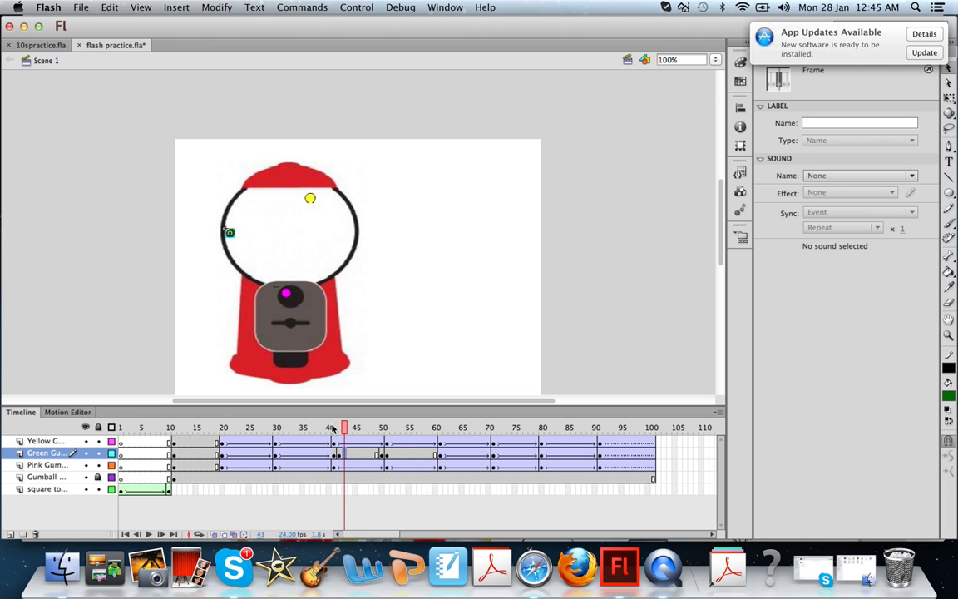
{"action": "key", "text": "super+z"}
{"action": "key", "text": "super+z"}
{"action": "key", "text": "super+z"}
{"action": "key", "text": "super+z"}
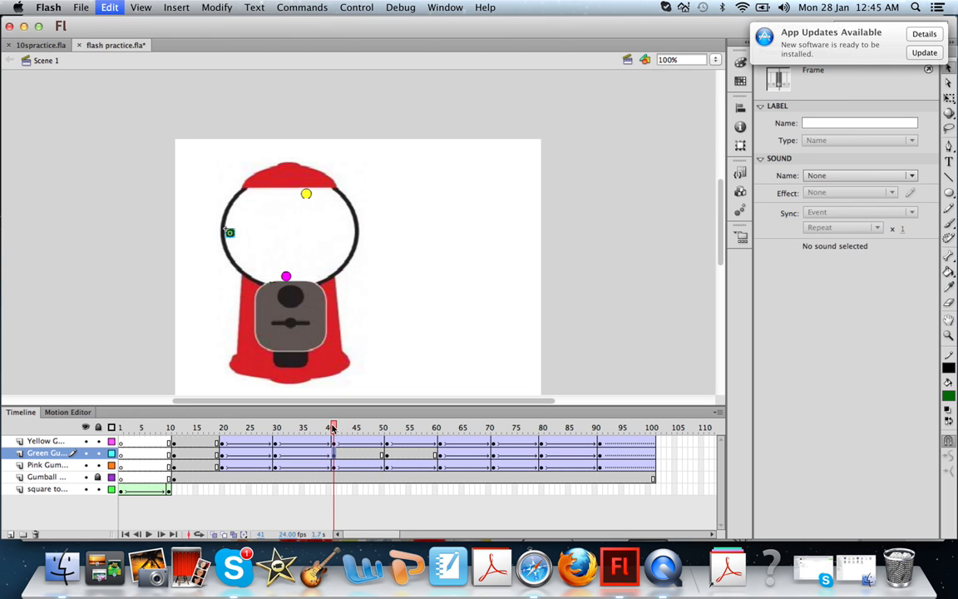
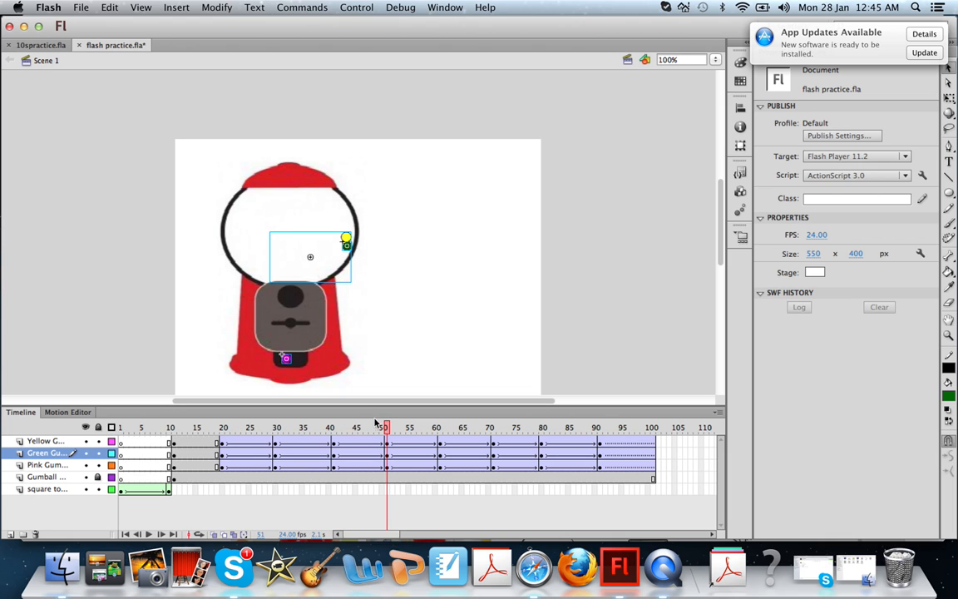
{"action": "left_click_drag", "start_coordinate": [375, 424], "coordinate": [340, 430]}
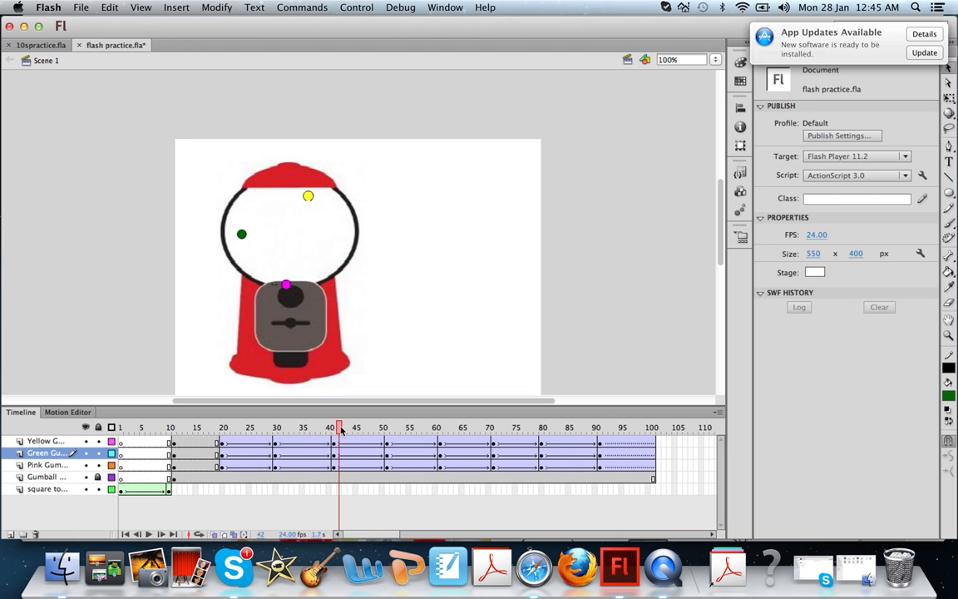
Insert keyframes at frames 42 and 50 on the Pink Gumball layer.
{"action": "right_click", "coordinate": [340, 466]}
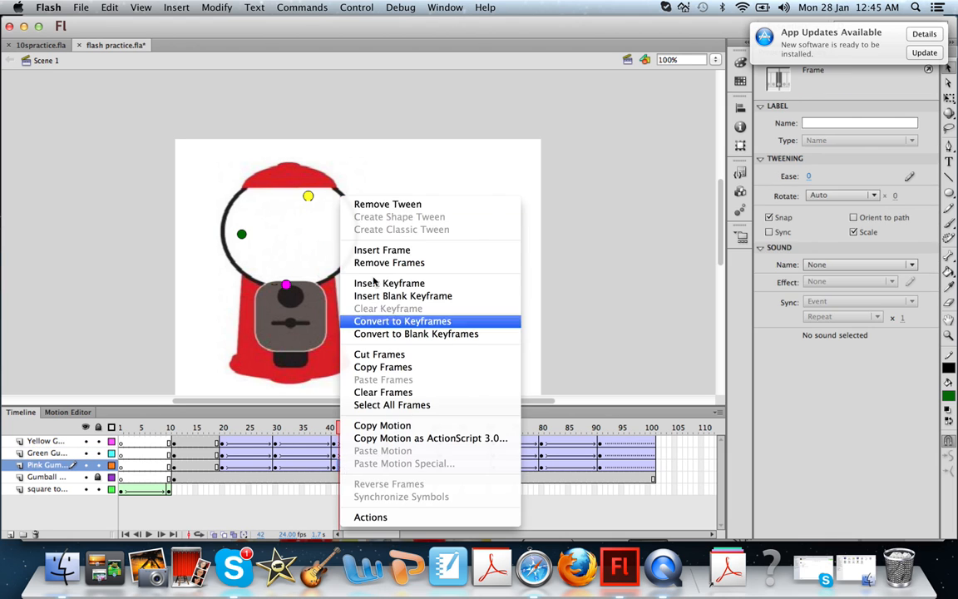
{"action": "left_click", "coordinate": [389, 284]}
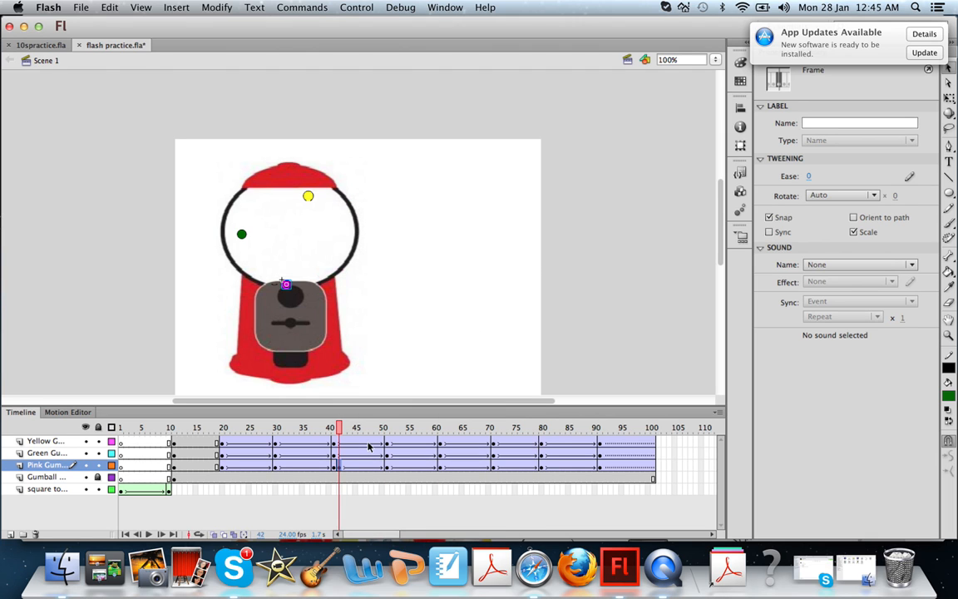
{"action": "right_click", "coordinate": [379, 467]}
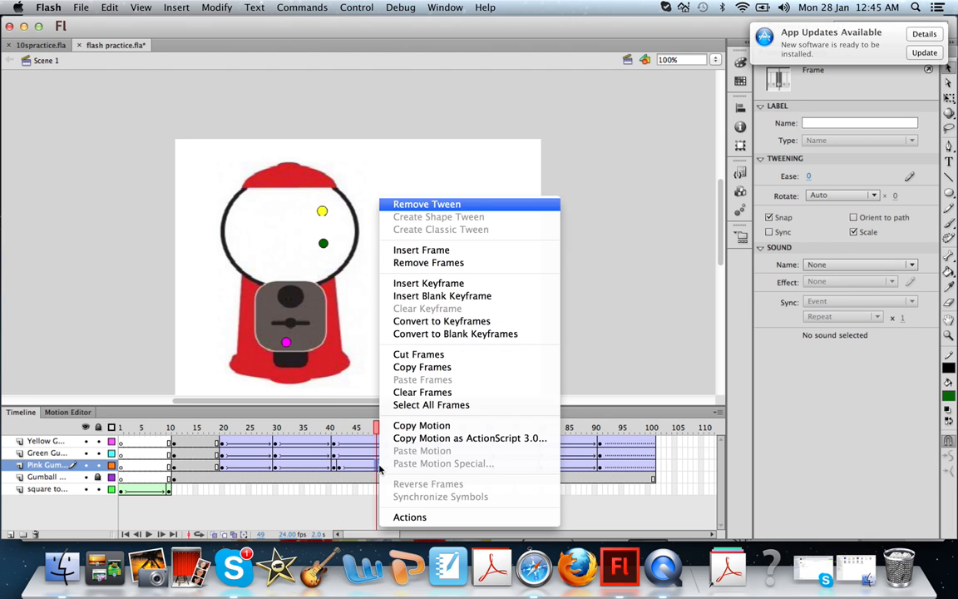
{"action": "left_click", "coordinate": [366, 465]}
{"action": "left_click", "coordinate": [384, 468]}
{"action": "right_click", "coordinate": [383, 468]}
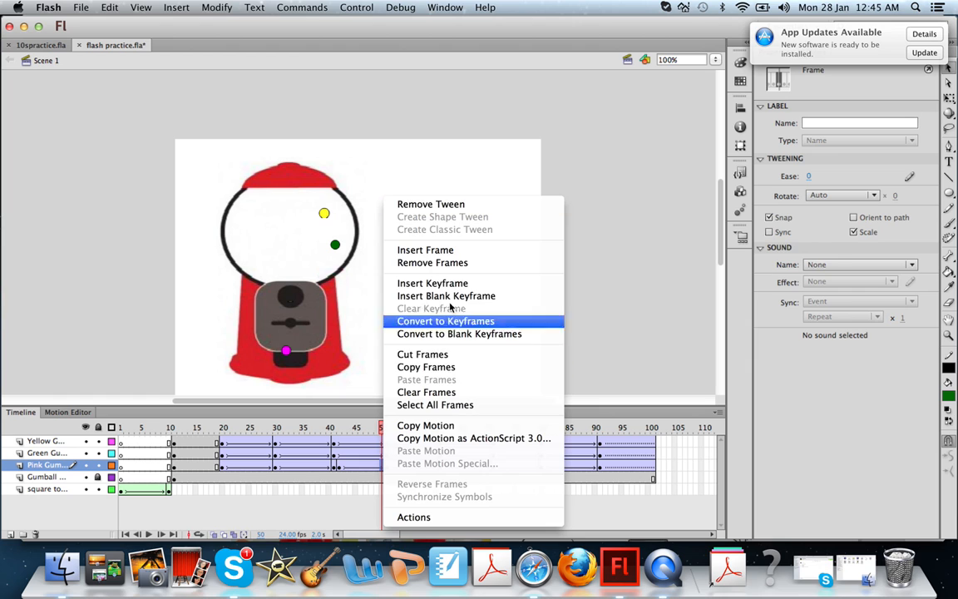
{"action": "left_click", "coordinate": [466, 281]}
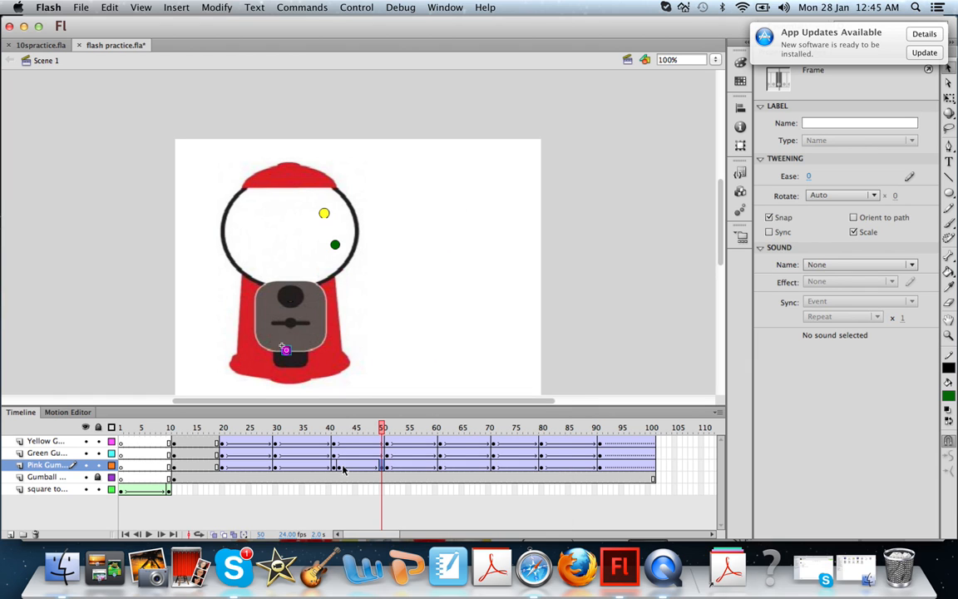
Delete the pink gumball at frame 42 so it disappears inside the machine.
{"action": "left_click", "coordinate": [343, 468]}
{"action": "left_click", "coordinate": [340, 467]}
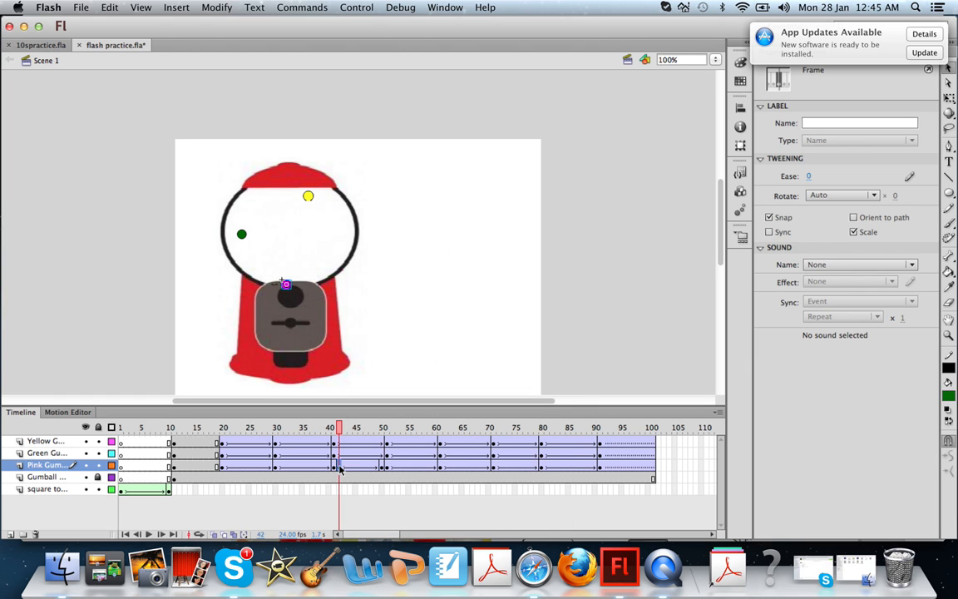
{"action": "key", "text": "Delete"}
Insert keyframes at frames 62 and 70 on the Yellow Gumball layer.
{"action": "left_click_drag", "start_coordinate": [332, 430], "coordinate": [442, 438]}
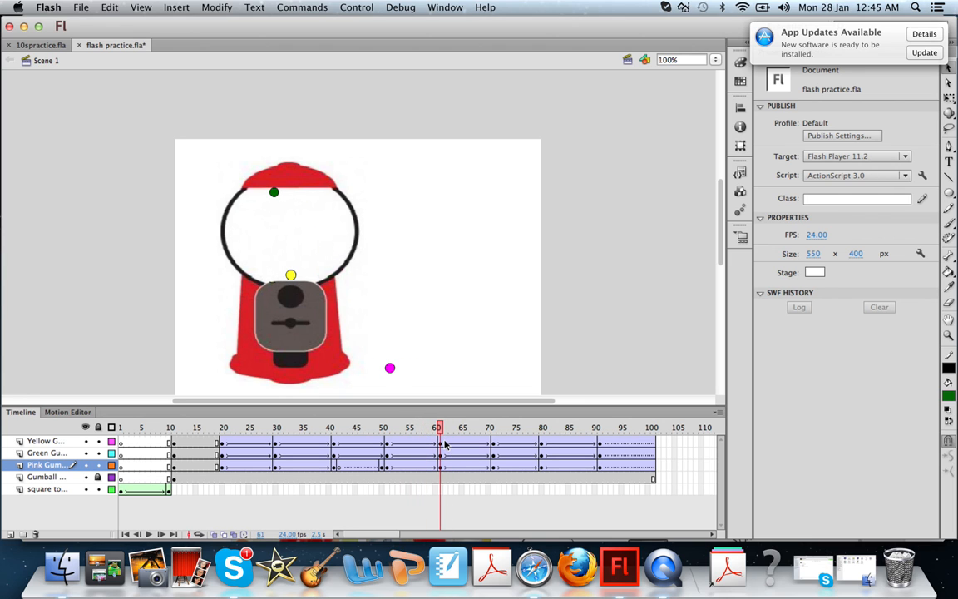
{"action": "left_click", "coordinate": [445, 442]}
{"action": "right_click", "coordinate": [442, 445]}
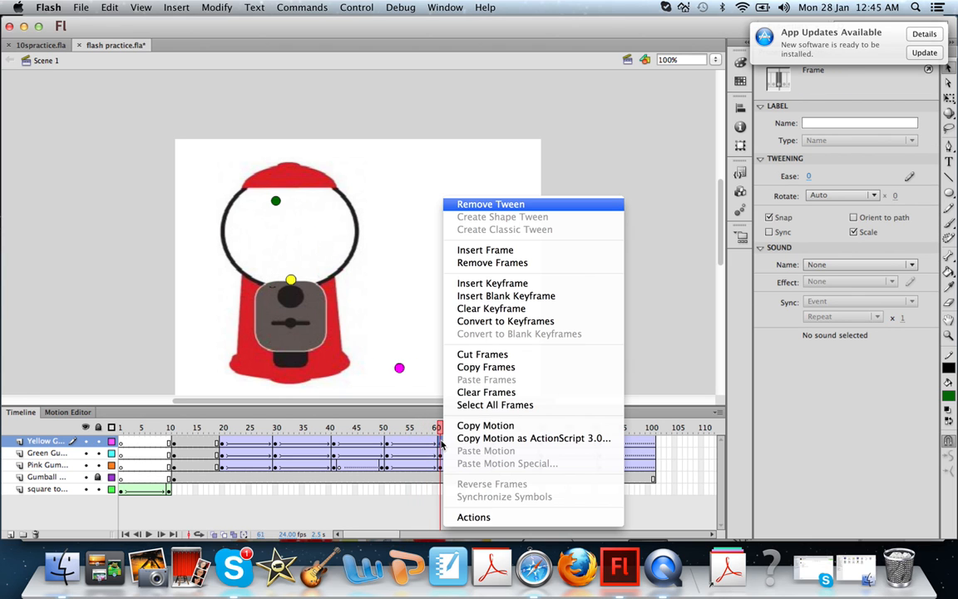
{"action": "left_click", "coordinate": [442, 430]}
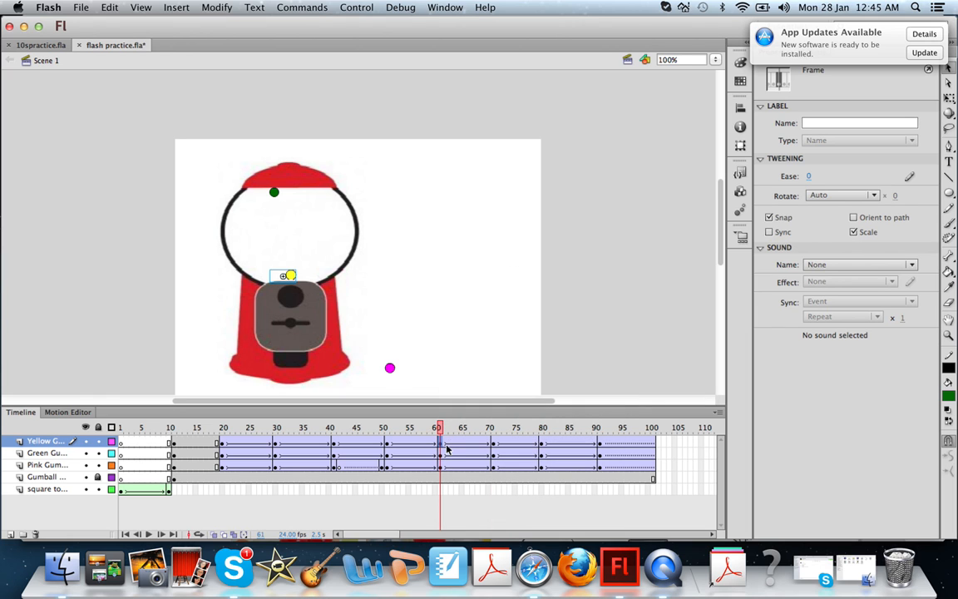
{"action": "right_click", "coordinate": [442, 443]}
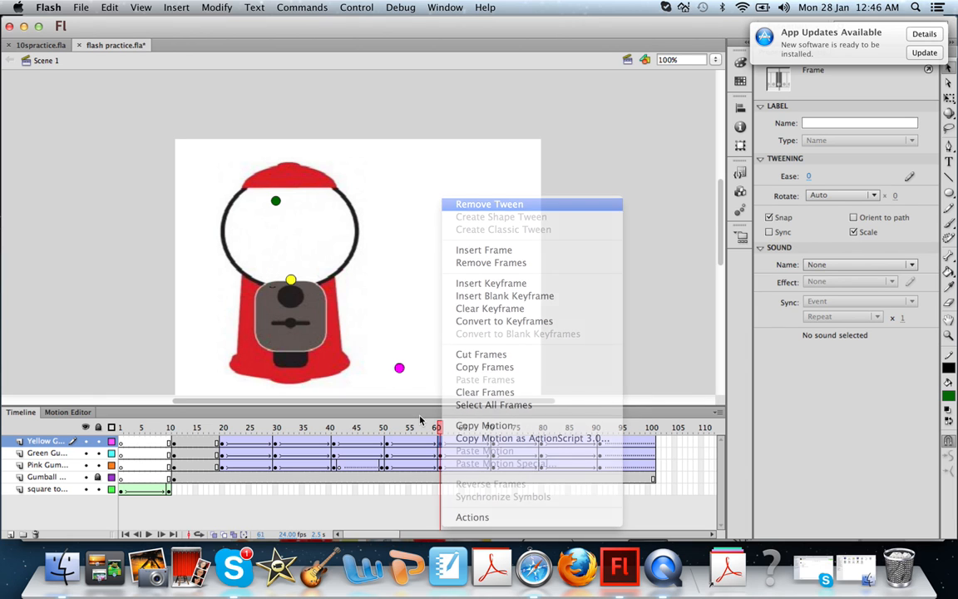
{"action": "left_click", "coordinate": [445, 444]}
{"action": "right_click", "coordinate": [447, 448]}
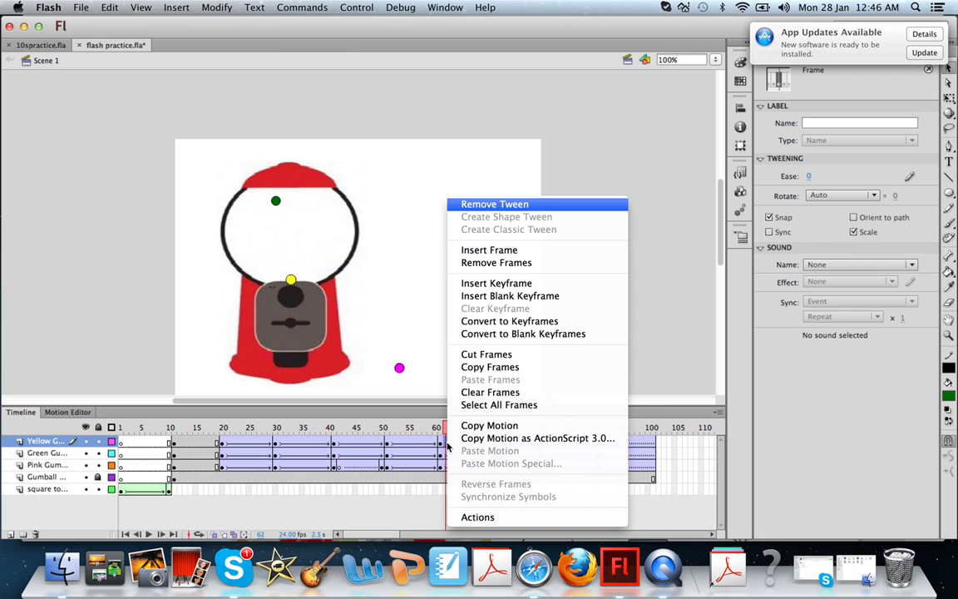
{"action": "left_click", "coordinate": [498, 283]}
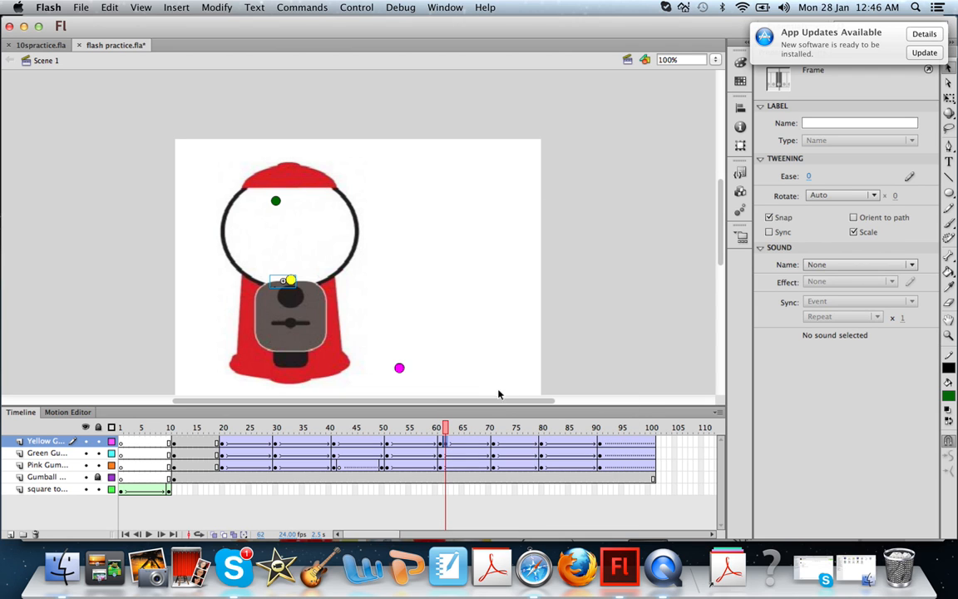
{"action": "left_click", "coordinate": [486, 443]}
{"action": "right_click", "coordinate": [486, 443]}
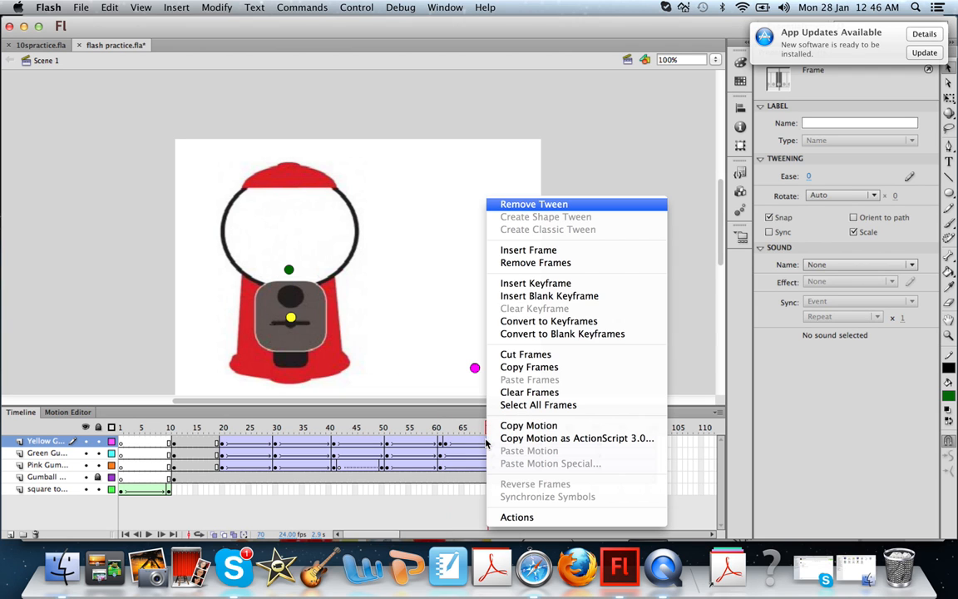
{"action": "left_click", "coordinate": [533, 284]}
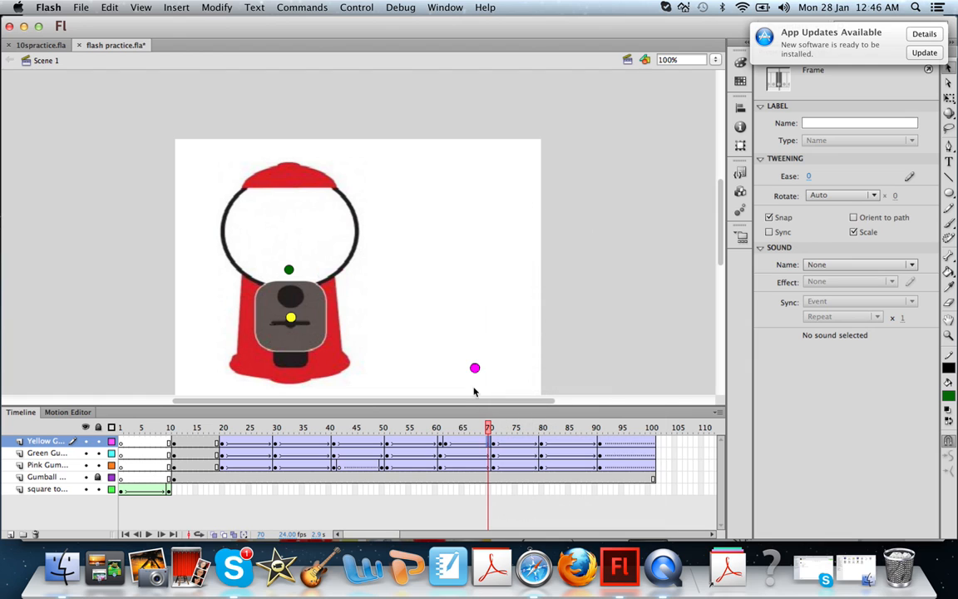
Delete the yellow gumball at frame 62 so it disappears inside the machine.
{"action": "left_click", "coordinate": [451, 443]}
{"action": "left_click", "coordinate": [446, 444]}
{"action": "key", "text": "BackSpace"}
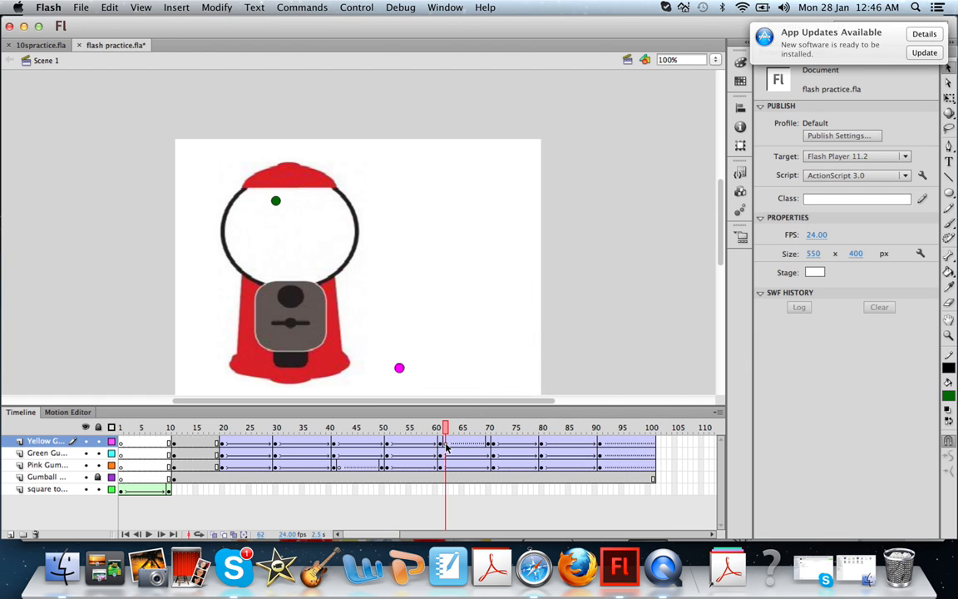
Delete the yellow gumball at frame 70 and the pink gumball at frame 50.
{"action": "left_click_drag", "start_coordinate": [441, 434], "coordinate": [491, 442]}
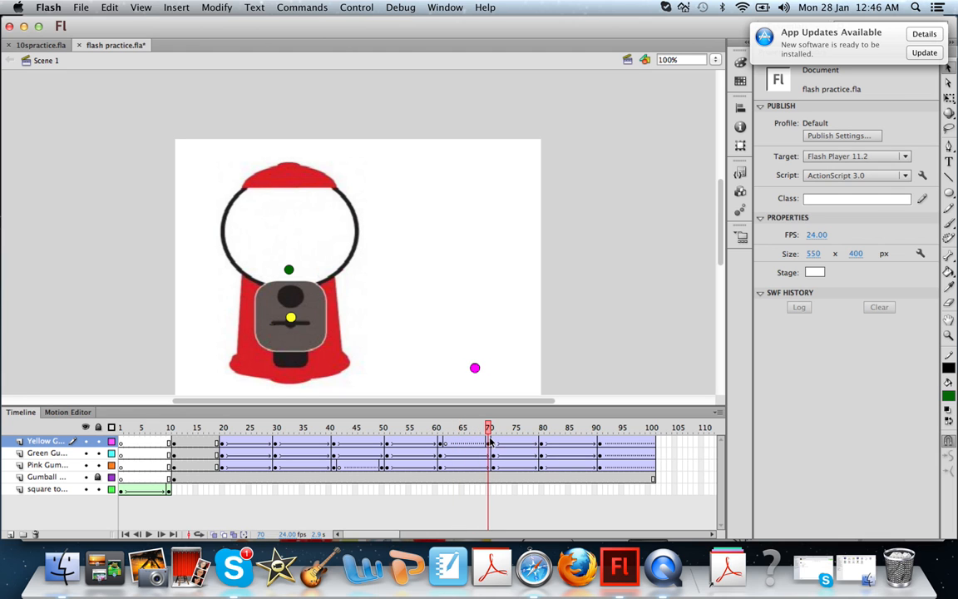
{"action": "left_click", "coordinate": [490, 443]}
{"action": "key", "text": "BackSpace"}
{"action": "left_click_drag", "start_coordinate": [491, 427], "coordinate": [383, 429]}
{"action": "left_click", "coordinate": [383, 467]}
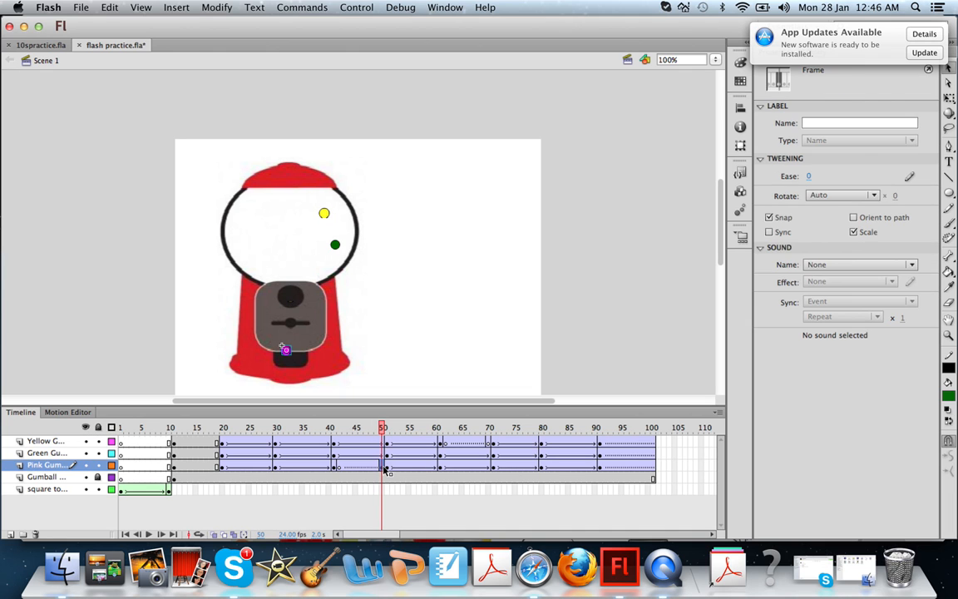
{"action": "key", "text": "BackSpace"}
Reset the Essentials workspace to restore the docked timeline, minimize the browser window and switch back to Flash.
{"action": "left_click_drag", "start_coordinate": [391, 414], "coordinate": [385, 391]}
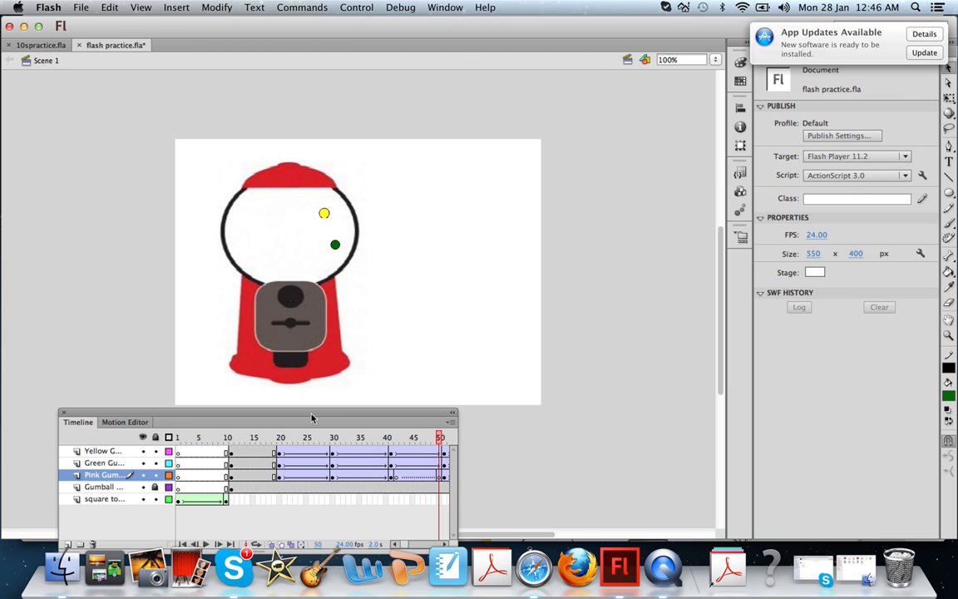
{"action": "left_click", "coordinate": [445, 7]}
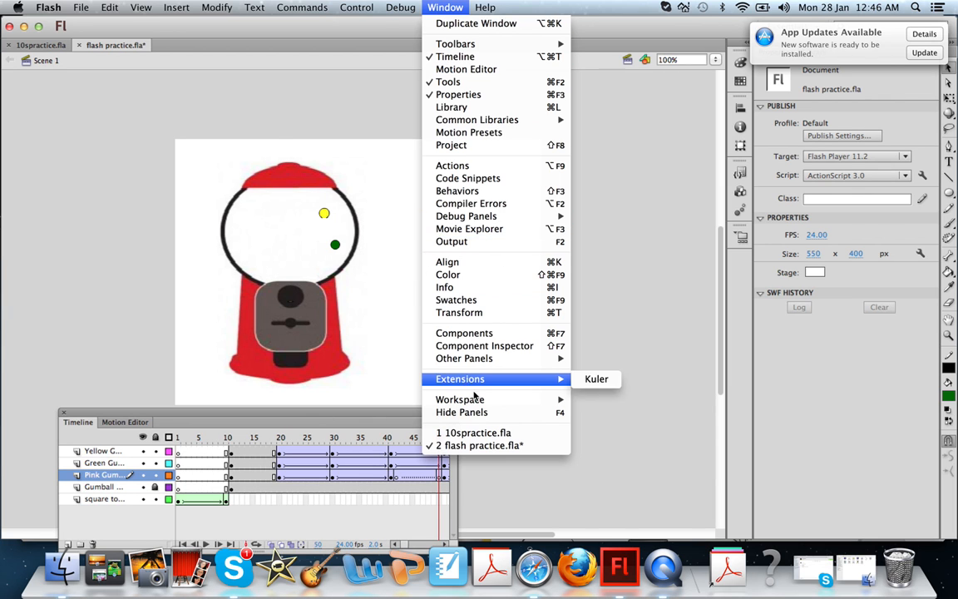
{"action": "mouse_move", "coordinate": [476, 402]}
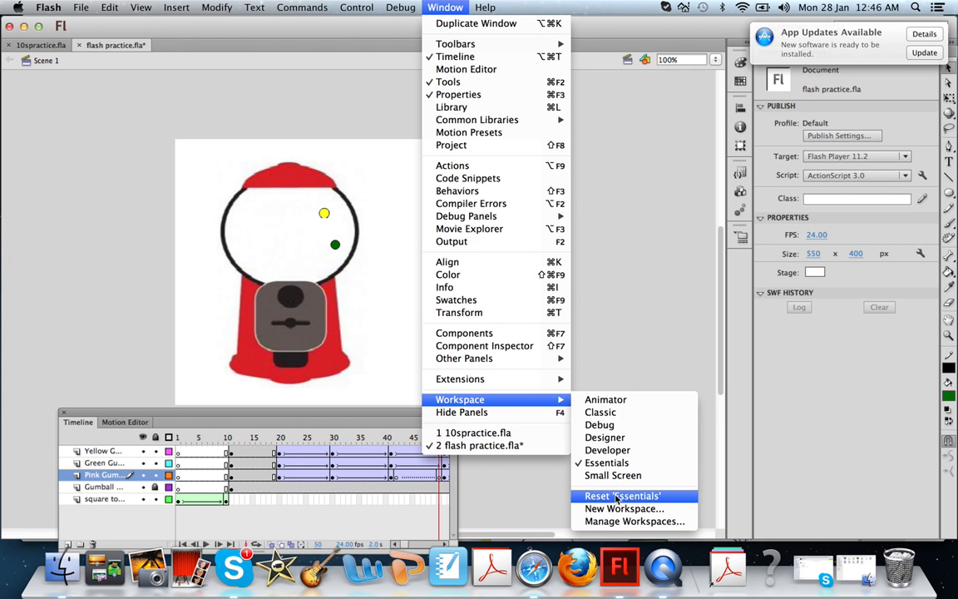
{"action": "left_click", "coordinate": [620, 497]}
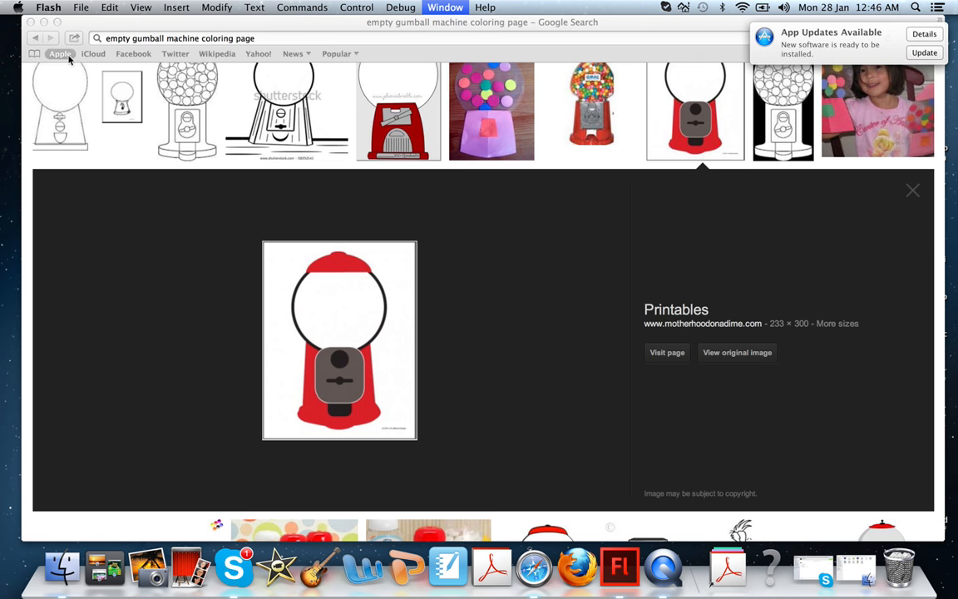
{"action": "left_click", "coordinate": [43, 22]}
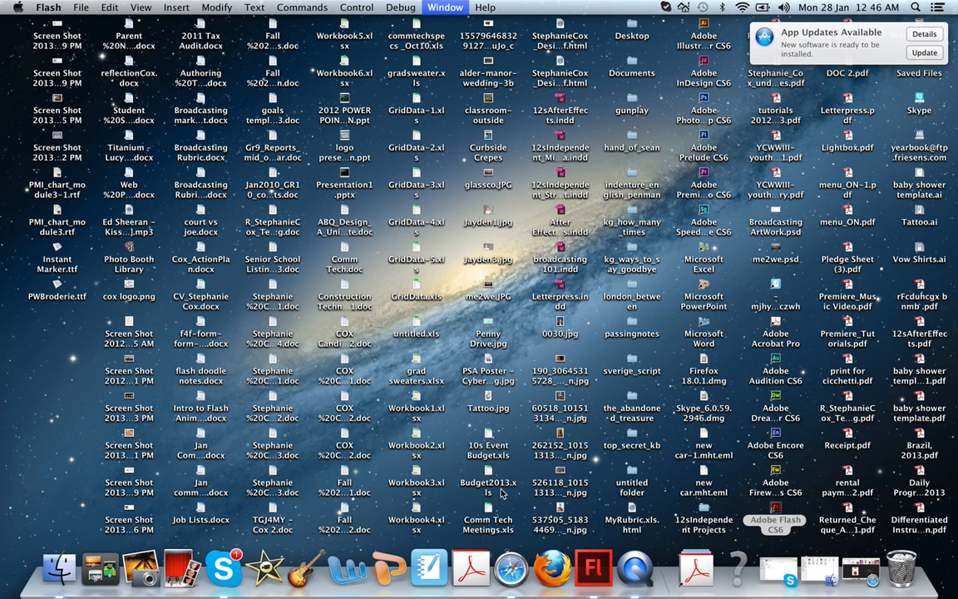
{"action": "left_click", "coordinate": [593, 568]}
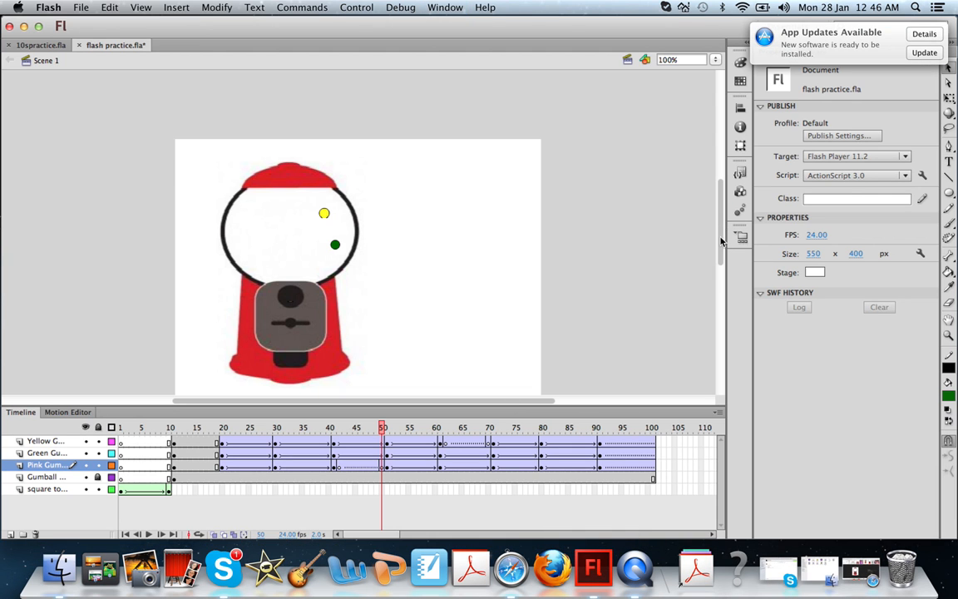
Insert a keyframe at frame 70 on the Green Gumball layer and lower the green gumball there to X 164.50, Y 197.50.
{"action": "left_click_drag", "start_coordinate": [721, 242], "coordinate": [720, 253]}
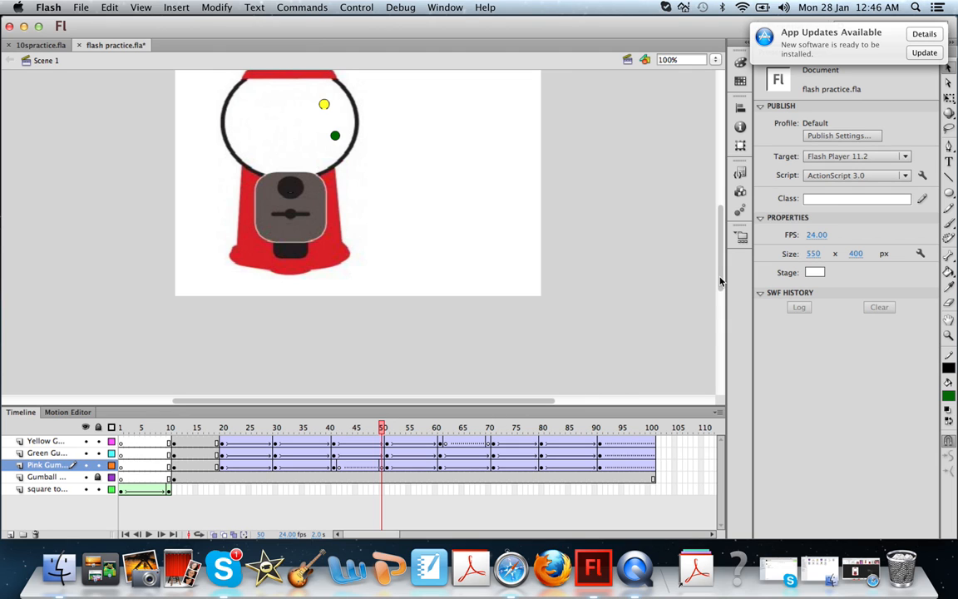
{"action": "left_click_drag", "start_coordinate": [721, 281], "coordinate": [721, 276]}
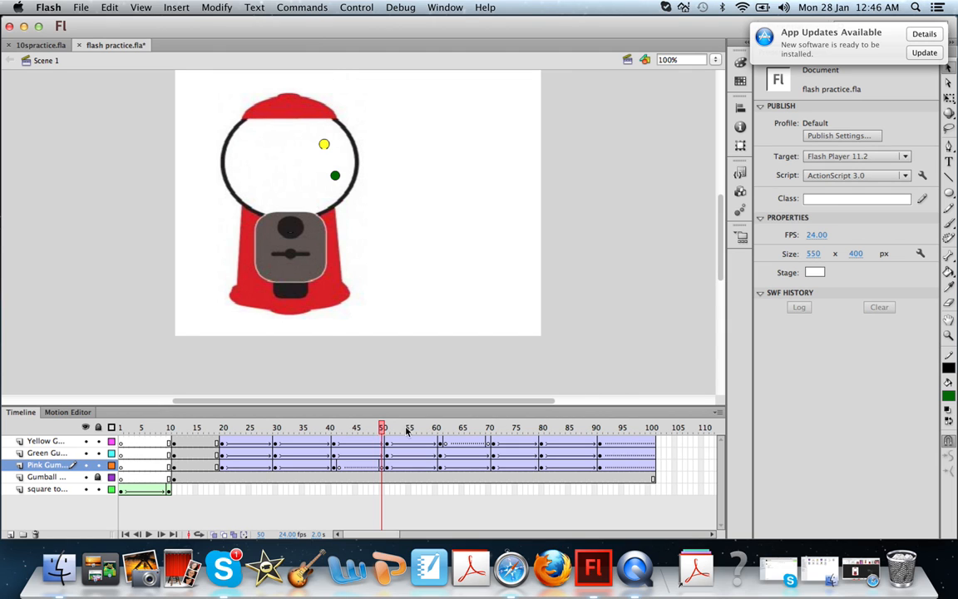
{"action": "left_click_drag", "start_coordinate": [407, 428], "coordinate": [488, 438]}
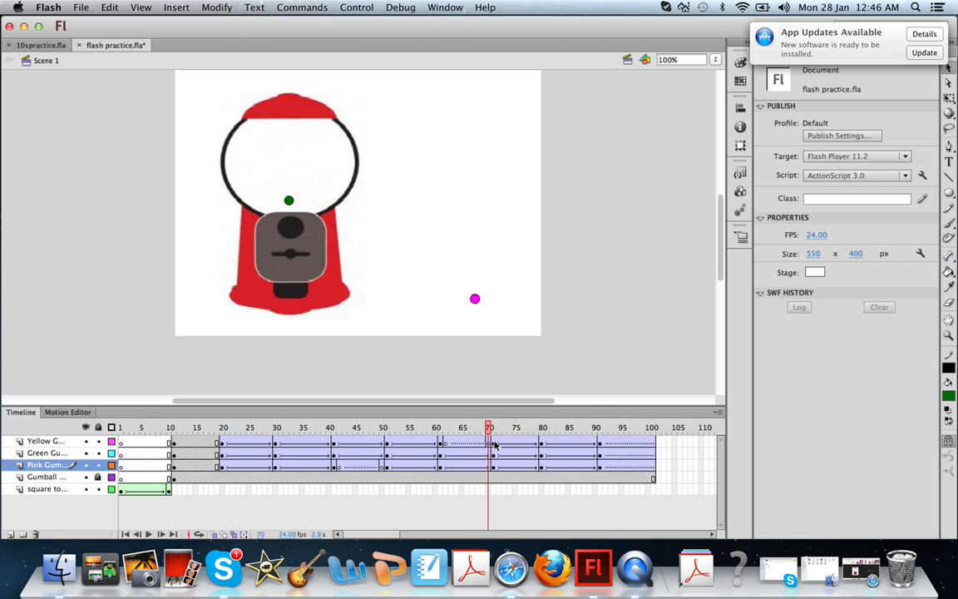
{"action": "left_click", "coordinate": [498, 442]}
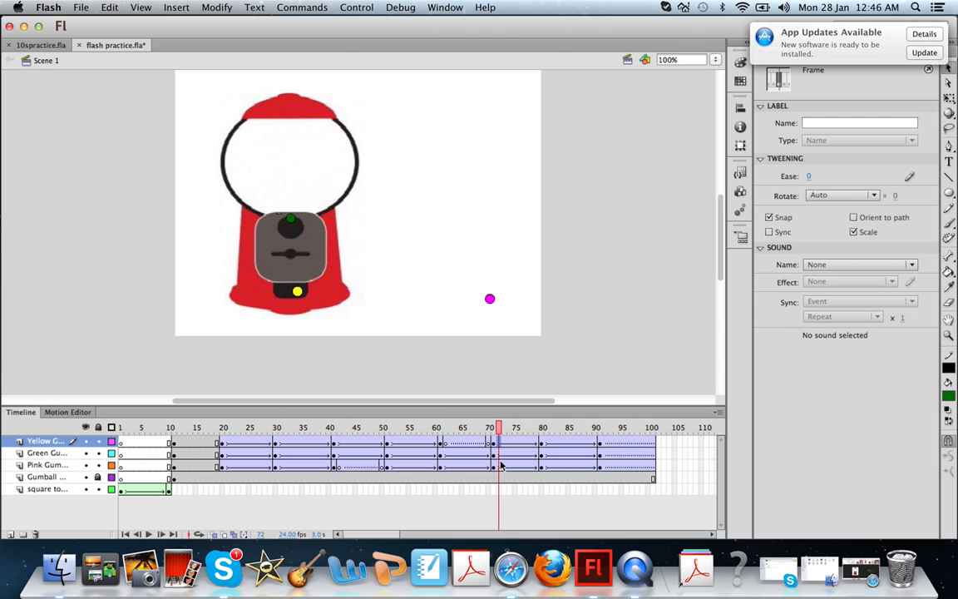
{"action": "left_click", "coordinate": [499, 453]}
{"action": "left_click", "coordinate": [494, 429]}
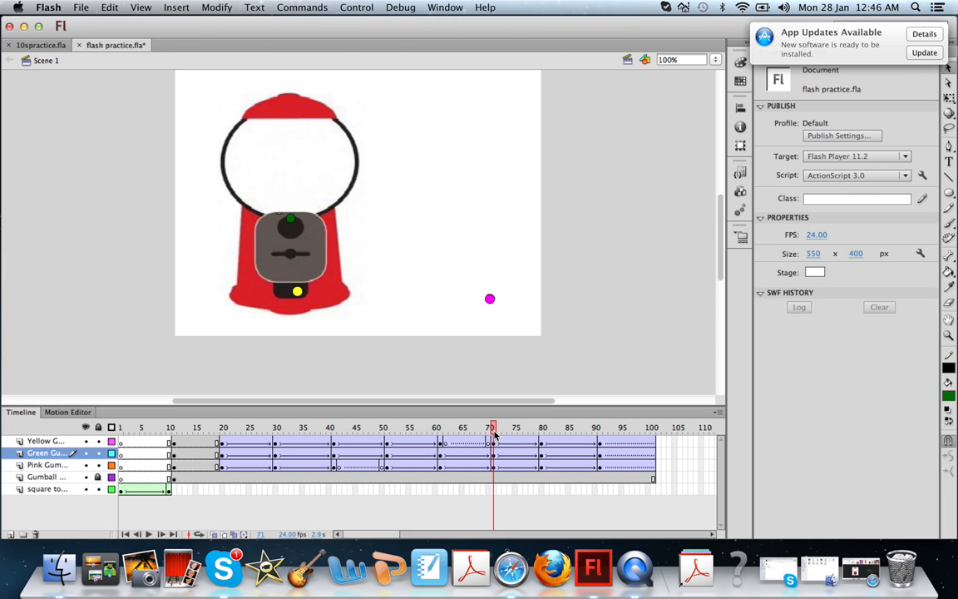
{"action": "left_click_drag", "start_coordinate": [494, 433], "coordinate": [490, 434]}
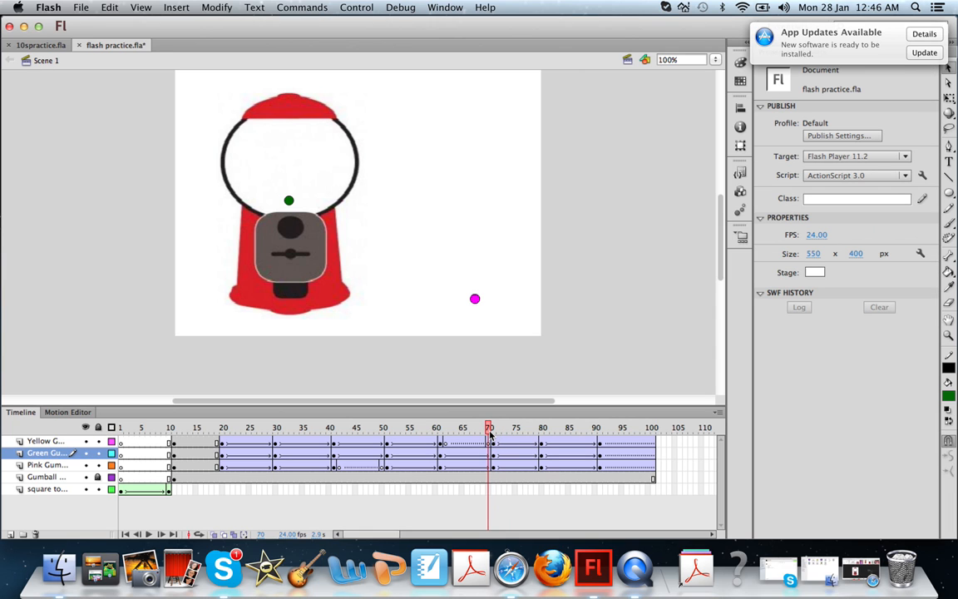
{"action": "right_click", "coordinate": [489, 455]}
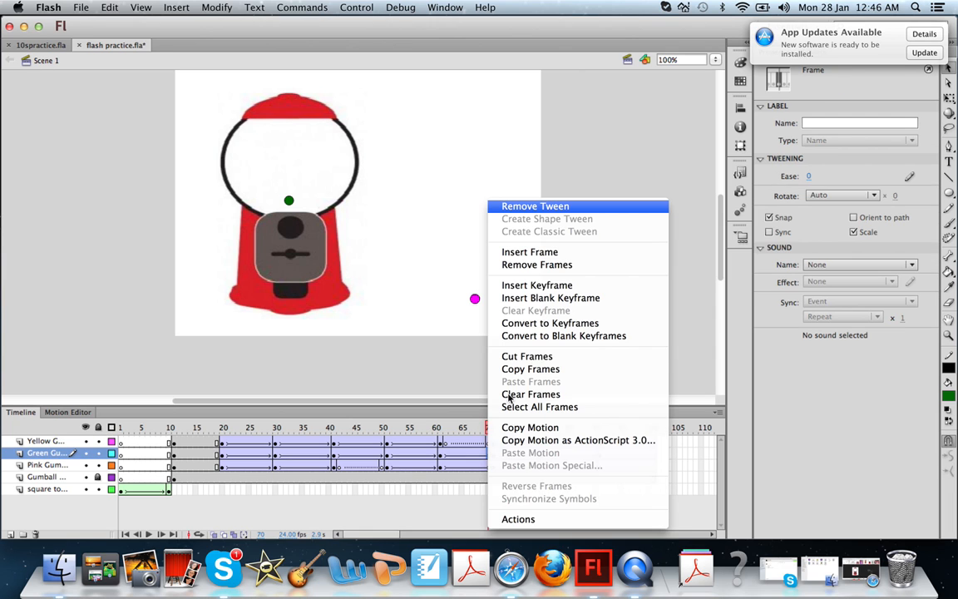
{"action": "left_click", "coordinate": [549, 287]}
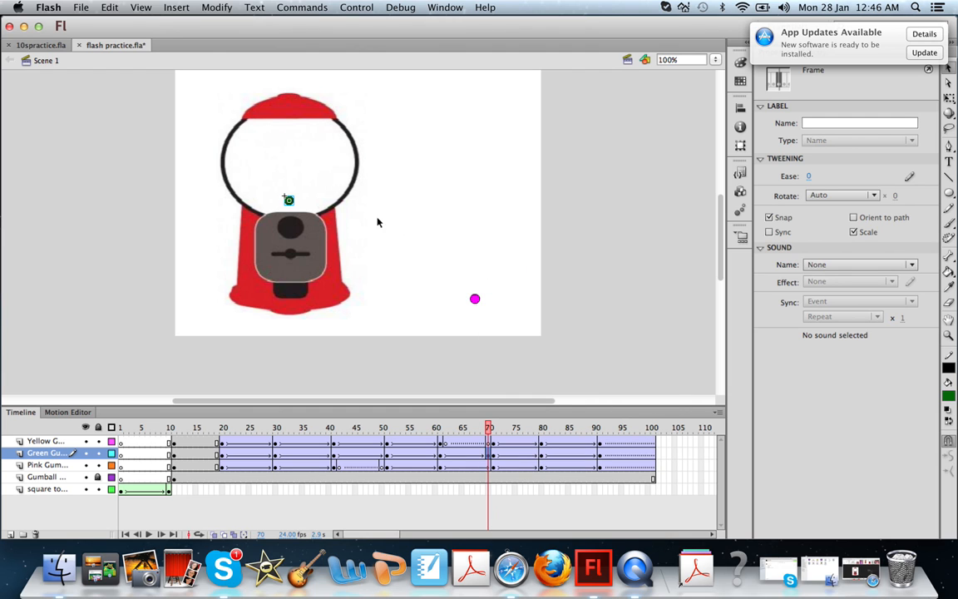
{"action": "left_click_drag", "start_coordinate": [288, 201], "coordinate": [290, 206]}
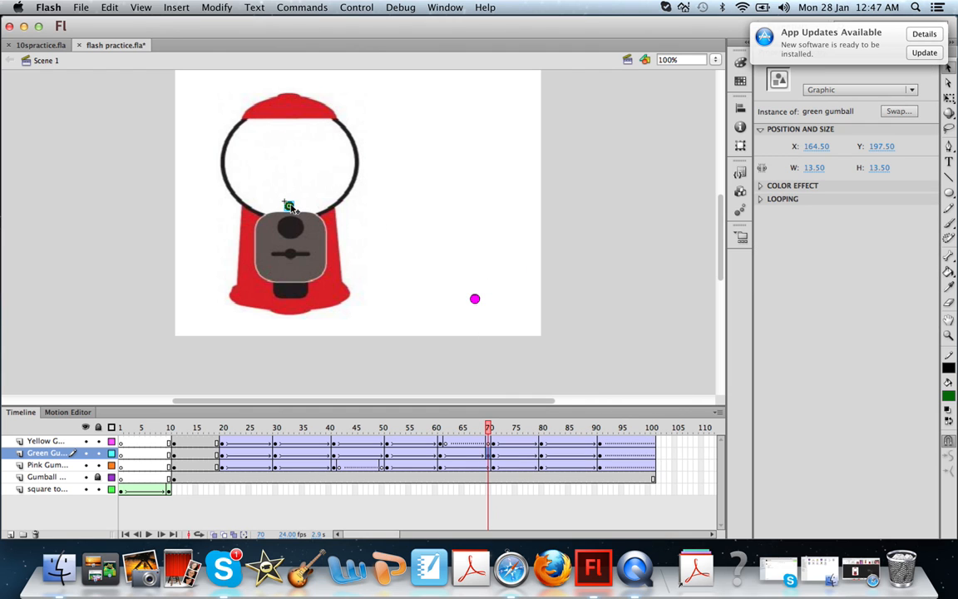
Delete the green gumball at frame 71 and move the playhead to frame 79.
{"action": "left_click", "coordinate": [493, 458]}
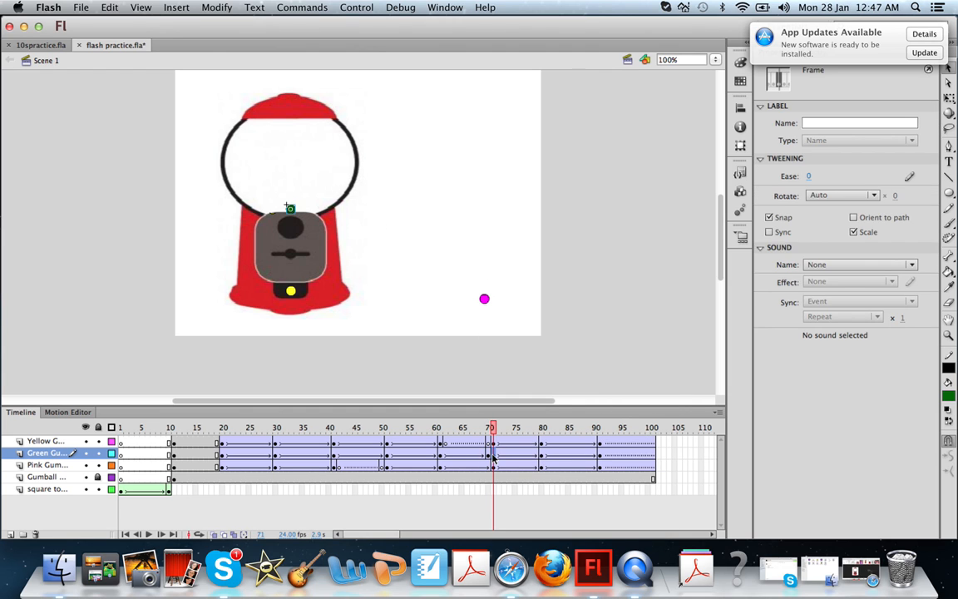
{"action": "key", "text": "Delete"}
{"action": "left_click_drag", "start_coordinate": [509, 443], "coordinate": [545, 442]}
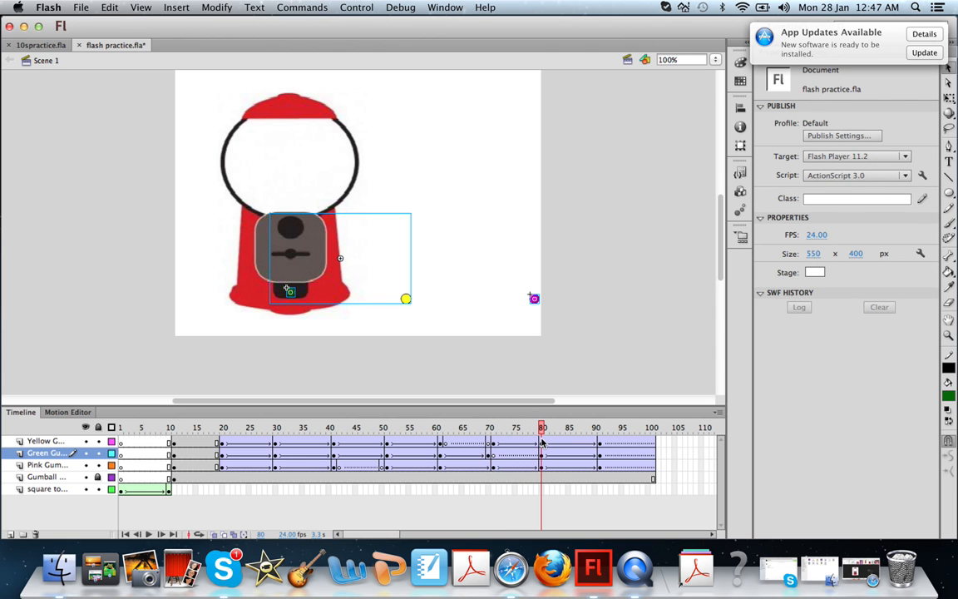
{"action": "left_click_drag", "start_coordinate": [541, 443], "coordinate": [538, 444]}
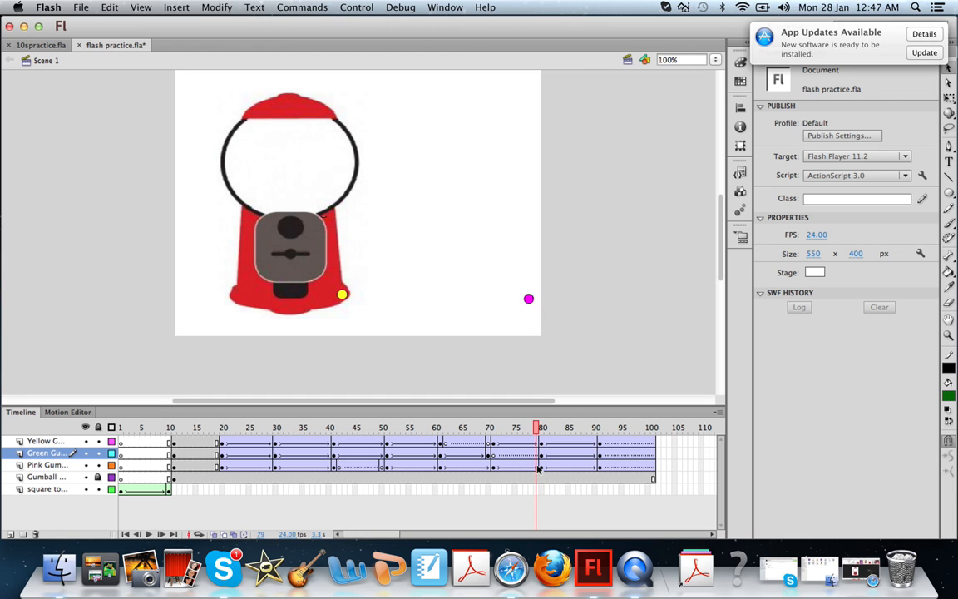
Insert a keyframe at frame 79 on the Green Gumball layer and place the green gumball from the library in the chute.
{"action": "right_click", "coordinate": [537, 461]}
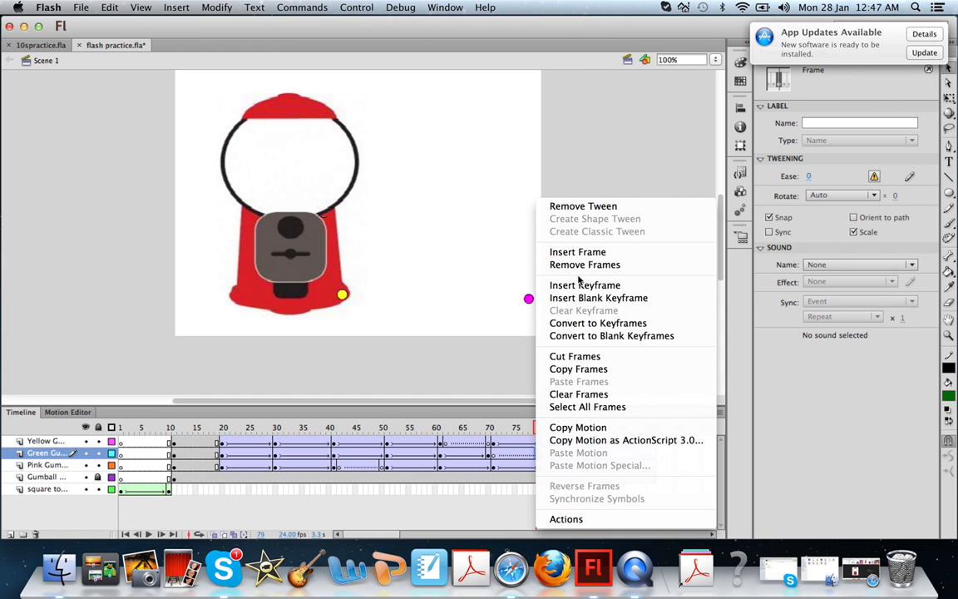
{"action": "left_click", "coordinate": [549, 282]}
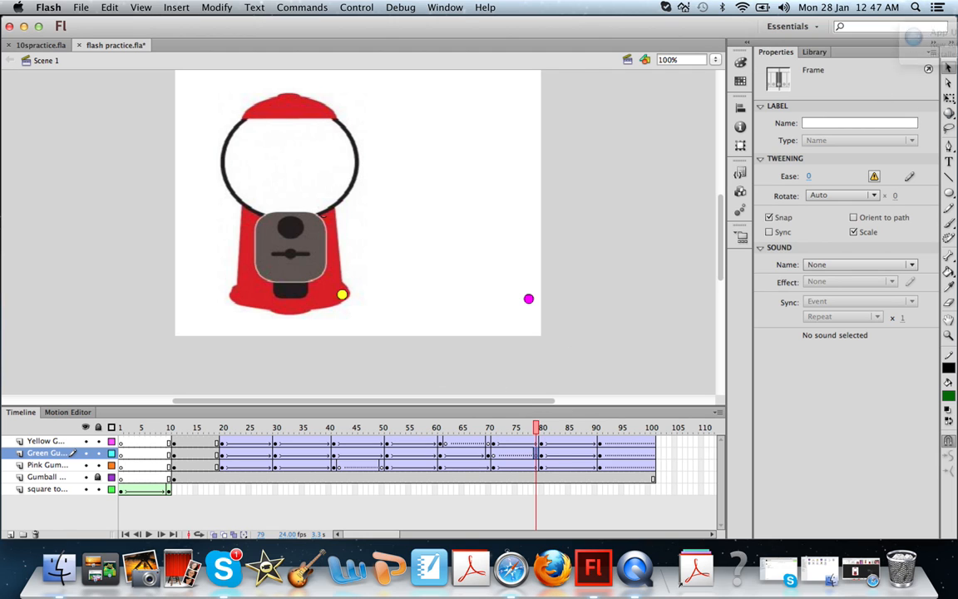
{"action": "left_click", "coordinate": [815, 52]}
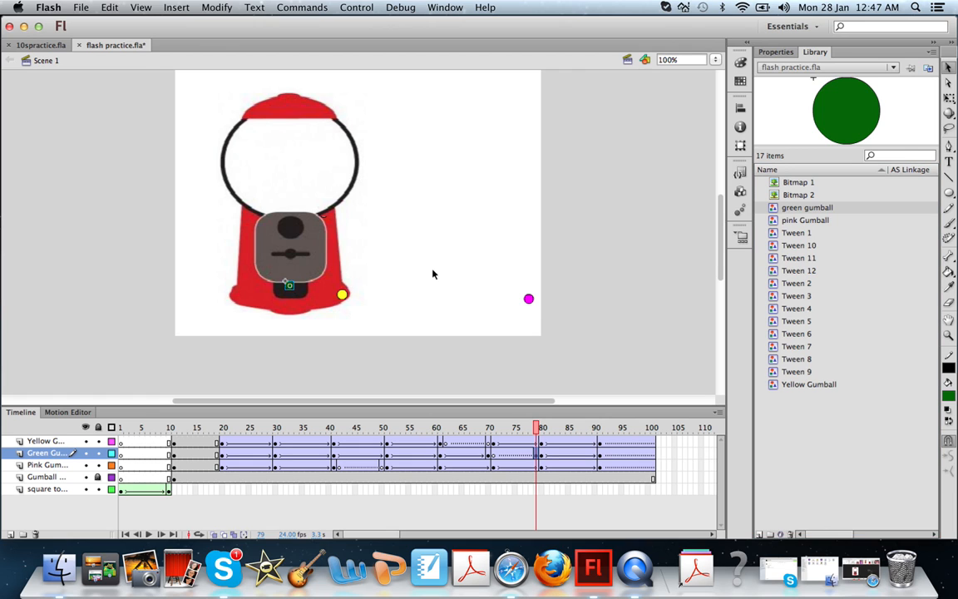
{"action": "left_click", "coordinate": [604, 289]}
Scrub the animation back to frame 1 and review the title and handwriting animation around frames 55 to 59 in 10spractice.fla.
{"action": "left_click_drag", "start_coordinate": [536, 426], "coordinate": [158, 427]}
{"action": "left_click_drag", "start_coordinate": [210, 442], "coordinate": [34, 448]}
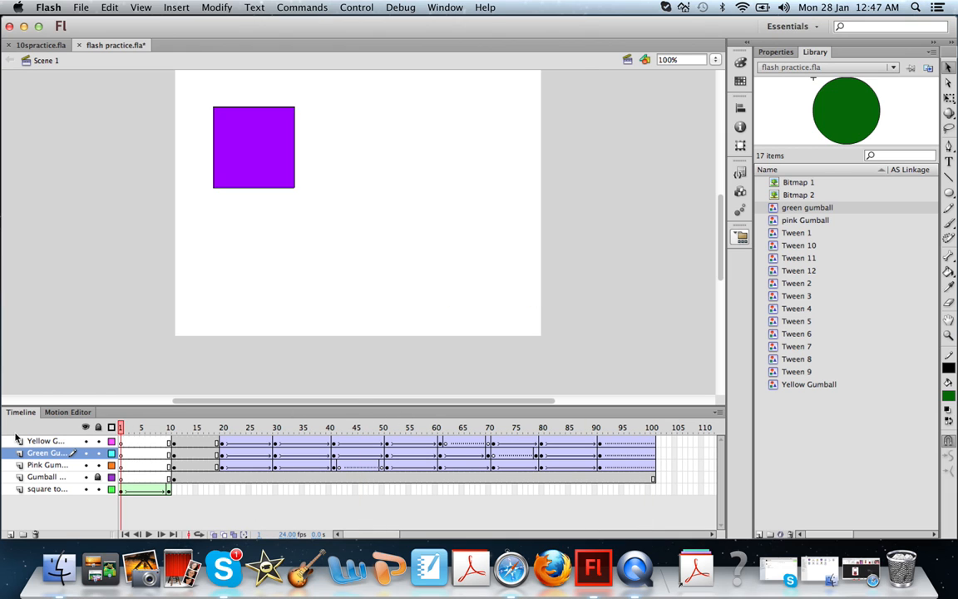
{"action": "left_click", "coordinate": [39, 44]}
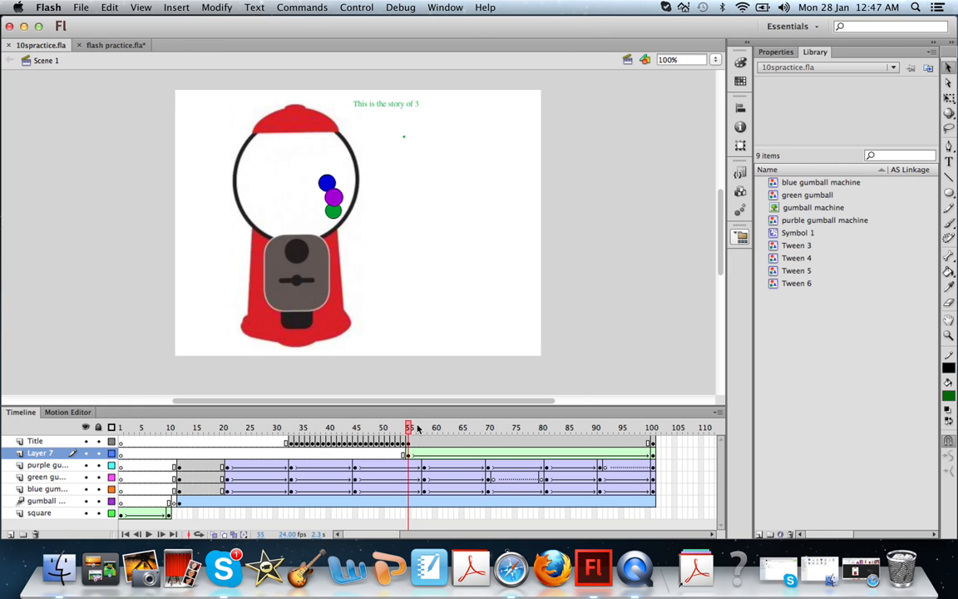
{"action": "mouse_move", "coordinate": [375, 433]}
{"action": "left_mouse_down"}
{"action": "mouse_move", "coordinate": [292, 430]}
{"action": "mouse_move", "coordinate": [417, 426]}
{"action": "mouse_move", "coordinate": [561, 390]}
{"action": "mouse_move", "coordinate": [595, 404]}
{"action": "mouse_move", "coordinate": [430, 394]}
{"action": "left_mouse_up"}
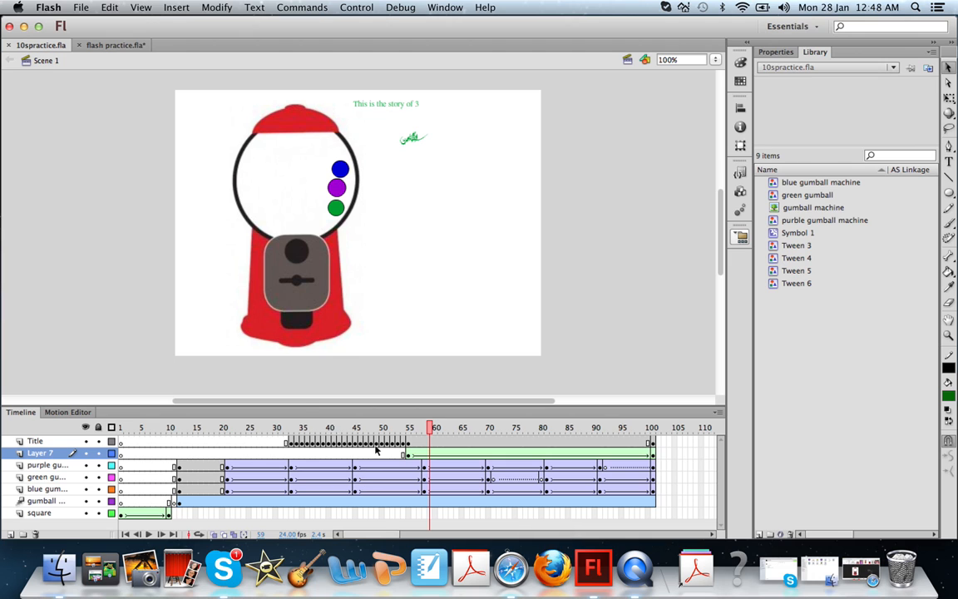
Return to flash practice.fla and add a new layer named Title above the Yellow Gumball layer.
{"action": "left_click", "coordinate": [135, 49]}
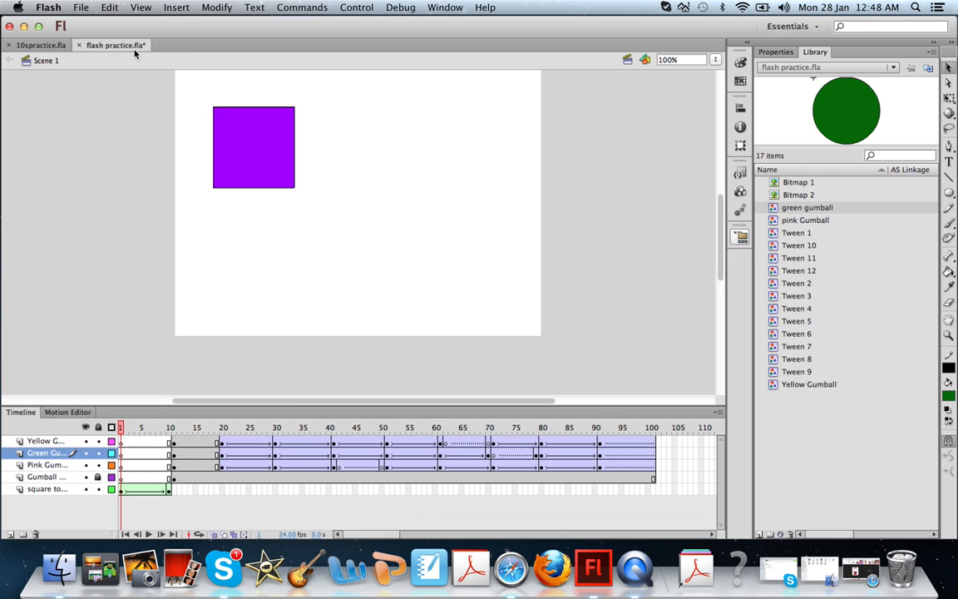
{"action": "left_click", "coordinate": [11, 535]}
{"action": "left_click_drag", "start_coordinate": [41, 457], "coordinate": [42, 442]}
{"action": "double_click", "coordinate": [42, 441]}
{"action": "type", "text": "Title"}
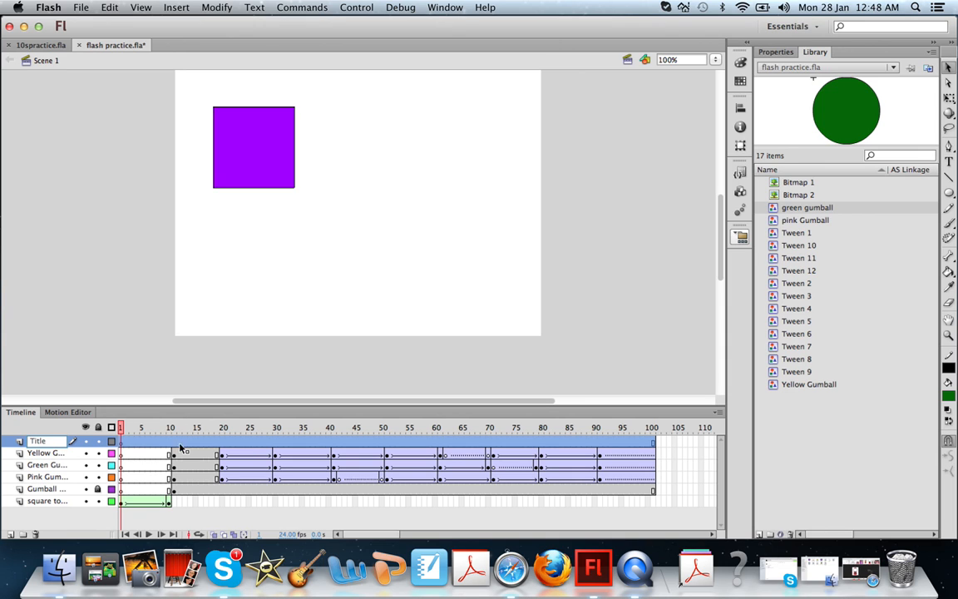
Insert a keyframe at frame 35 on the Title layer and add a text box beside the machine's top containing "T".
{"action": "left_click", "coordinate": [275, 441]}
{"action": "left_click", "coordinate": [308, 442]}
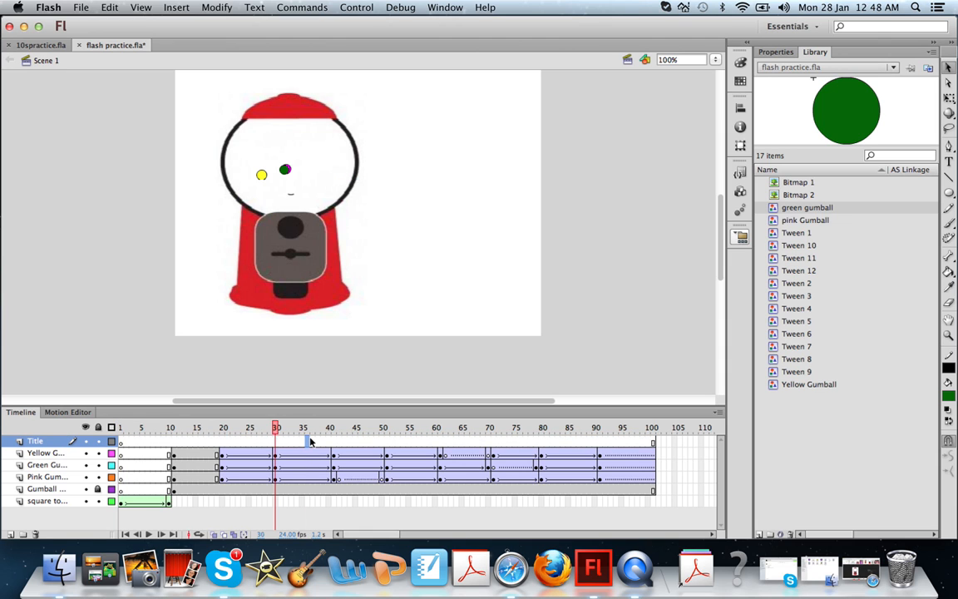
{"action": "right_click", "coordinate": [297, 442]}
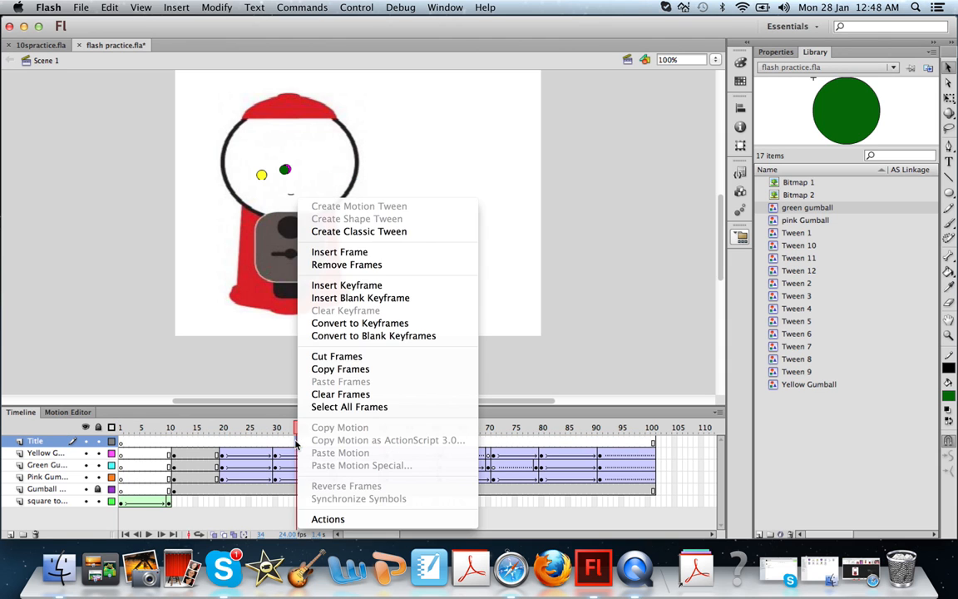
{"action": "left_click", "coordinate": [291, 442]}
{"action": "left_click", "coordinate": [303, 442]}
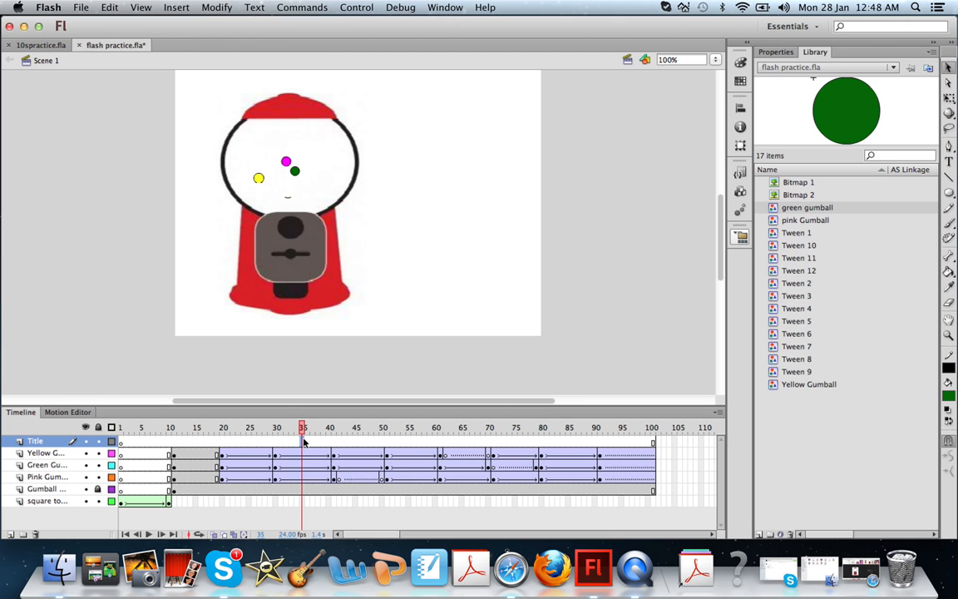
{"action": "right_click", "coordinate": [304, 443]}
{"action": "left_click", "coordinate": [368, 288]}
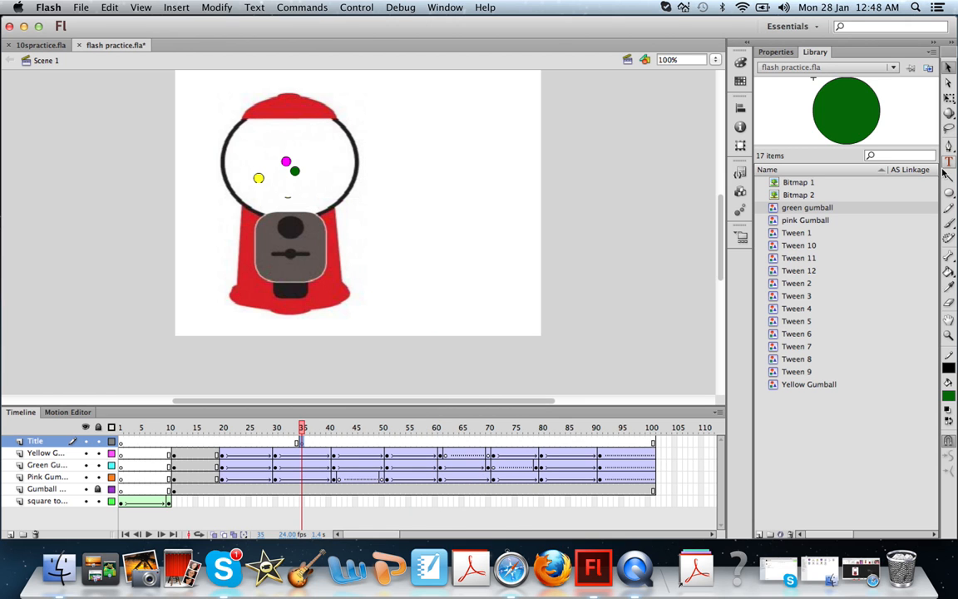
{"action": "key", "text": "t"}
{"action": "left_click_drag", "start_coordinate": [374, 90], "coordinate": [523, 135]}
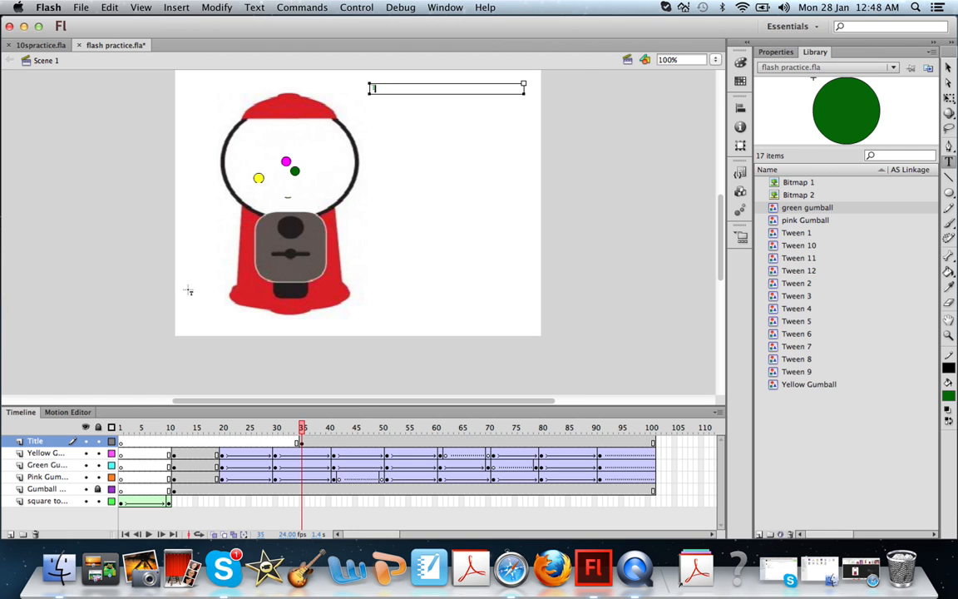
Insert a keyframe at frame 36 on the Title layer and extend its text to "Th".
{"action": "left_click", "coordinate": [307, 444]}
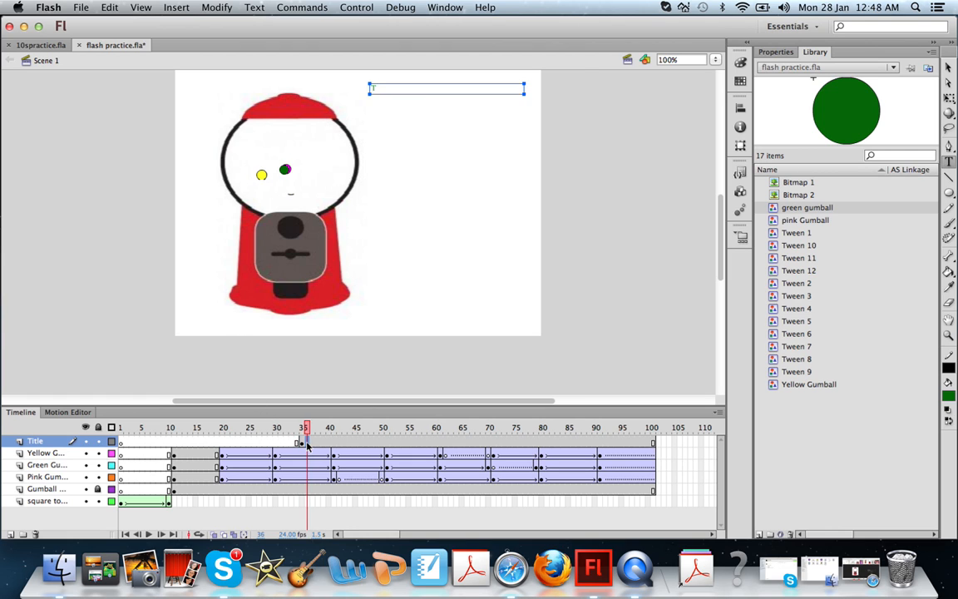
{"action": "right_click", "coordinate": [297, 443]}
{"action": "left_click", "coordinate": [287, 430]}
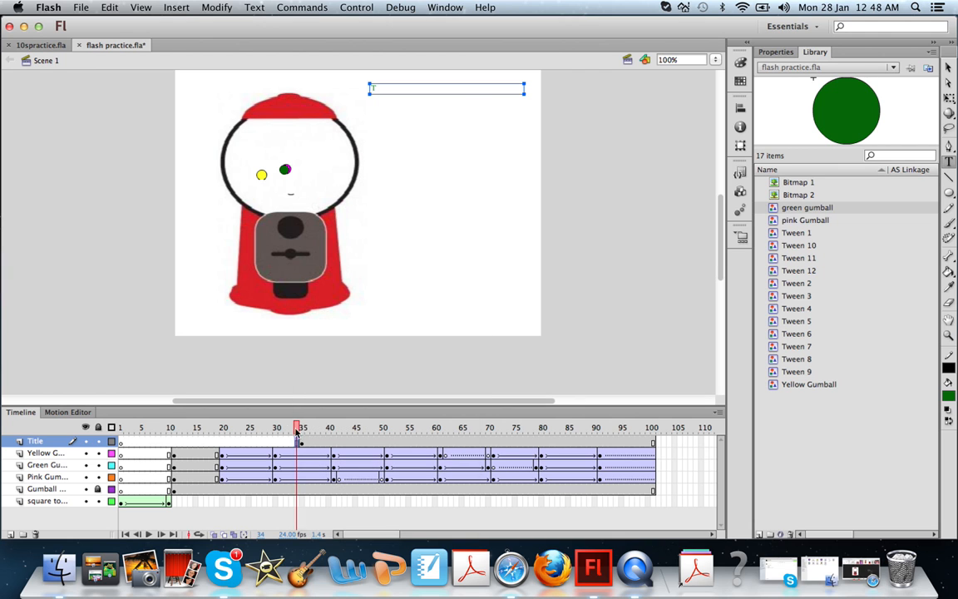
{"action": "left_click", "coordinate": [312, 445]}
{"action": "left_click", "coordinate": [309, 443]}
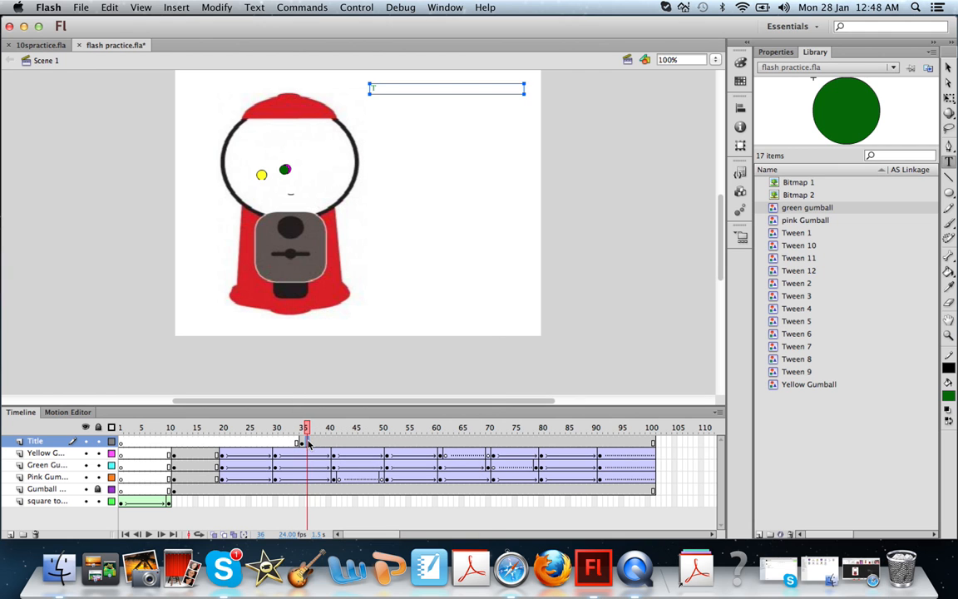
{"action": "right_click", "coordinate": [309, 442]}
{"action": "left_click", "coordinate": [368, 285]}
{"action": "left_click", "coordinate": [379, 90]}
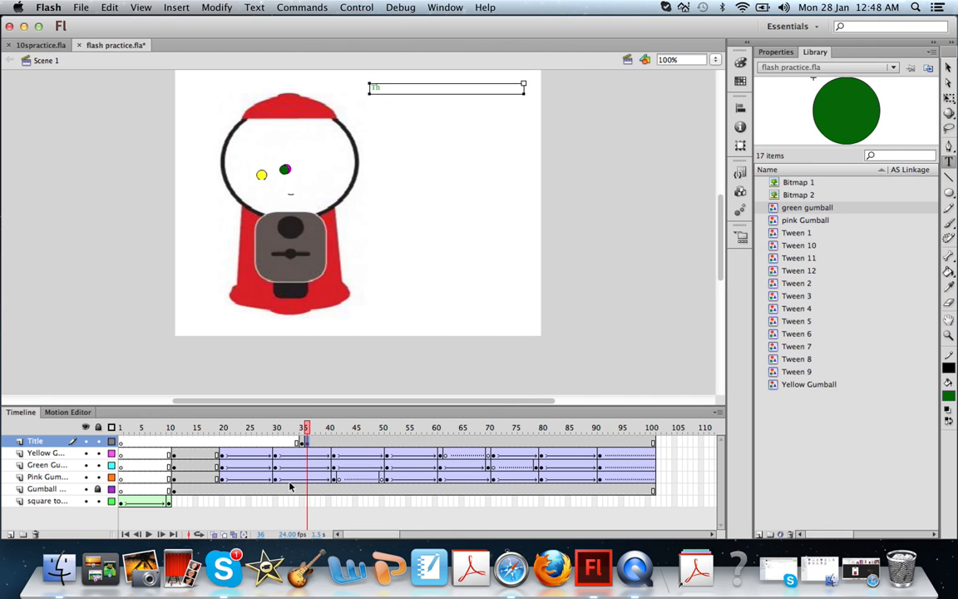
Insert a keyframe at frame 37 on the Title layer and extend its text to "Thi".
{"action": "left_click", "coordinate": [313, 444]}
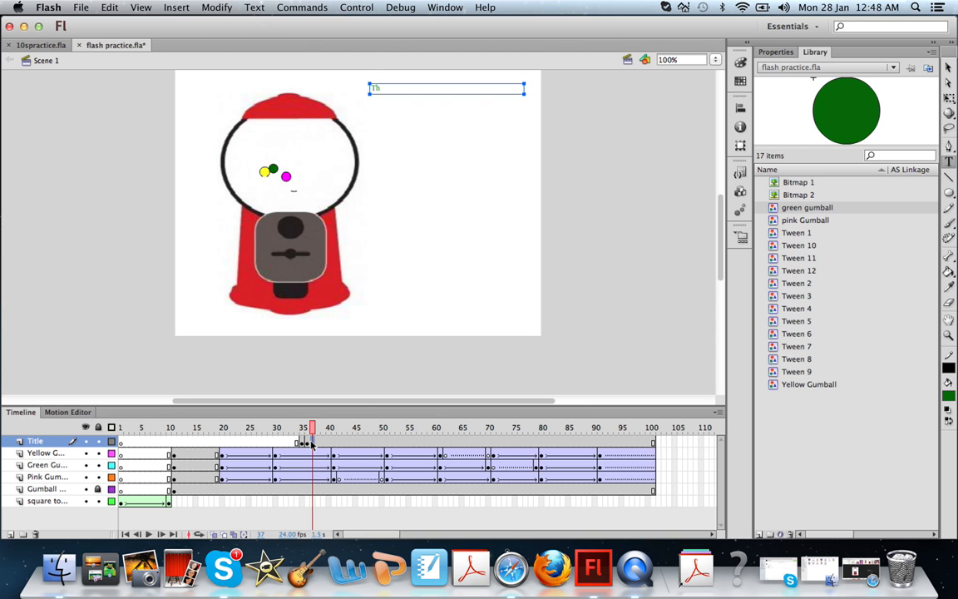
{"action": "right_click", "coordinate": [312, 445]}
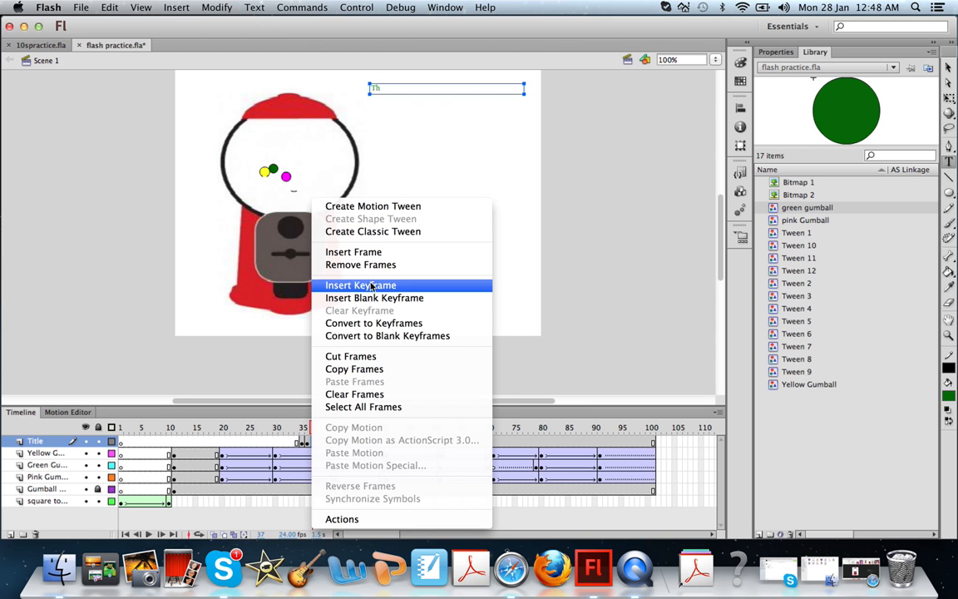
{"action": "left_click", "coordinate": [374, 285]}
{"action": "left_click", "coordinate": [397, 88]}
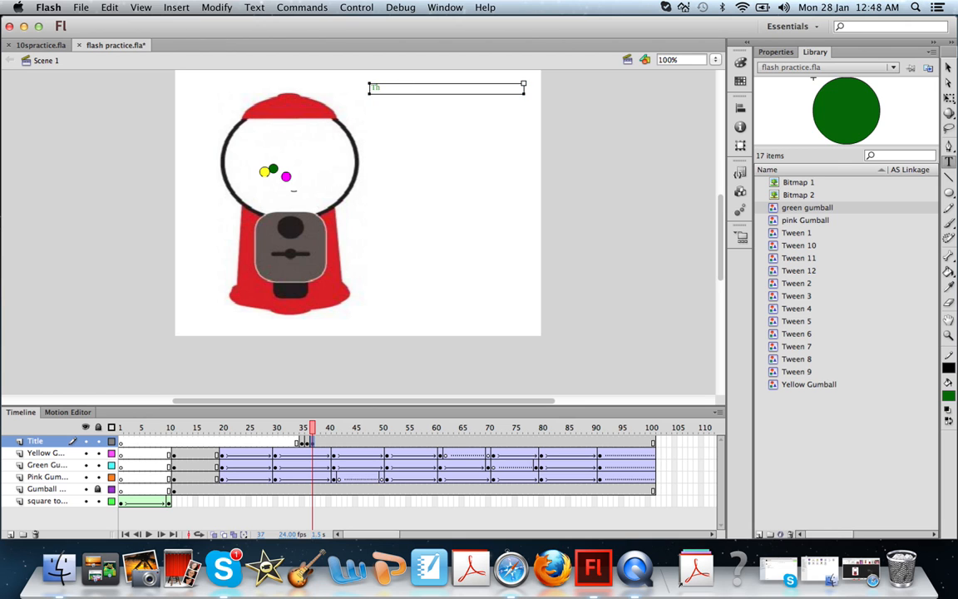
Insert a keyframe at frame 38 on the Title layer and extend its text to "This".
{"action": "left_click", "coordinate": [319, 443]}
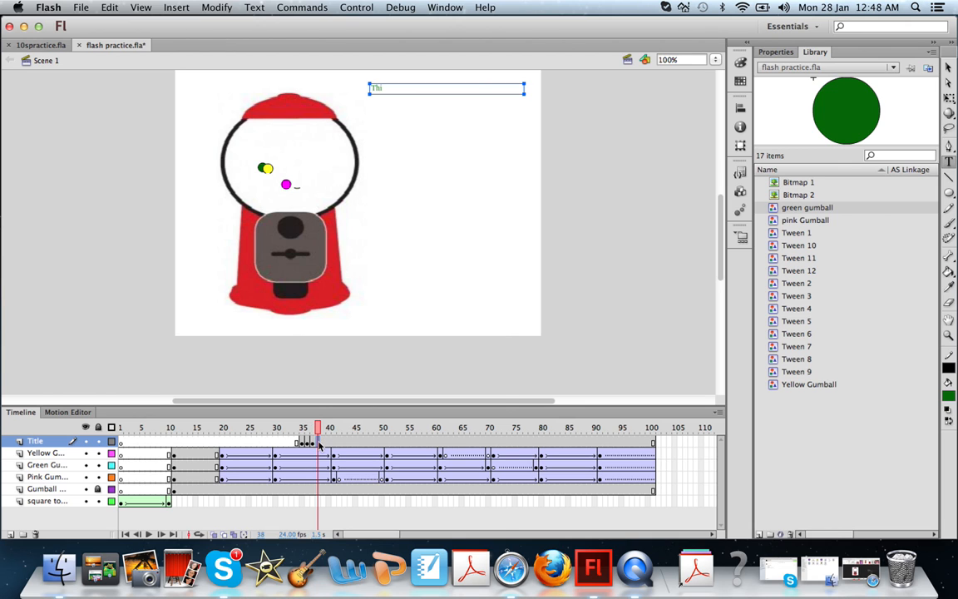
{"action": "right_click", "coordinate": [319, 445]}
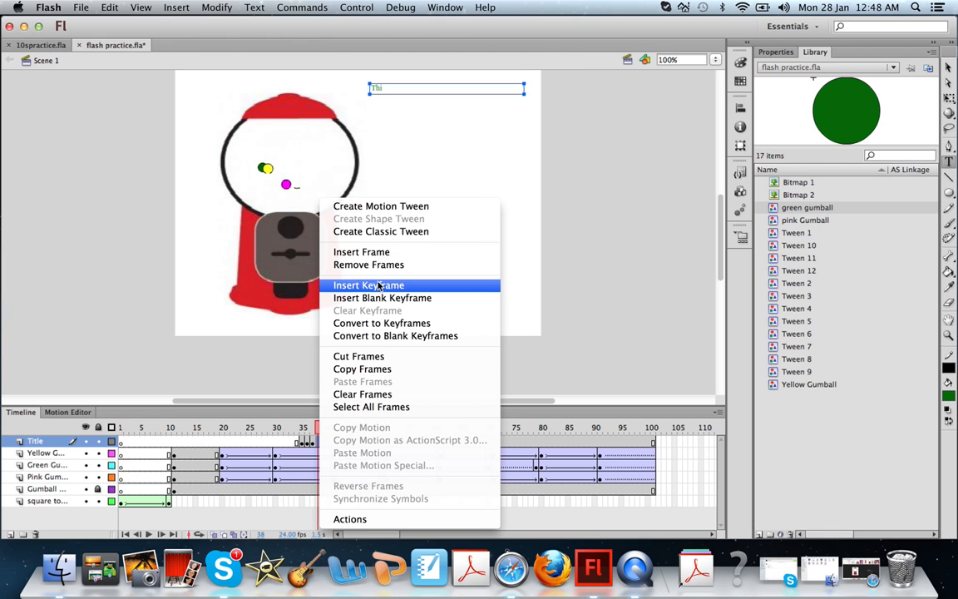
{"action": "left_click", "coordinate": [379, 285]}
{"action": "left_click", "coordinate": [394, 87]}
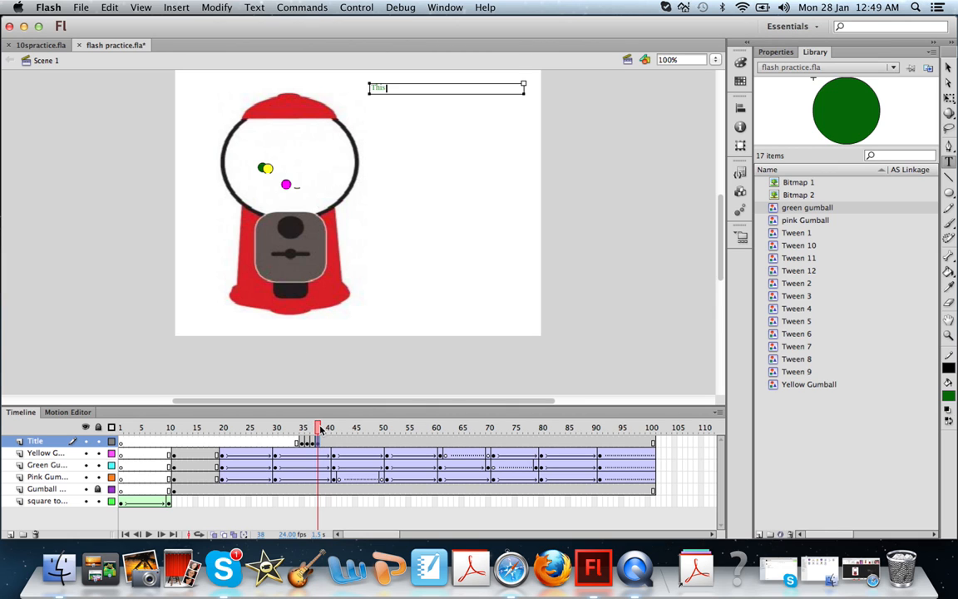
Add a new layer above the Title layer and insert a keyframe on it at frame 61.
{"action": "left_click_drag", "start_coordinate": [321, 429], "coordinate": [348, 472]}
{"action": "left_click", "coordinate": [394, 423]}
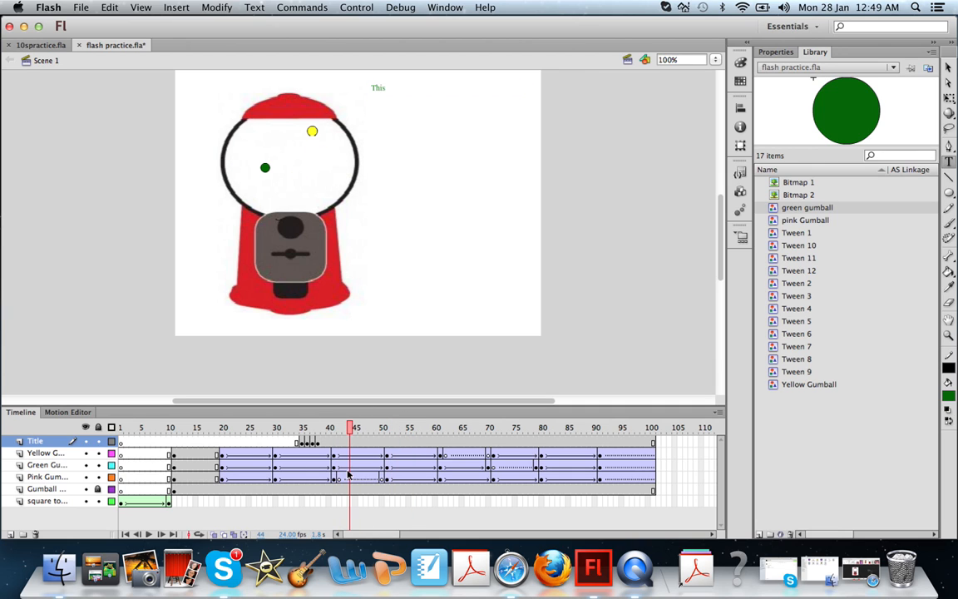
{"action": "left_click", "coordinate": [10, 534]}
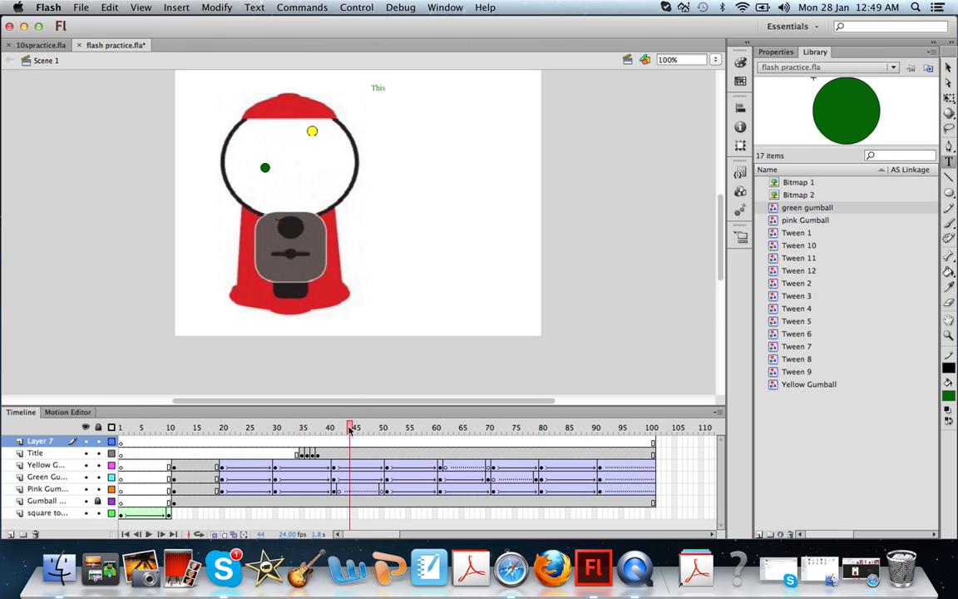
{"action": "left_click_drag", "start_coordinate": [350, 429], "coordinate": [441, 418]}
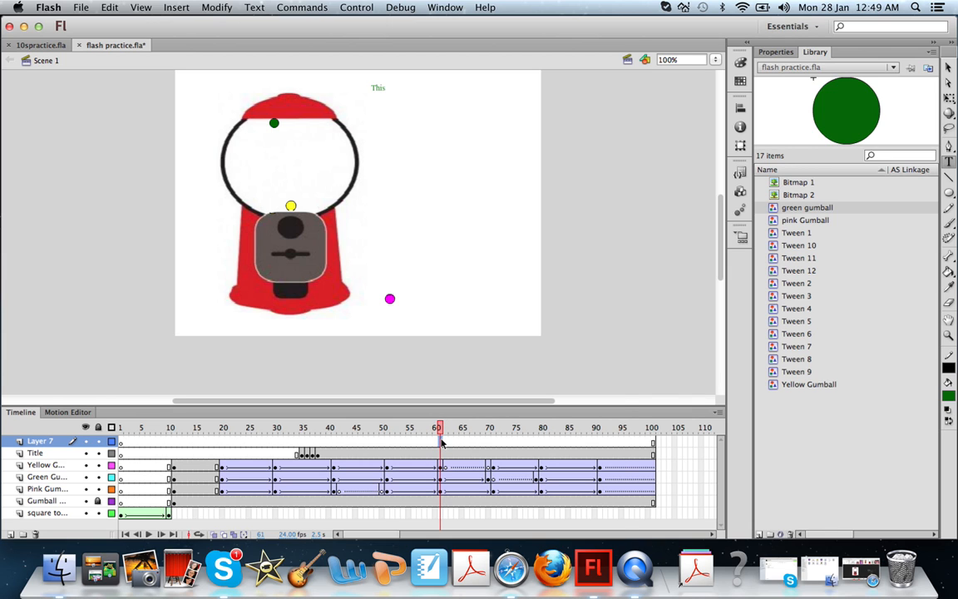
{"action": "right_click", "coordinate": [441, 443]}
{"action": "left_click", "coordinate": [515, 284]}
Draw a tiny Pencil stroke below the title text at frame 61 on Layer 7, undoing the first attempt.
{"action": "left_click", "coordinate": [949, 207]}
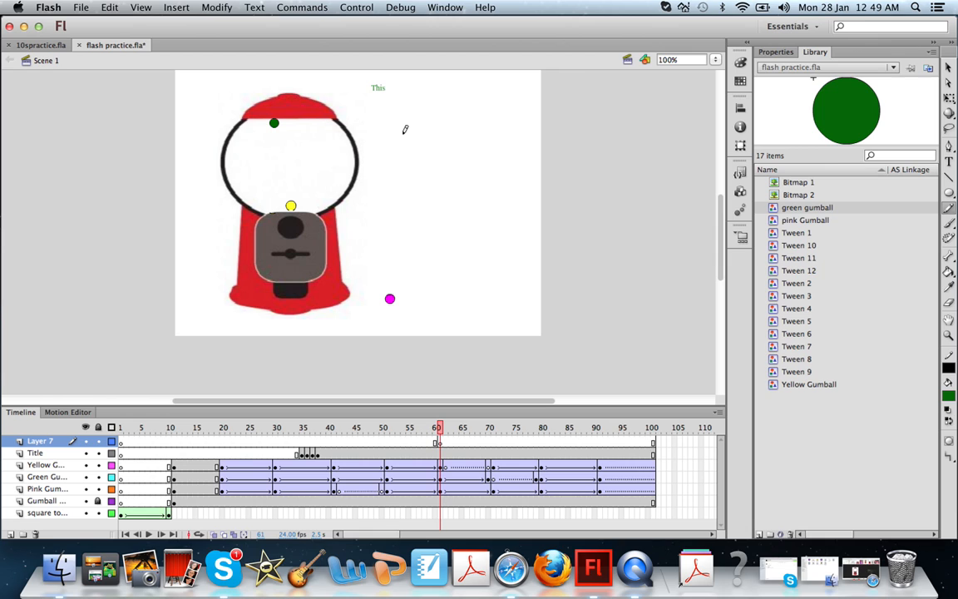
{"action": "left_click_drag", "start_coordinate": [401, 126], "coordinate": [401, 125]}
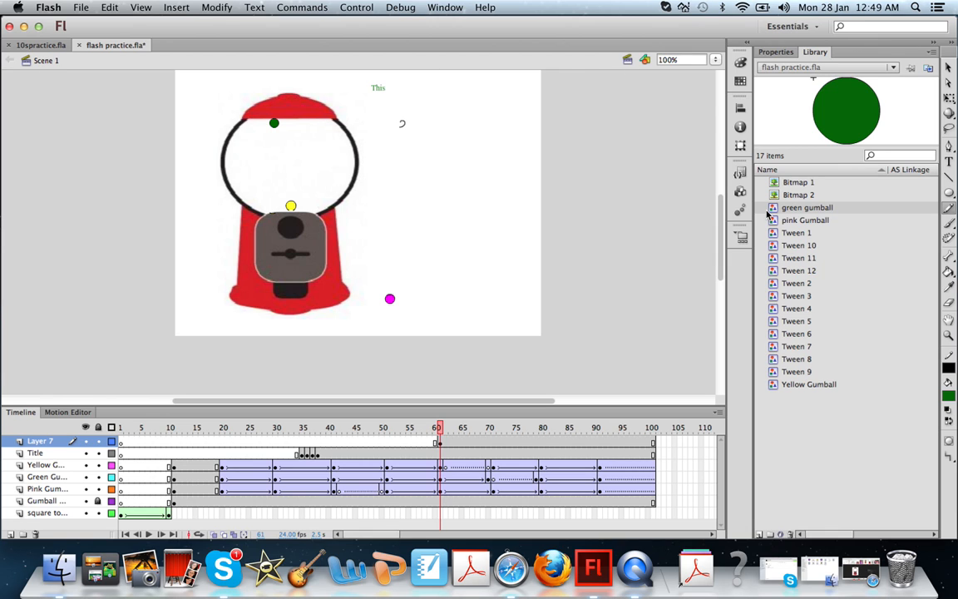
{"action": "key", "text": "ctrl+z"}
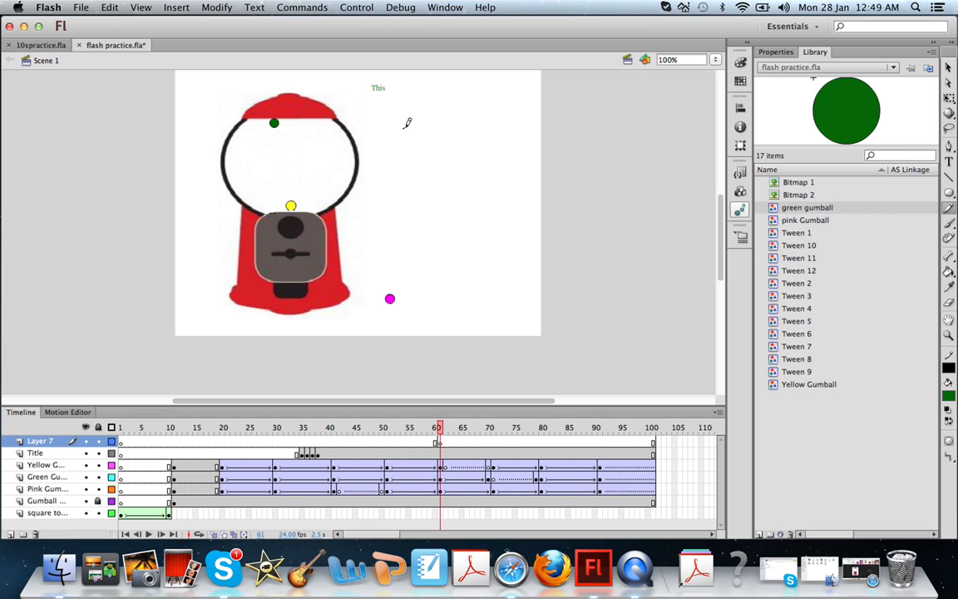
{"action": "left_click_drag", "start_coordinate": [402, 129], "coordinate": [406, 127]}
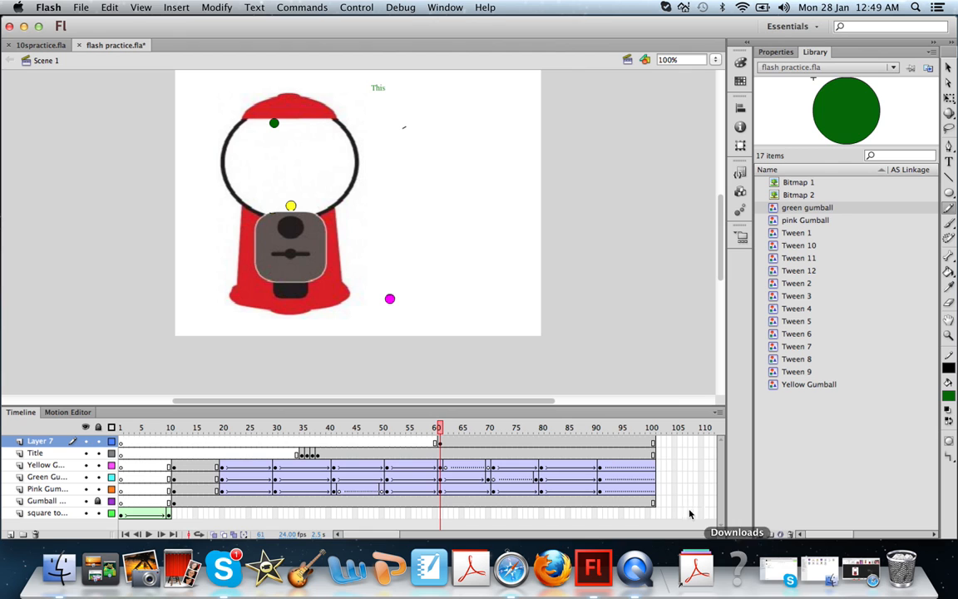
Insert a keyframe at frame 101 on Layer 7 and handwrite "Gumball" with the Pencil tool, starting from the tiny stroke.
{"action": "left_click", "coordinate": [653, 443]}
{"action": "right_click", "coordinate": [655, 447]}
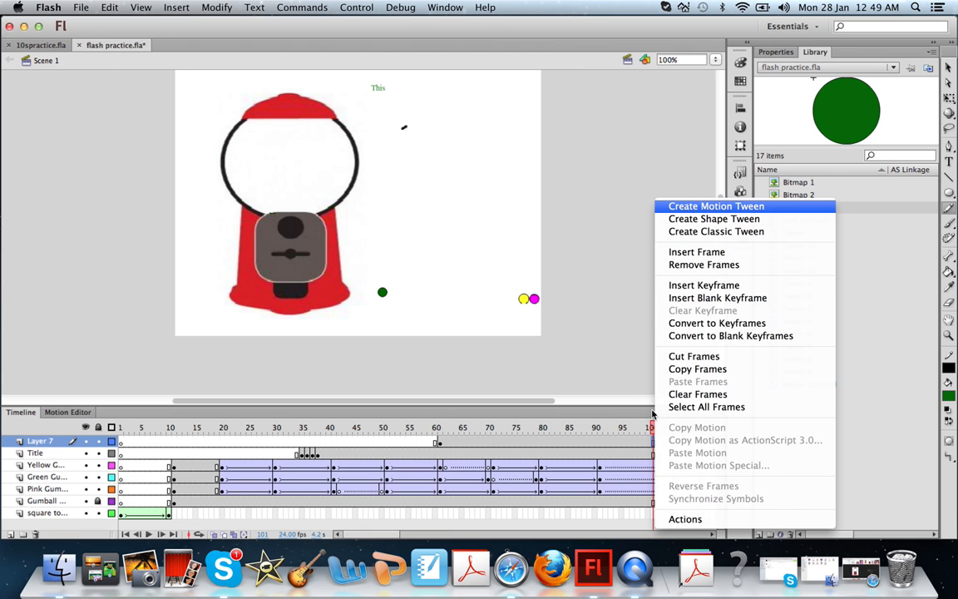
{"action": "left_click", "coordinate": [705, 289]}
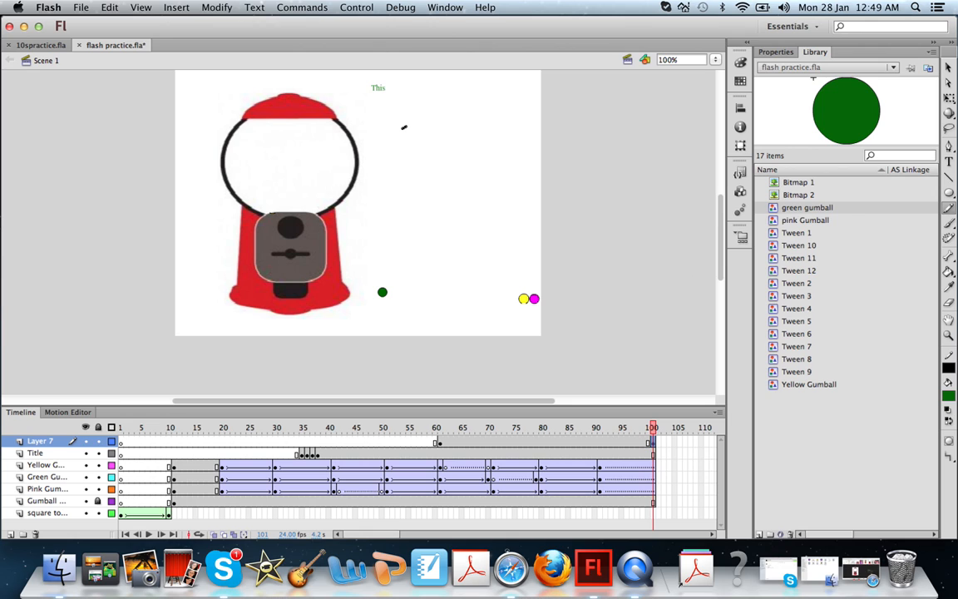
{"action": "left_click", "coordinate": [950, 208]}
{"action": "mouse_move", "coordinate": [404, 128]}
{"action": "left_mouse_down"}
{"action": "mouse_move", "coordinate": [390, 159]}
{"action": "mouse_move", "coordinate": [421, 184]}
{"action": "mouse_move", "coordinate": [437, 155]}
{"action": "mouse_move", "coordinate": [419, 152]}
{"action": "mouse_move", "coordinate": [432, 161]}
{"action": "mouse_move", "coordinate": [441, 136]}
{"action": "mouse_move", "coordinate": [443, 155]}
{"action": "mouse_move", "coordinate": [451, 139]}
{"action": "mouse_move", "coordinate": [458, 149]}
{"action": "mouse_move", "coordinate": [460, 130]}
{"action": "mouse_move", "coordinate": [470, 143]}
{"action": "mouse_move", "coordinate": [479, 85]}
{"action": "mouse_move", "coordinate": [485, 129]}
{"action": "mouse_move", "coordinate": [488, 105]}
{"action": "mouse_move", "coordinate": [497, 119]}
{"action": "mouse_move", "coordinate": [498, 70]}
{"action": "mouse_move", "coordinate": [508, 113]}
{"action": "mouse_move", "coordinate": [512, 68]}
{"action": "mouse_move", "coordinate": [518, 113]}
{"action": "mouse_move", "coordinate": [527, 86]}
{"action": "mouse_move", "coordinate": [525, 117]}
{"action": "mouse_move", "coordinate": [531, 97]}
{"action": "mouse_move", "coordinate": [579, 99]}
{"action": "left_mouse_up"}
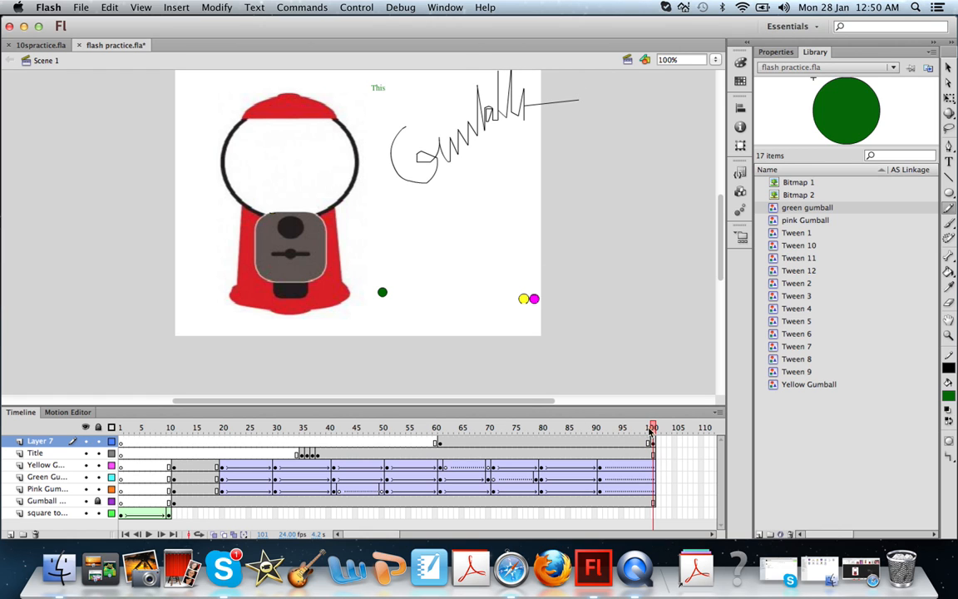
{"action": "left_click_drag", "start_coordinate": [652, 430], "coordinate": [428, 430]}
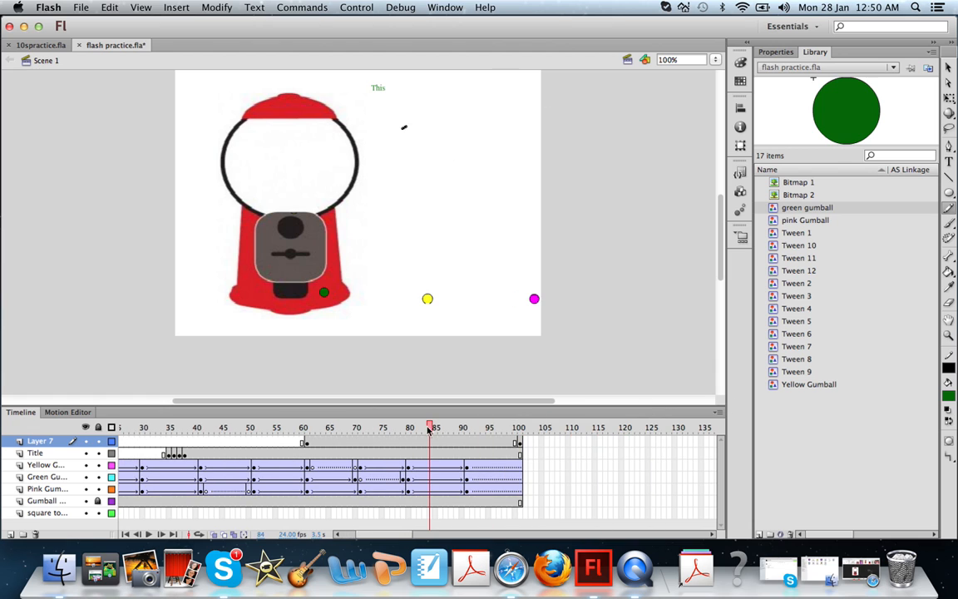
{"action": "left_click", "coordinate": [307, 443]}
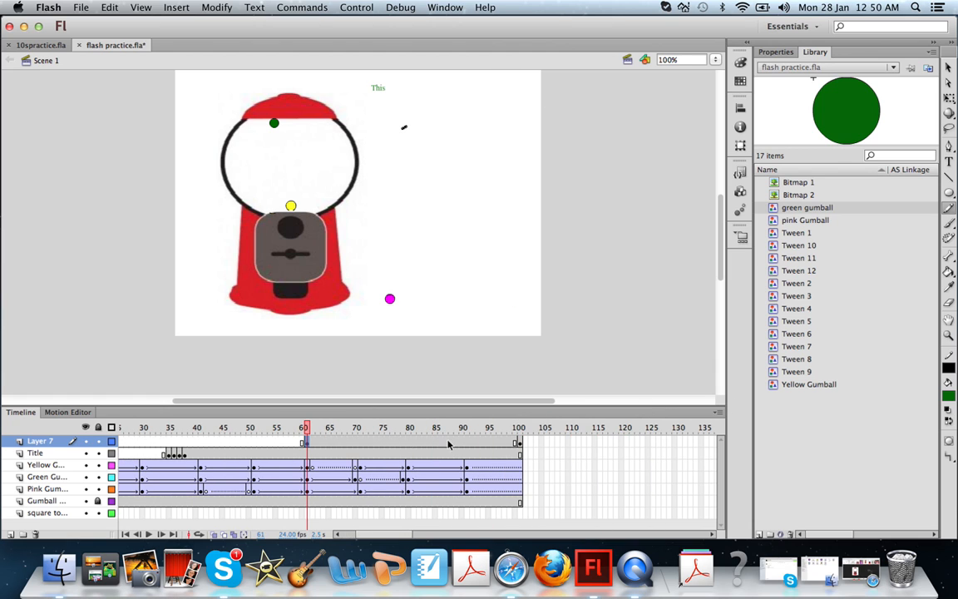
{"action": "left_click", "coordinate": [520, 444], "text": "shift"}
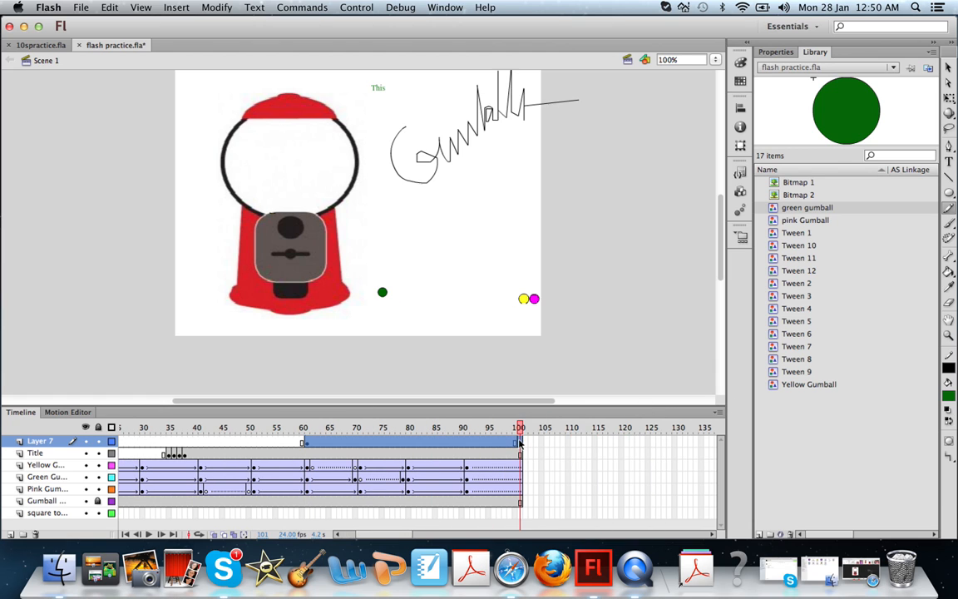
{"action": "right_click", "coordinate": [420, 447]}
{"action": "left_click", "coordinate": [321, 450]}
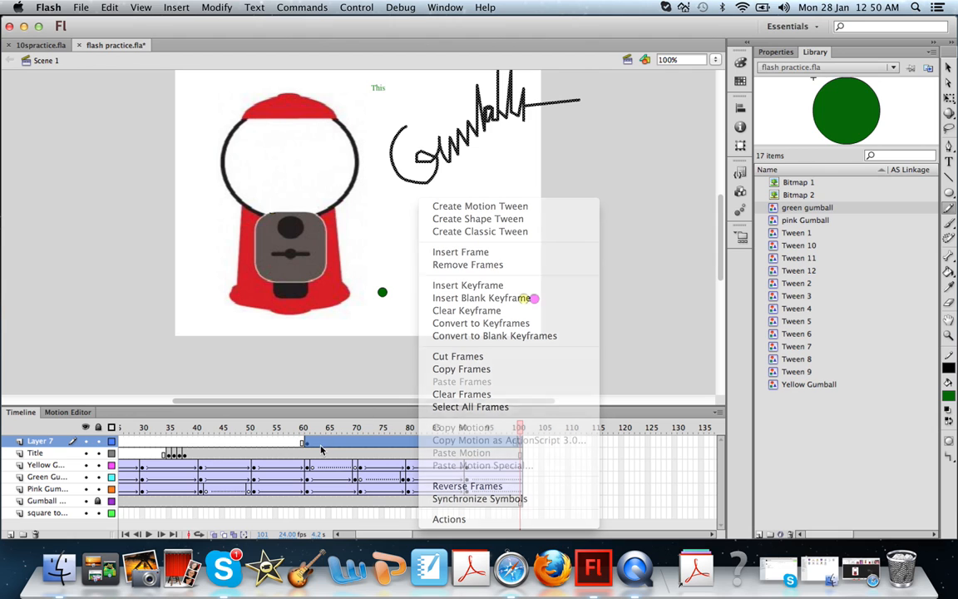
{"action": "left_click", "coordinate": [306, 443]}
{"action": "left_click", "coordinate": [521, 444]}
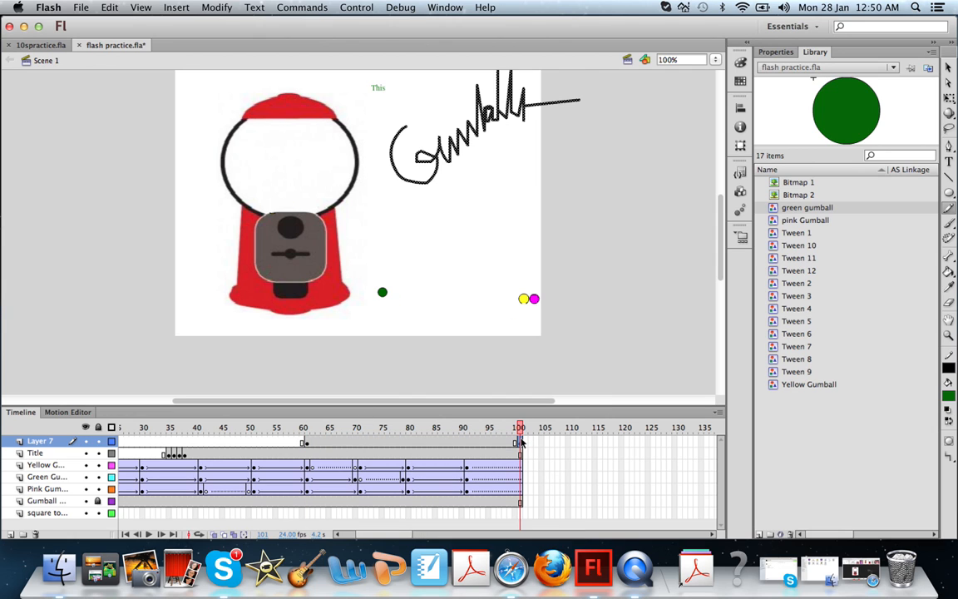
Try a shape tween on Layer 7 between frames 61 and 101, scrub its last frames, and undo it.
{"action": "left_click", "coordinate": [305, 443]}
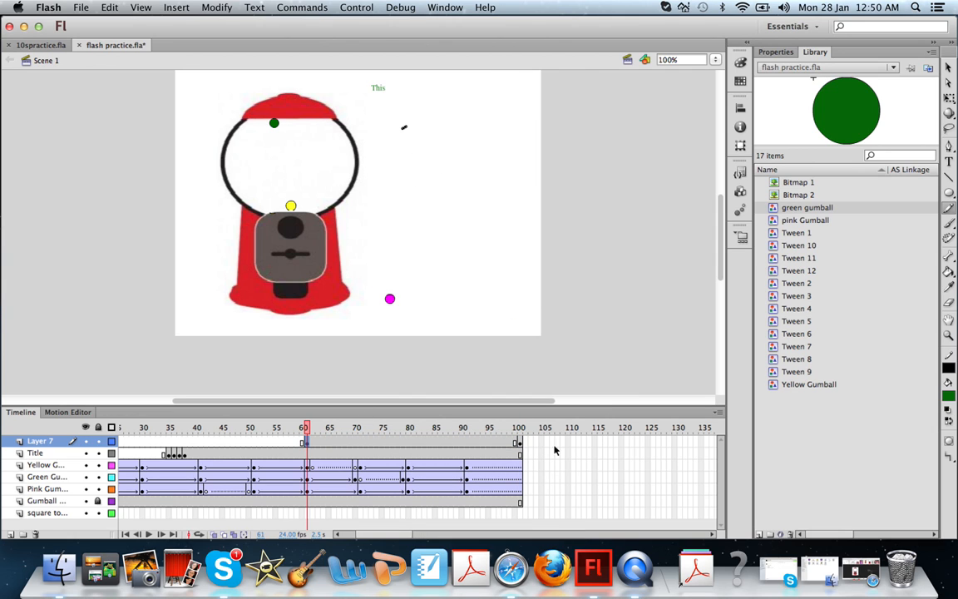
{"action": "left_click", "coordinate": [519, 443], "text": "shift"}
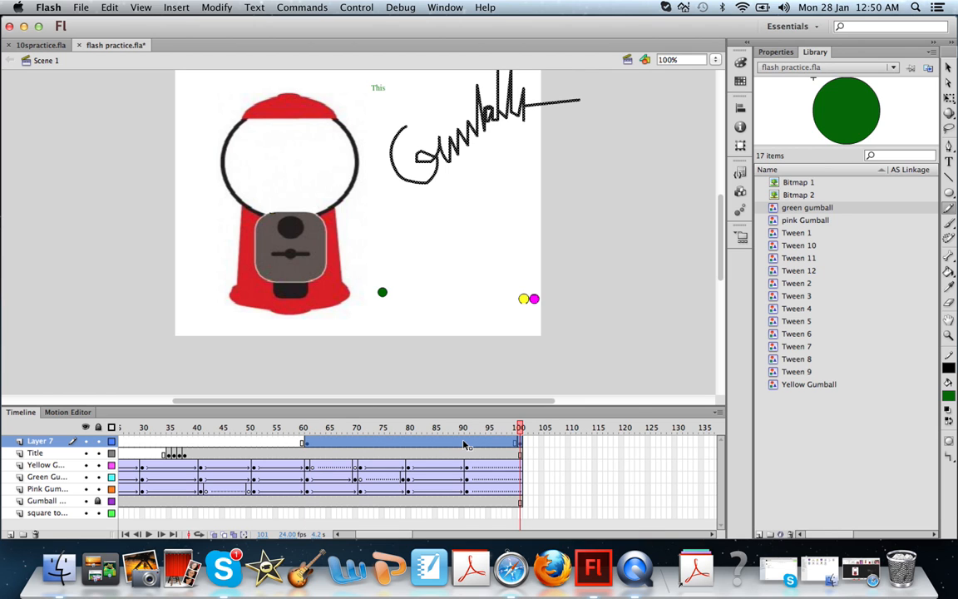
{"action": "right_click", "coordinate": [462, 445]}
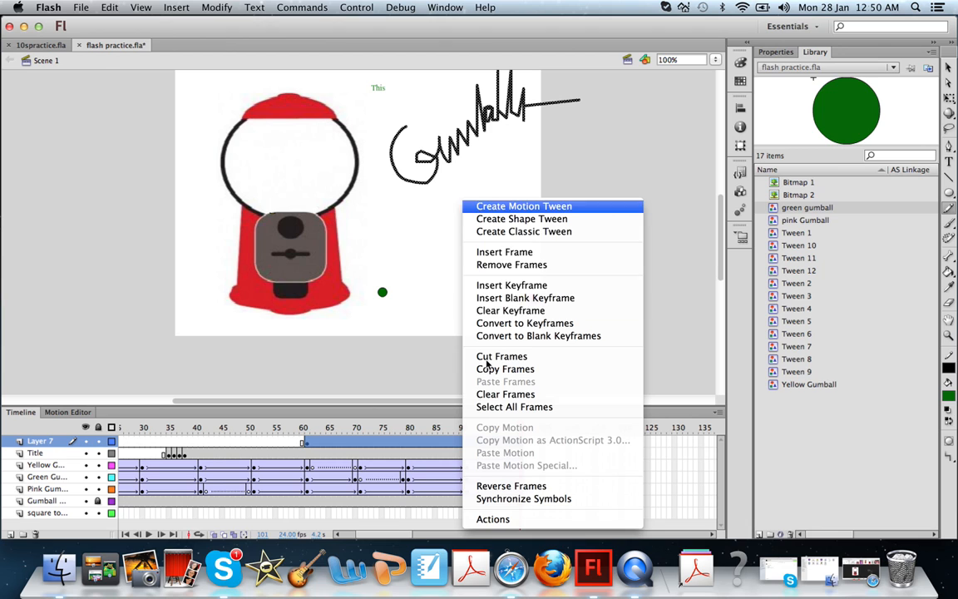
{"action": "left_click", "coordinate": [535, 220]}
{"action": "mouse_move", "coordinate": [519, 425]}
{"action": "left_mouse_down"}
{"action": "mouse_move", "coordinate": [337, 425]}
{"action": "mouse_move", "coordinate": [517, 412]}
{"action": "mouse_move", "coordinate": [332, 412]}
{"action": "mouse_move", "coordinate": [519, 408]}
{"action": "left_mouse_up"}
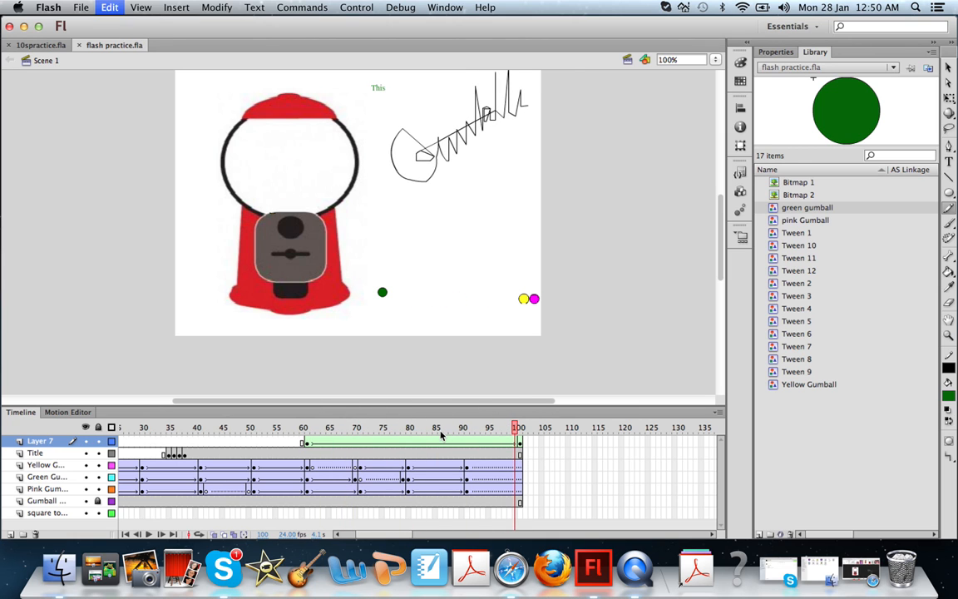
{"action": "left_click", "coordinate": [416, 443]}
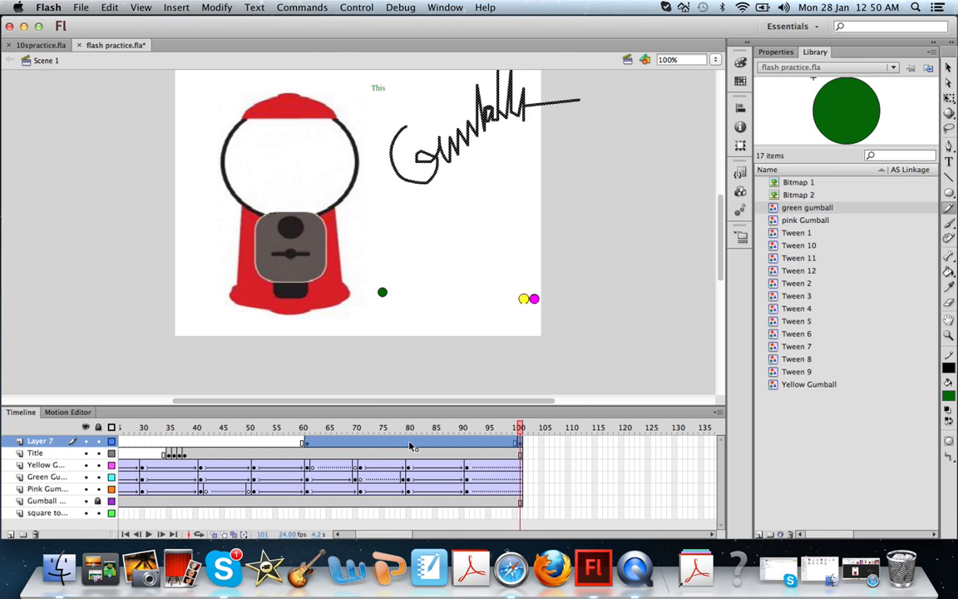
{"action": "left_click", "coordinate": [408, 452]}
Try a classic tween on Layer 7 between frames 61 and 101, and undo it after scrubbing.
{"action": "left_click", "coordinate": [306, 443]}
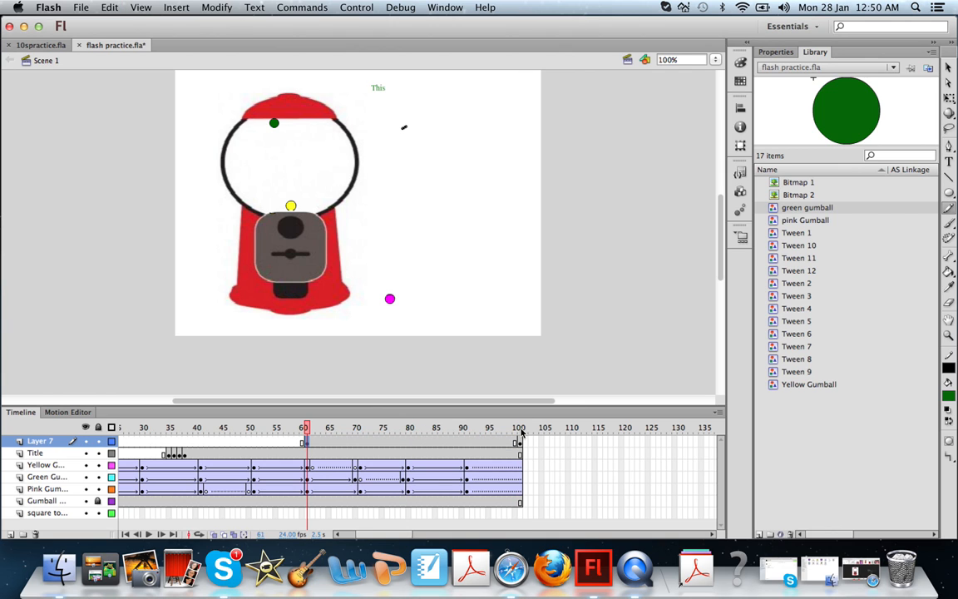
{"action": "left_click", "coordinate": [519, 443]}
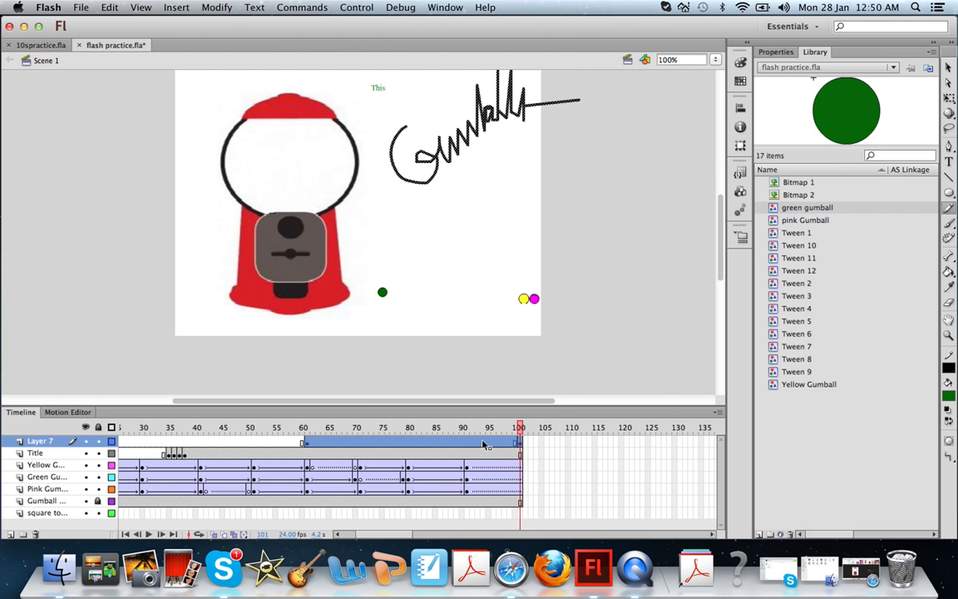
{"action": "right_click", "coordinate": [483, 442]}
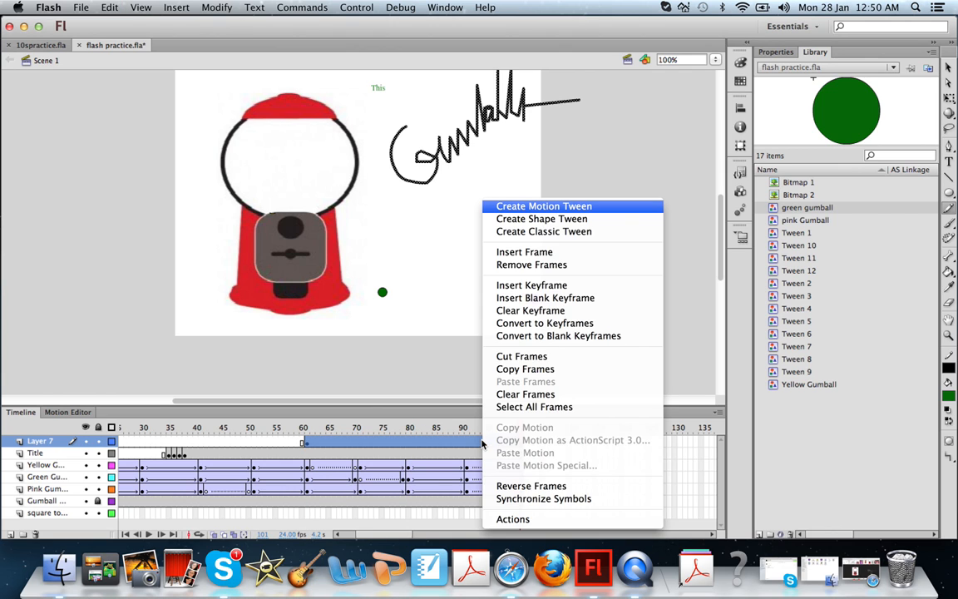
{"action": "left_click", "coordinate": [544, 231]}
{"action": "mouse_move", "coordinate": [514, 433]}
{"action": "left_mouse_down"}
{"action": "mouse_move", "coordinate": [281, 426]}
{"action": "mouse_move", "coordinate": [531, 442]}
{"action": "mouse_move", "coordinate": [296, 429]}
{"action": "mouse_move", "coordinate": [544, 440]}
{"action": "mouse_move", "coordinate": [310, 429]}
{"action": "mouse_move", "coordinate": [544, 426]}
{"action": "left_mouse_up"}
{"action": "key", "text": "super+z"}
{"action": "key", "text": "super+z"}
{"action": "key", "text": "super+z"}
{"action": "key", "text": "super+z"}
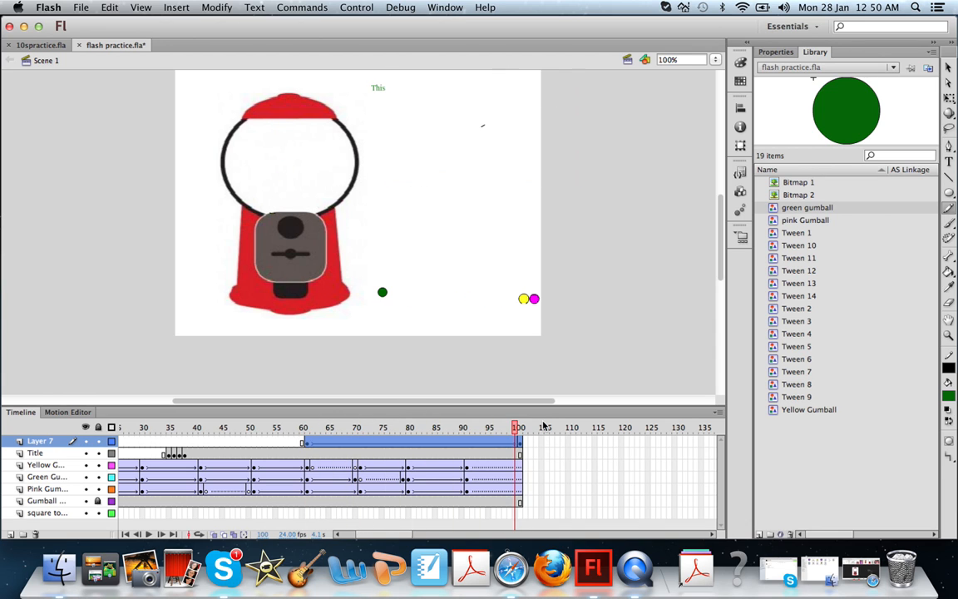
Apply a classic tween once more to frames 61 to 101 of Layer 7 and remove it again.
{"action": "left_click", "coordinate": [307, 443]}
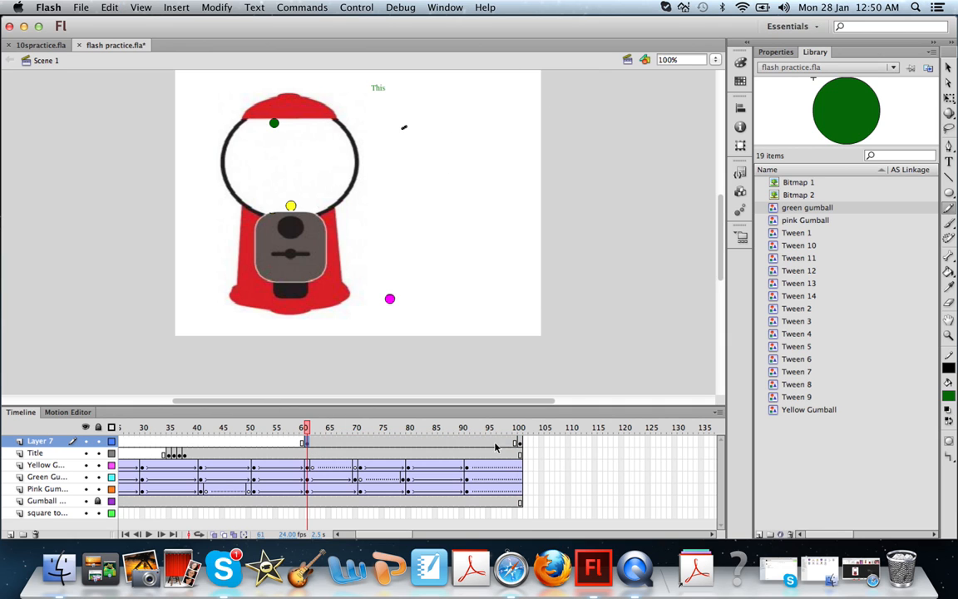
{"action": "left_click", "coordinate": [521, 444]}
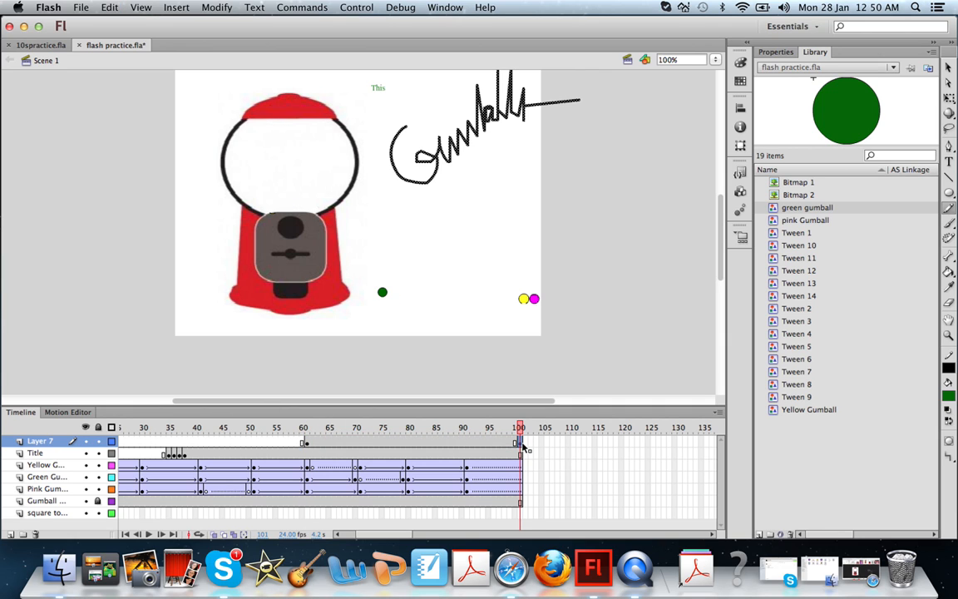
{"action": "left_click", "coordinate": [310, 444]}
{"action": "left_click", "coordinate": [465, 444]}
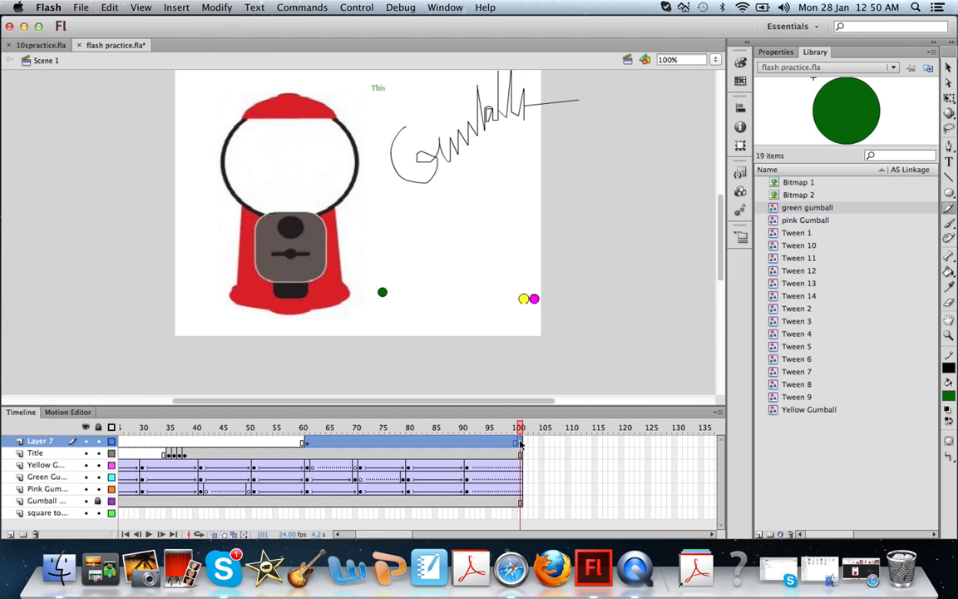
{"action": "right_click", "coordinate": [466, 445]}
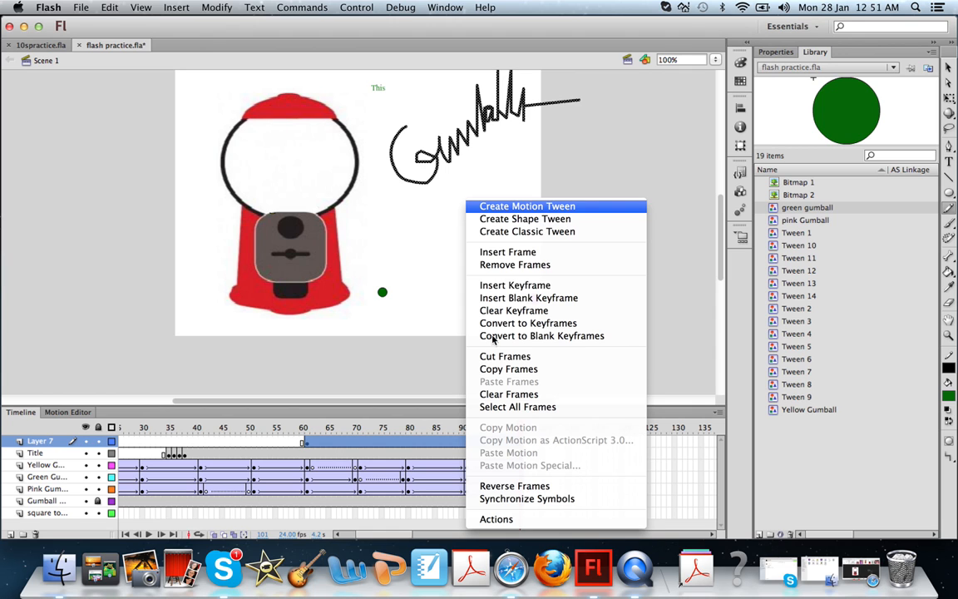
{"action": "left_click", "coordinate": [549, 232]}
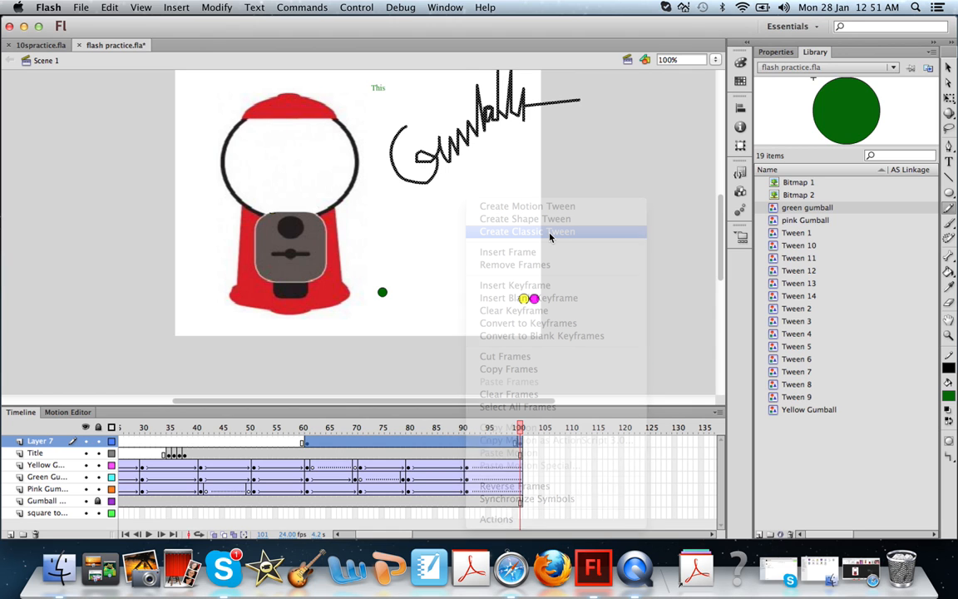
{"action": "left_click", "coordinate": [383, 443]}
Create a shape tween on Layer 7 between the keyframes at frames 61 and 101, and return the playhead to frame 1.
{"action": "left_click", "coordinate": [310, 442]}
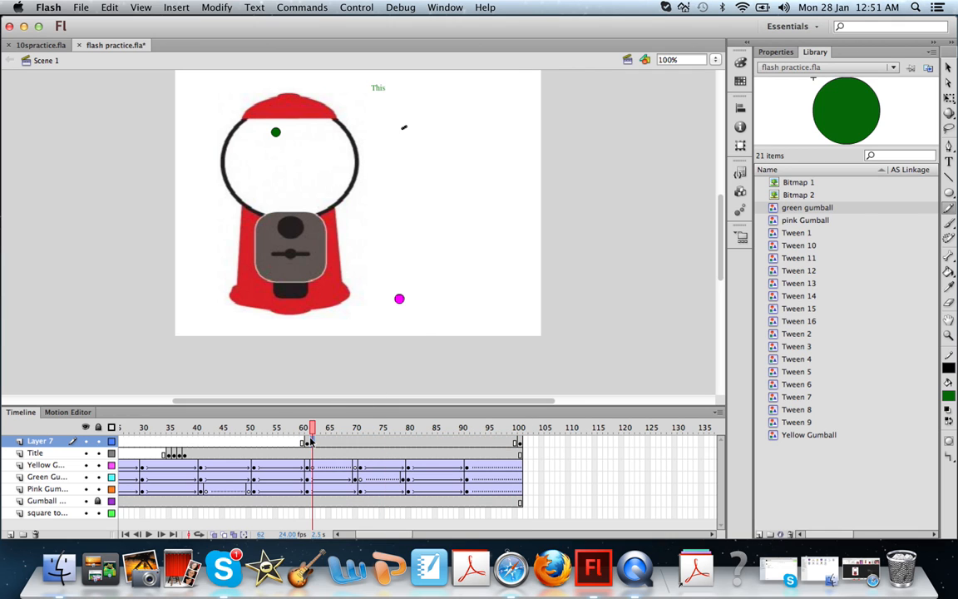
{"action": "left_click", "coordinate": [521, 444], "text": "shift"}
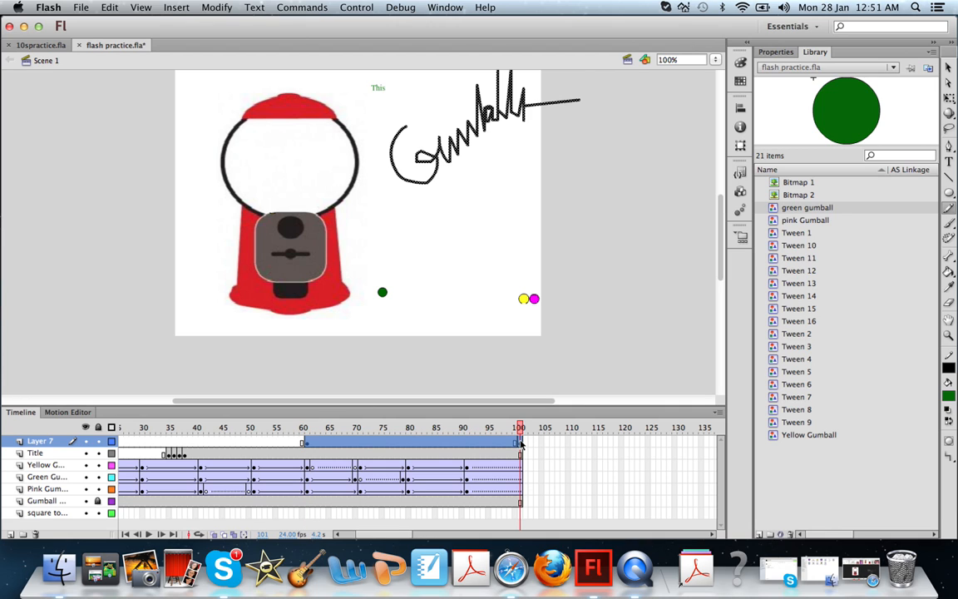
{"action": "right_click", "coordinate": [470, 442]}
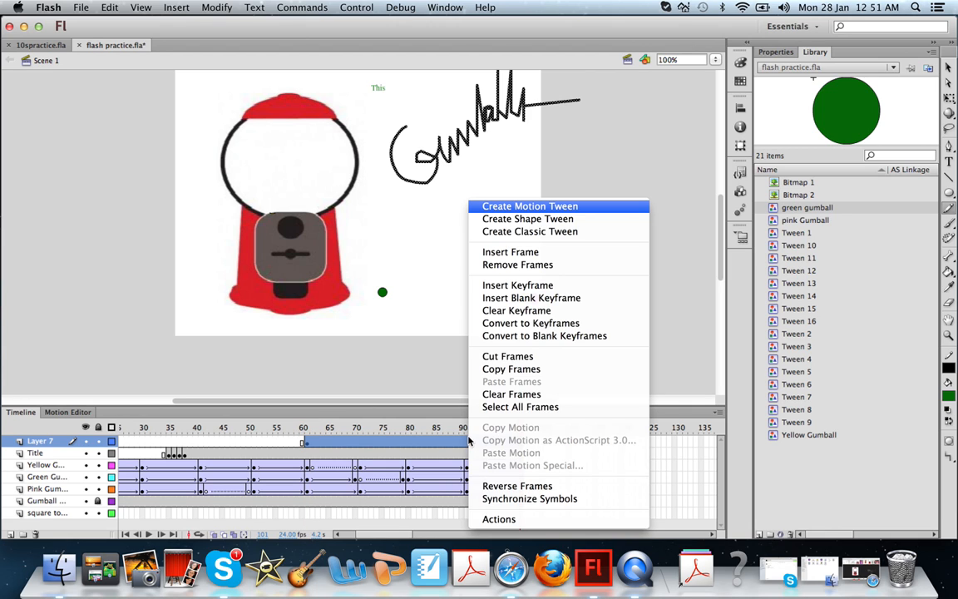
{"action": "left_click", "coordinate": [555, 218]}
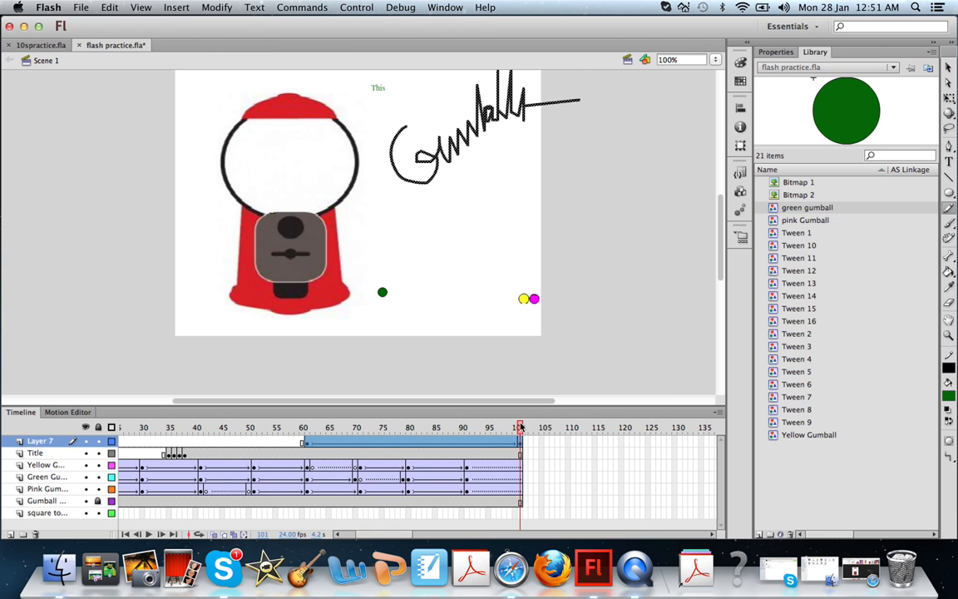
{"action": "left_click", "coordinate": [223, 428]}
{"action": "left_click_drag", "start_coordinate": [223, 427], "coordinate": [179, 446]}
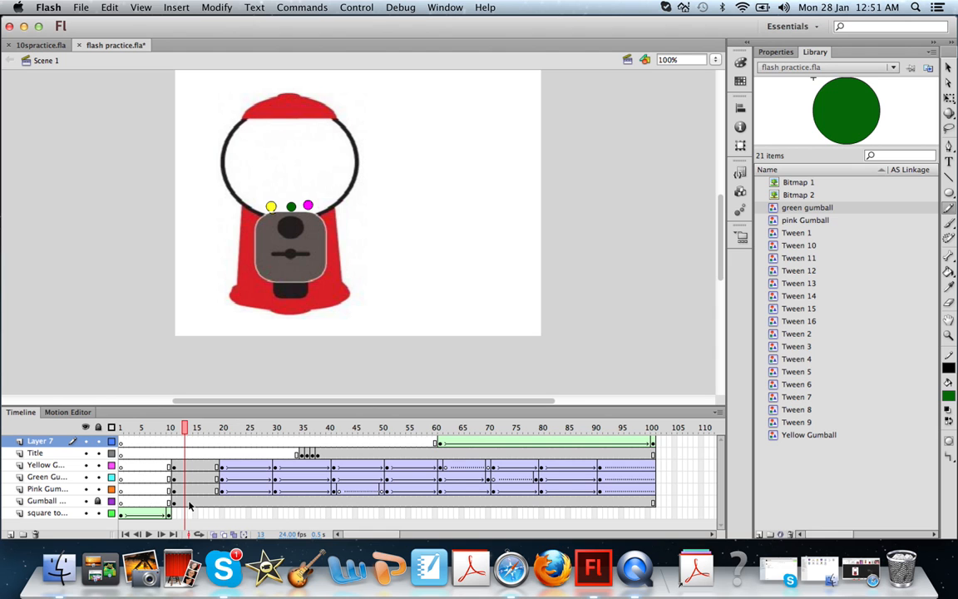
{"action": "left_click", "coordinate": [167, 427]}
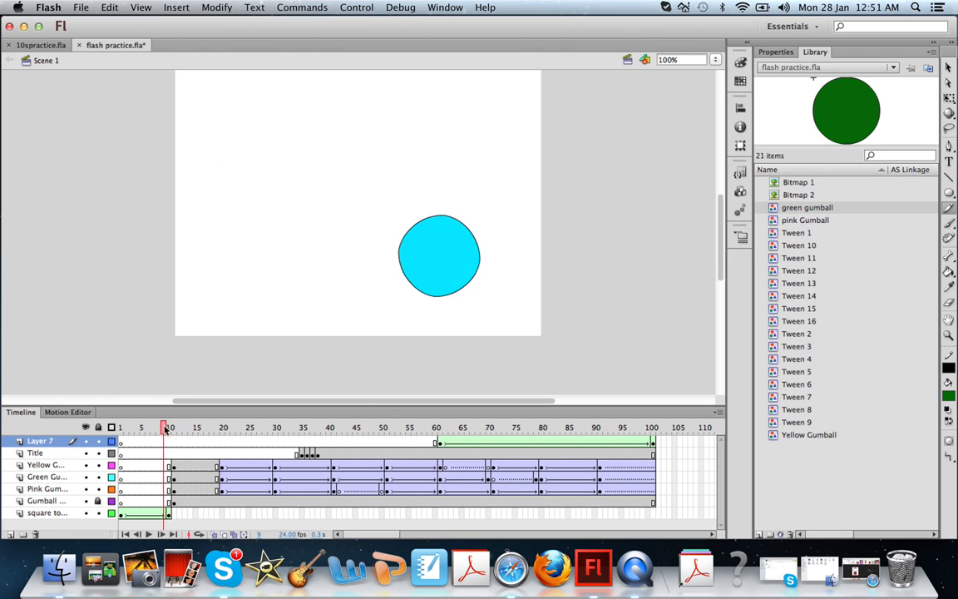
{"action": "mouse_move", "coordinate": [166, 428]}
{"action": "left_mouse_down"}
{"action": "mouse_move", "coordinate": [447, 442]}
{"action": "mouse_move", "coordinate": [608, 481]}
{"action": "mouse_move", "coordinate": [648, 479]}
{"action": "mouse_move", "coordinate": [445, 474]}
{"action": "mouse_move", "coordinate": [586, 479]}
{"action": "mouse_move", "coordinate": [481, 478]}
{"action": "mouse_move", "coordinate": [439, 453]}
{"action": "mouse_move", "coordinate": [528, 474]}
{"action": "mouse_move", "coordinate": [341, 474]}
{"action": "mouse_move", "coordinate": [499, 472]}
{"action": "mouse_move", "coordinate": [231, 428]}
{"action": "mouse_move", "coordinate": [90, 428]}
{"action": "left_mouse_up"}
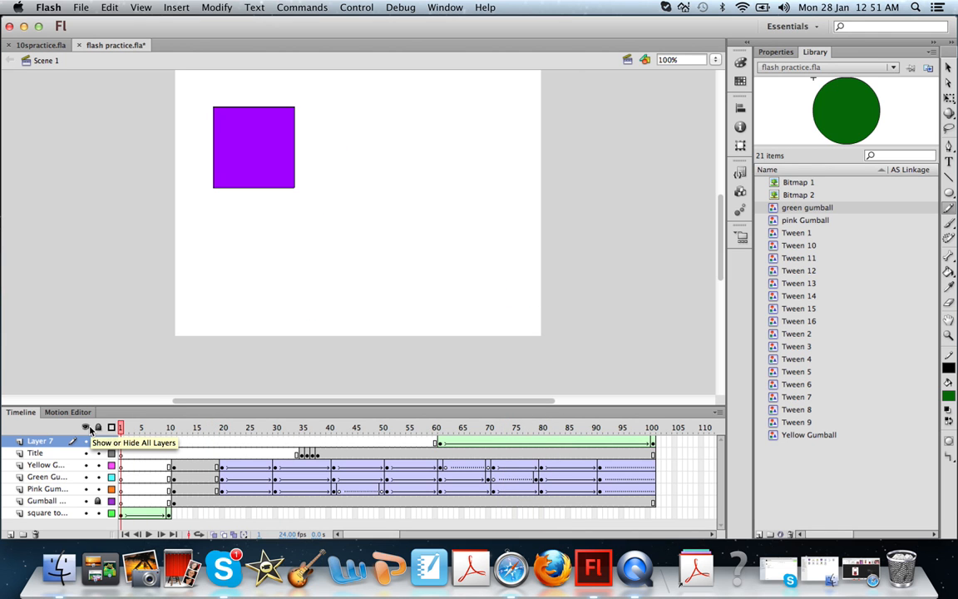